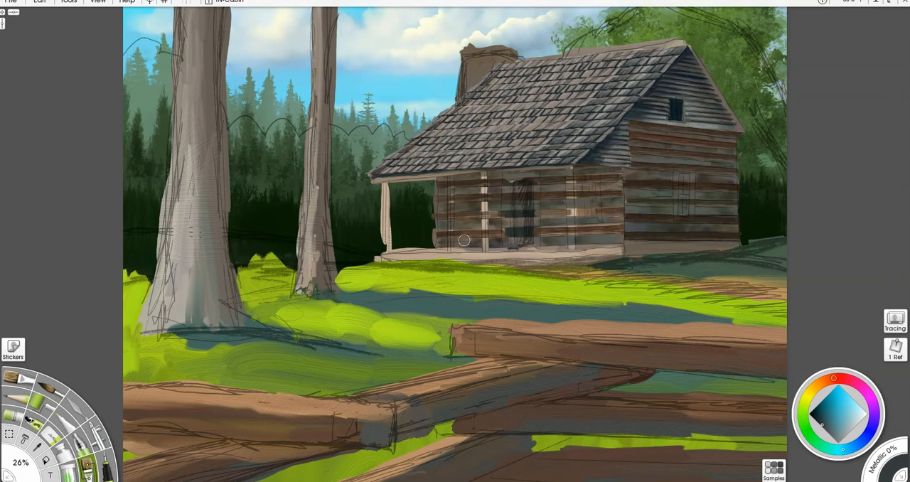
- Bring up the tree stencils and remove the pine tree stencil, leaving the bare-trunk stencil on the canvas
key("ctrl+e")
key("ctrl+h")
key("ctrl+h")
key("ctrl+h")
key("ctrl+h")
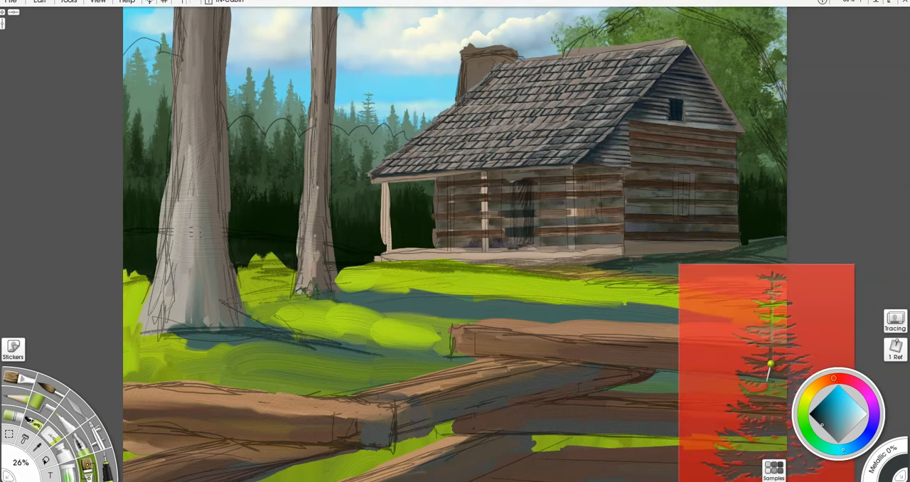
right_click(838, 311)
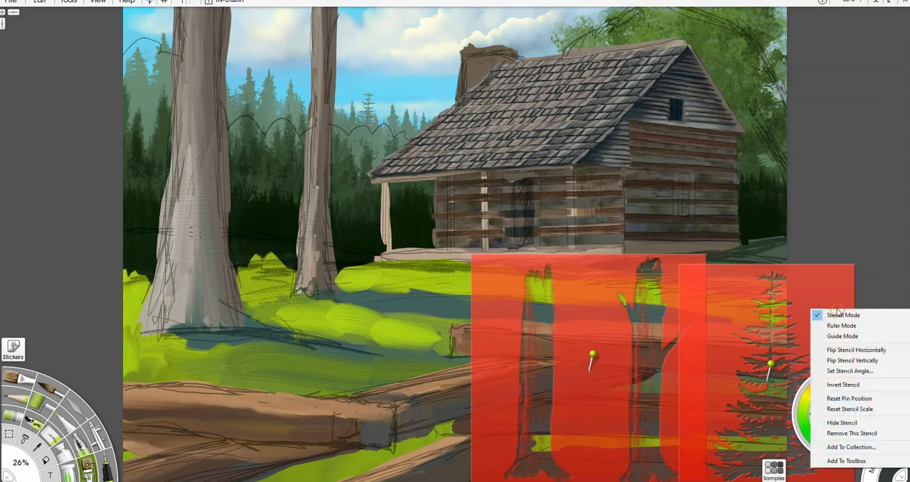
left_click(848, 433)
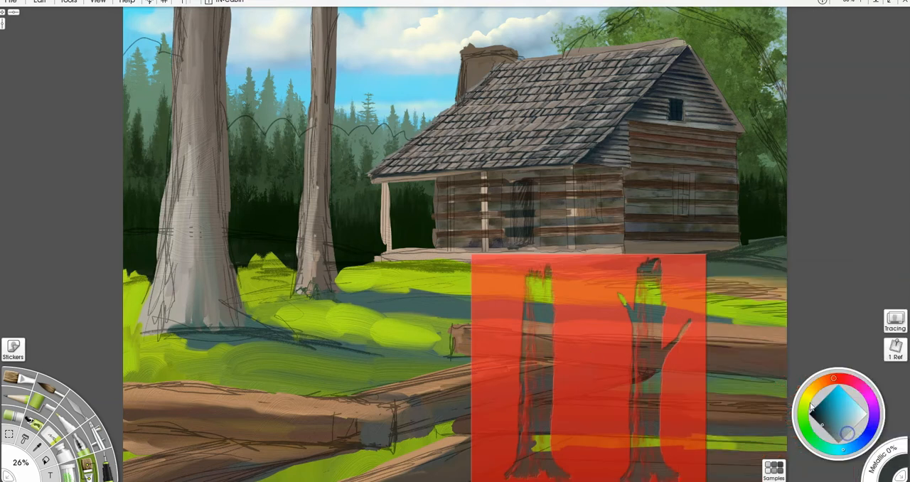
- Move and enlarge the bare-trunk stencil so one of its trunks covers the large foreground tree from top to roots
left_click_drag(584, 327, 238, 92)
key("super")
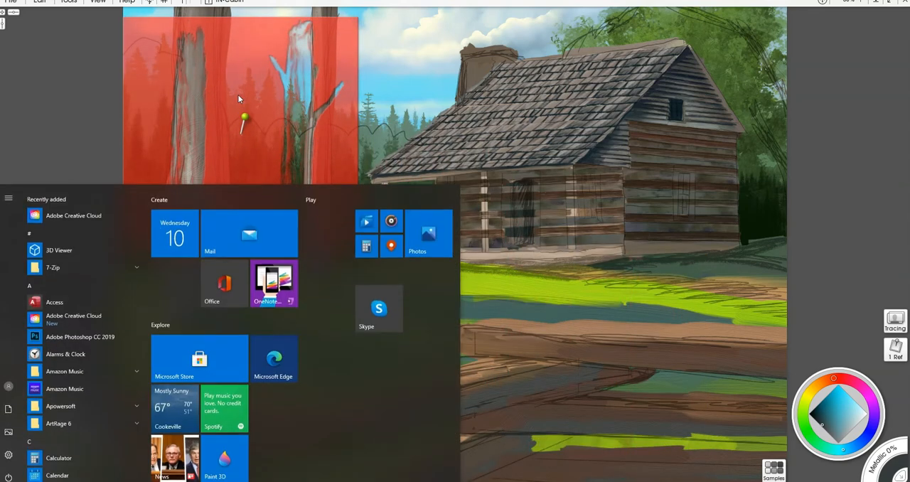
key("super")
left_click_drag(238, 94, 298, 102)
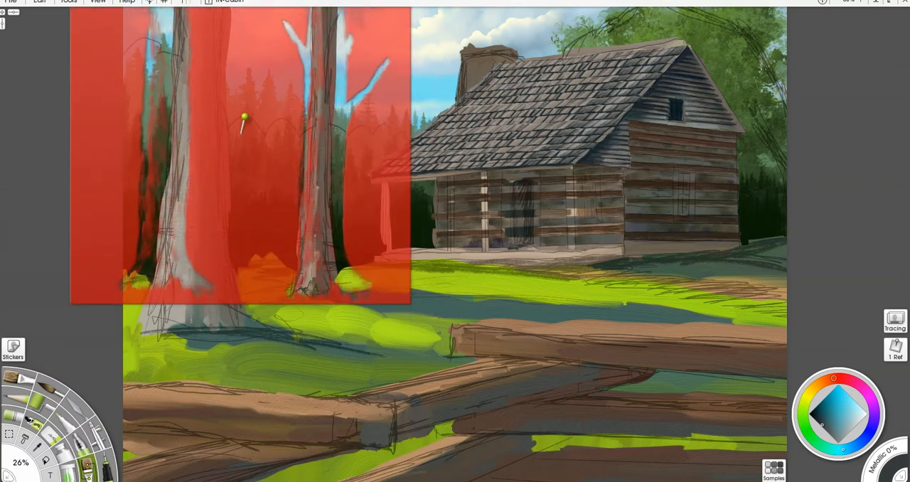
left_click_drag(257, 181, 288, 175)
left_click_drag(562, 150, 565, 188)
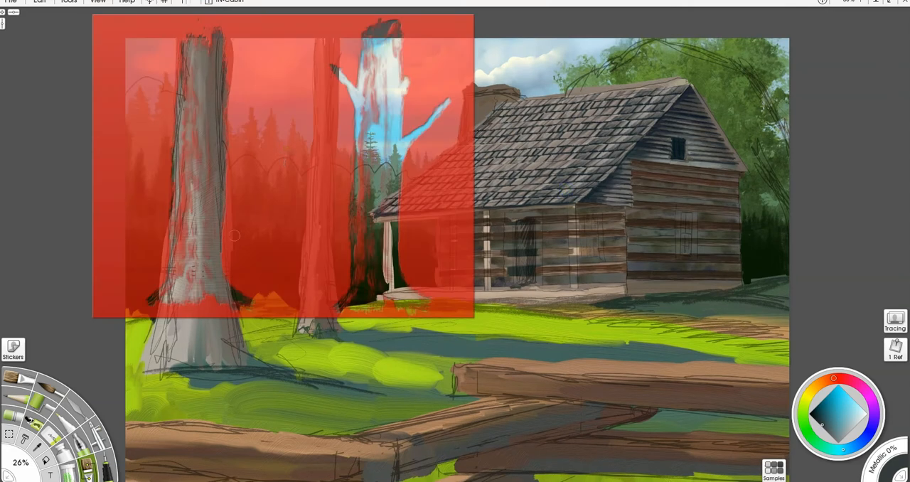
mouse_move(239, 227)
left_click_drag(238, 228, 243, 260)
left_click_drag(188, 315, 132, 299)
left_click_drag(256, 292, 288, 288)
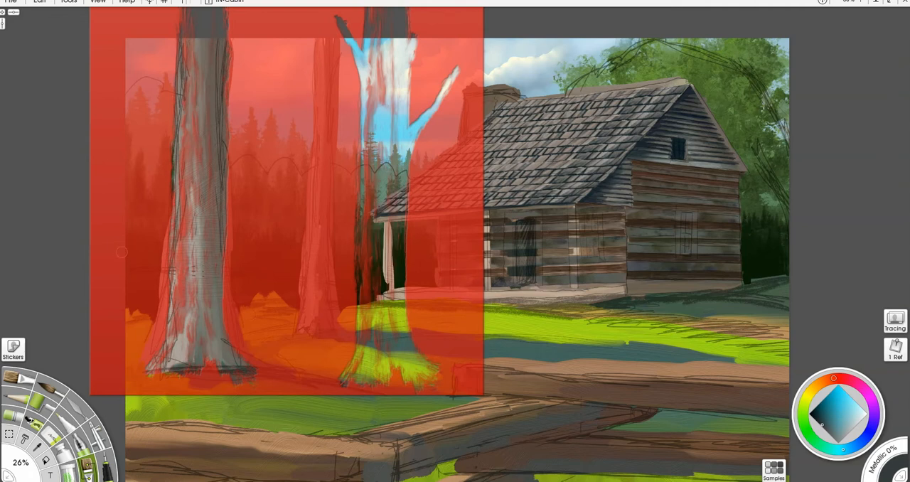
- Flip the stencil horizontally and refit its branched trunk over the large foreground tree
right_click(278, 232)
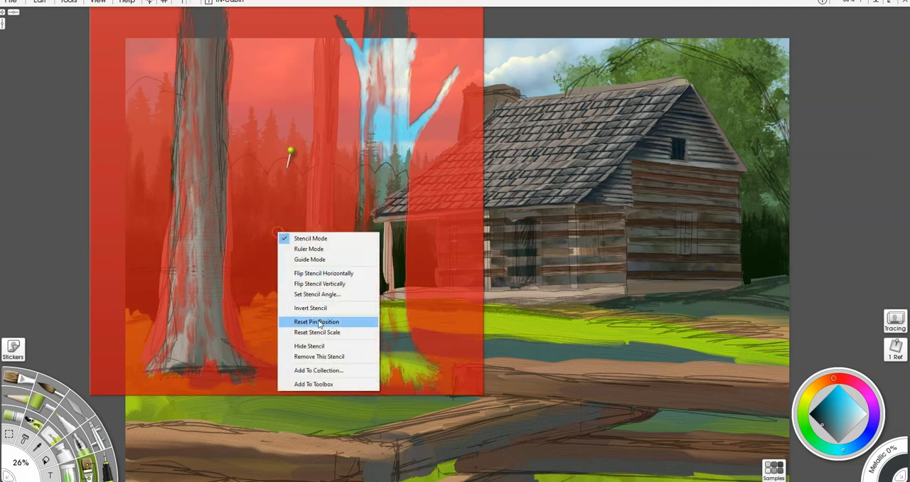
left_click(334, 273)
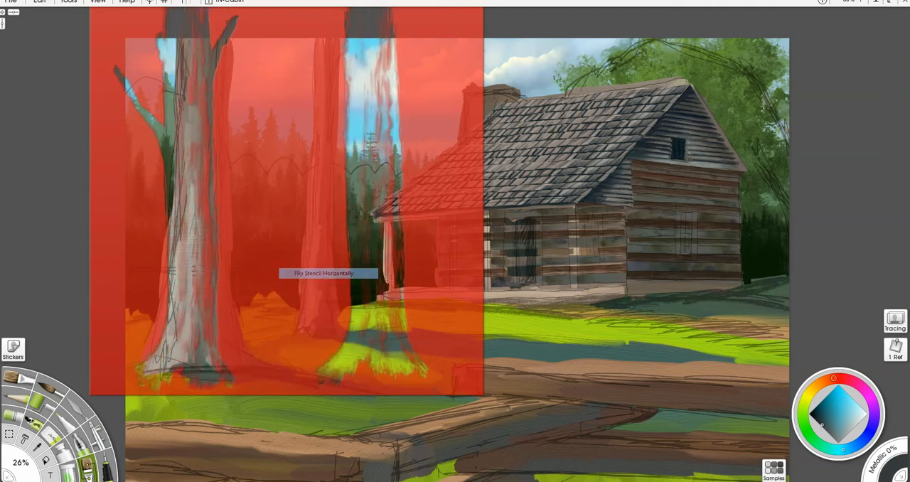
right_click(281, 260)
mouse_move(280, 260)
left_mouse_down()
mouse_move(327, 255)
mouse_move(313, 261)
left_mouse_up()
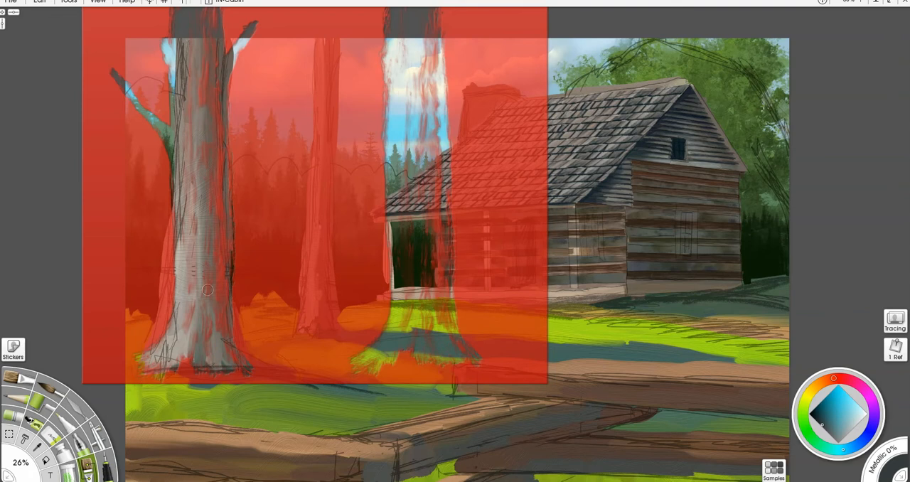
- Paint dark gray bark and both side branches on the large tree through the stencil with a 54% size brush
left_click(27, 381)
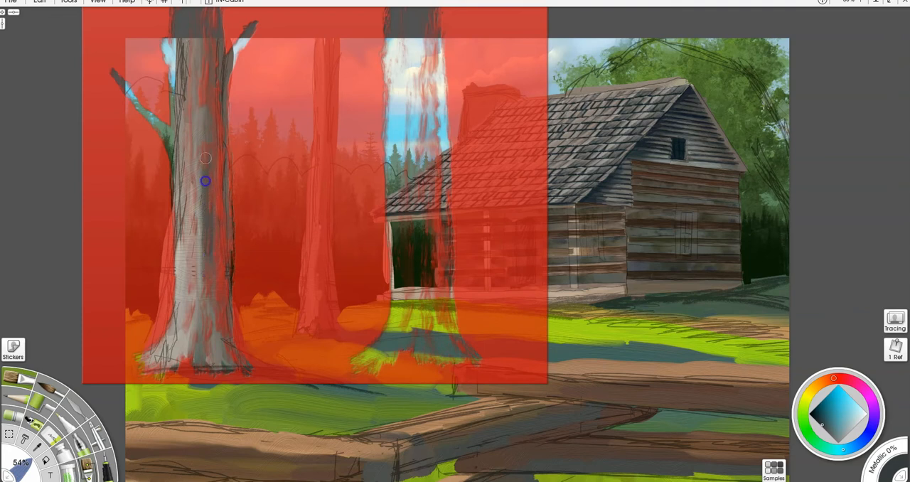
left_click_drag(211, 116, 198, 66)
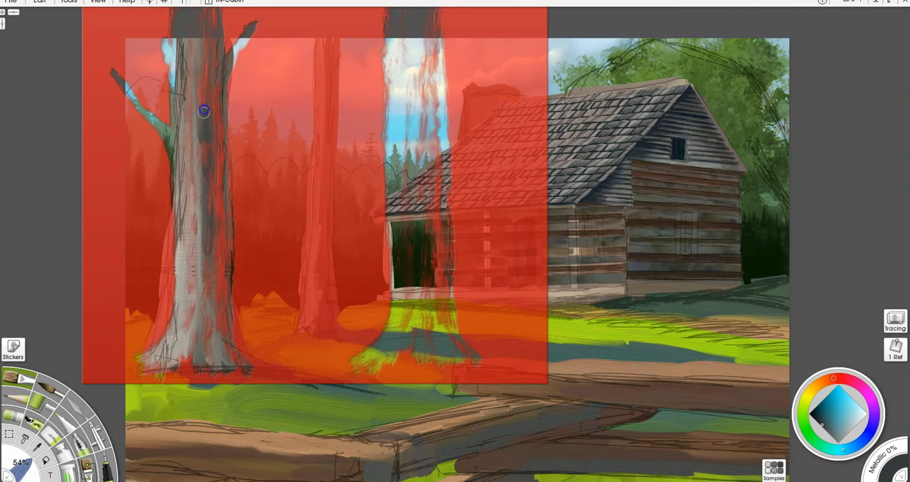
mouse_move(217, 103)
left_mouse_down()
mouse_move(236, 34)
mouse_move(255, 22)
mouse_move(228, 67)
left_mouse_up()
mouse_move(249, 34)
left_mouse_down()
mouse_move(231, 57)
mouse_move(246, 31)
left_mouse_up()
mouse_move(227, 70)
left_mouse_down()
mouse_move(229, 366)
mouse_move(209, 262)
left_mouse_up()
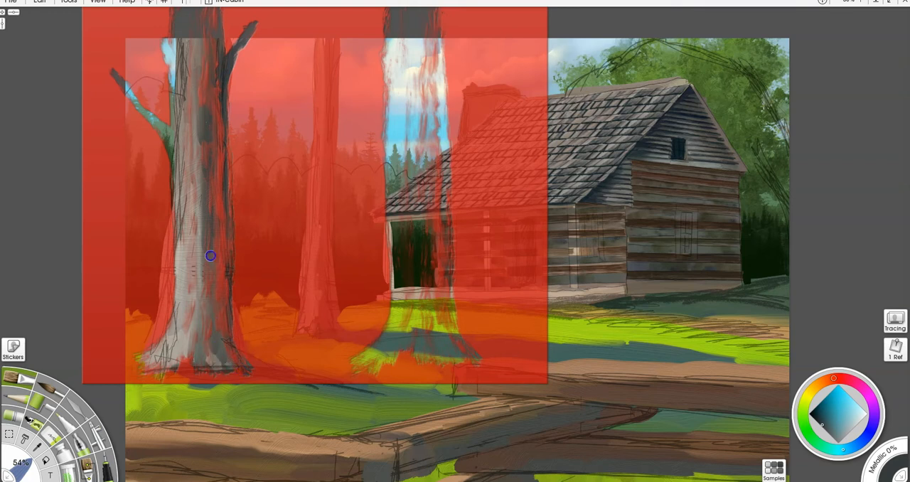
mouse_move(211, 230)
left_mouse_down()
mouse_move(208, 369)
mouse_move(212, 226)
mouse_move(192, 347)
mouse_move(190, 317)
mouse_move(155, 369)
mouse_move(192, 274)
mouse_move(186, 310)
mouse_move(188, 228)
left_mouse_up()
left_click_drag(174, 155, 140, 105)
mouse_move(182, 182)
left_mouse_down()
mouse_move(175, 54)
mouse_move(177, 260)
mouse_move(187, 147)
mouse_move(145, 114)
mouse_move(178, 167)
mouse_move(177, 264)
mouse_move(200, 345)
left_mouse_up()
left_click_drag(201, 129, 215, 364)
- Check the painted trunk with the stencil moved aside, restore the stencil's position and invert it
left_click_drag(297, 291, 677, 314)
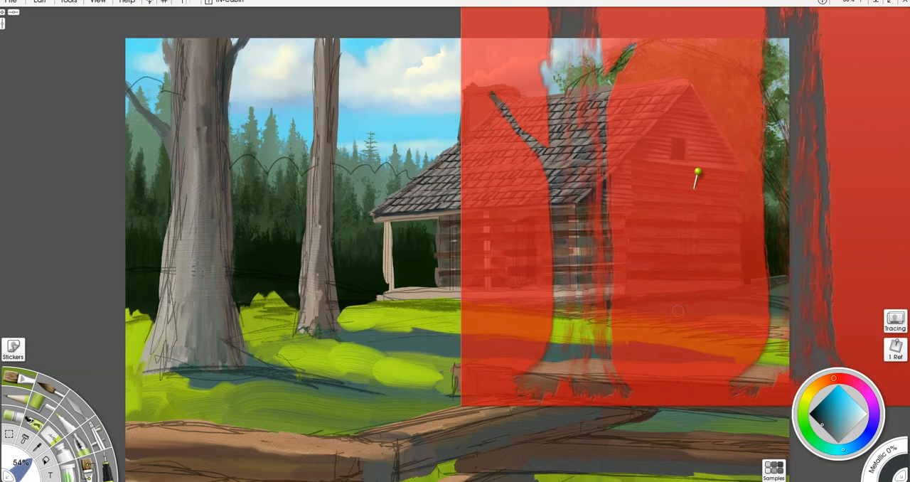
key("ctrl+z")
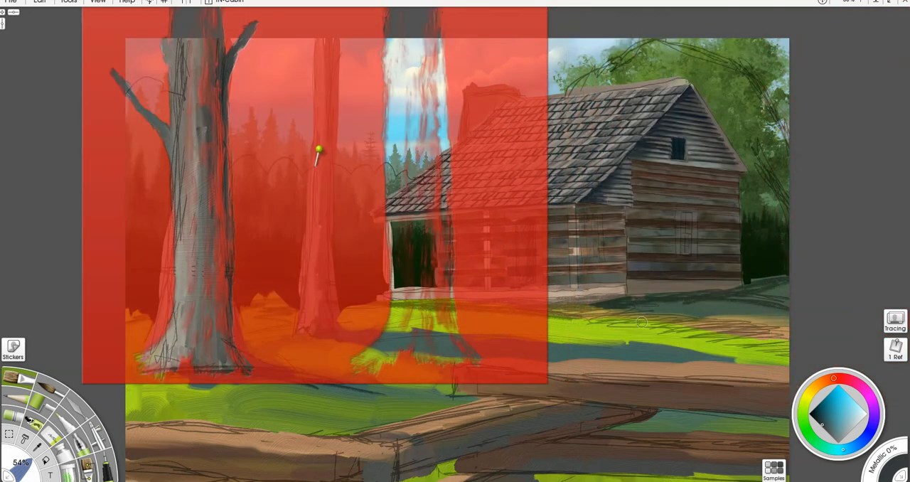
right_click(266, 279)
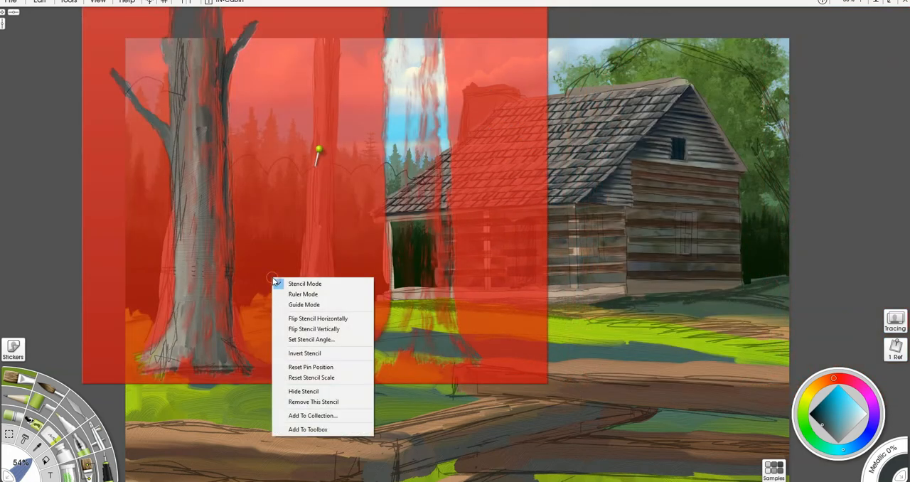
left_click(332, 353)
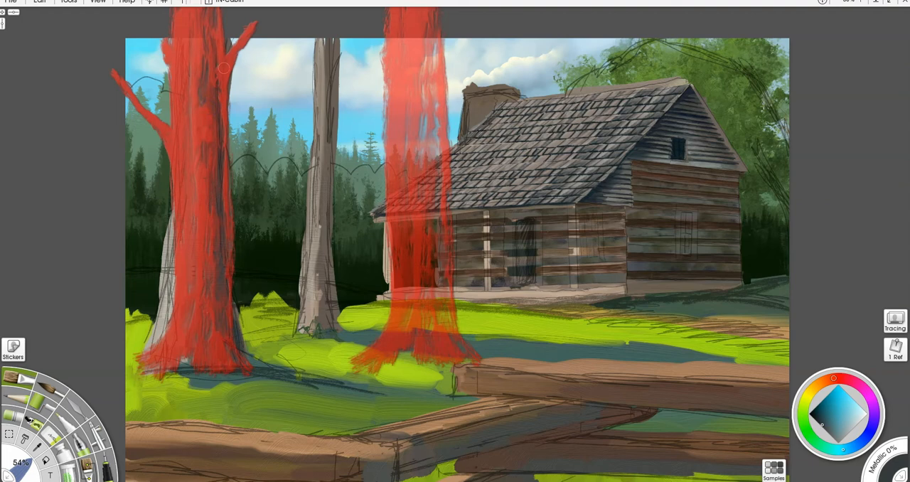
- Realign the inverted stencil with the large tree and paint dark bark streaks down the trunk through its gaps
mouse_move(179, 113)
left_mouse_down()
mouse_move(424, 152)
mouse_move(412, 152)
left_mouse_up()
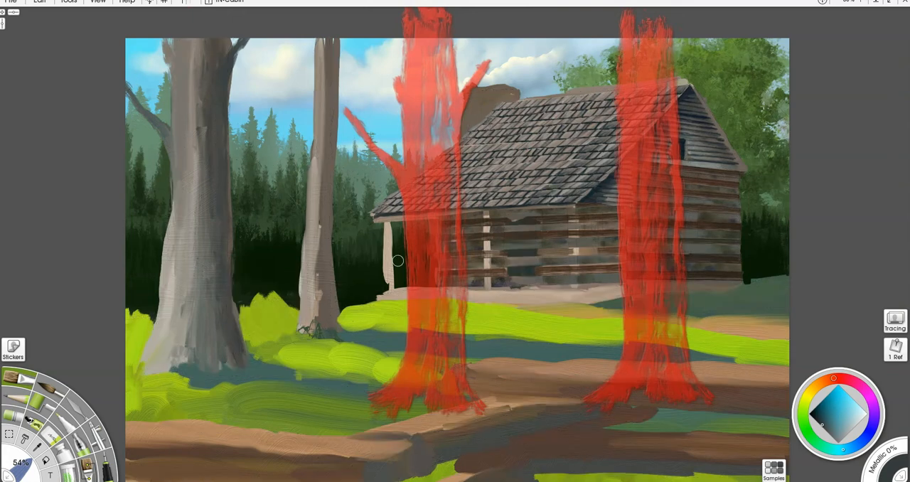
left_click_drag(433, 266, 204, 231)
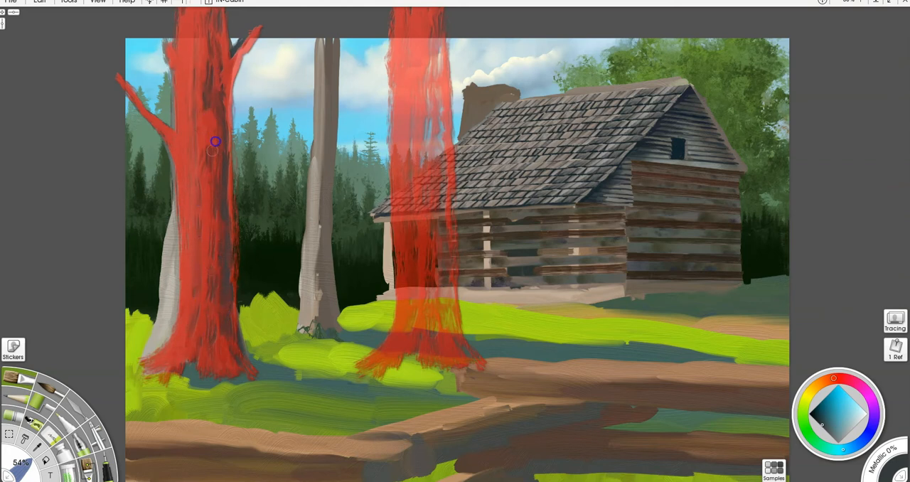
right_click(206, 257)
mouse_move(467, 266)
left_mouse_down()
mouse_move(180, 258)
mouse_move(203, 227)
mouse_move(191, 111)
left_mouse_up()
mouse_move(196, 235)
left_mouse_down()
mouse_move(209, 340)
mouse_move(224, 351)
mouse_move(185, 359)
mouse_move(166, 341)
mouse_move(183, 207)
mouse_move(224, 322)
left_mouse_up()
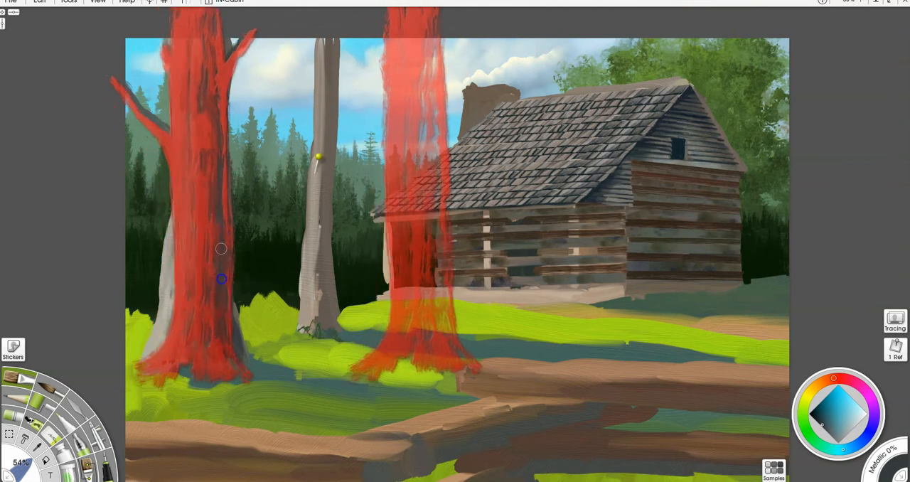
mouse_move(229, 299)
left_mouse_down()
mouse_move(248, 356)
mouse_move(203, 351)
mouse_move(436, 351)
mouse_move(301, 362)
mouse_move(240, 353)
mouse_move(292, 345)
mouse_move(144, 329)
left_mouse_up()
- Shift the inverted stencil over the thinner tree, paint bark texture on its trunk and move the stencil clear of both trees
mouse_move(370, 316)
left_mouse_down()
mouse_move(312, 340)
mouse_move(315, 330)
mouse_move(337, 351)
mouse_move(315, 366)
mouse_move(325, 348)
mouse_move(321, 360)
mouse_move(338, 348)
left_mouse_up()
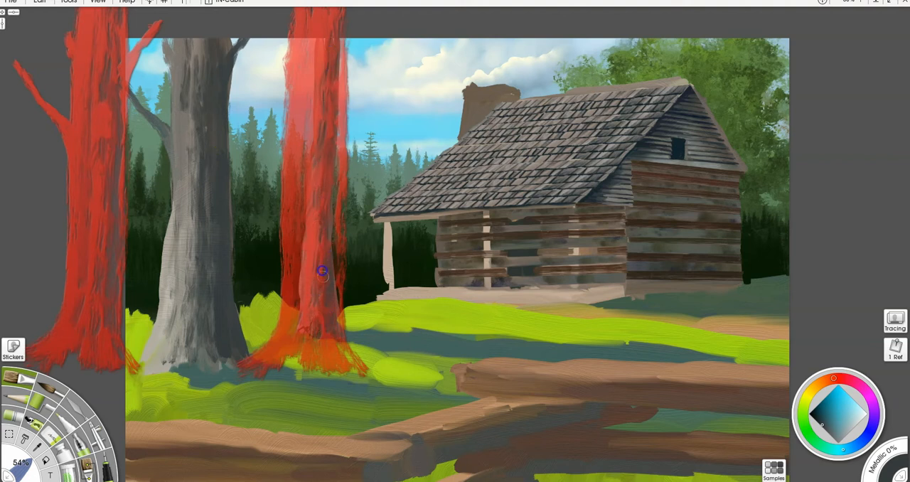
mouse_move(313, 293)
left_mouse_down()
mouse_move(703, 303)
mouse_move(574, 323)
mouse_move(317, 319)
left_mouse_up()
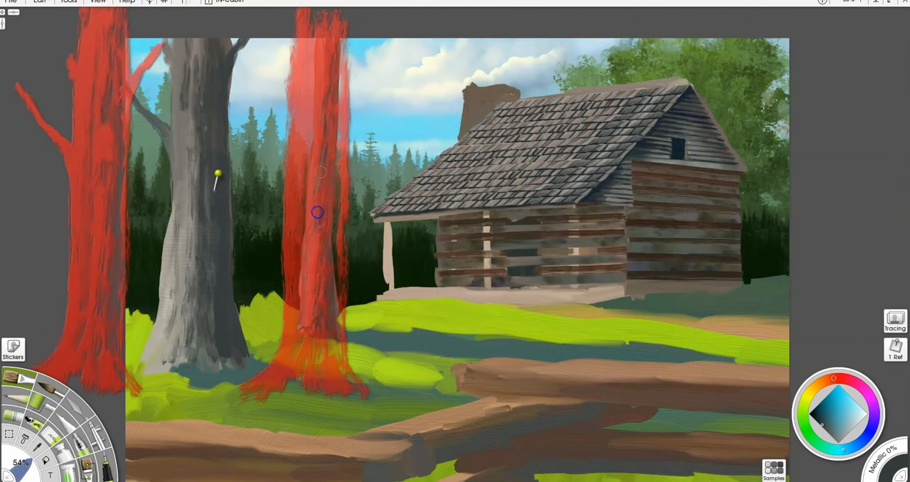
mouse_move(332, 273)
left_mouse_down()
mouse_move(688, 259)
mouse_move(674, 258)
left_mouse_up()
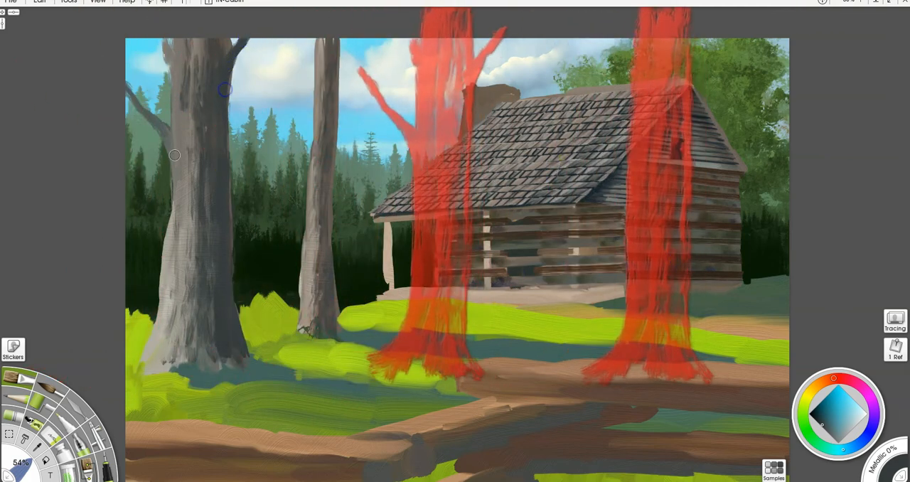
- Darken the large tree's left branch and add freehand shading strokes to the middle and lower trunk
mouse_move(160, 122)
left_mouse_down()
mouse_move(168, 130)
mouse_move(152, 113)
left_mouse_up()
left_click_drag(126, 83, 168, 128)
left_click_drag(201, 308, 205, 326)
left_click_drag(205, 258, 217, 290)
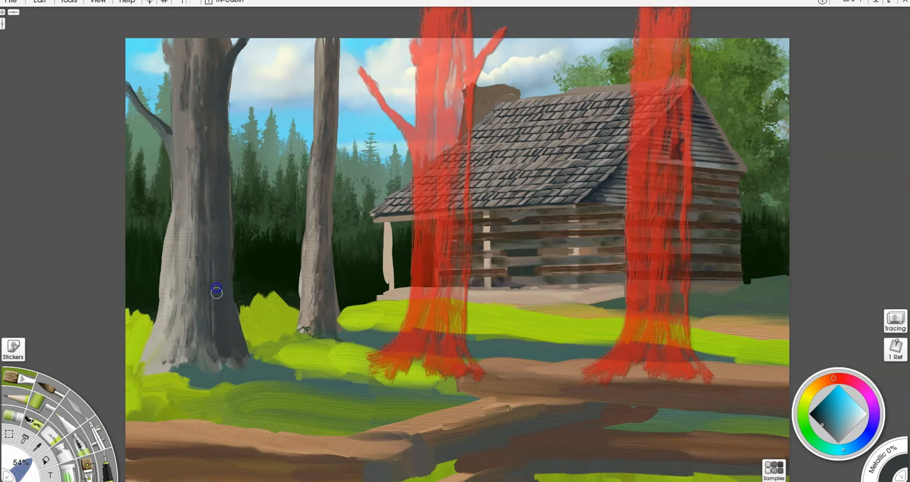
left_click_drag(218, 249, 214, 179)
- Paint warm yellowish-brown highlights on the sunlit left side of the large trunk, freehand and through the inverted stencil
left_click(183, 244, "alt")
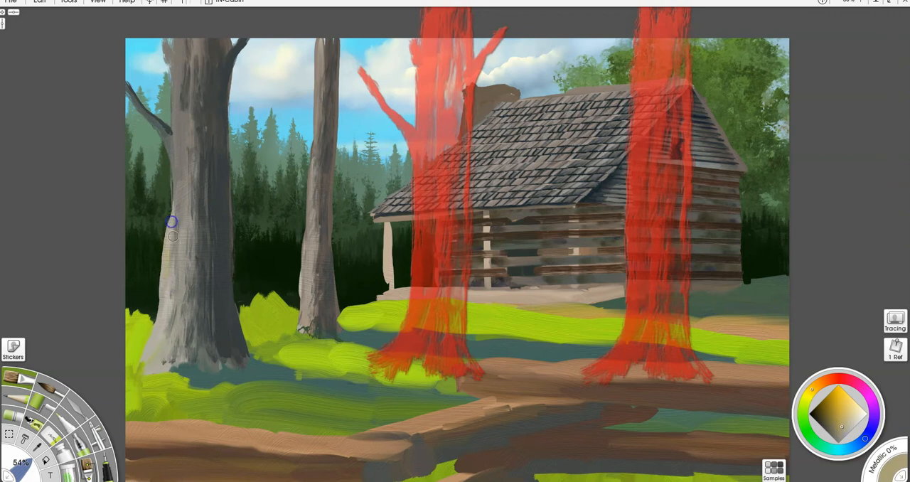
mouse_move(175, 207)
left_mouse_down()
mouse_move(182, 259)
mouse_move(178, 185)
mouse_move(186, 250)
mouse_move(182, 173)
left_mouse_up()
mouse_move(550, 146)
left_mouse_down()
mouse_move(520, 161)
mouse_move(309, 179)
mouse_move(289, 170)
left_mouse_up()
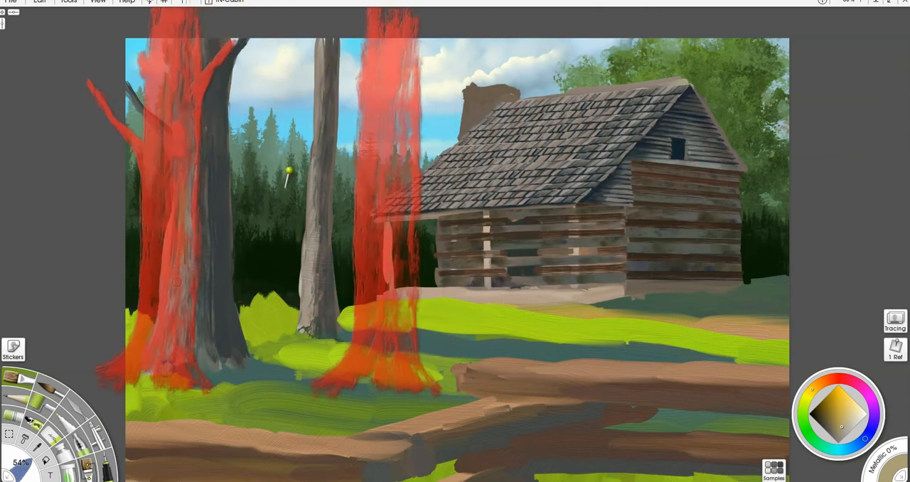
mouse_move(185, 252)
left_mouse_down()
mouse_move(189, 188)
mouse_move(187, 286)
mouse_move(180, 325)
mouse_move(175, 282)
mouse_move(170, 292)
mouse_move(163, 362)
left_mouse_up()
mouse_move(183, 97)
left_mouse_down()
mouse_move(182, 135)
mouse_move(186, 68)
mouse_move(182, 268)
mouse_move(190, 113)
left_mouse_up()
mouse_move(185, 205)
left_mouse_down()
mouse_move(361, 199)
mouse_move(234, 214)
mouse_move(213, 205)
mouse_move(305, 179)
left_mouse_up()
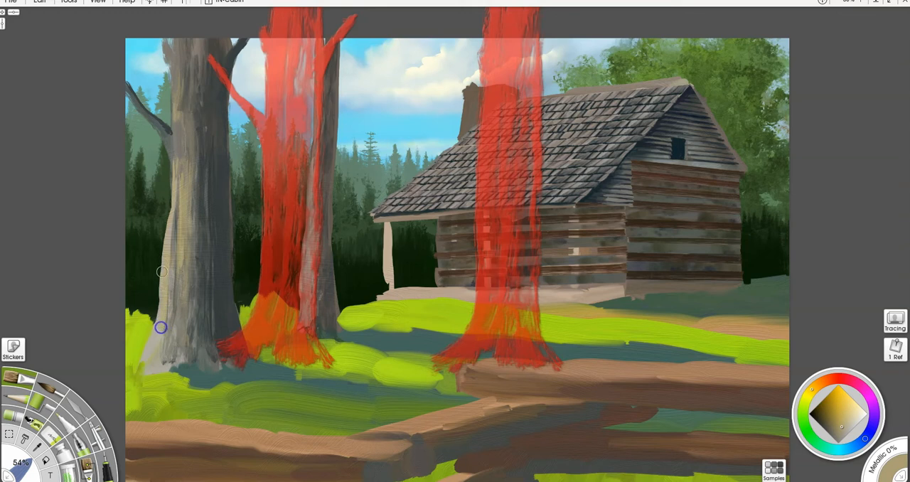
- Brush warm freehand highlights along the left sides of the large trunk, its left branch and the thinner tree
mouse_move(171, 313)
left_mouse_down()
mouse_move(168, 298)
mouse_move(168, 338)
left_mouse_up()
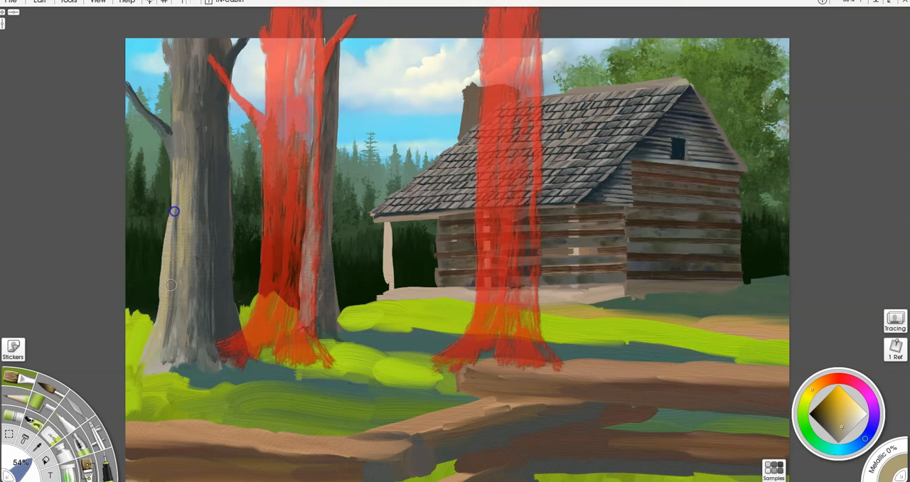
left_click_drag(175, 224, 179, 169)
left_click_drag(179, 244, 175, 144)
mouse_move(125, 90)
left_mouse_down()
mouse_move(163, 145)
mouse_move(189, 84)
mouse_move(171, 112)
mouse_move(166, 21)
left_mouse_up()
left_click_drag(172, 124, 164, 32)
left_click_drag(174, 175, 173, 221)
left_click_drag(288, 340, 467, 348)
mouse_move(295, 320)
left_mouse_down()
mouse_move(306, 245)
mouse_move(309, 300)
mouse_move(304, 320)
mouse_move(322, 17)
left_mouse_up()
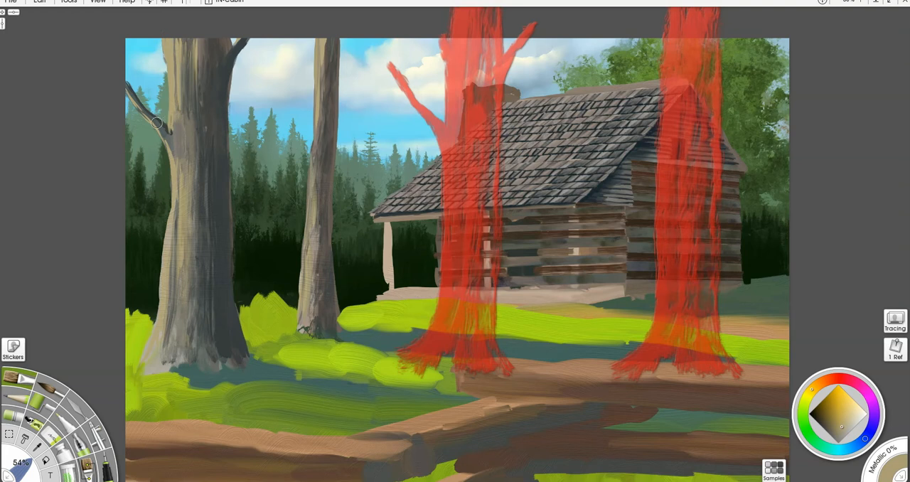
- Sample sky blue as the paint colour and tidy the edge of the large tree's right branch with the Eraser
key("e")
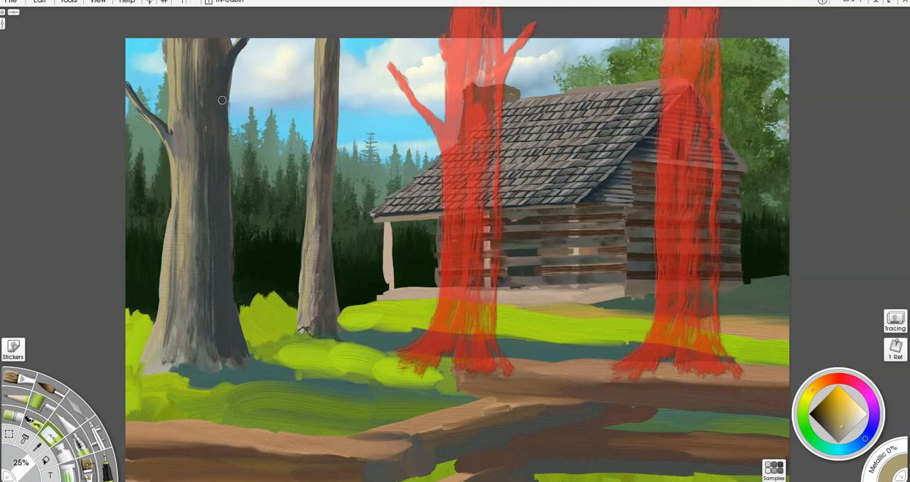
left_click(284, 117, "alt")
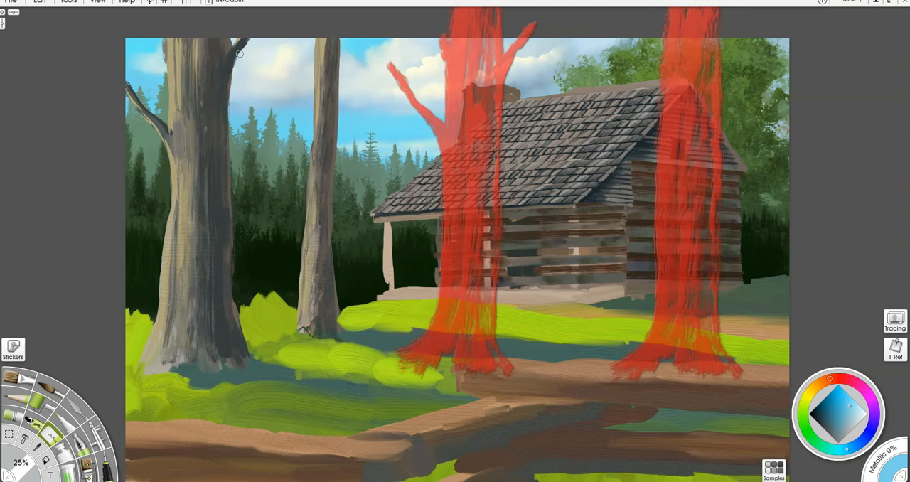
left_click_drag(245, 43, 232, 61)
- Paint blue reflected light along the shaded right edge of the large tree's lower trunk with the brush
key("b")
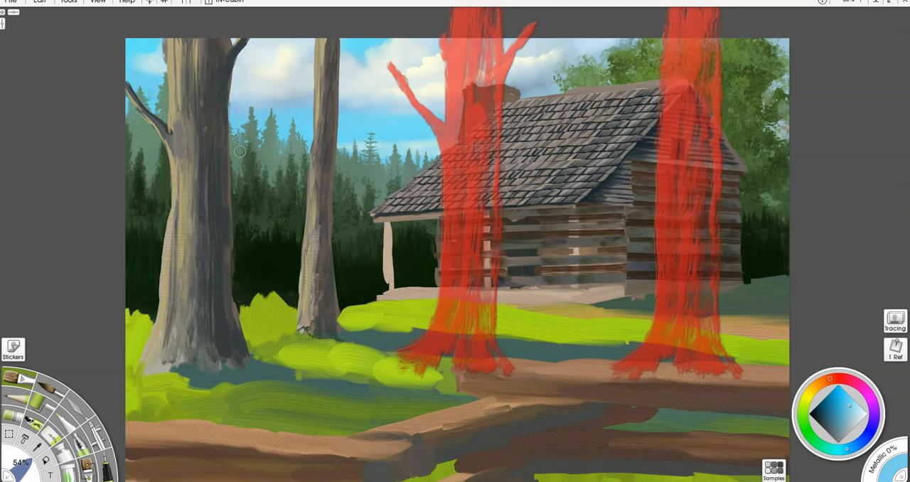
mouse_move(234, 331)
left_mouse_down()
mouse_move(228, 229)
mouse_move(235, 352)
mouse_move(236, 342)
mouse_move(234, 334)
mouse_move(226, 359)
mouse_move(217, 270)
mouse_move(234, 337)
mouse_move(226, 277)
left_mouse_up()
left_click(217, 281, "alt")
mouse_move(226, 231)
left_mouse_down()
mouse_move(225, 280)
mouse_move(227, 182)
left_mouse_up()
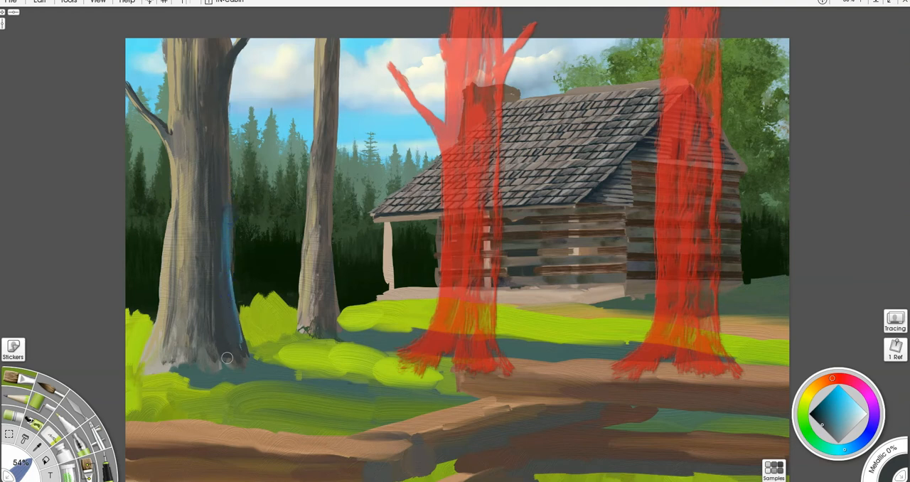
left_click_drag(229, 323, 247, 364)
left_click(227, 264, "alt")
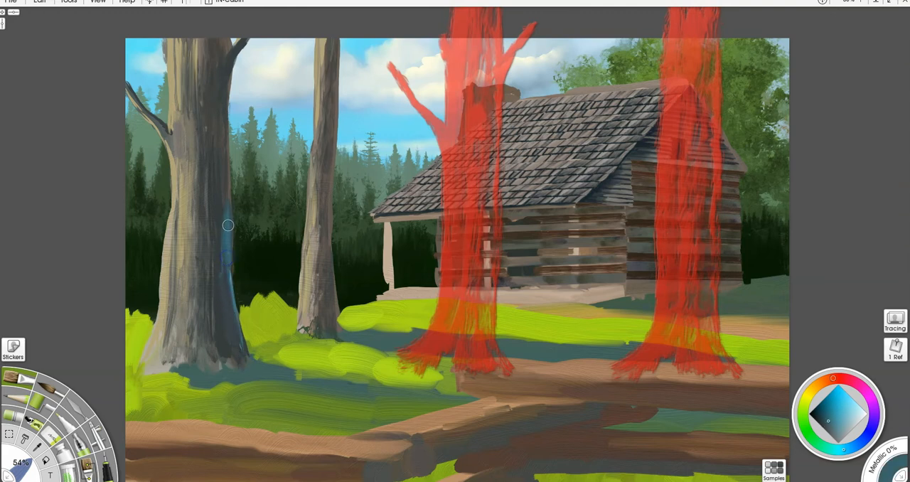
- Extend muted blue reflected light along the full right edge of the large trunk and blend it into the bark shading
left_click_drag(227, 205, 225, 101)
mouse_move(226, 256)
left_mouse_down()
mouse_move(231, 315)
mouse_move(253, 362)
left_mouse_up()
left_click_drag(165, 132, 128, 84)
mouse_move(216, 91)
left_mouse_down()
mouse_move(222, 167)
mouse_move(224, 68)
mouse_move(223, 104)
mouse_move(243, 39)
mouse_move(229, 68)
mouse_move(259, 26)
mouse_move(240, 149)
mouse_move(225, 170)
mouse_move(227, 122)
mouse_move(230, 312)
mouse_move(214, 234)
mouse_move(220, 183)
mouse_move(233, 332)
left_mouse_up()
left_click(213, 249, "alt")
mouse_move(220, 205)
left_mouse_down()
mouse_move(219, 83)
mouse_move(221, 150)
left_mouse_up()
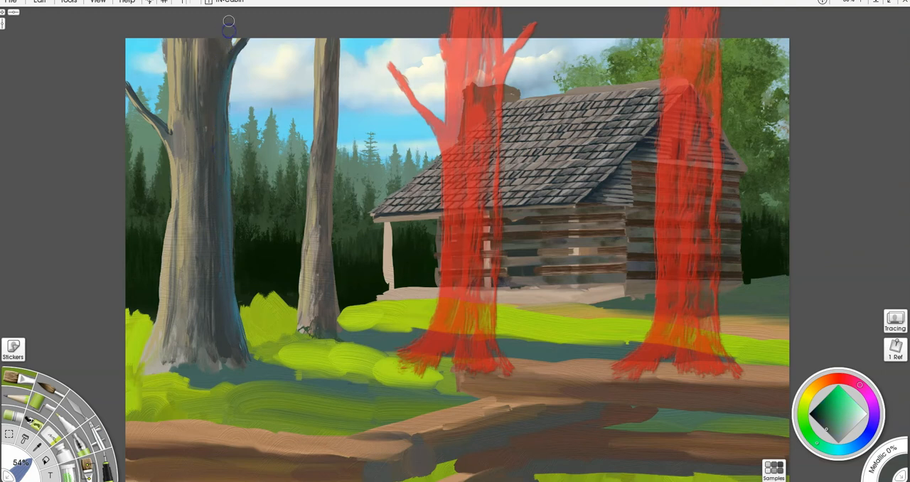
- Sample the blue shadow colour from the large trunk and paint reflected light down the shaded right edge of the thinner tree
left_click(221, 237, "alt")
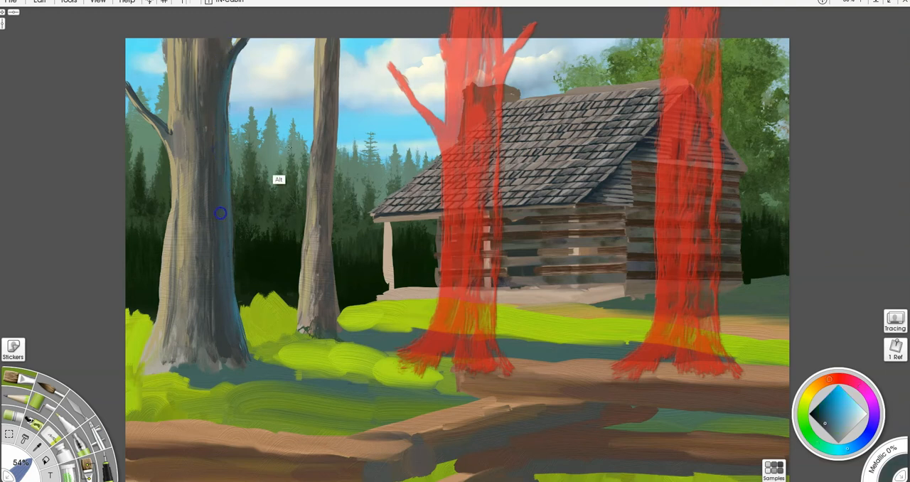
left_click_drag(338, 42, 328, 243)
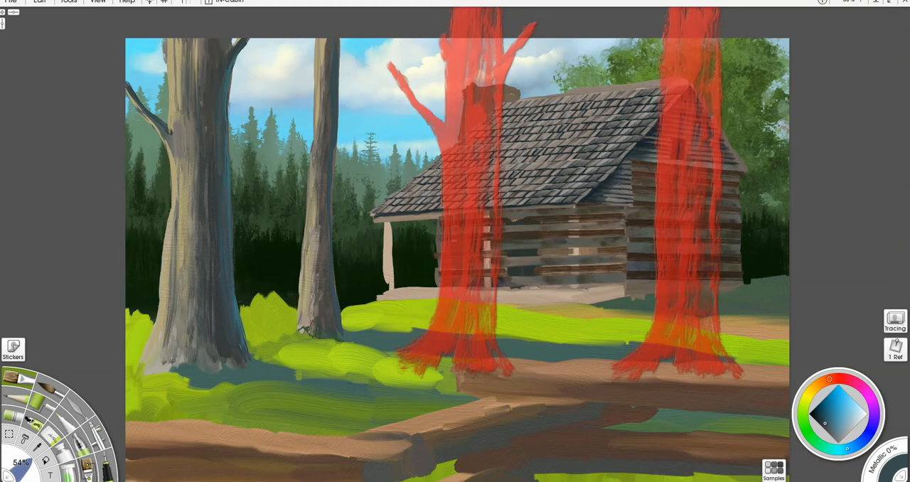
key("ctrl+e")
key("e")
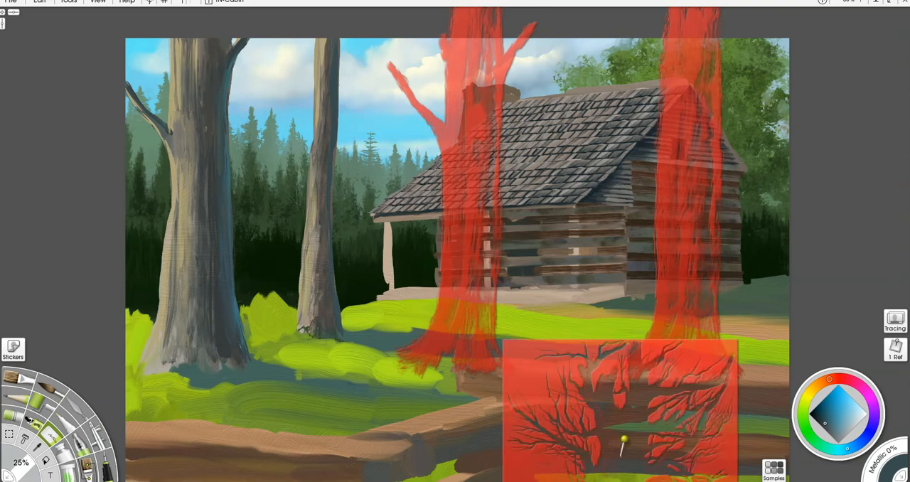
- Place the bare-tree stencil over the thinner trunk and scale it so its branches extend toward the large tree
left_click_drag(545, 376, 261, 112)
left_click_drag(228, 181, 206, 193)
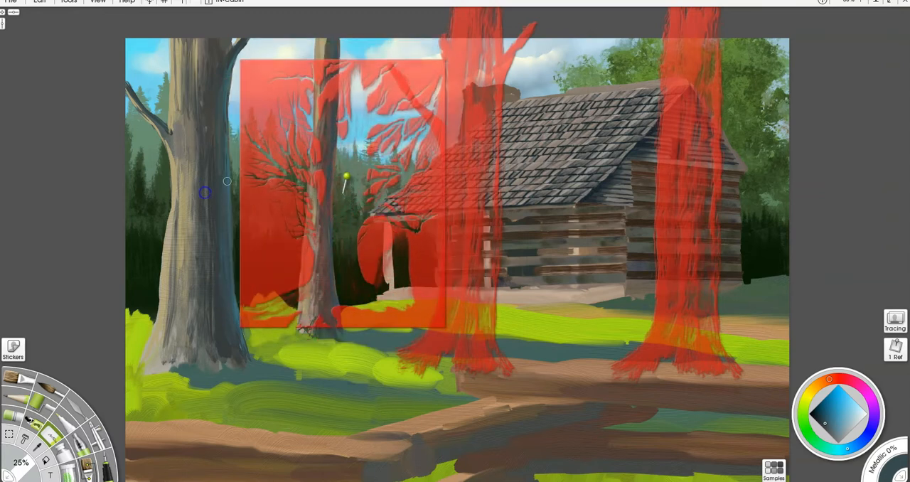
left_click_drag(258, 227, 295, 94)
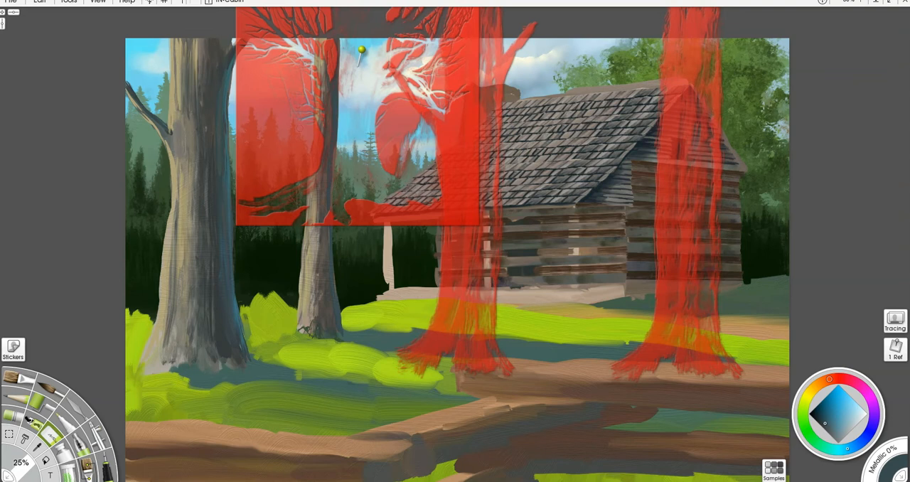
- Paint dark bare branches through the stencil on the thinner tree's left side in a darkened trunk shade, and move the stencil off them
left_click(18, 379)
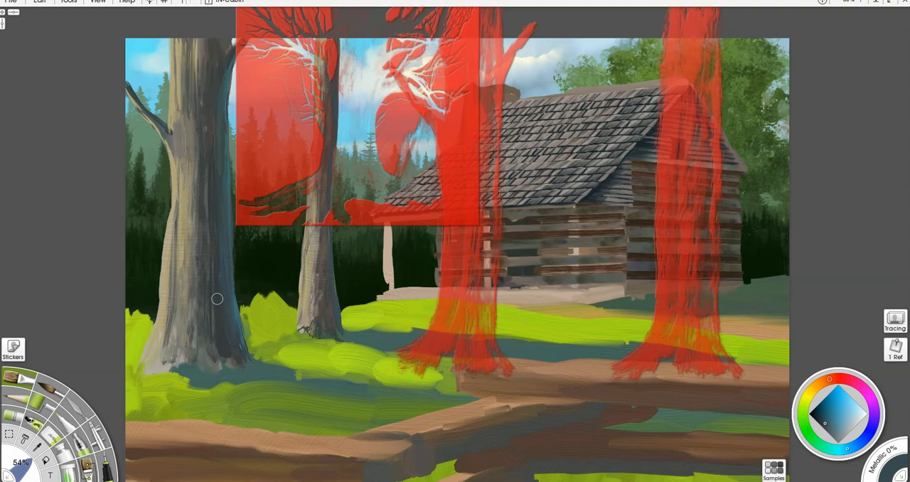
left_click(217, 319, "alt")
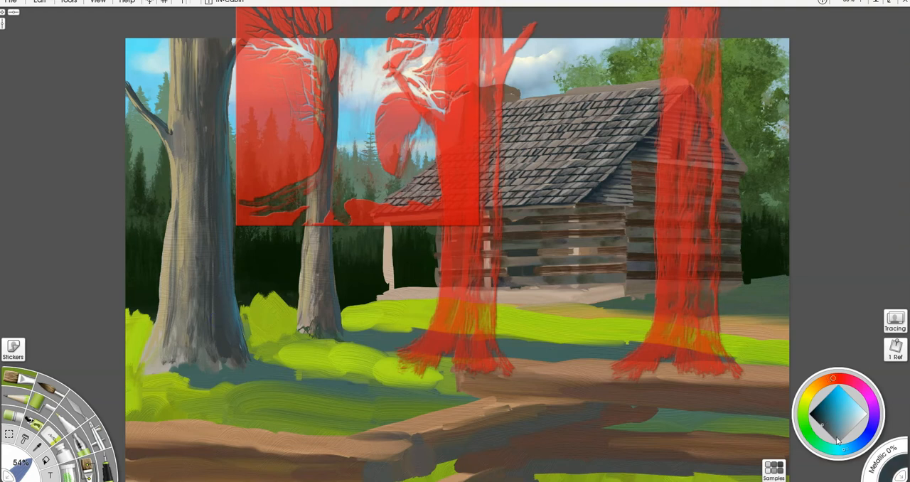
left_click(819, 420)
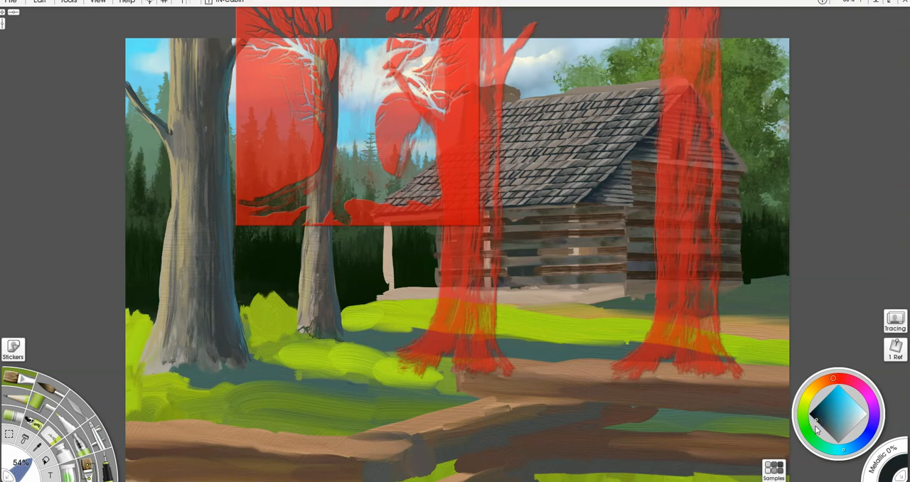
mouse_move(306, 56)
left_mouse_down()
mouse_move(294, 41)
mouse_move(264, 39)
mouse_move(253, 54)
mouse_move(251, 47)
left_mouse_up()
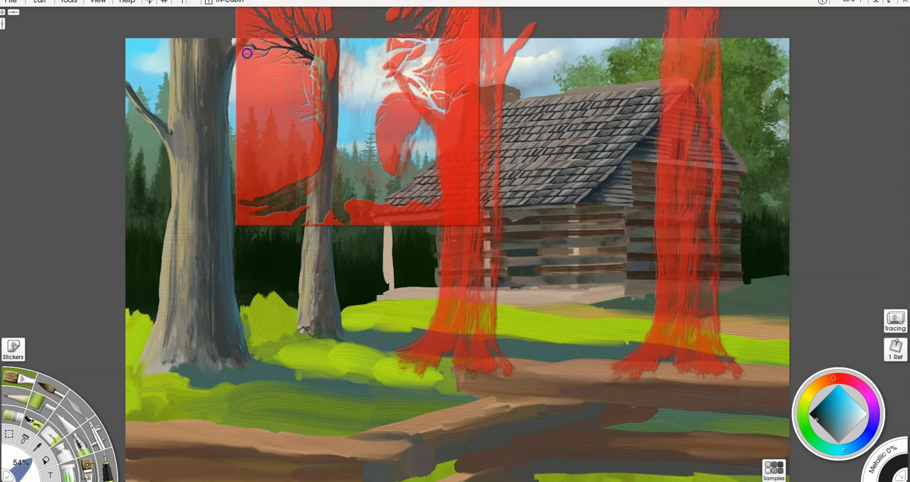
mouse_move(300, 68)
left_mouse_down()
mouse_move(294, 94)
mouse_move(272, 73)
mouse_move(302, 120)
mouse_move(304, 92)
mouse_move(318, 119)
mouse_move(317, 95)
left_mouse_up()
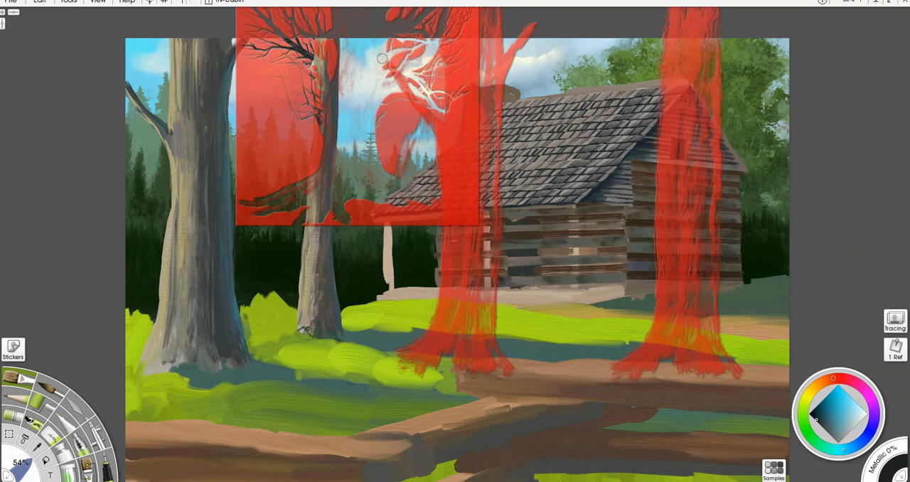
mouse_move(269, 135)
left_mouse_down()
mouse_move(358, 187)
mouse_move(515, 349)
left_mouse_up()
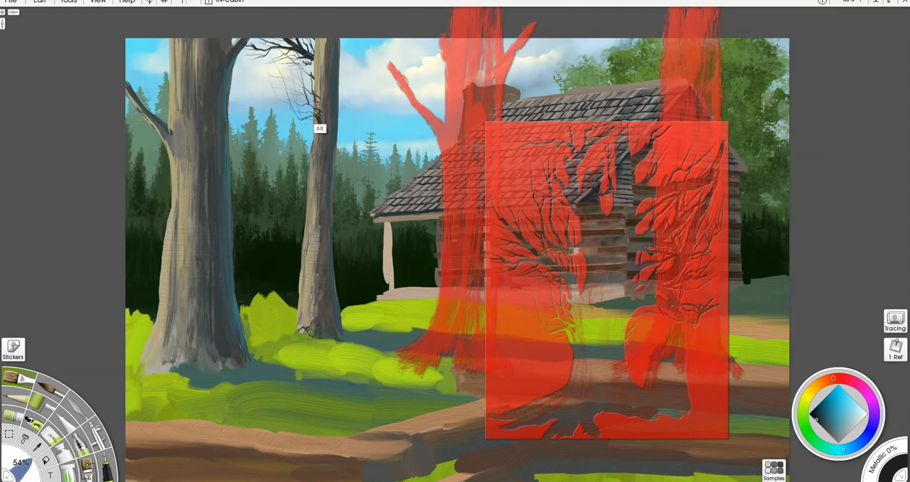
- Brush light bark colour over the bases of the new branches to blend them into the thinner trunk
left_click(316, 86, "alt")
left_click_drag(316, 88, 312, 105)
mouse_move(312, 52)
left_mouse_down()
mouse_move(315, 67)
mouse_move(313, 59)
left_mouse_up()
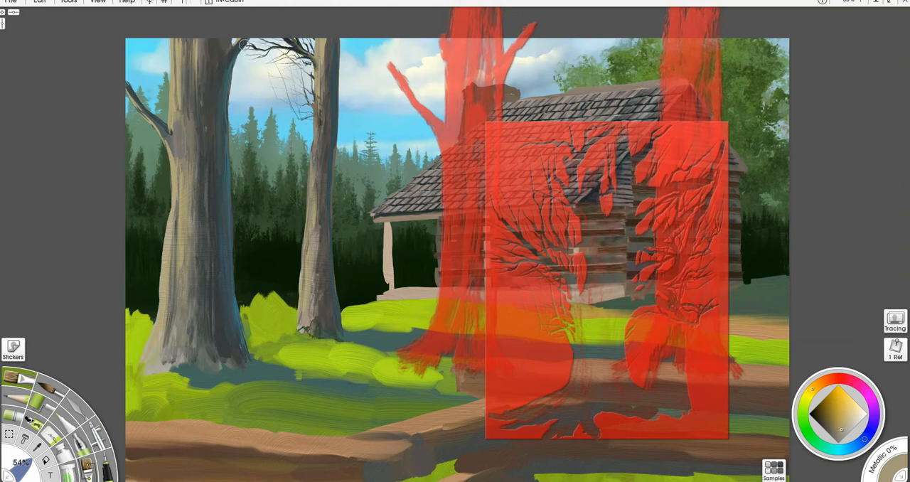
- Replace the bare-tree stencil with a single-branch stencil, fitted against the right side of the thinner trunk and tilted slightly clockwise
left_click(223, 114, "alt")
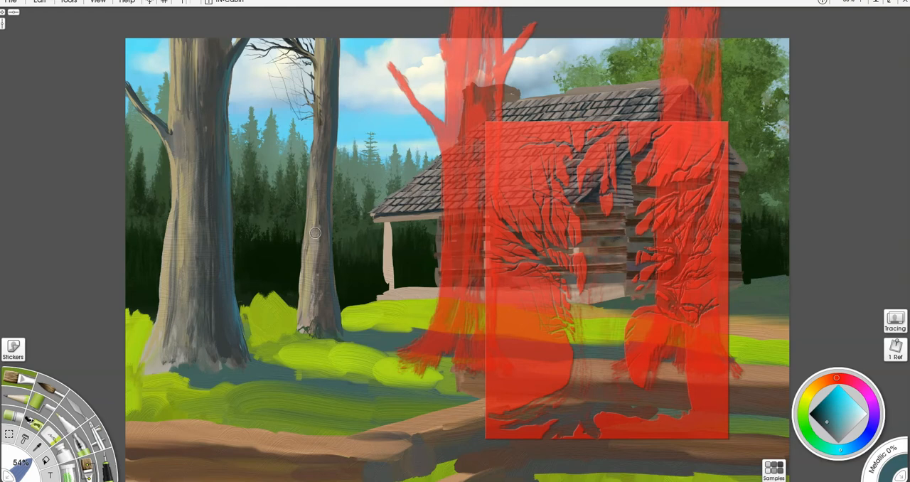
right_click(524, 365)
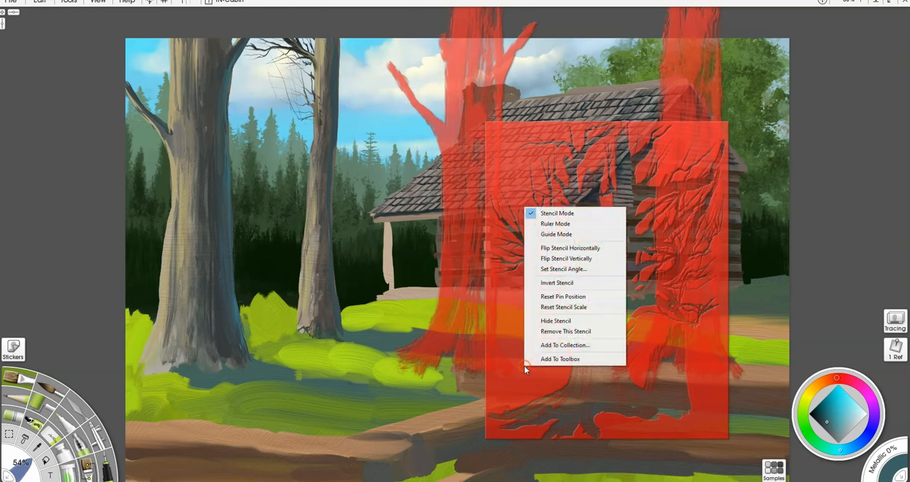
left_click(555, 332)
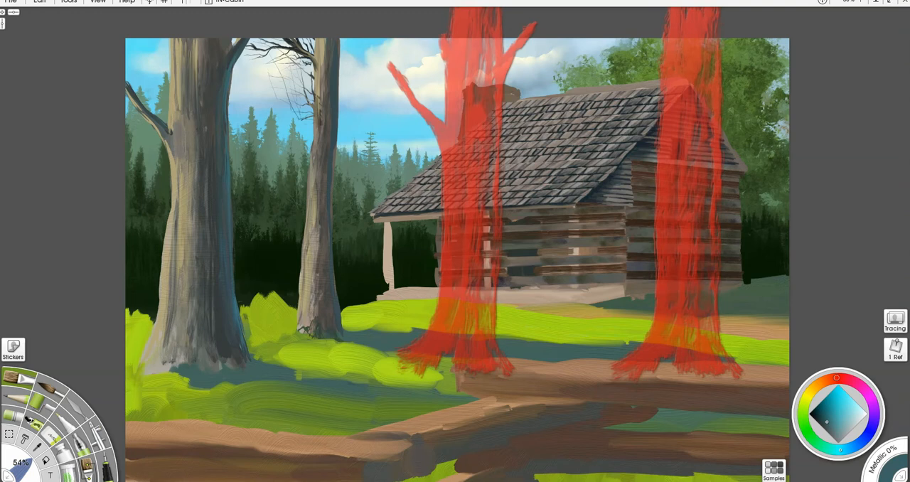
left_click_drag(557, 418, 371, 45)
left_click_drag(401, 128, 335, 115)
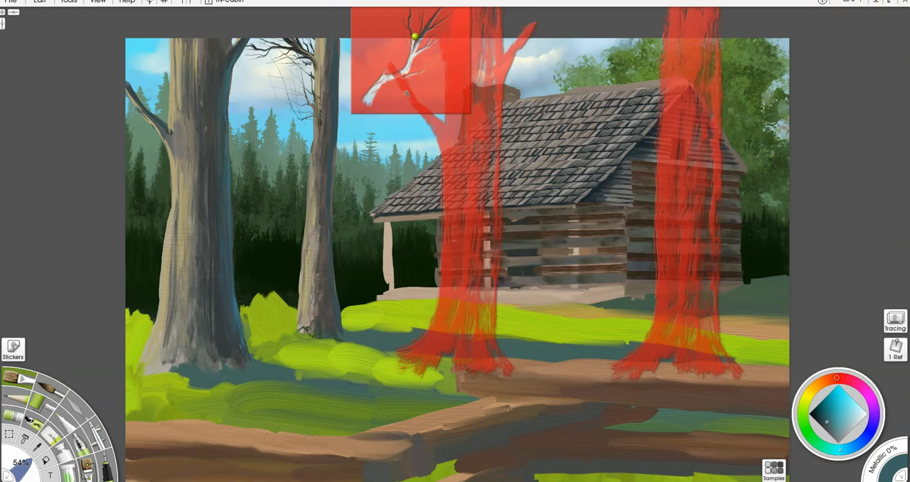
left_click_drag(416, 90, 383, 89)
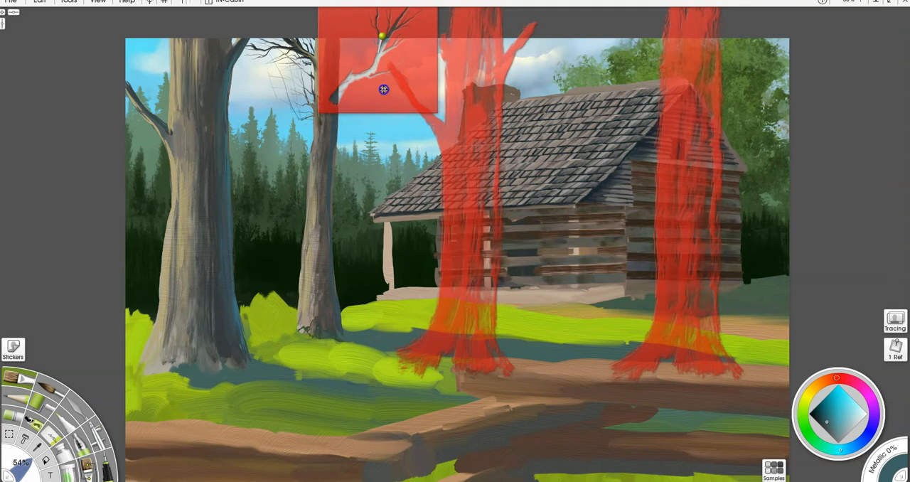
left_click_drag(385, 87, 398, 99)
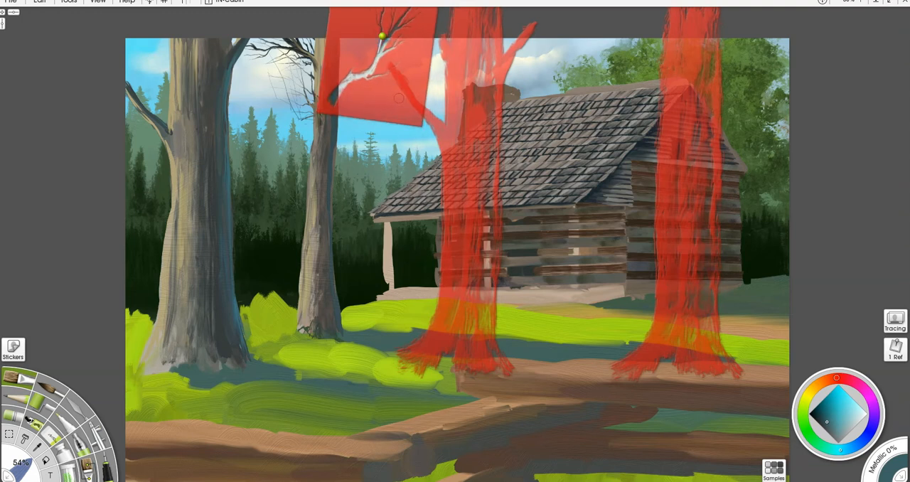
- Paint a dark branch through the stencil on the thinner tree's right side and shift the red trunk stencils further right
left_click(335, 120, "alt")
mouse_move(335, 94)
left_mouse_down()
mouse_move(381, 56)
mouse_move(378, 79)
mouse_move(385, 73)
mouse_move(401, 24)
mouse_move(382, 43)
left_mouse_up()
left_click_drag(460, 141, 521, 131)
left_click_drag(387, 66, 388, 40)
- Flip the branch stencil horizontally, paint dark twigs through it onto the large tree's left branch, and park the stencil off the canvas
mouse_move(356, 79)
left_mouse_down()
mouse_move(357, 65)
mouse_move(349, 91)
mouse_move(375, 91)
mouse_move(578, 166)
mouse_move(616, 301)
mouse_move(601, 278)
mouse_move(213, 147)
mouse_move(142, 103)
left_mouse_up()
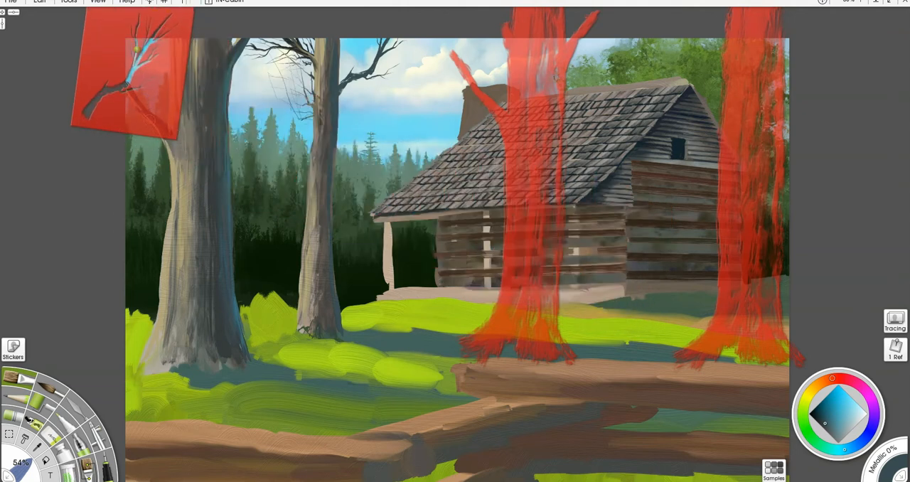
right_click(150, 120)
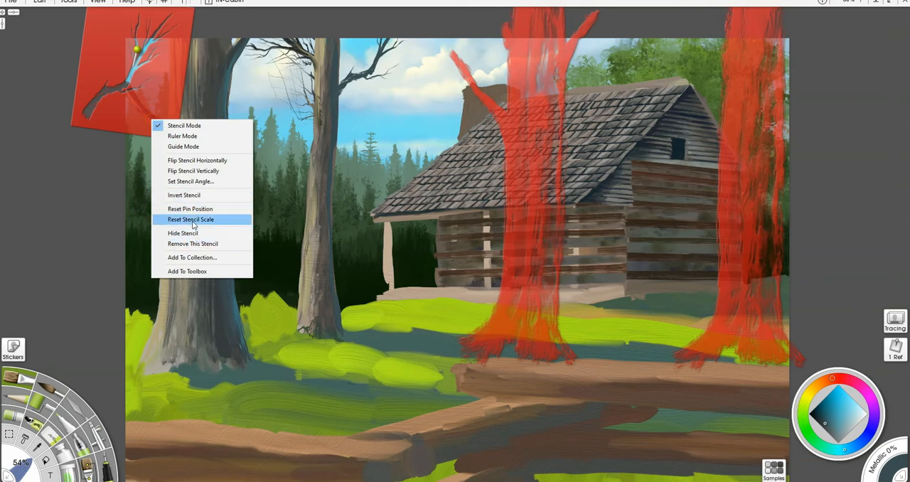
left_click(199, 161)
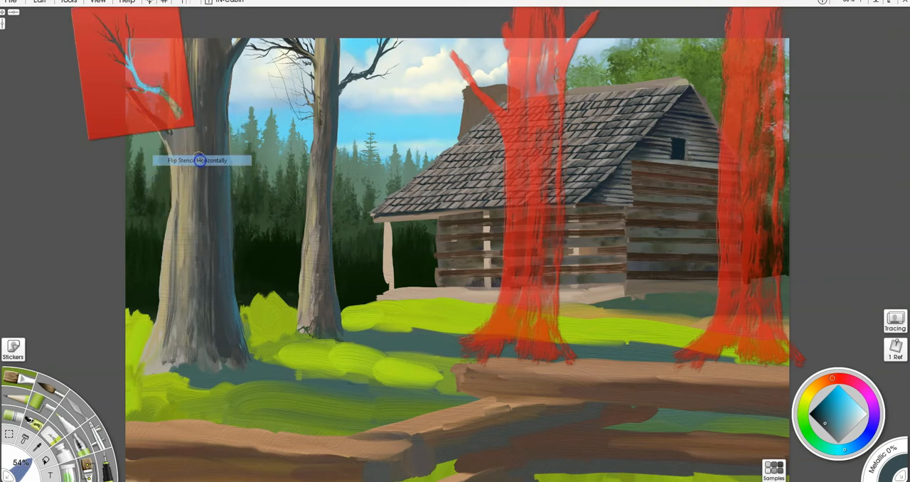
left_click_drag(161, 109, 174, 155)
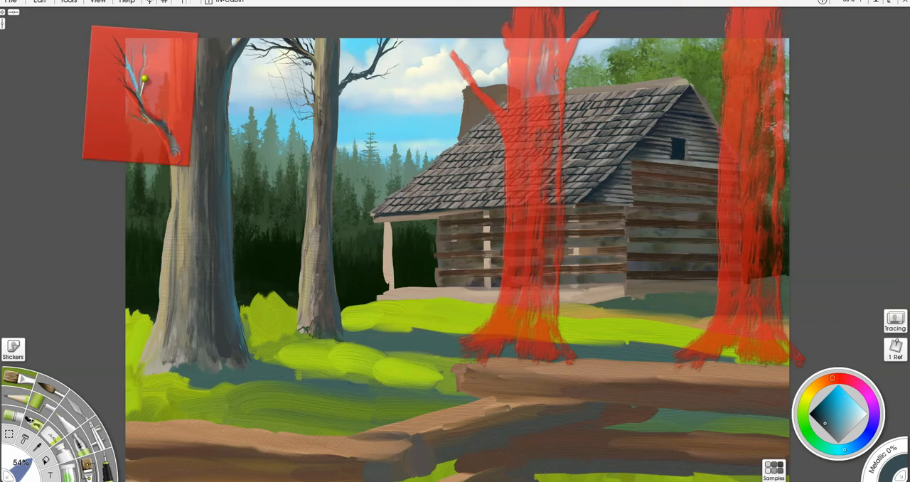
mouse_move(144, 78)
left_mouse_down()
mouse_move(139, 105)
mouse_move(130, 64)
mouse_move(138, 44)
left_mouse_up()
left_click_drag(125, 75, 874, 253)
- Touch up the thinner tree's right branch and erase the stray fine twigs beneath its left branches
mouse_move(340, 87)
left_mouse_down()
mouse_move(373, 64)
mouse_move(384, 40)
mouse_move(382, 51)
left_mouse_up()
left_click(328, 111, "alt")
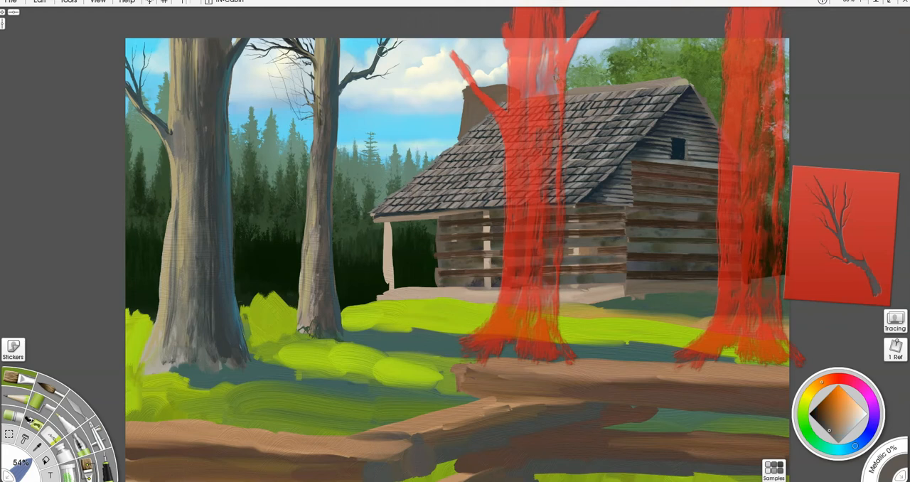
key("e")
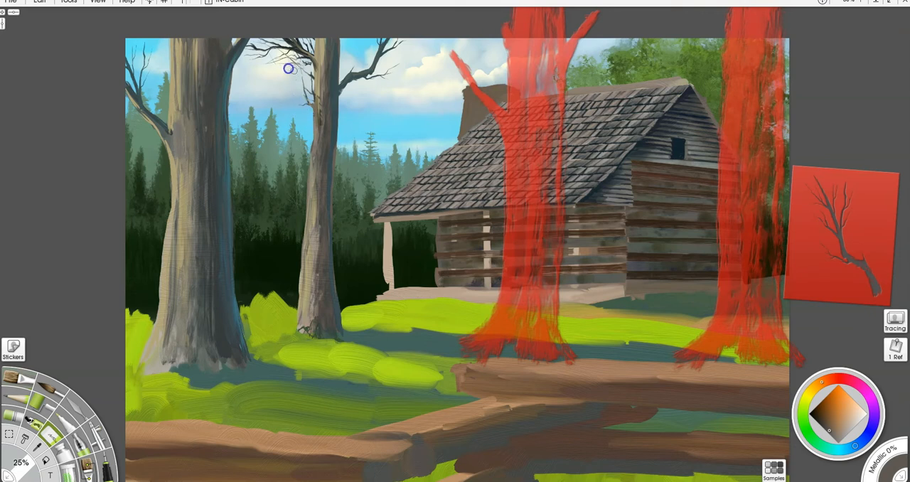
scroll(208, 128, "up", 5)
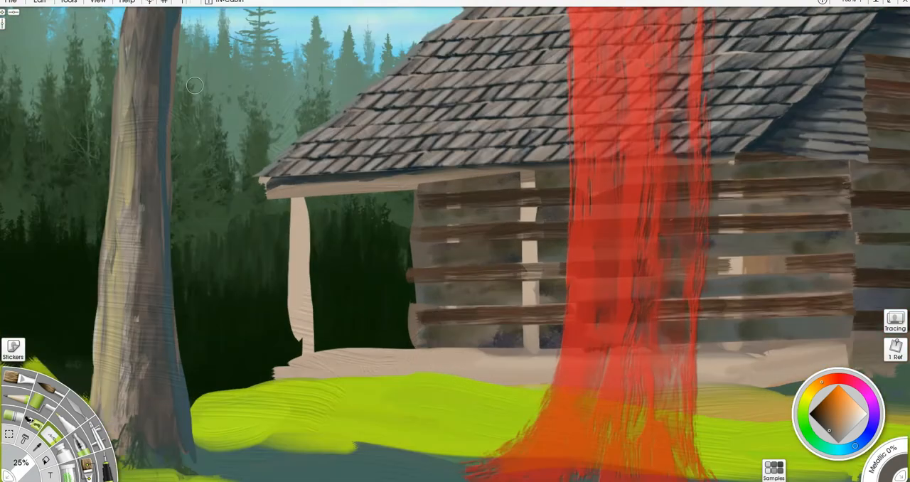
left_click_drag(194, 86, 481, 424)
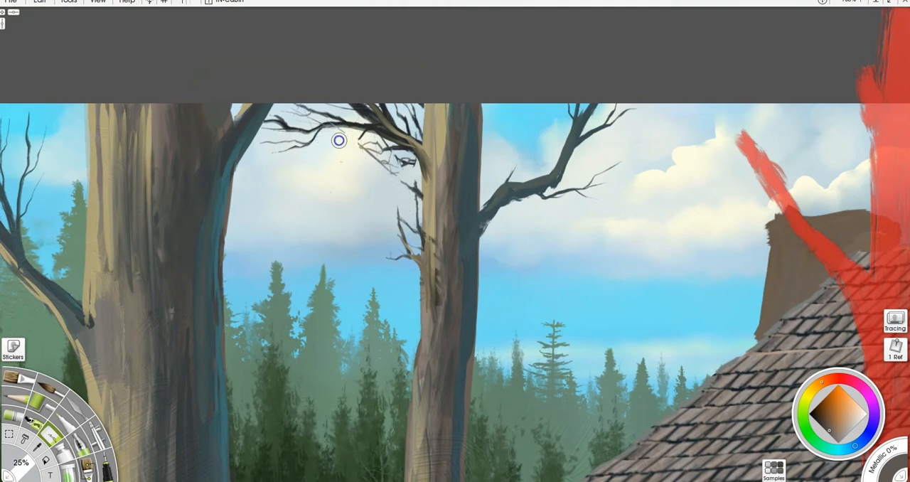
mouse_move(371, 142)
left_mouse_down()
mouse_move(404, 193)
mouse_move(397, 155)
mouse_move(384, 174)
mouse_move(373, 164)
mouse_move(343, 165)
mouse_move(349, 189)
mouse_move(399, 190)
mouse_move(416, 245)
mouse_move(411, 183)
mouse_move(403, 209)
left_mouse_up()
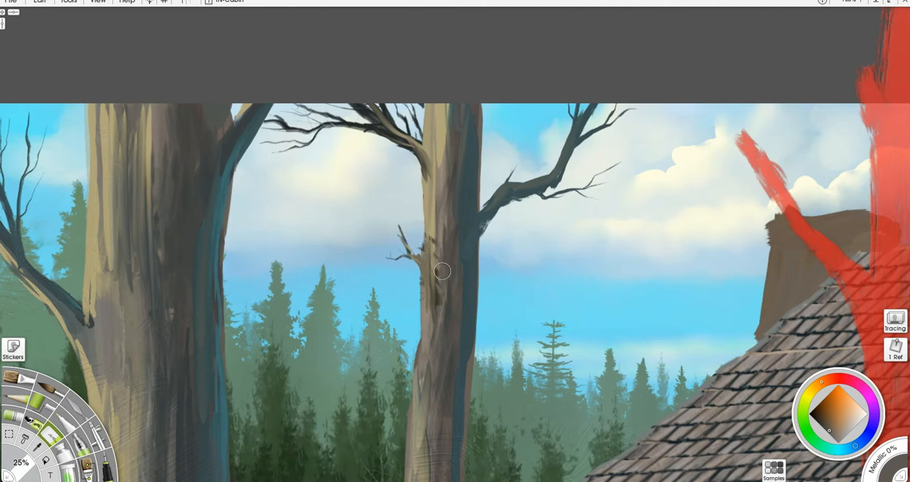
- Enlarge the brush and paint warm bark highlights on the broken twig and upper branches along the thinner tree's left side
key("bracketright")
key("bracketright")
key("bracketright")
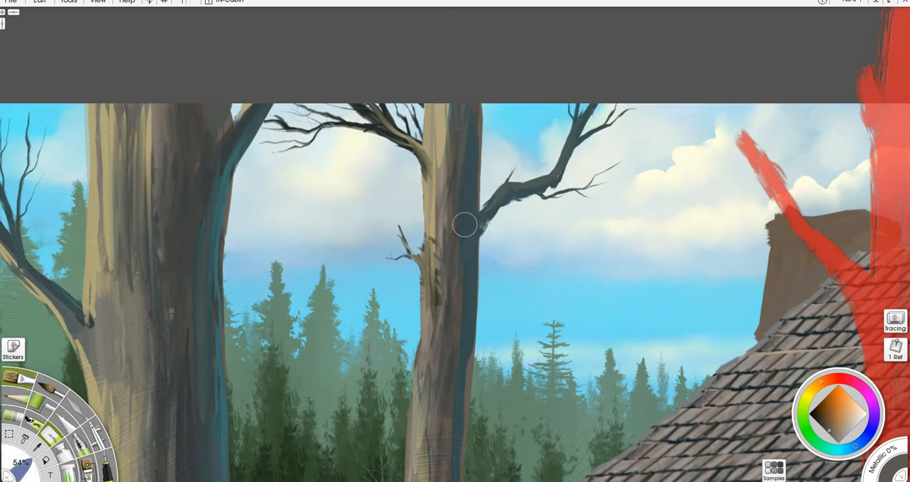
left_click(428, 223, "alt")
mouse_move(423, 259)
left_mouse_down()
mouse_move(435, 208)
mouse_move(436, 287)
mouse_move(389, 204)
left_mouse_up()
left_click_drag(404, 237, 388, 203)
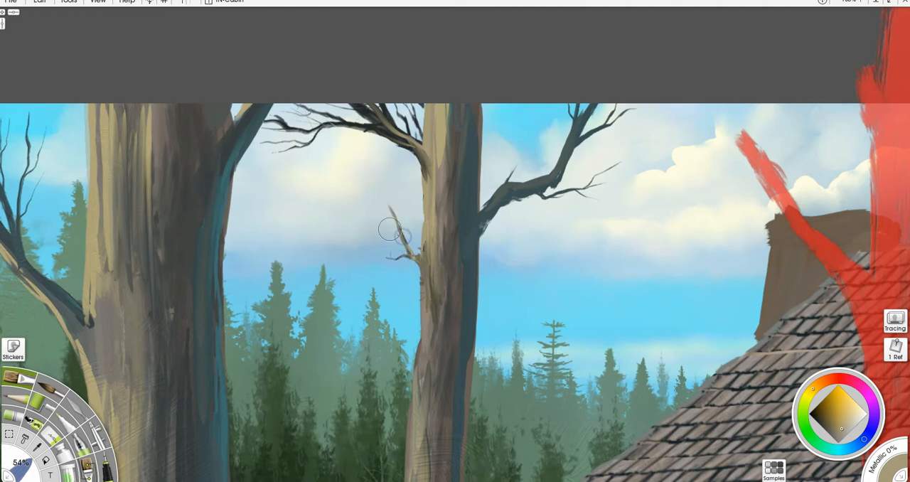
left_click_drag(412, 258, 376, 255)
key("ctrl+z")
left_click_drag(377, 258, 423, 263)
left_click_drag(268, 154, 288, 148)
left_click_drag(389, 146, 415, 147)
- Blend the right branch into the thinner trunk with dark shadow blue and retouch the trunk's left edge with warm bark colour
left_click_drag(481, 229, 473, 251)
left_click(472, 281, "alt")
mouse_move(480, 234)
left_mouse_down()
mouse_move(493, 212)
mouse_move(476, 248)
mouse_move(500, 204)
mouse_move(553, 185)
mouse_move(542, 191)
mouse_move(572, 152)
left_mouse_up()
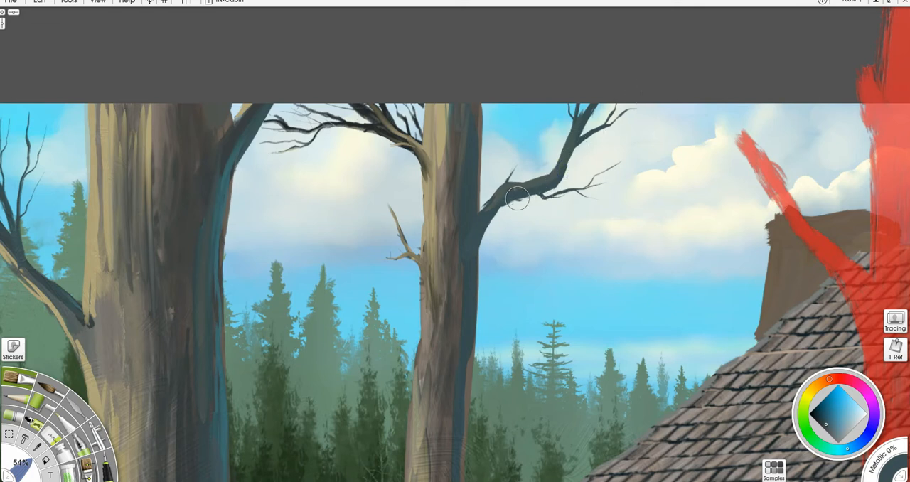
left_click_drag(517, 198, 485, 211)
left_click(487, 202, "alt")
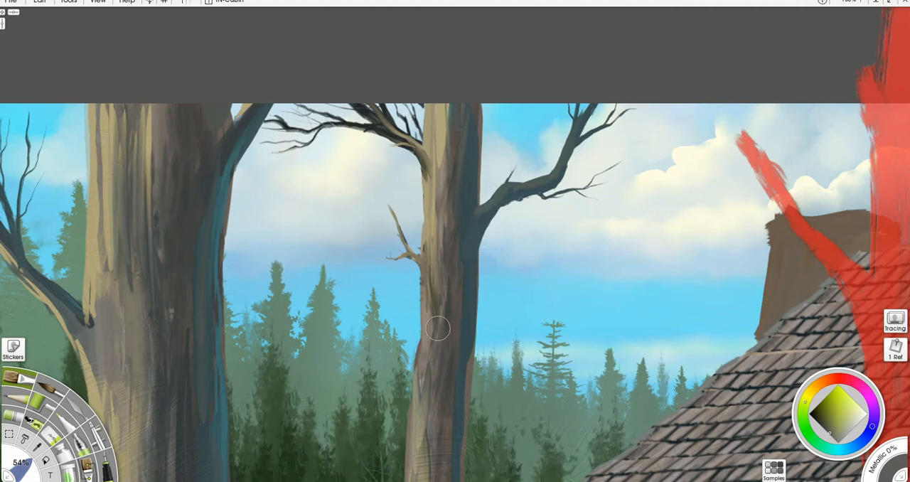
left_click(420, 427, "alt")
left_click_drag(423, 320, 422, 274)
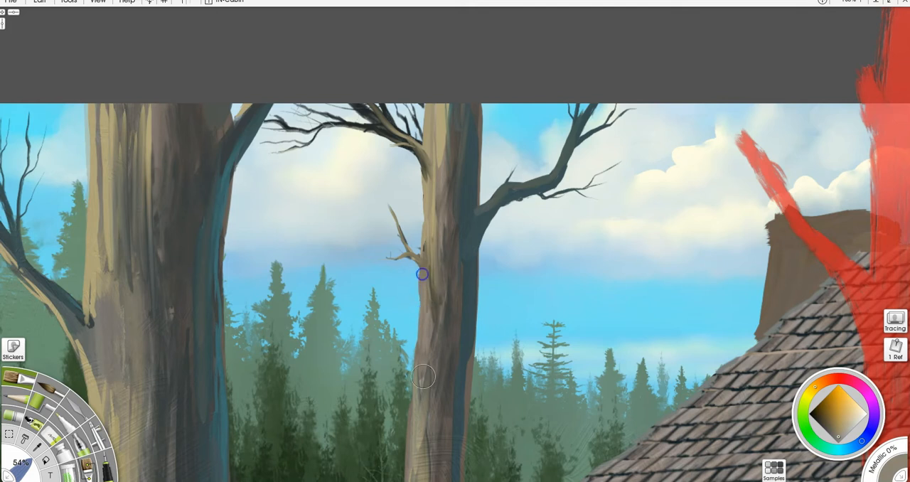
- Sample the light bark colour and brush warm highlights onto the large tree's left branch and its twigs
mouse_move(526, 324)
left_mouse_down()
mouse_move(747, 229)
mouse_move(798, 221)
left_mouse_up()
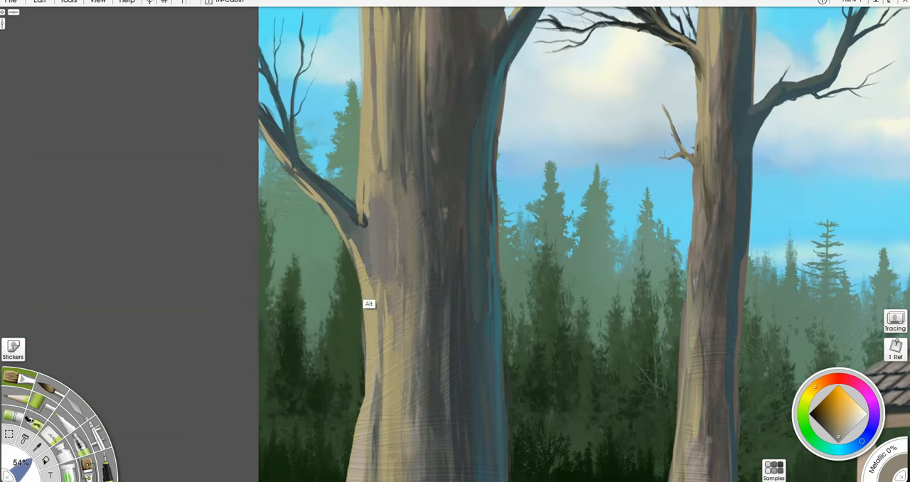
left_click(368, 299, "alt")
left_click_drag(356, 253, 352, 244)
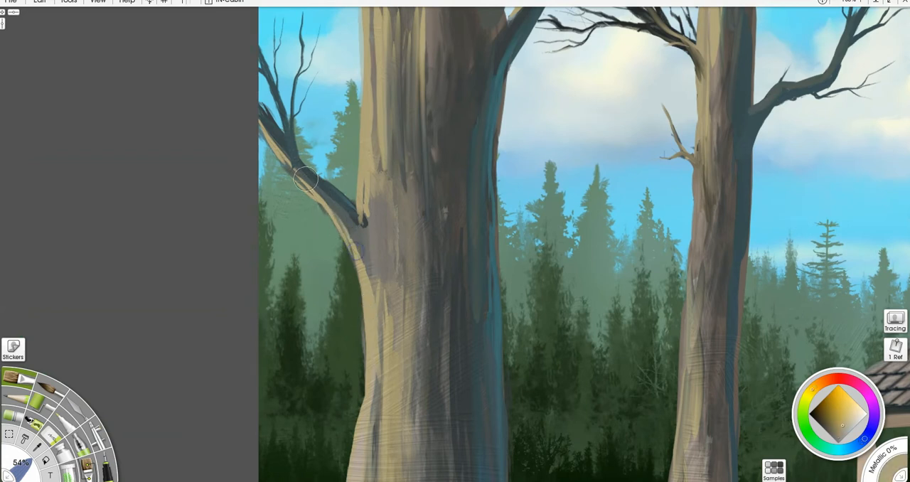
left_click_drag(268, 142, 276, 152)
left_click_drag(268, 86, 280, 113)
left_click_drag(256, 43, 271, 77)
mouse_move(280, 115)
left_mouse_down()
mouse_move(279, 105)
mouse_move(290, 136)
left_mouse_up()
mouse_move(293, 68)
left_mouse_down()
mouse_move(292, 109)
mouse_move(301, 59)
mouse_move(295, 78)
left_mouse_up()
mouse_move(300, 31)
left_mouse_down()
mouse_move(298, 65)
mouse_move(309, 59)
mouse_move(303, 53)
left_mouse_up()
left_click_drag(246, 63, 278, 135)
- Sample the branch's shadow colour and paint it along the large tree's left branch, blending the joint into the trunk
left_click(287, 169, "alt")
mouse_move(255, 94)
left_mouse_down()
mouse_move(281, 137)
mouse_move(253, 92)
mouse_move(299, 167)
mouse_move(284, 149)
mouse_move(368, 220)
mouse_move(346, 207)
mouse_move(371, 237)
mouse_move(349, 211)
mouse_move(364, 230)
mouse_move(366, 208)
mouse_move(377, 241)
mouse_move(334, 200)
mouse_move(367, 258)
mouse_move(364, 220)
mouse_move(388, 285)
mouse_move(347, 213)
mouse_move(379, 288)
mouse_move(343, 209)
mouse_move(374, 265)
mouse_move(378, 221)
left_mouse_up()
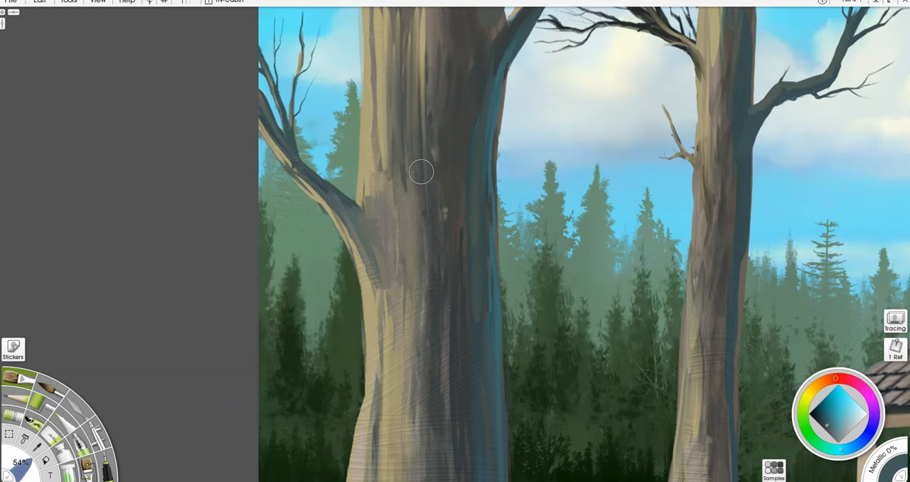
left_click_drag(433, 163, 323, 168)
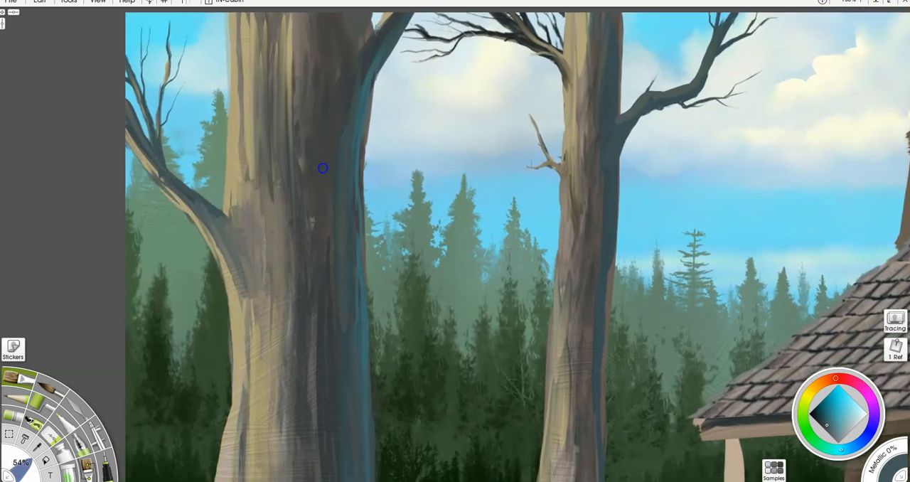
- Remove the tree trunk stencil and the bare branch stencil from the painting
scroll(485, 105, "down", 4)
left_click_drag(512, 291, 360, 155)
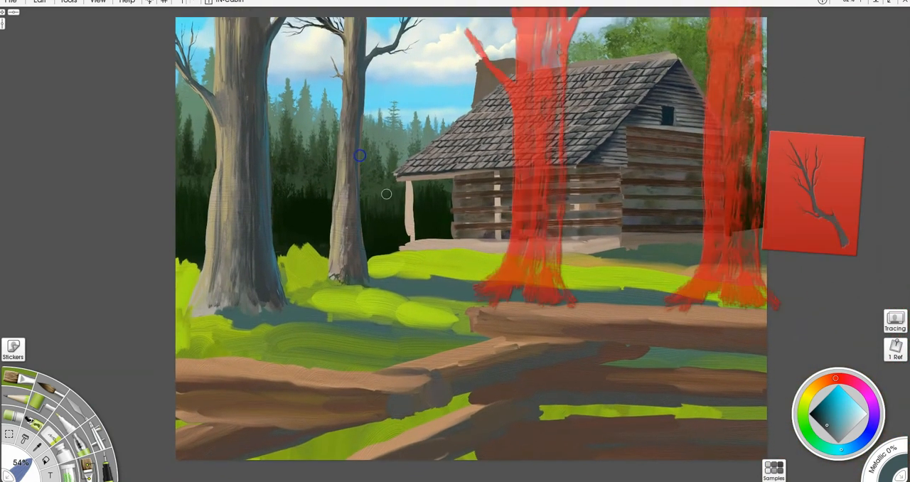
right_click(553, 284)
left_click(585, 403)
right_click(786, 231)
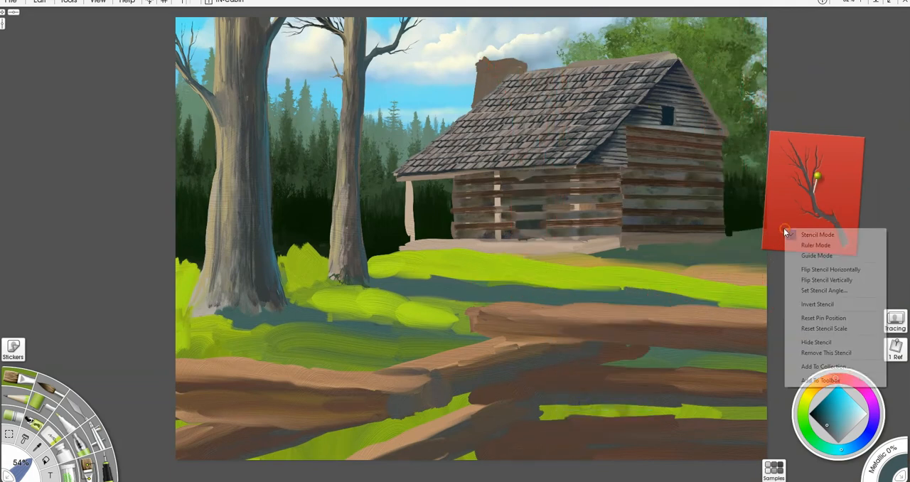
left_click(816, 353)
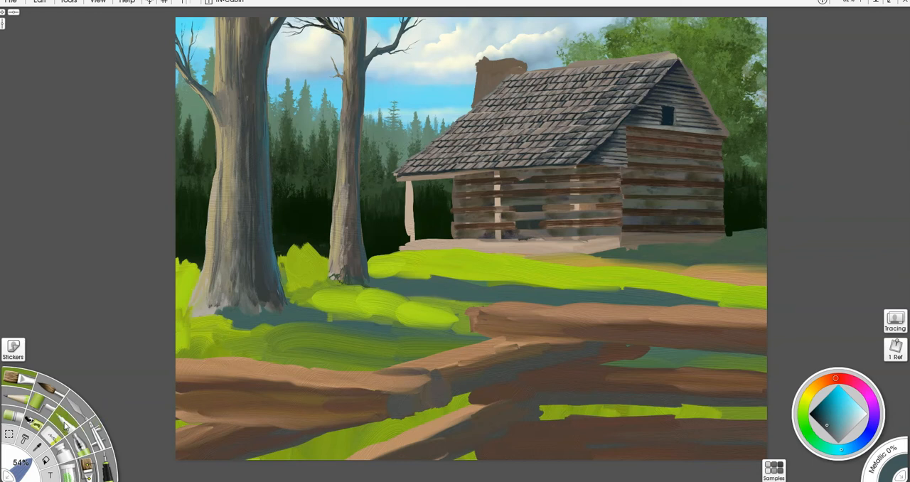
- Choose a grass brush, sample the meadow green and paint tall grass across the ground in front of the cabin
left_click(87, 469)
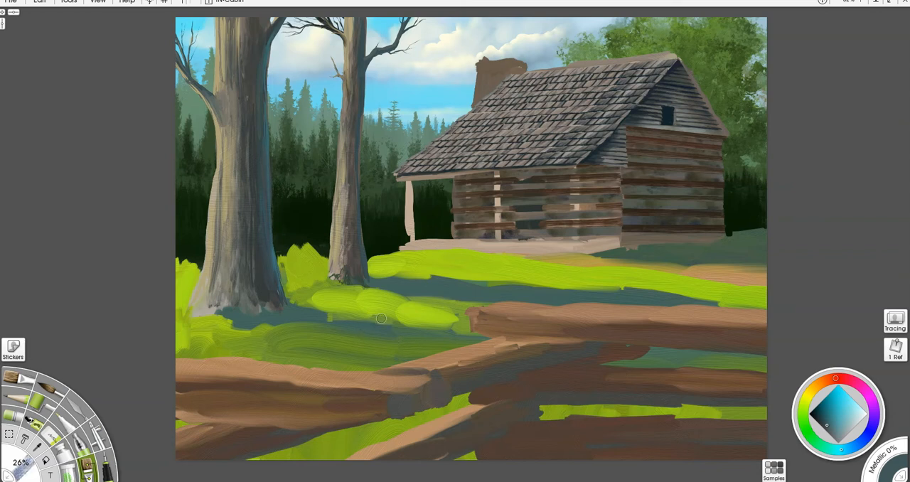
left_click(429, 315, "alt")
mouse_move(413, 288)
left_mouse_down()
mouse_move(447, 282)
mouse_move(433, 271)
mouse_move(448, 288)
mouse_move(458, 281)
mouse_move(429, 273)
mouse_move(443, 266)
mouse_move(452, 290)
mouse_move(447, 302)
mouse_move(488, 276)
left_mouse_up()
left_click(448, 307, "alt")
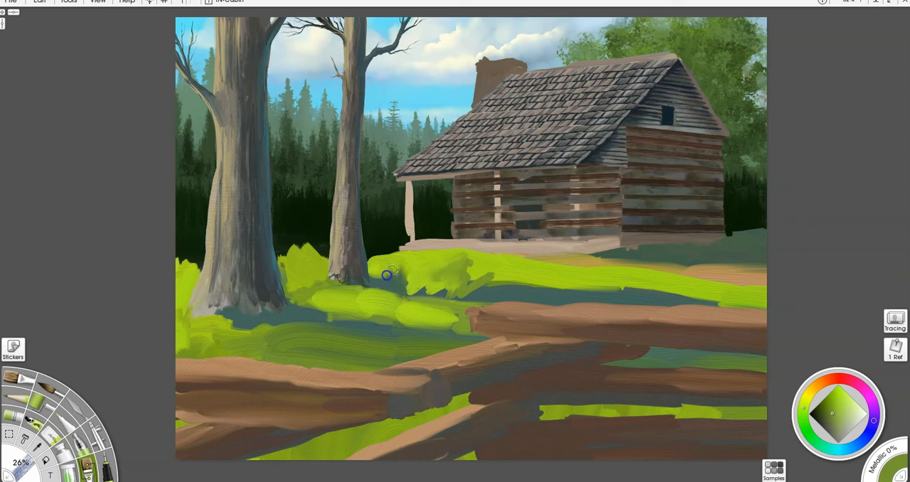
mouse_move(452, 300)
left_mouse_down()
mouse_move(503, 296)
mouse_move(477, 285)
mouse_move(512, 302)
mouse_move(503, 275)
mouse_move(462, 277)
mouse_move(411, 258)
mouse_move(383, 281)
mouse_move(473, 313)
mouse_move(426, 291)
mouse_move(376, 295)
mouse_move(378, 335)
mouse_move(457, 319)
mouse_move(474, 327)
mouse_move(526, 291)
mouse_move(540, 266)
mouse_move(559, 299)
mouse_move(590, 285)
mouse_move(622, 296)
mouse_move(654, 261)
mouse_move(690, 260)
mouse_move(701, 276)
mouse_move(752, 294)
mouse_move(679, 288)
mouse_move(740, 301)
mouse_move(656, 308)
mouse_move(594, 293)
mouse_move(610, 287)
left_mouse_up()
mouse_move(681, 309)
left_mouse_down()
mouse_move(707, 241)
mouse_move(732, 268)
mouse_move(760, 244)
mouse_move(767, 260)
mouse_move(736, 238)
mouse_move(661, 270)
mouse_move(651, 258)
mouse_move(562, 268)
left_mouse_up()
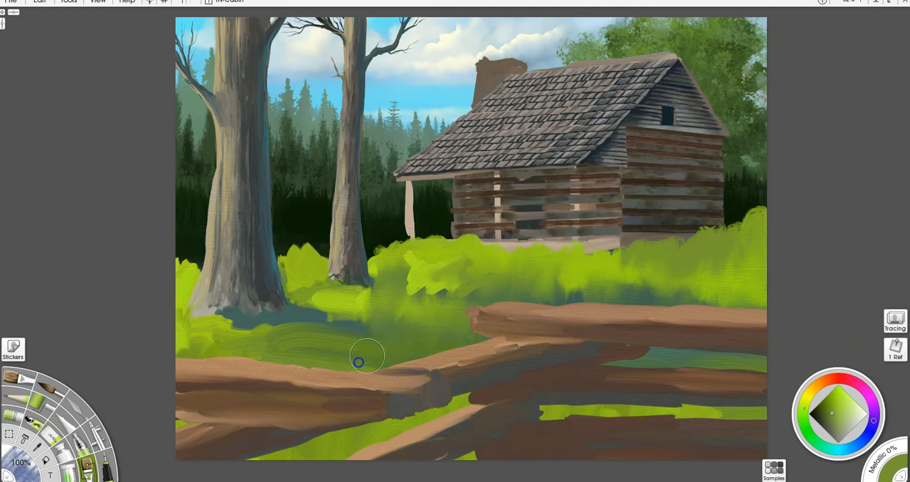
- Extend the grass around both tree bases and the left foreground, undo a stroke and soften the patch below the porch
mouse_move(317, 328)
left_mouse_down()
mouse_move(316, 317)
mouse_move(302, 322)
left_mouse_up()
mouse_move(167, 299)
left_mouse_down()
mouse_move(178, 259)
mouse_move(183, 285)
left_mouse_up()
mouse_move(179, 334)
left_mouse_down()
mouse_move(212, 345)
mouse_move(195, 310)
mouse_move(214, 344)
mouse_move(228, 344)
mouse_move(228, 311)
mouse_move(256, 338)
mouse_move(272, 327)
mouse_move(313, 343)
mouse_move(323, 299)
mouse_move(325, 308)
mouse_move(294, 262)
mouse_move(308, 292)
mouse_move(312, 275)
mouse_move(333, 339)
mouse_move(371, 339)
mouse_move(380, 305)
mouse_move(356, 297)
mouse_move(338, 313)
mouse_move(335, 280)
mouse_move(365, 302)
mouse_move(362, 311)
mouse_move(277, 341)
mouse_move(292, 303)
mouse_move(272, 326)
mouse_move(232, 315)
mouse_move(255, 334)
mouse_move(338, 312)
mouse_move(372, 347)
mouse_move(423, 323)
mouse_move(423, 271)
mouse_move(441, 290)
left_mouse_up()
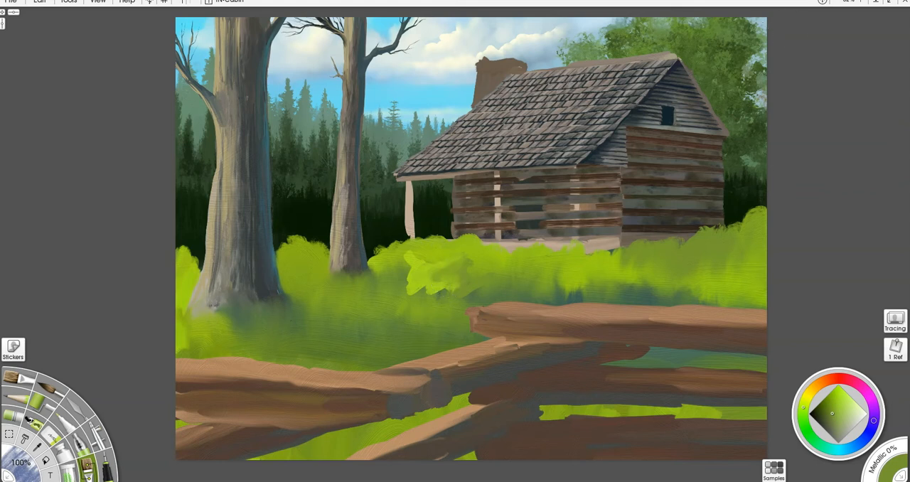
key("ctrl+z")
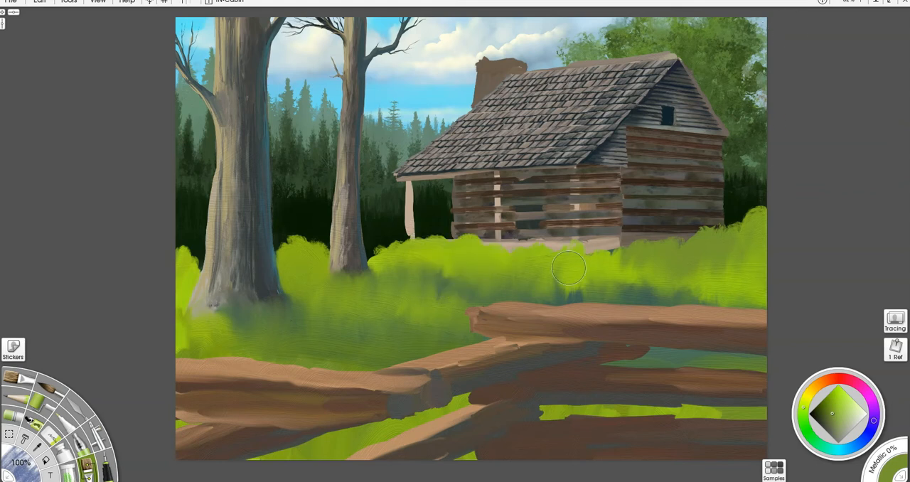
mouse_move(445, 277)
left_mouse_down()
mouse_move(465, 225)
mouse_move(468, 240)
mouse_move(475, 230)
mouse_move(467, 266)
mouse_move(437, 269)
mouse_move(414, 253)
mouse_move(399, 258)
mouse_move(375, 259)
left_mouse_up()
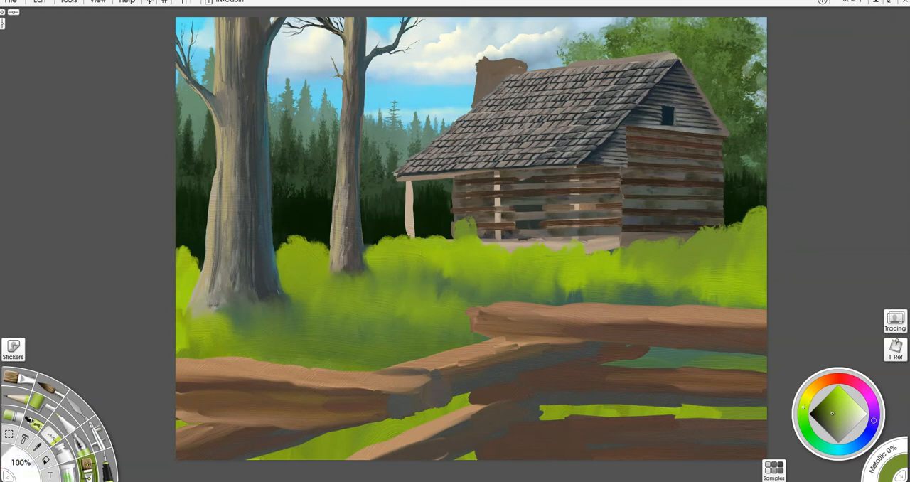
- Trim the grass's upper edge along the cabin's base, between the two trees and at the painting's left side
mouse_move(457, 217)
left_mouse_down()
mouse_move(480, 229)
mouse_move(405, 224)
mouse_move(390, 247)
mouse_move(387, 235)
mouse_move(381, 241)
mouse_move(576, 252)
mouse_move(633, 235)
mouse_move(698, 245)
mouse_move(773, 231)
mouse_move(780, 242)
mouse_move(770, 200)
mouse_move(754, 253)
mouse_move(756, 232)
left_mouse_up()
mouse_move(280, 225)
left_mouse_down()
mouse_move(298, 223)
mouse_move(320, 241)
left_mouse_up()
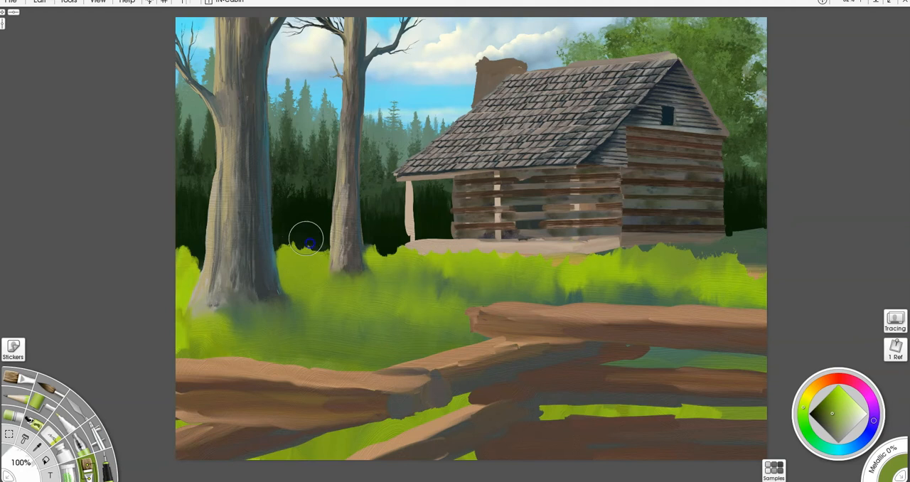
mouse_move(177, 245)
left_mouse_down()
mouse_move(191, 264)
mouse_move(176, 256)
left_mouse_up()
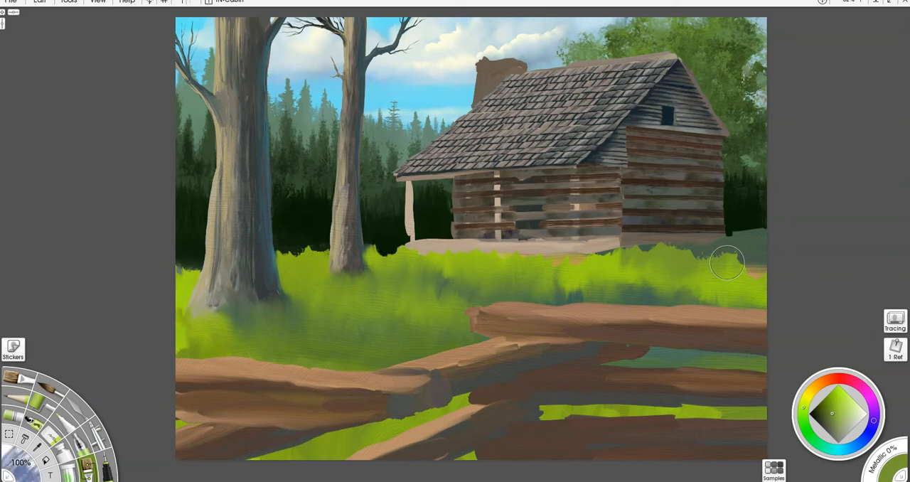
- Paint light green grass at the meadow's right edge, then sample the dark green and paint shaded grass beside the cabin wall
left_click(743, 287, "alt")
mouse_move(747, 285)
left_mouse_down()
mouse_move(766, 268)
mouse_move(743, 280)
mouse_move(748, 248)
left_mouse_up()
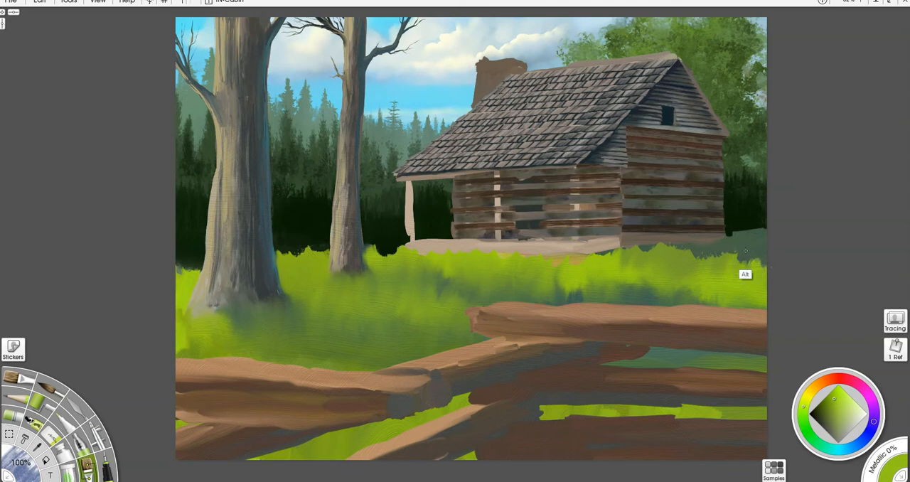
left_click(745, 250, "alt")
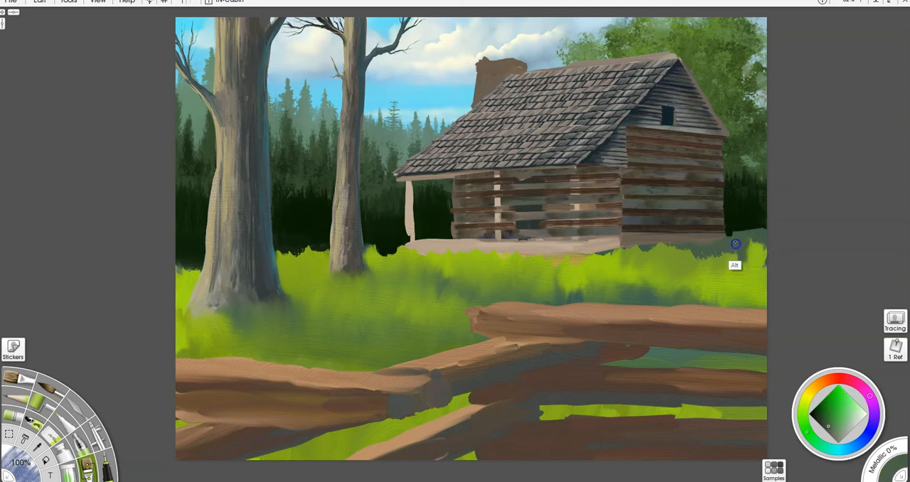
mouse_move(743, 240)
left_mouse_down()
mouse_move(765, 255)
mouse_move(755, 268)
mouse_move(763, 275)
mouse_move(756, 264)
mouse_move(746, 269)
mouse_move(729, 238)
mouse_move(727, 255)
mouse_move(703, 248)
mouse_move(690, 256)
mouse_move(663, 236)
mouse_move(646, 262)
mouse_move(629, 241)
mouse_move(620, 261)
mouse_move(611, 249)
mouse_move(597, 264)
mouse_move(677, 240)
mouse_move(719, 261)
mouse_move(744, 240)
mouse_move(772, 271)
mouse_move(758, 229)
mouse_move(757, 243)
mouse_move(731, 242)
left_mouse_up()
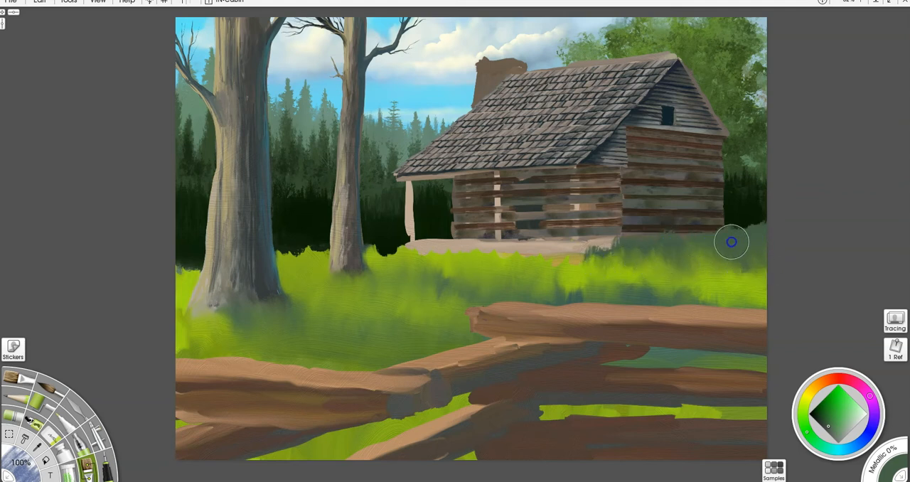
- Blend the meadow's grass tones and texture the green gaps between the fence rails and the left edge
mouse_move(381, 270)
left_mouse_down()
mouse_move(382, 287)
mouse_move(424, 279)
mouse_move(463, 293)
mouse_move(478, 285)
left_mouse_up()
mouse_move(358, 441)
left_mouse_down()
mouse_move(376, 459)
mouse_move(406, 422)
mouse_move(433, 425)
mouse_move(459, 395)
left_mouse_up()
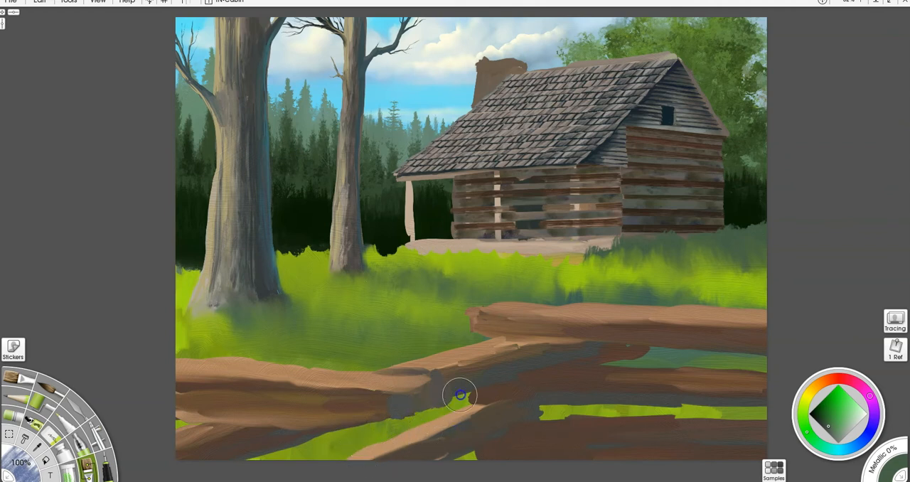
left_click_drag(177, 428, 182, 415)
left_click_drag(559, 396, 574, 439)
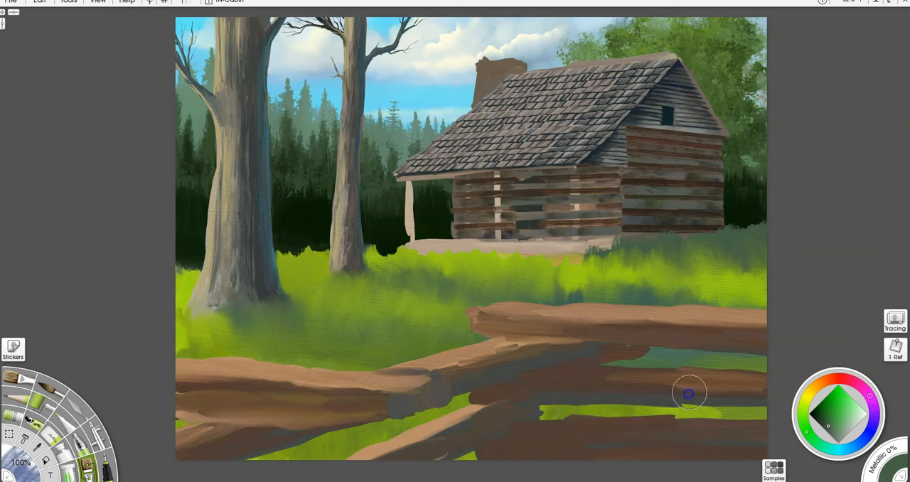
mouse_move(175, 332)
left_mouse_down()
mouse_move(167, 281)
mouse_move(178, 286)
left_mouse_up()
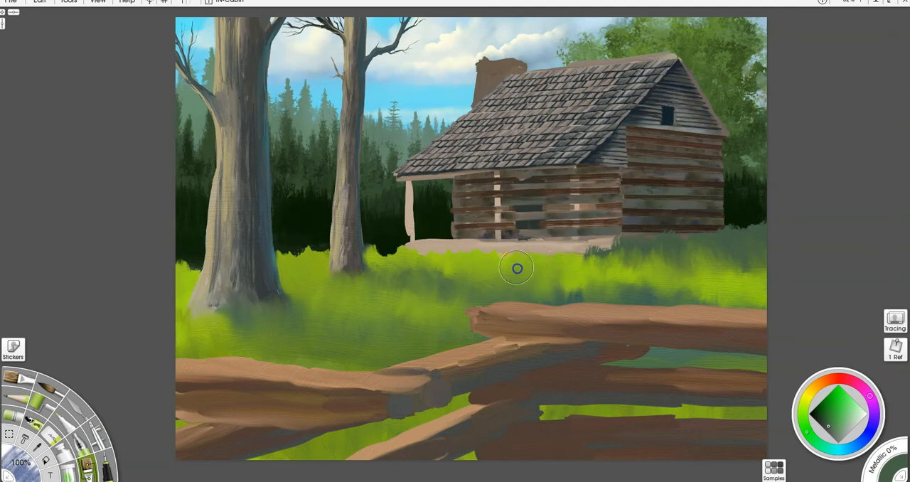
- Refine the grass tips beside the porch post, between the trees and at the lit and shaded grass boundary
mouse_move(487, 270)
left_mouse_down()
mouse_move(455, 270)
mouse_move(417, 255)
mouse_move(382, 261)
mouse_move(376, 243)
mouse_move(385, 242)
left_mouse_up()
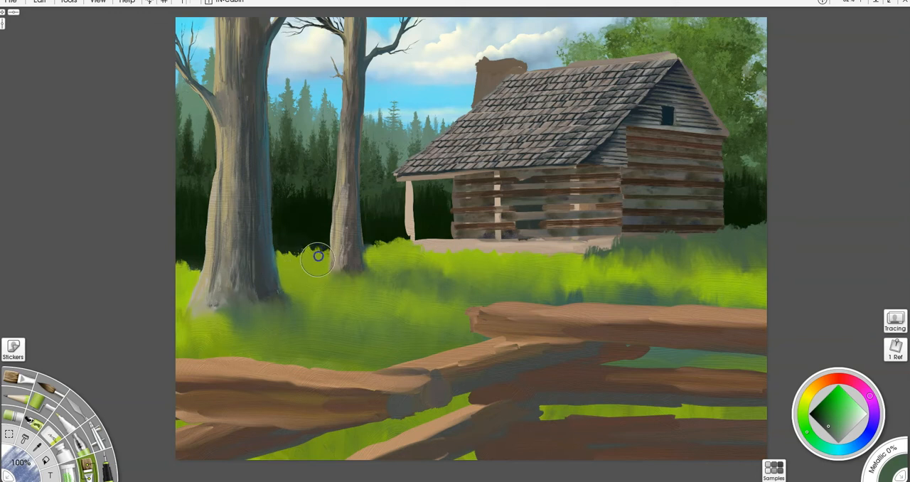
mouse_move(321, 259)
left_mouse_down()
mouse_move(315, 244)
mouse_move(298, 258)
mouse_move(280, 257)
left_mouse_up()
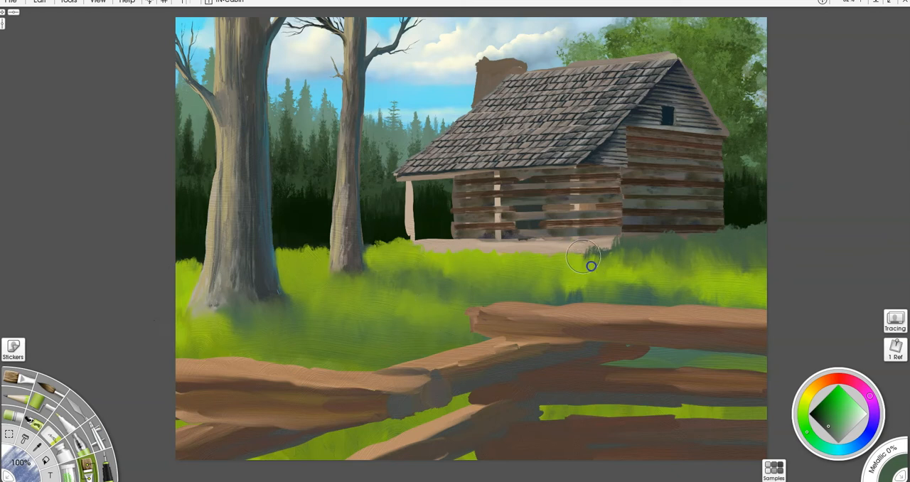
left_click_drag(590, 258, 607, 261)
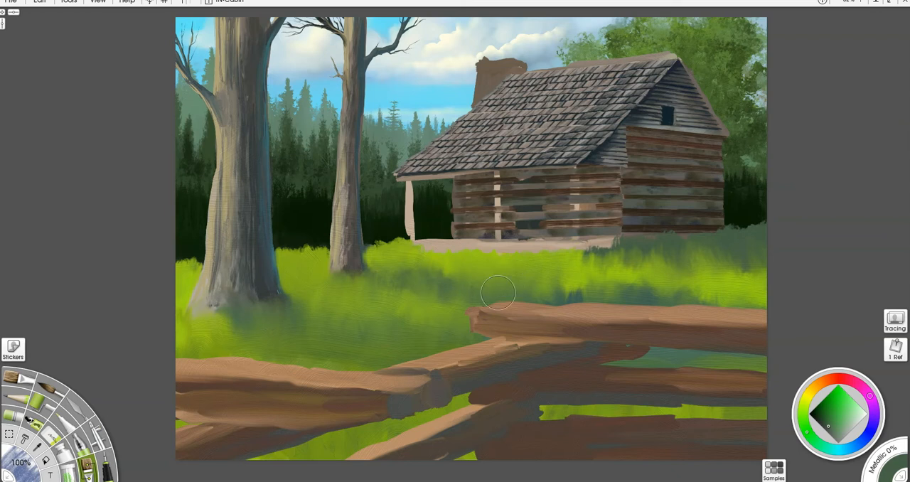
- Pick a brighter green and dab a patch of lighter grass just below the cabin's porch
left_click(801, 420)
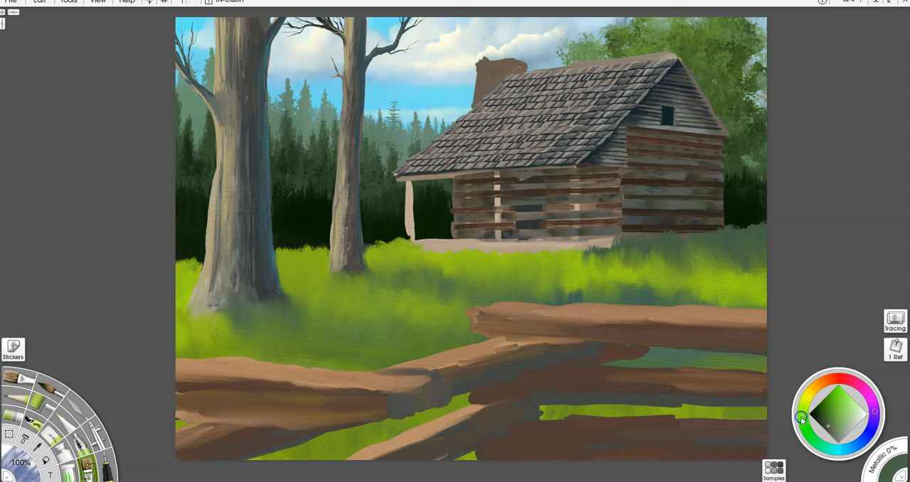
left_click(837, 408)
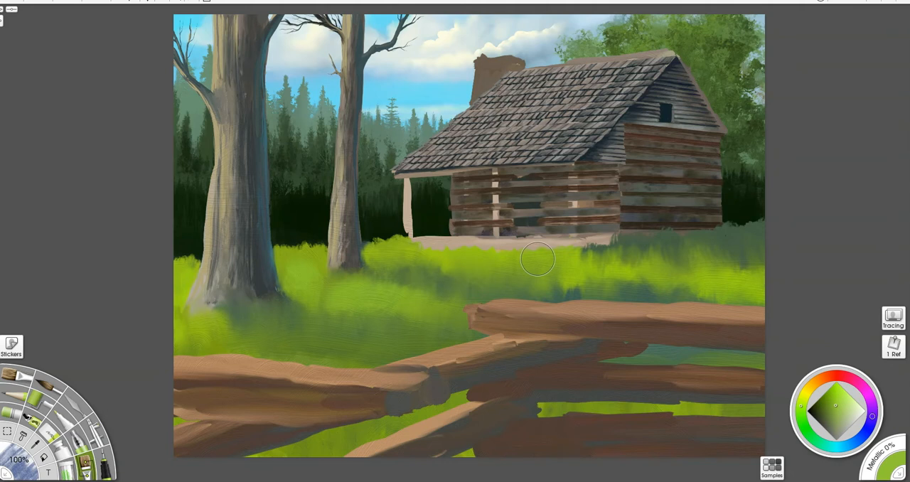
mouse_move(489, 259)
left_mouse_down()
mouse_move(495, 256)
mouse_move(449, 253)
left_mouse_up()
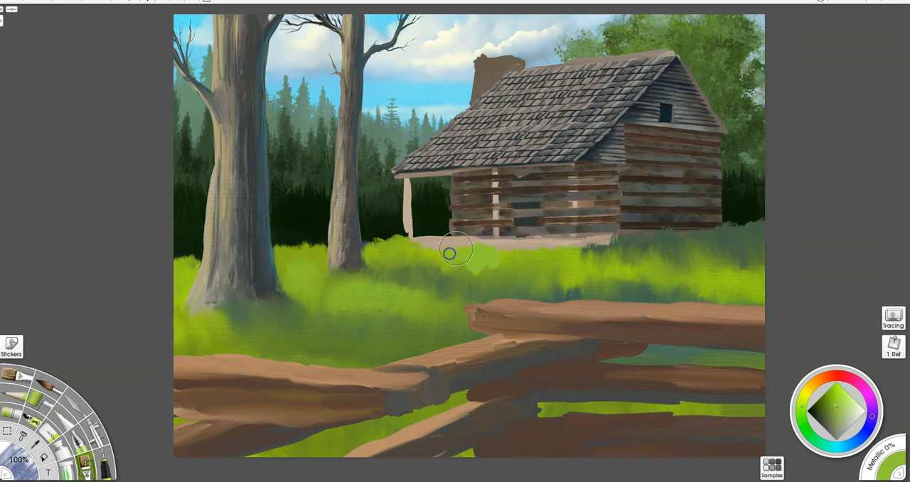
- Shift the colour to bright yellow-green and paint sunlit grass highlights below the porch and around both tree bases
left_click(805, 396)
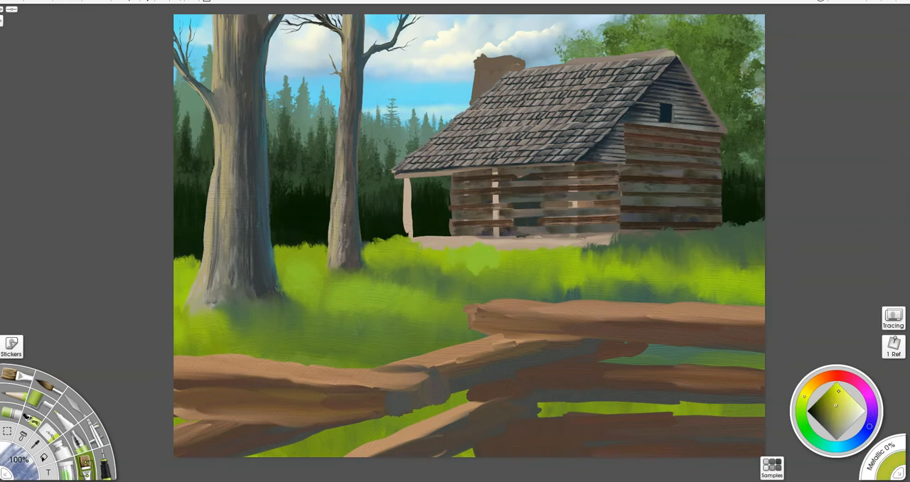
left_click(837, 399)
mouse_move(450, 243)
left_mouse_down()
mouse_move(440, 262)
mouse_move(536, 266)
mouse_move(558, 251)
left_mouse_up()
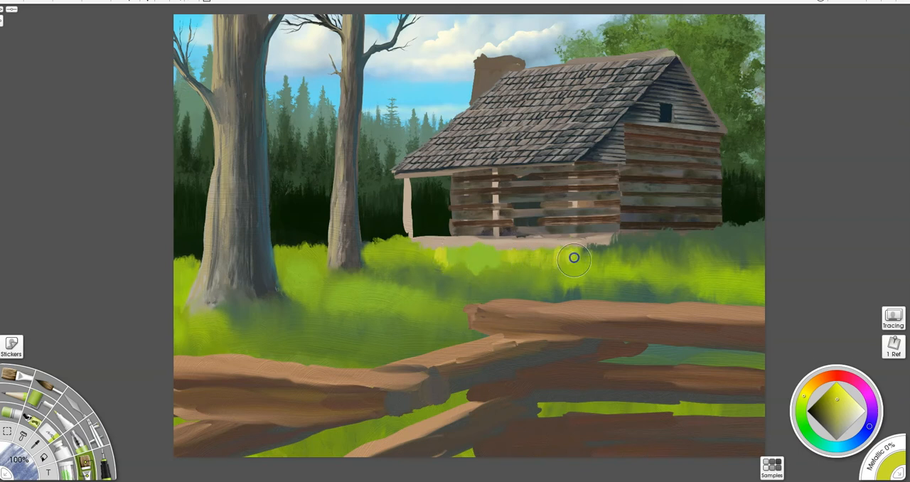
left_click_drag(391, 244, 427, 247)
mouse_move(282, 244)
left_mouse_down()
mouse_move(308, 275)
mouse_move(314, 254)
mouse_move(301, 256)
mouse_move(320, 259)
mouse_move(306, 266)
mouse_move(309, 283)
mouse_move(326, 279)
mouse_move(337, 291)
mouse_move(301, 286)
mouse_move(294, 270)
mouse_move(282, 275)
mouse_move(332, 293)
mouse_move(339, 281)
mouse_move(374, 303)
mouse_move(379, 290)
mouse_move(384, 305)
mouse_move(392, 294)
mouse_move(407, 310)
mouse_move(451, 319)
mouse_move(355, 292)
left_mouse_up()
mouse_move(173, 315)
left_mouse_down()
mouse_move(199, 298)
mouse_move(200, 321)
mouse_move(181, 306)
mouse_move(198, 329)
mouse_move(230, 320)
mouse_move(232, 337)
mouse_move(209, 316)
mouse_move(189, 329)
left_mouse_up()
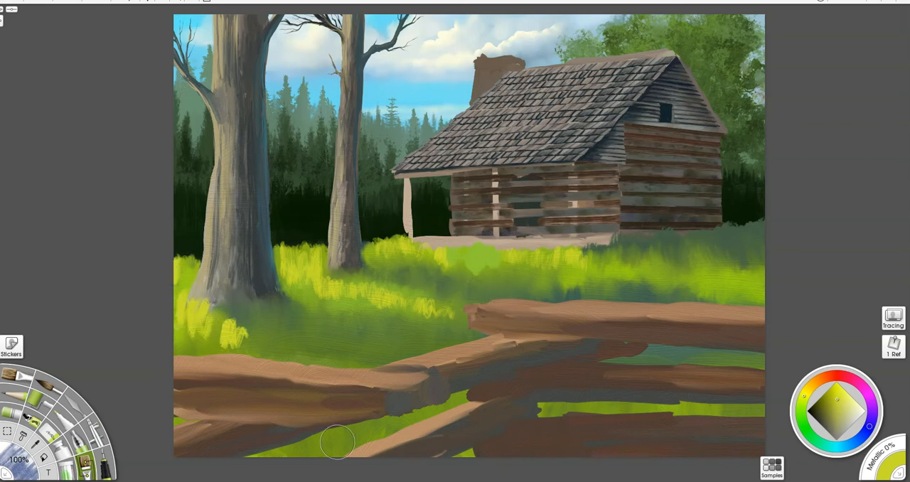
- Dab yellow-green highlights into the grass between the fence rails, then sample dark green and shade the right-hand gaps
mouse_move(312, 446)
left_mouse_down()
mouse_move(362, 426)
mouse_move(361, 439)
mouse_move(364, 425)
mouse_move(370, 436)
mouse_move(386, 430)
mouse_move(292, 455)
mouse_move(304, 431)
left_mouse_up()
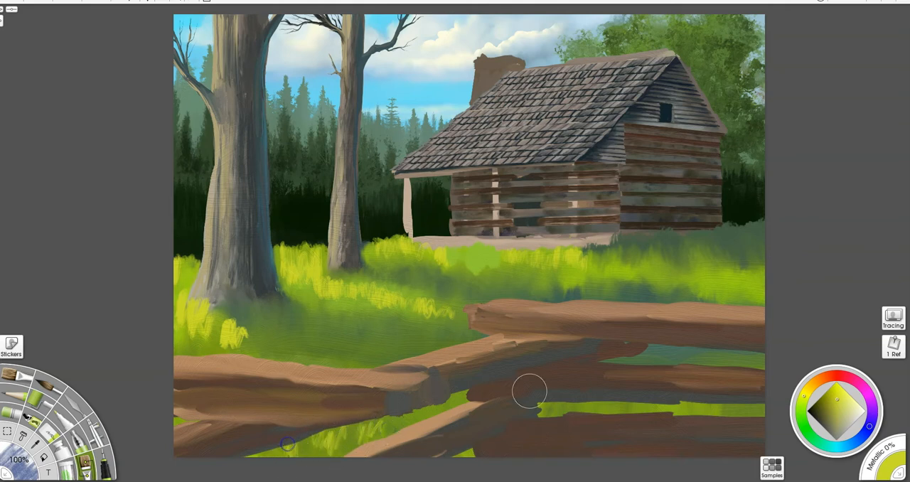
mouse_move(569, 411)
left_mouse_down()
mouse_move(625, 397)
mouse_move(614, 409)
mouse_move(649, 409)
mouse_move(623, 410)
left_mouse_up()
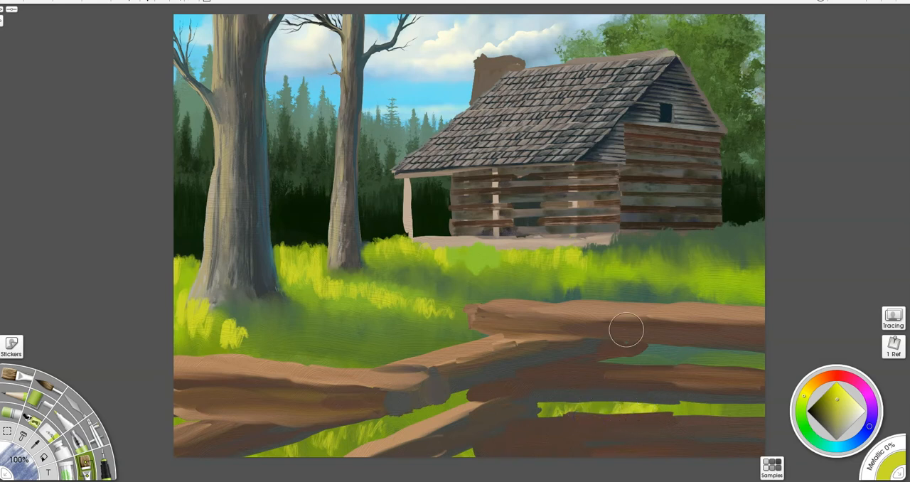
left_click(711, 356, "alt")
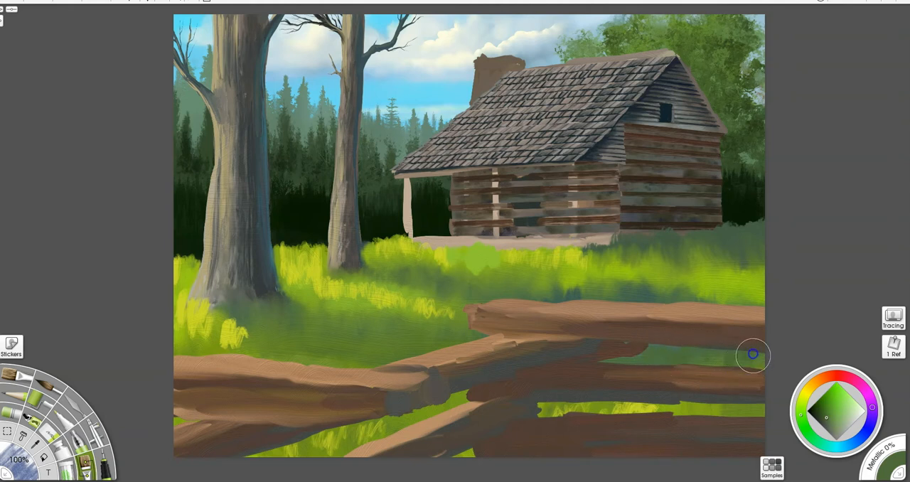
left_click_drag(674, 420, 691, 419)
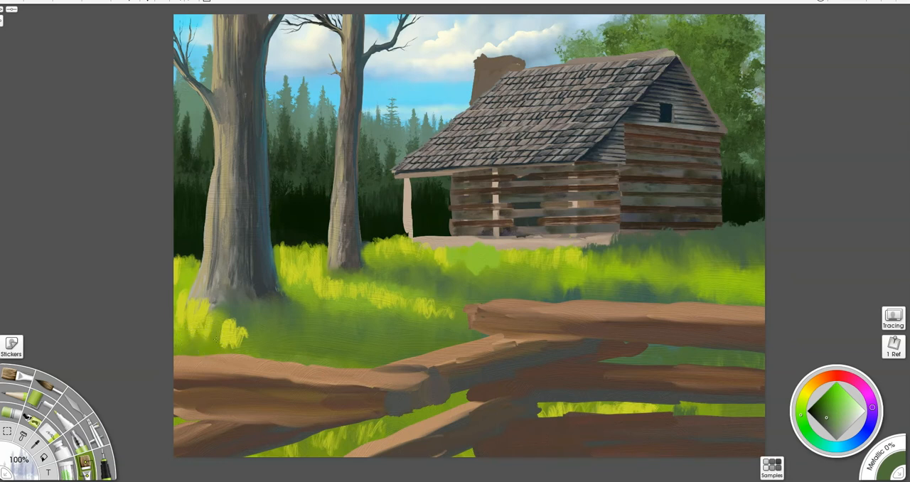
- Sample the yellow-green, merge the grass layer with the layer below and blend the highlights into the surrounding meadow
left_click(230, 334, "alt")
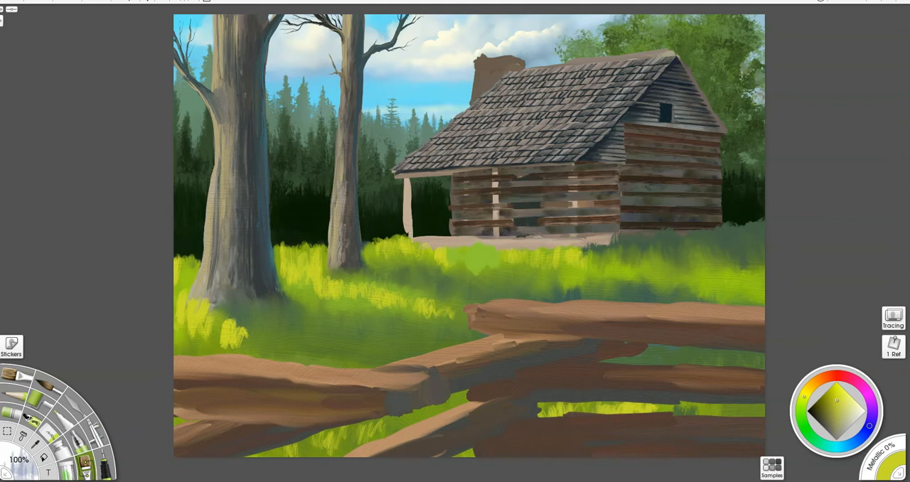
key("ctrl+e")
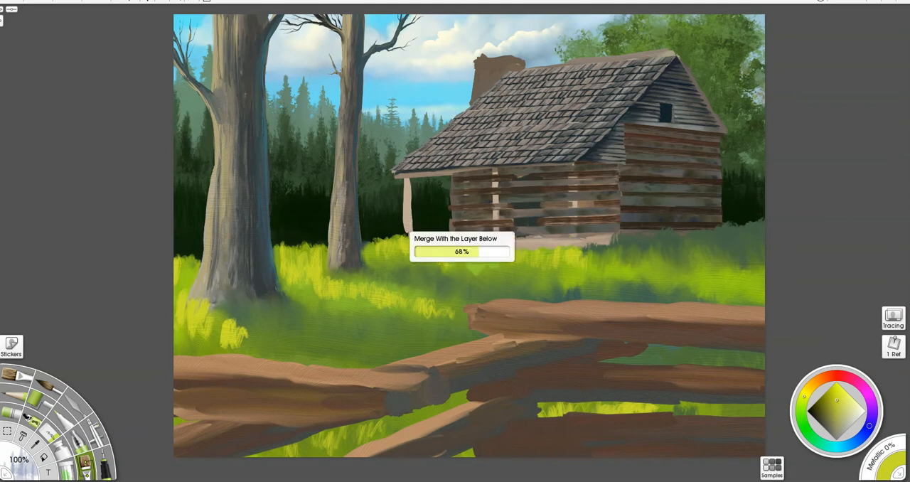
left_click_drag(415, 319, 426, 314)
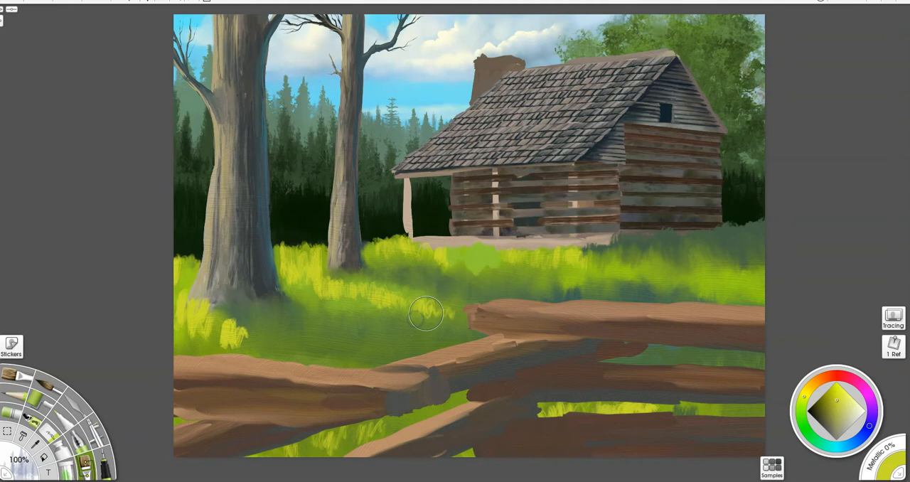
mouse_move(371, 333)
left_mouse_down()
mouse_move(406, 330)
mouse_move(425, 294)
left_mouse_up()
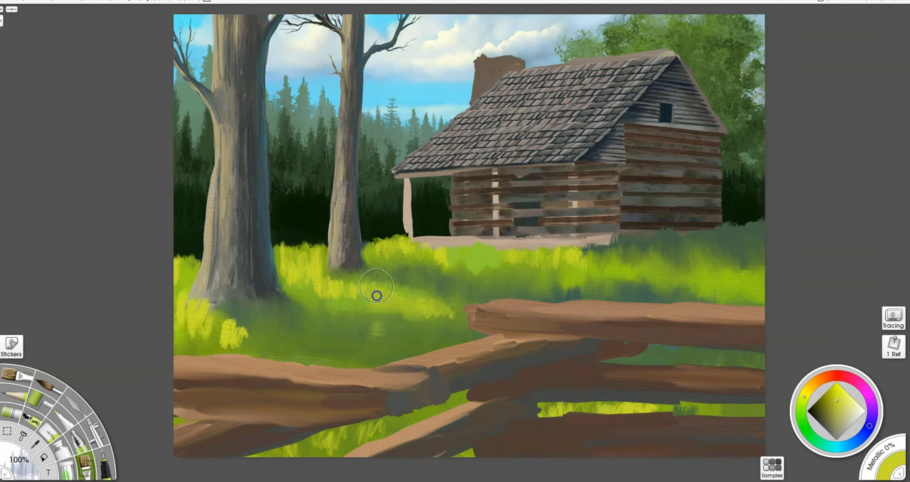
mouse_move(346, 284)
left_mouse_down()
mouse_move(322, 281)
mouse_move(313, 295)
mouse_move(293, 272)
mouse_move(304, 255)
mouse_move(311, 262)
mouse_move(285, 262)
left_mouse_up()
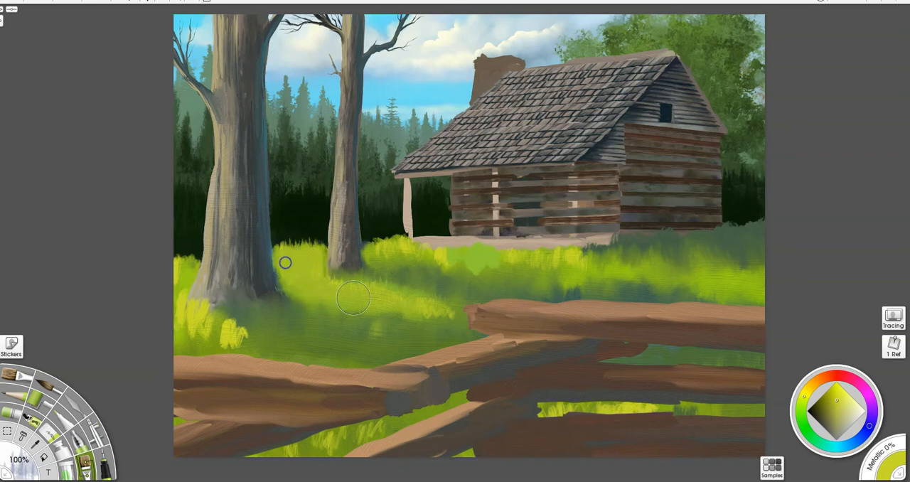
mouse_move(568, 265)
left_mouse_down()
mouse_move(519, 270)
mouse_move(473, 250)
mouse_move(473, 262)
mouse_move(494, 249)
mouse_move(484, 259)
mouse_move(444, 251)
mouse_move(433, 273)
mouse_move(509, 242)
mouse_move(543, 250)
mouse_move(449, 291)
mouse_move(480, 288)
mouse_move(462, 287)
mouse_move(487, 296)
mouse_move(458, 303)
mouse_move(480, 299)
mouse_move(529, 244)
left_mouse_up()
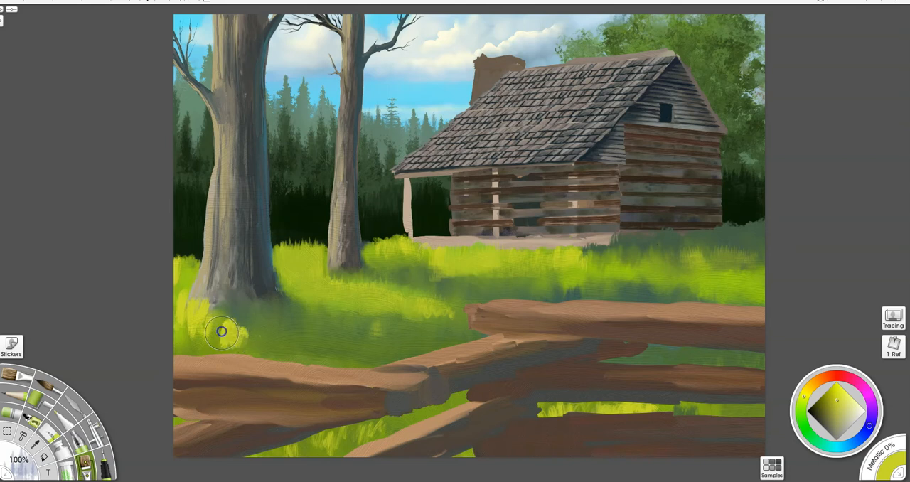
- Blend the yellow-green highlights beside the left tree's base, in the lower fence gap and along the meadow's left edge
mouse_move(238, 337)
left_mouse_down()
mouse_move(200, 304)
mouse_move(192, 323)
mouse_move(176, 305)
mouse_move(184, 315)
mouse_move(175, 337)
mouse_move(240, 337)
left_mouse_up()
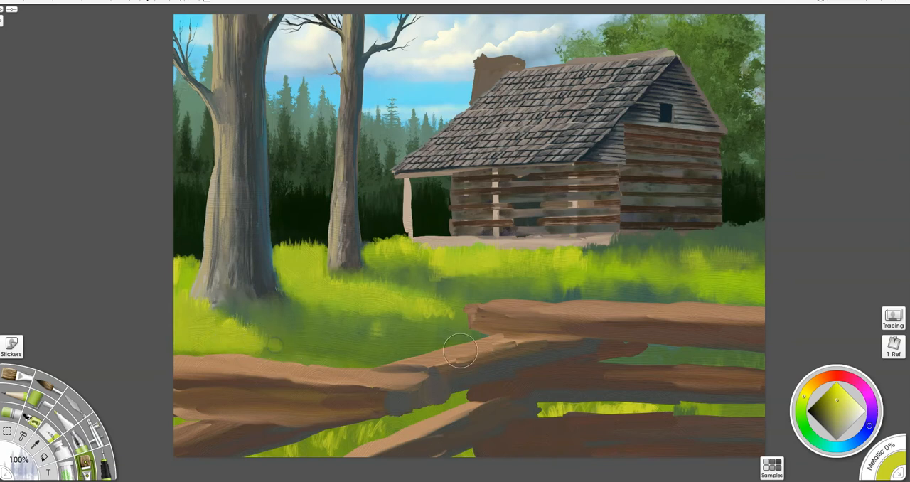
mouse_move(342, 454)
left_mouse_down()
mouse_move(319, 468)
mouse_move(293, 464)
left_mouse_up()
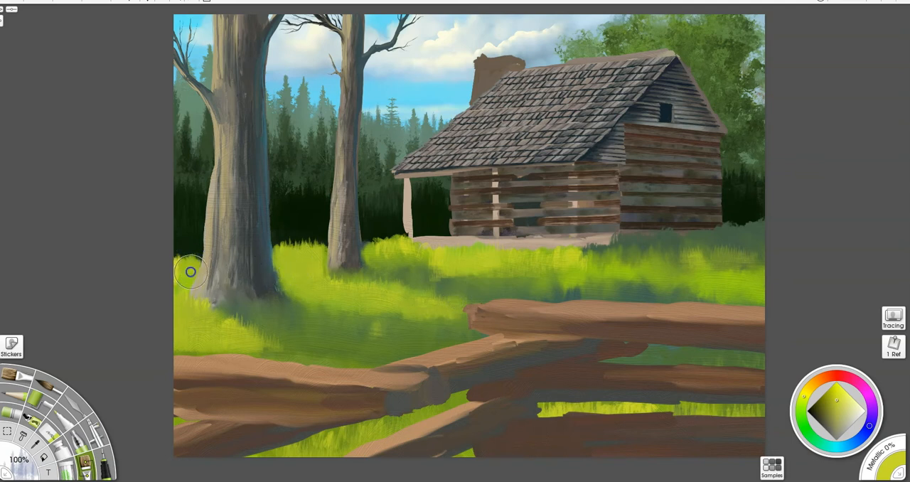
mouse_move(181, 270)
left_mouse_down()
mouse_move(169, 268)
mouse_move(189, 259)
mouse_move(194, 279)
left_mouse_up()
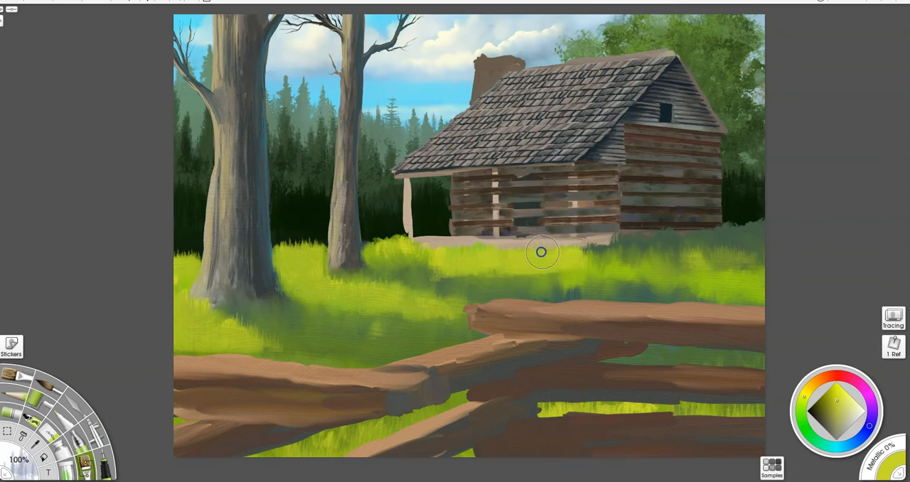
- Sample the dark green and a mid-green, and extend and soften the shaded grass along the cabin's right-hand base
left_click(748, 232, "alt")
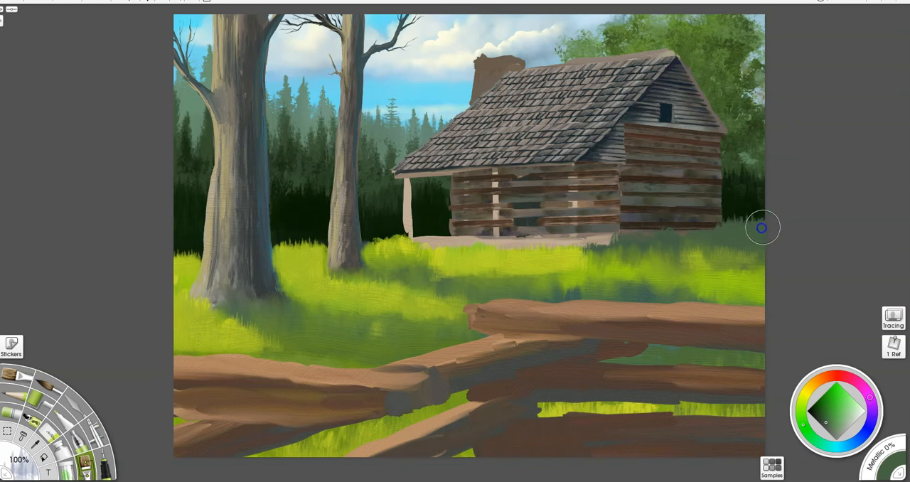
left_click_drag(739, 232, 747, 235)
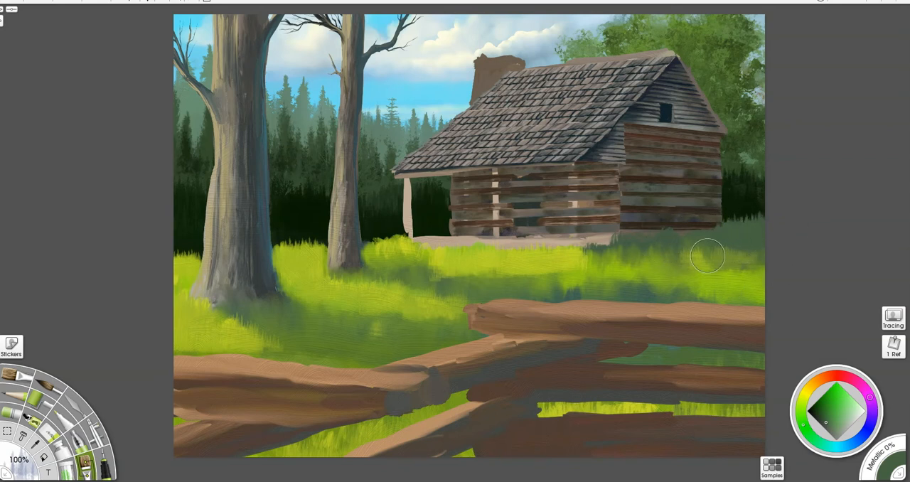
left_click(736, 264, "alt")
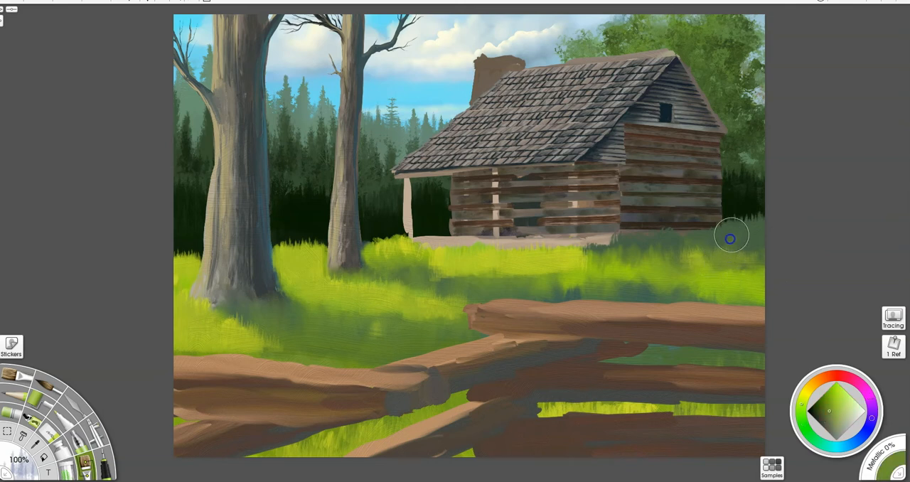
mouse_move(755, 236)
left_mouse_down()
mouse_move(722, 227)
mouse_move(707, 241)
mouse_move(738, 243)
mouse_move(703, 238)
mouse_move(708, 231)
mouse_move(661, 235)
left_mouse_up()
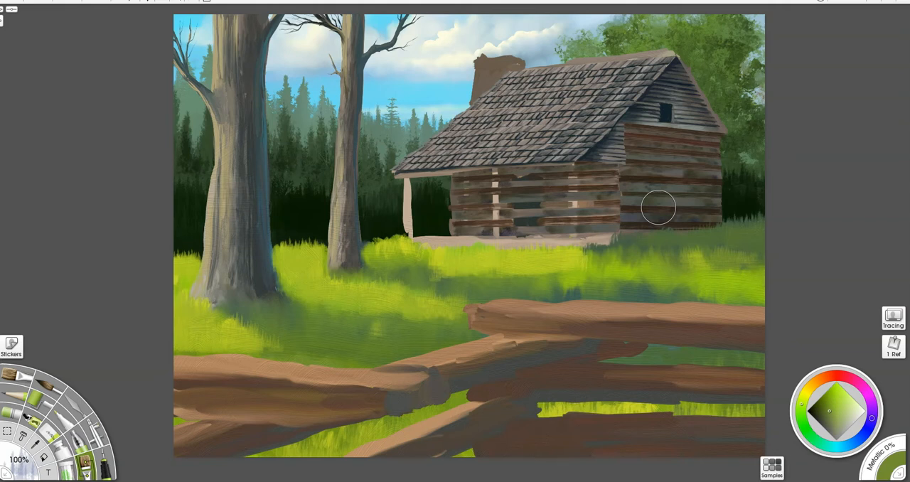
- Sample grass colours near the second tree, touch up its sunlit grass edge and deepen the green shadow band across the meadow
left_click(382, 251, "alt")
mouse_move(380, 250)
left_mouse_down()
mouse_move(367, 247)
mouse_move(386, 248)
left_mouse_up()
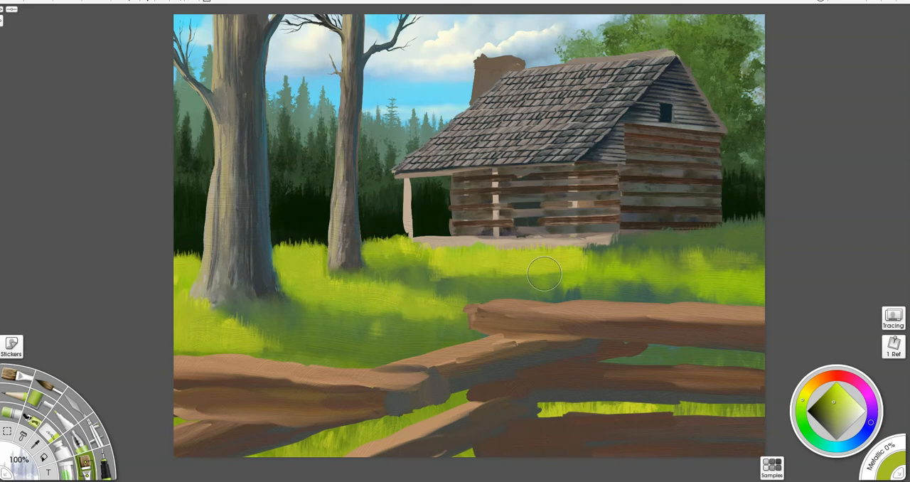
left_click(451, 286, "alt")
mouse_move(450, 284)
left_mouse_down()
mouse_move(501, 276)
mouse_move(554, 282)
mouse_move(515, 289)
mouse_move(489, 275)
mouse_move(425, 265)
left_mouse_up()
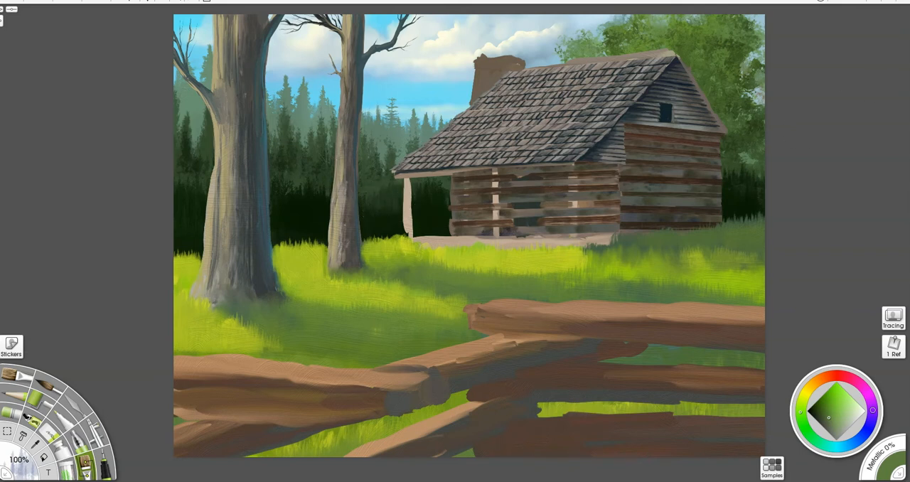
- Restore the background selection, pick a golden yellow and dab sunlit leaves onto the tree behind the roof
key("ctrl+shift+a")
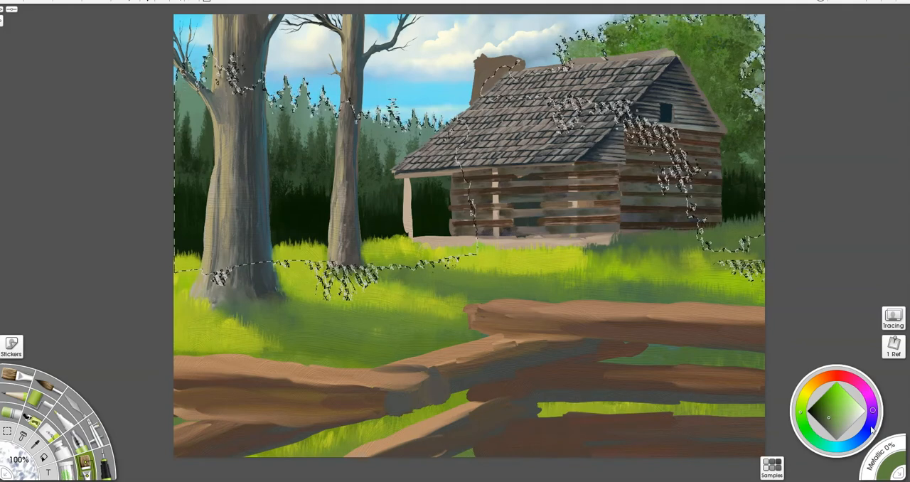
left_click(806, 393)
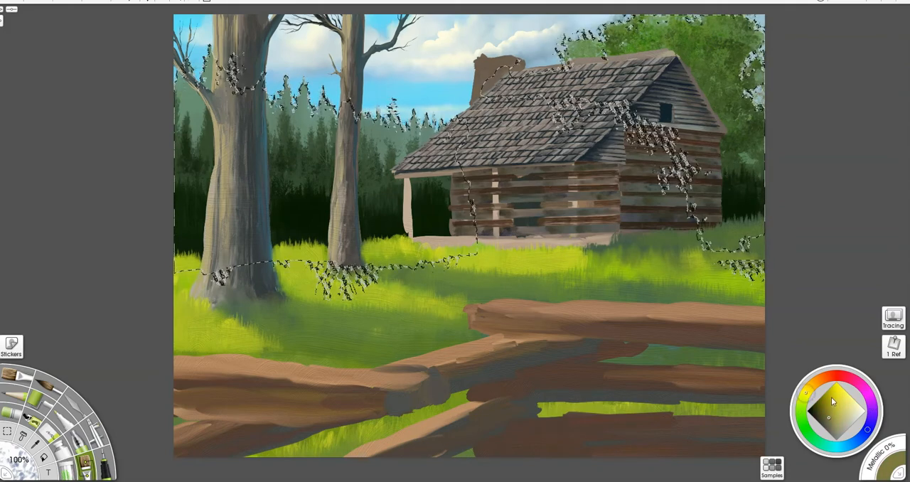
left_click(811, 385)
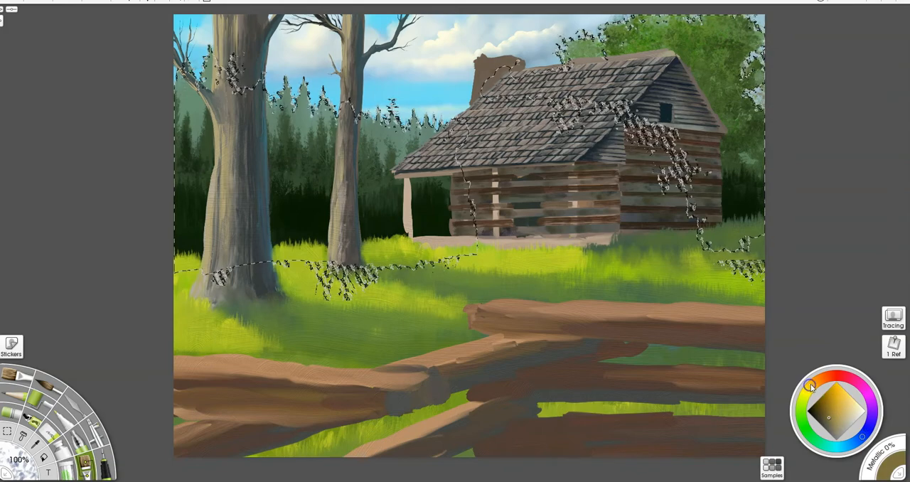
left_click(838, 393)
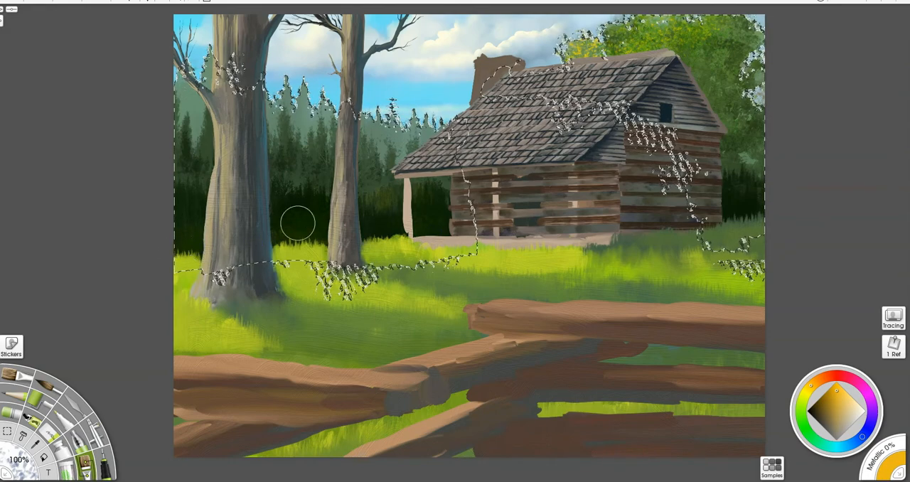
- Dab muted golden foliage highlights into the dark undergrowth between the tree trunks and the porch post
key("plus")
key("plus")
left_click_drag(163, 237, 371, 267)
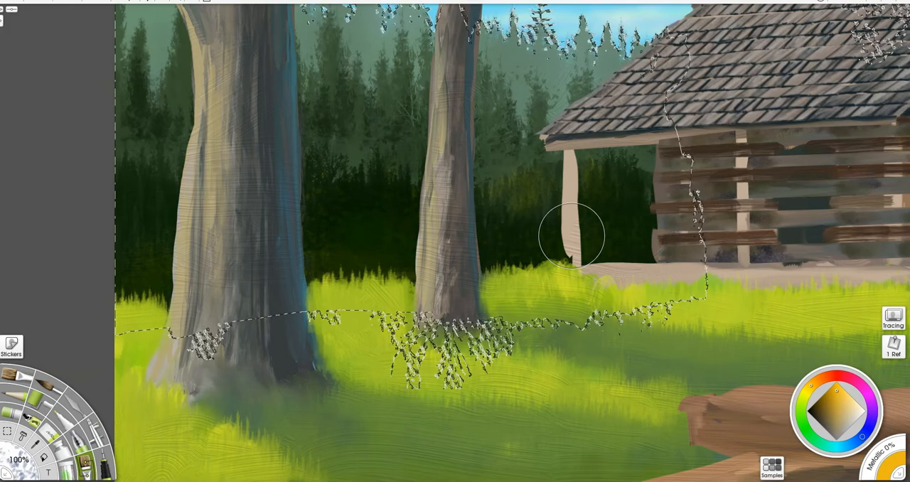
mouse_move(521, 207)
left_mouse_down()
mouse_move(514, 171)
mouse_move(524, 202)
left_mouse_up()
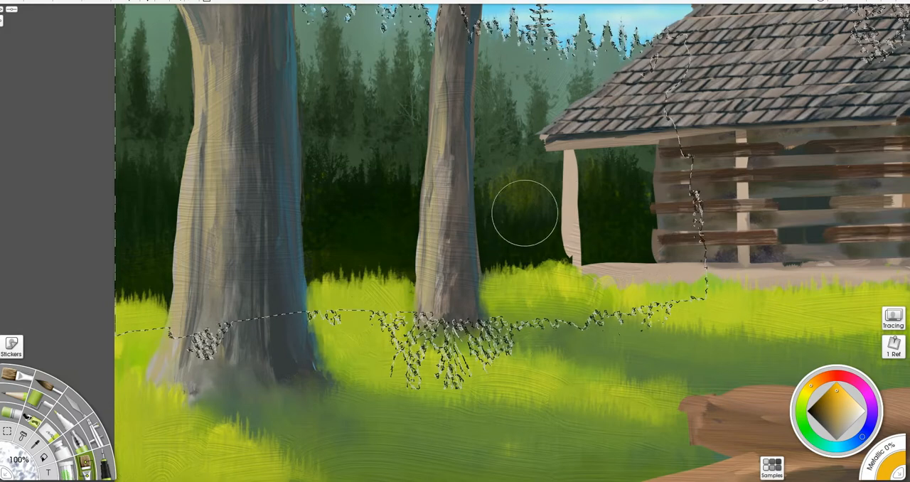
- Pick a muted slate blue and dab cool blue-green highlights over the distant pines on both sides of the second trunk
left_click_drag(473, 136, 383, 237)
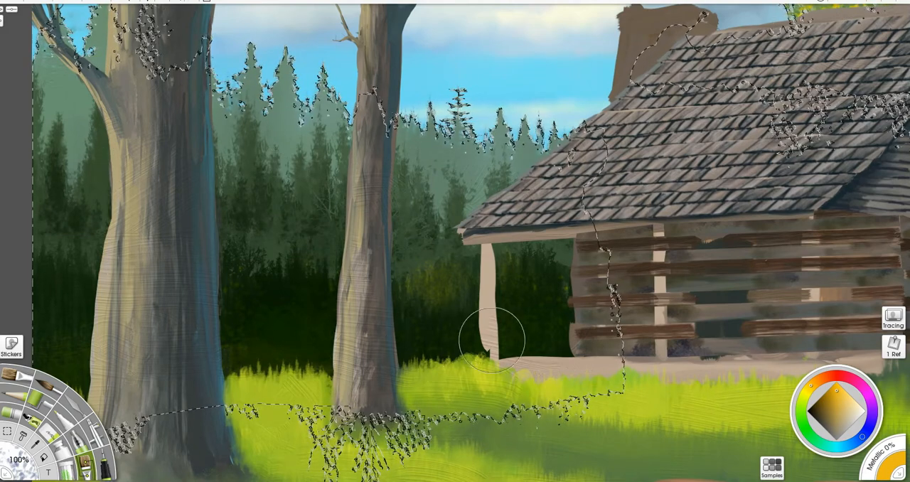
left_click(862, 440)
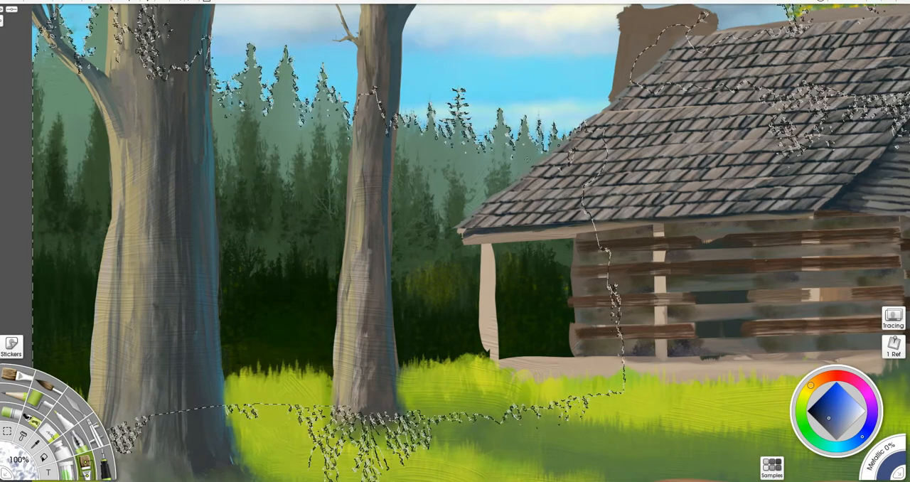
left_click(687, 250, "alt")
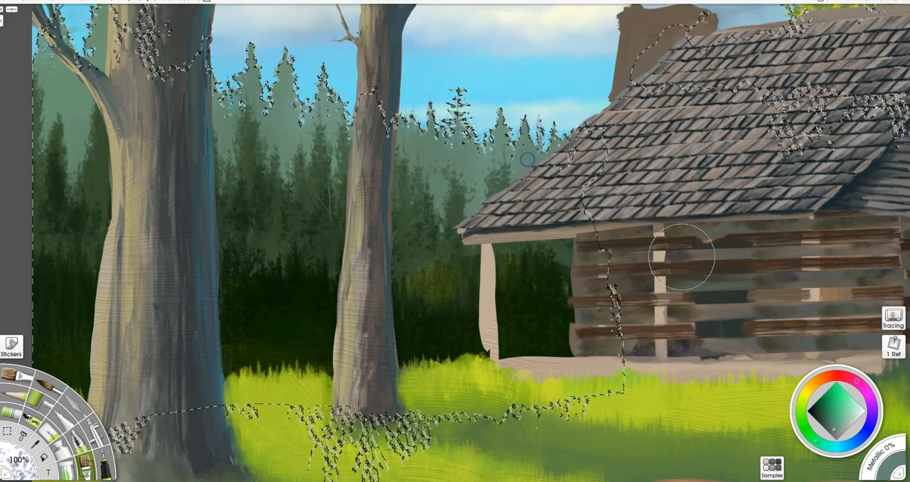
left_click(868, 438)
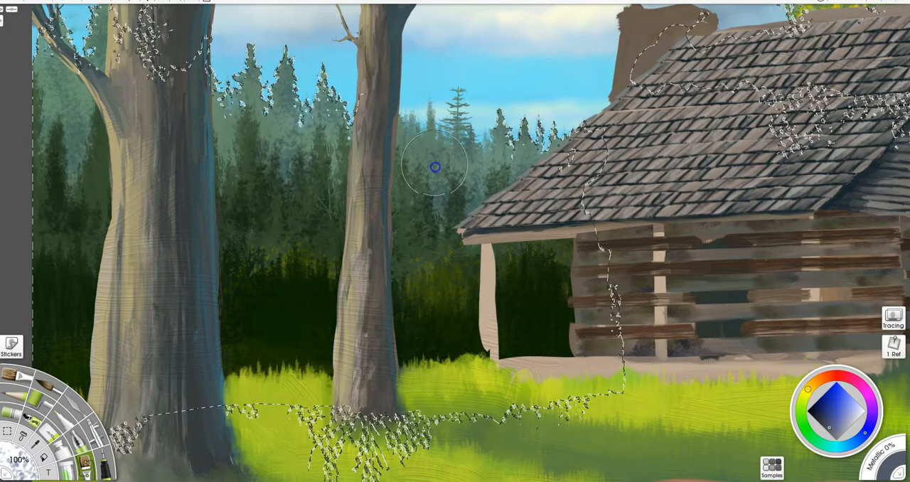
mouse_move(579, 348)
left_mouse_down()
mouse_move(415, 365)
mouse_move(294, 391)
left_mouse_up()
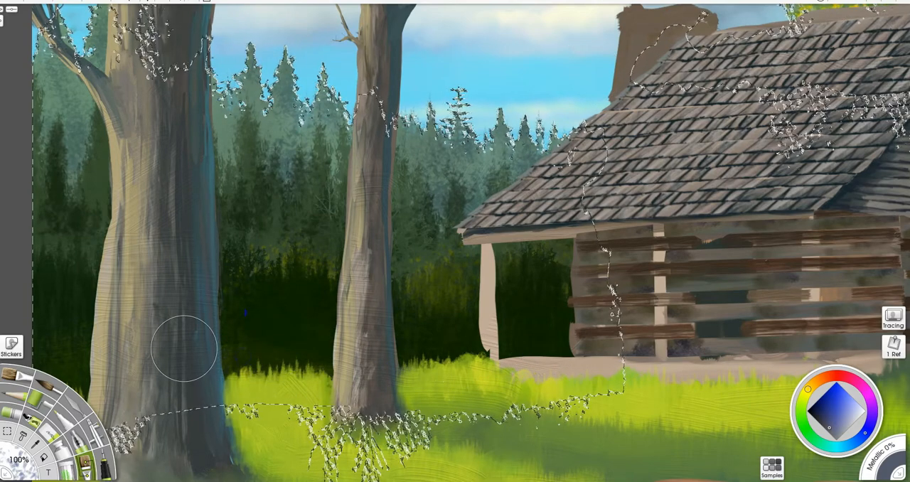
- Shade the tree behind the cabin with dark blue, then dab golden-yellow leaf highlights over its foliage
left_click_drag(438, 258, 0, 361)
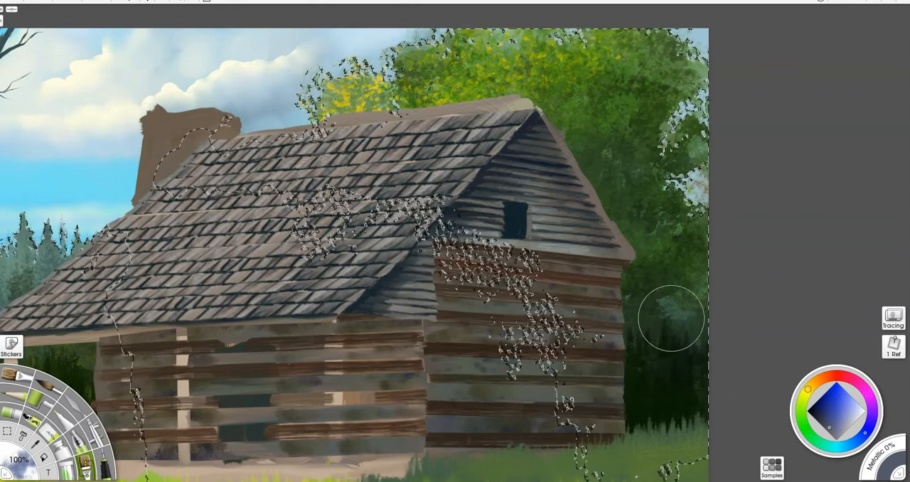
left_click(821, 419)
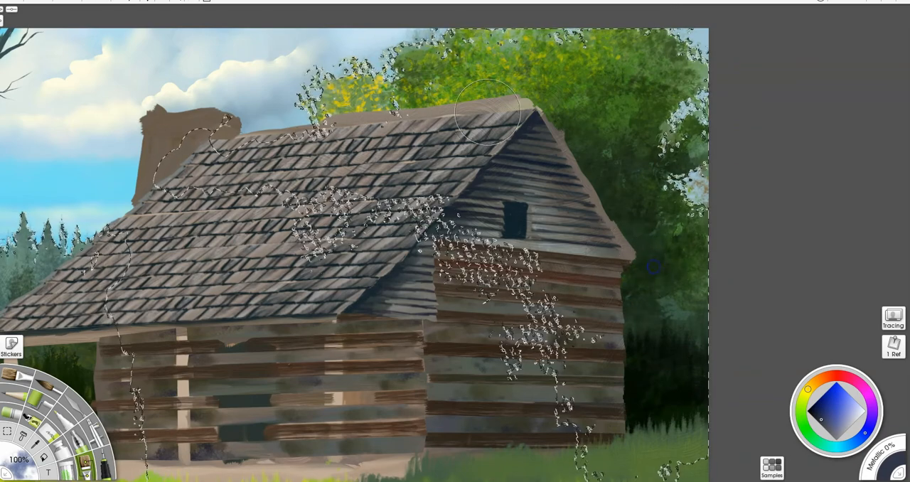
left_click(809, 391)
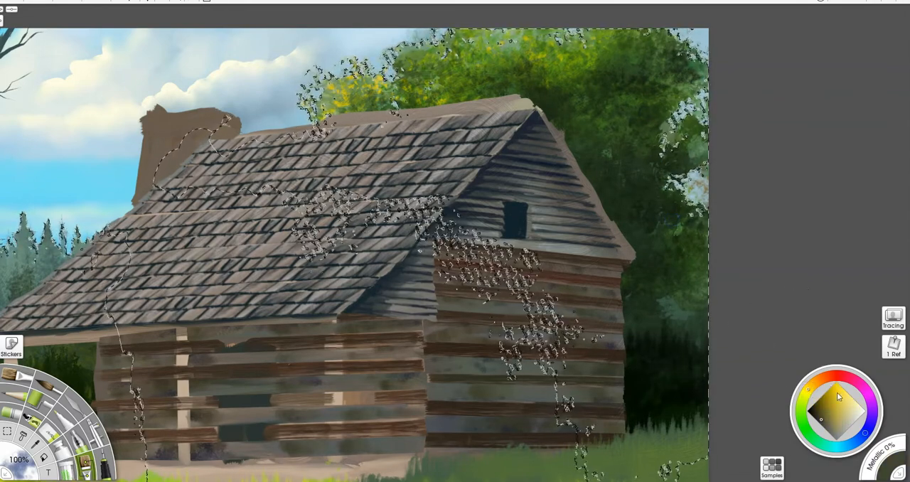
left_click(811, 386)
left_click(839, 387)
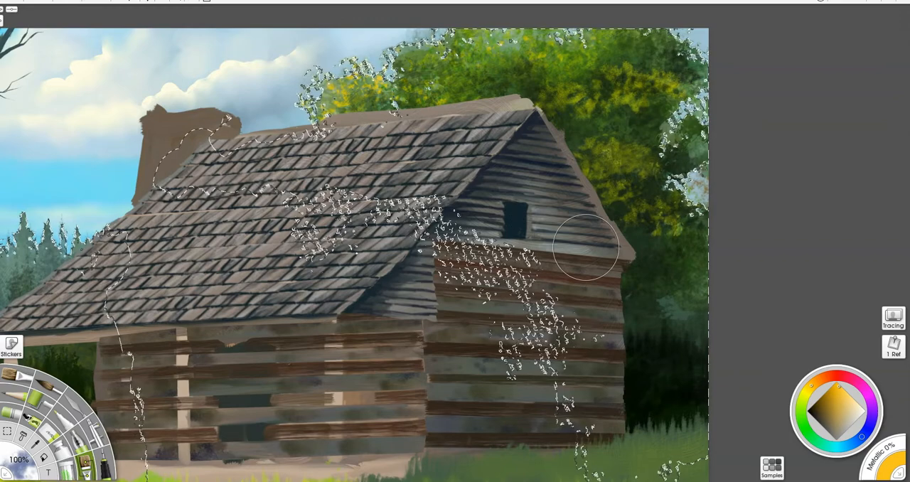
- Clear the background selection
scroll(585, 246, "down", 3)
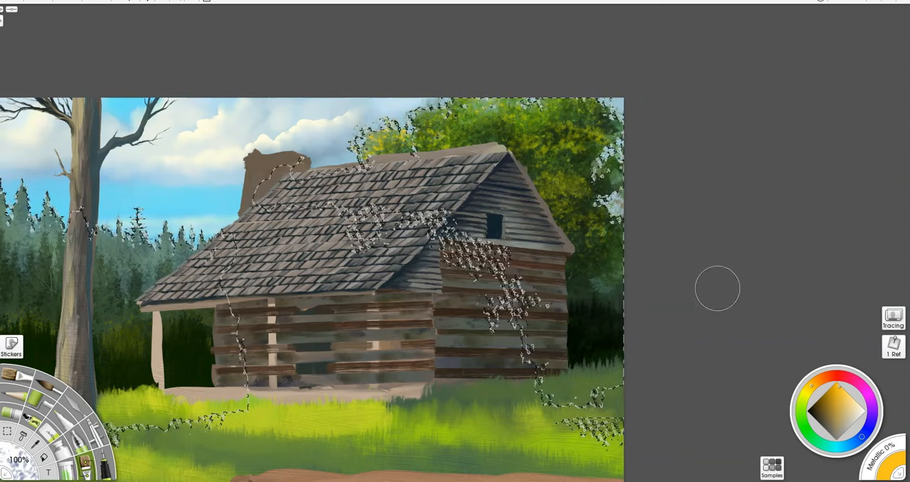
left_click_drag(329, 338, 557, 333)
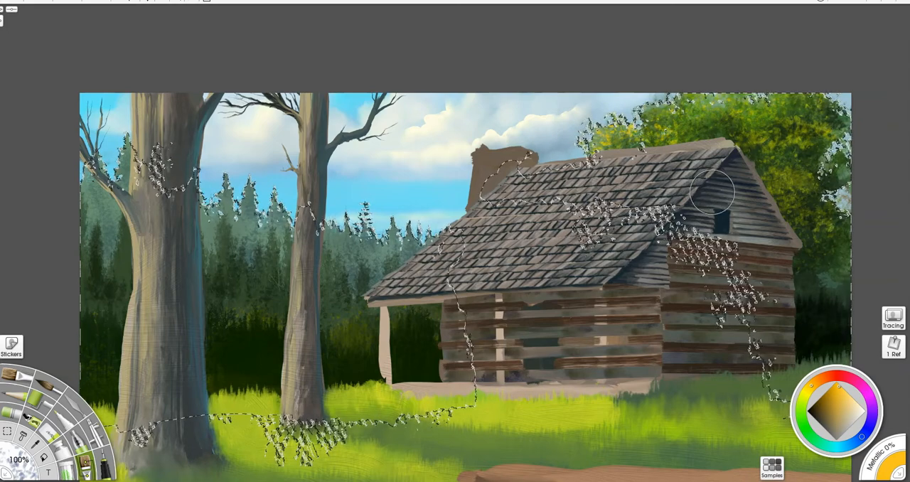
key("ctrl+d")
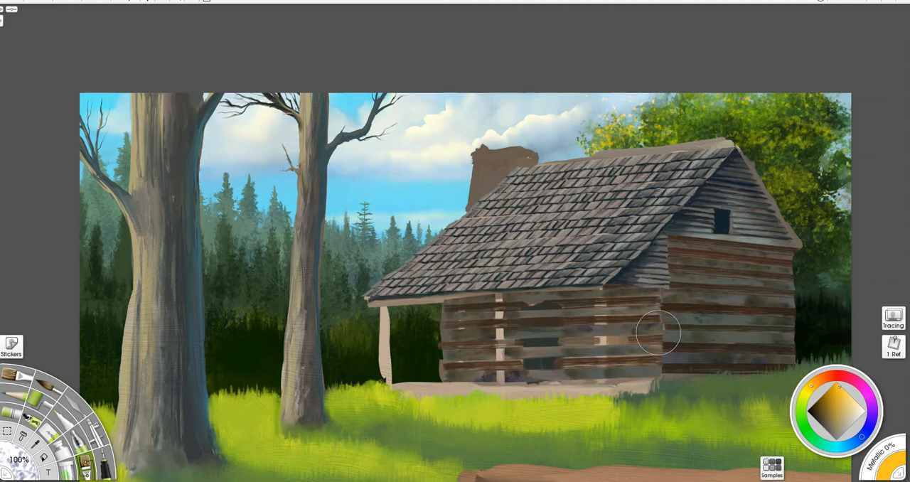
key("ctrl+minus")
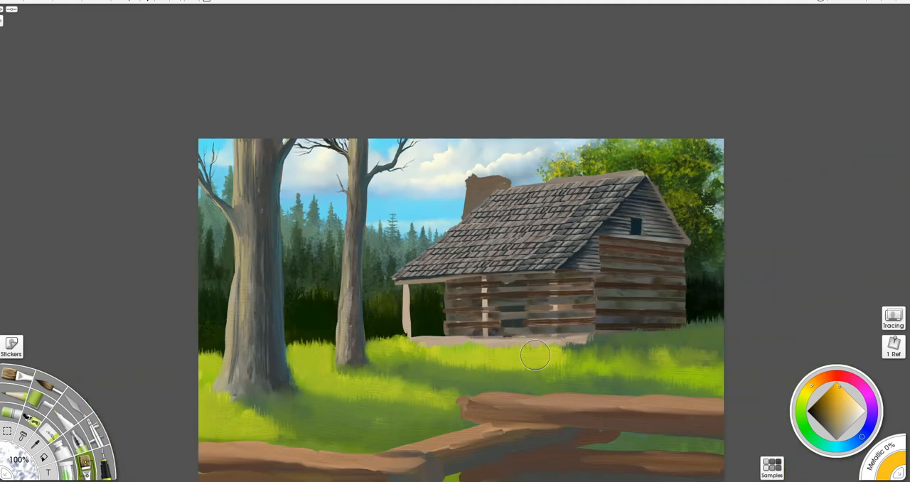
left_click_drag(510, 376, 512, 296)
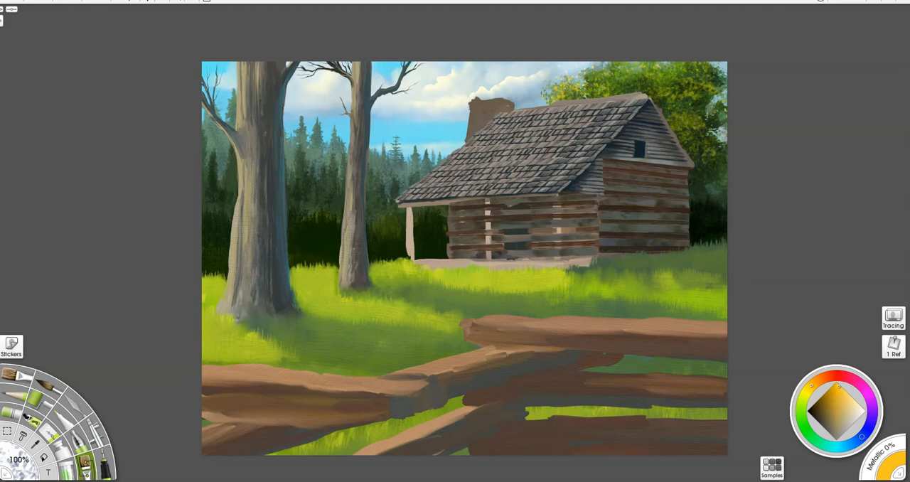
- Pick a pale blue-grey and stipple it along the base of the dark treeline from the left edge to the porch
left_click(845, 445)
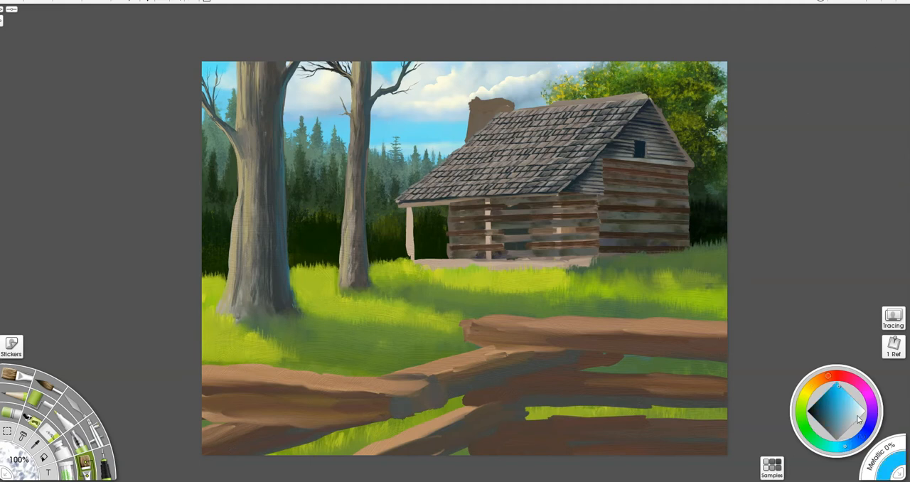
left_click(858, 416)
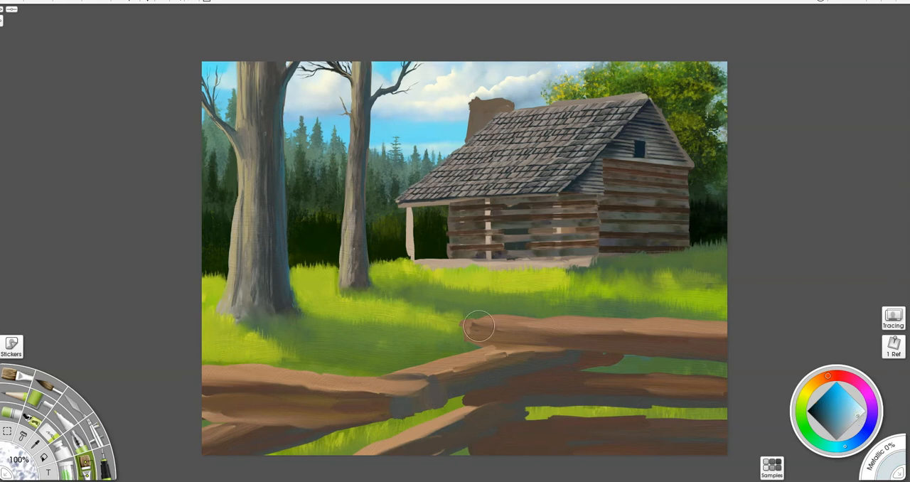
mouse_move(200, 257)
left_mouse_down()
mouse_move(240, 254)
mouse_move(263, 268)
mouse_move(300, 266)
mouse_move(342, 289)
mouse_move(368, 288)
mouse_move(398, 270)
mouse_move(445, 270)
mouse_move(431, 264)
mouse_move(436, 240)
left_mouse_up()
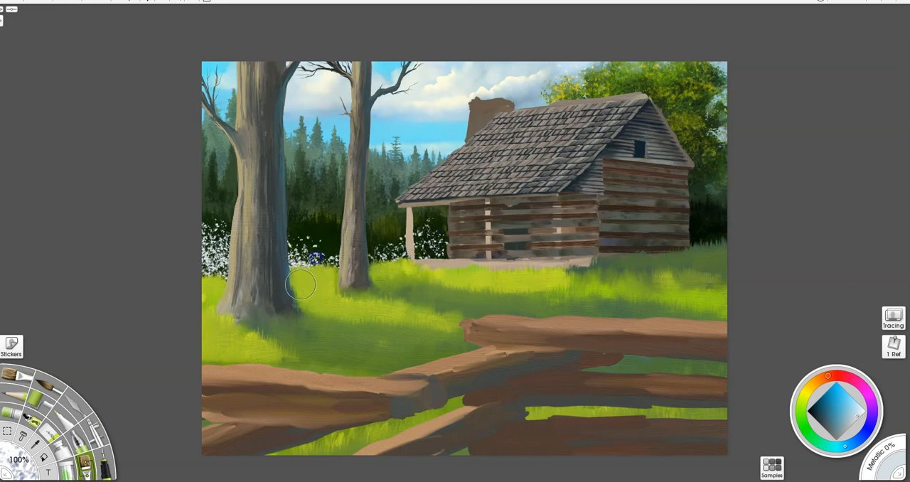
- Smear the pale stippling with the palette knife into soft mist behind the trunks, and blend around the left tree's base
left_click(75, 406)
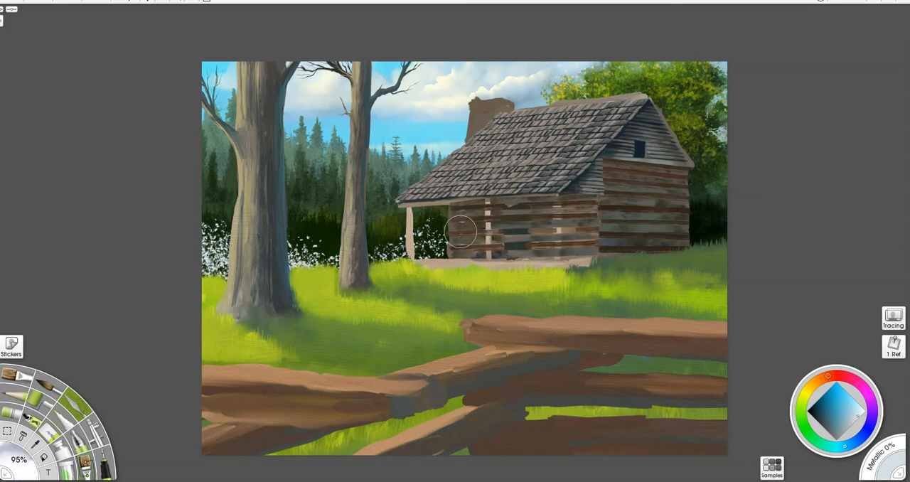
mouse_move(432, 247)
left_mouse_down()
mouse_move(356, 246)
mouse_move(363, 242)
mouse_move(347, 277)
mouse_move(325, 273)
mouse_move(336, 270)
mouse_move(306, 245)
mouse_move(275, 256)
mouse_move(303, 243)
mouse_move(251, 237)
mouse_move(204, 271)
mouse_move(238, 274)
mouse_move(228, 243)
mouse_move(187, 233)
mouse_move(217, 248)
mouse_move(193, 270)
left_mouse_up()
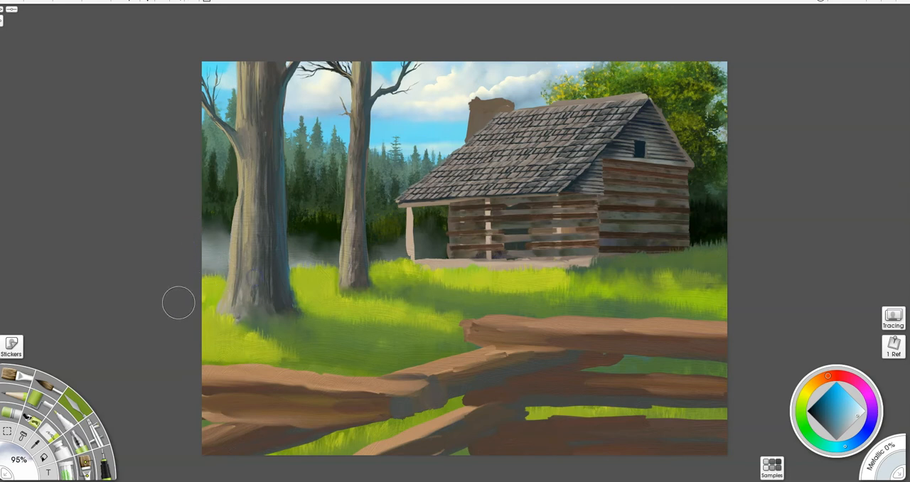
left_click_drag(207, 305, 278, 301)
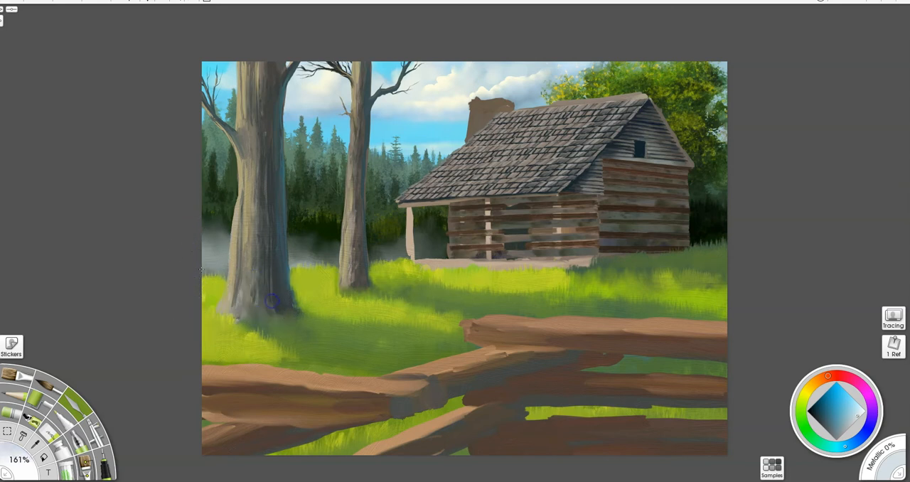
- Blend the pale mist with the palette knife along the grass line and upward into the dark treeline around the two trunks
mouse_move(203, 255)
left_mouse_down()
mouse_move(216, 238)
mouse_move(204, 253)
left_mouse_up()
mouse_move(294, 260)
left_mouse_down()
mouse_move(327, 258)
mouse_move(297, 255)
left_mouse_up()
mouse_move(372, 259)
left_mouse_down()
mouse_move(392, 238)
mouse_move(389, 255)
left_mouse_up()
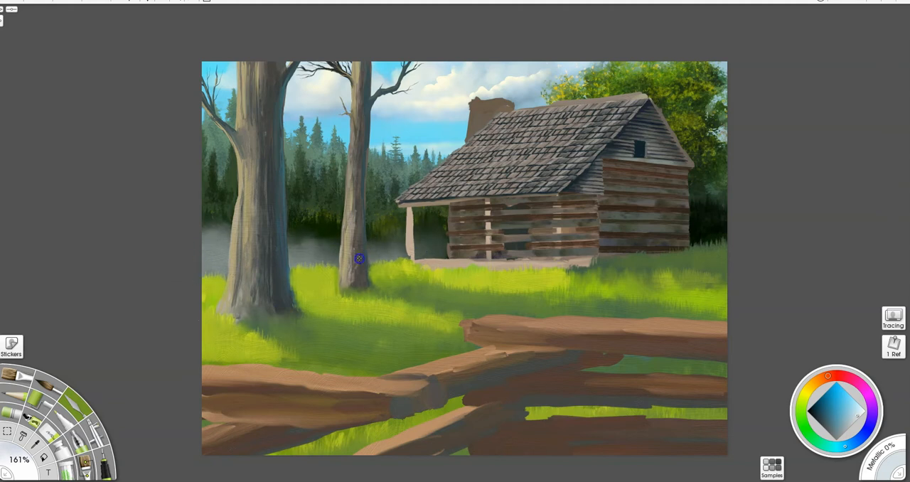
left_click_drag(326, 241, 306, 219)
mouse_move(229, 217)
left_mouse_down()
mouse_move(221, 233)
mouse_move(201, 220)
left_mouse_up()
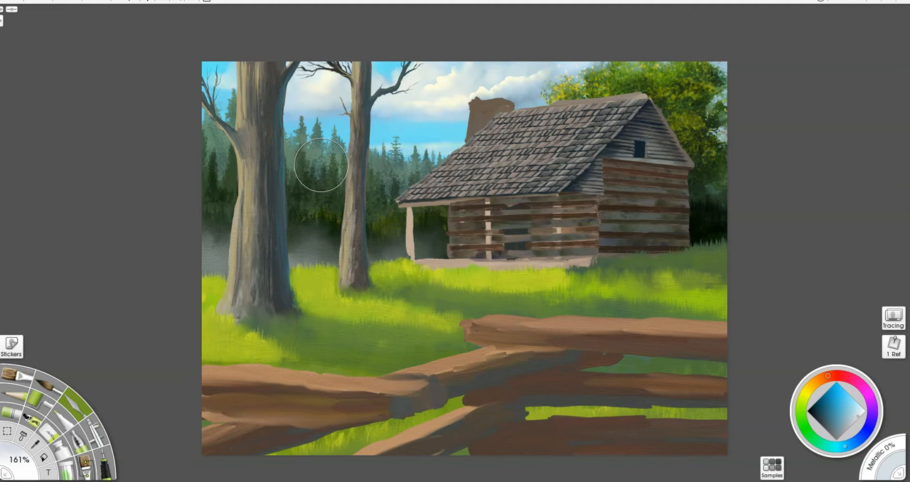
- Stipple pale blue-grey over the distant conifers around the large trunk and smear it into soft haze with the palette knife
key("b")
left_click_drag(264, 141, 376, 140)
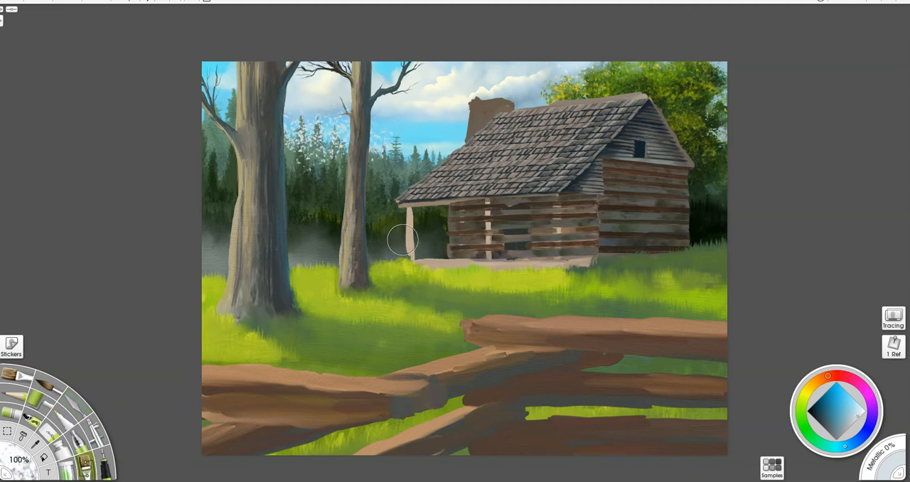
key("k")
mouse_move(348, 169)
left_mouse_down()
mouse_move(350, 143)
mouse_move(319, 159)
mouse_move(326, 154)
mouse_move(289, 145)
mouse_move(291, 121)
left_mouse_up()
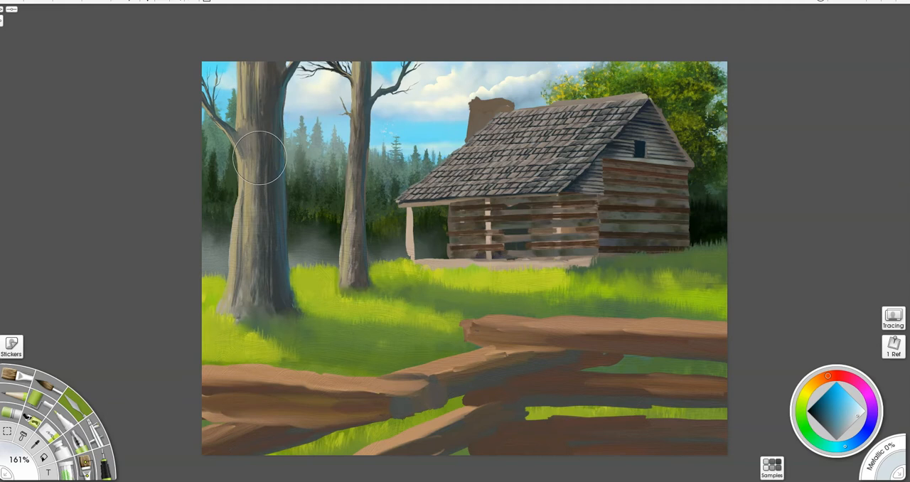
key("b")
mouse_move(212, 163)
left_mouse_down()
mouse_move(253, 168)
mouse_move(221, 165)
mouse_move(204, 133)
mouse_move(212, 152)
mouse_move(195, 173)
mouse_move(266, 190)
mouse_move(252, 195)
mouse_move(200, 170)
mouse_move(192, 160)
mouse_move(235, 135)
mouse_move(208, 131)
mouse_move(228, 167)
left_mouse_up()
key("k")
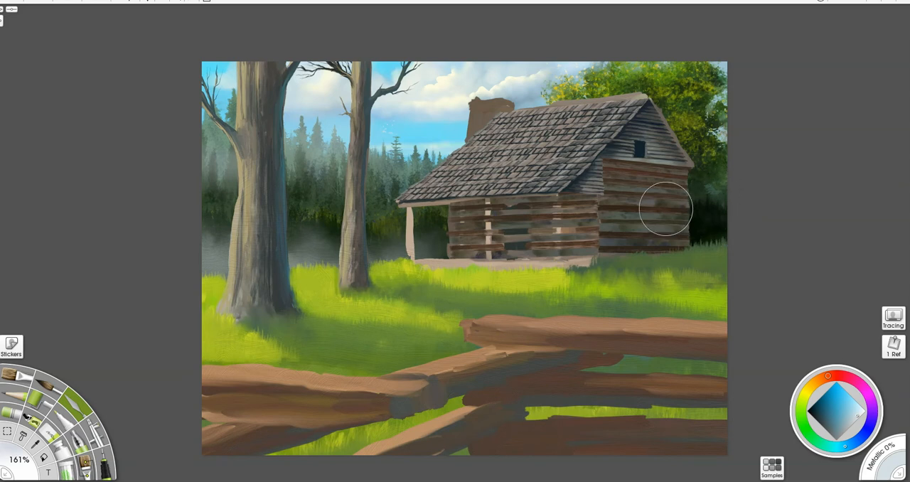
- Stipple pale blue-grey over the dark foliage beside the cabin's end wall and smear it into mist with the palette knife
key("c")
left_click_drag(701, 202, 720, 197)
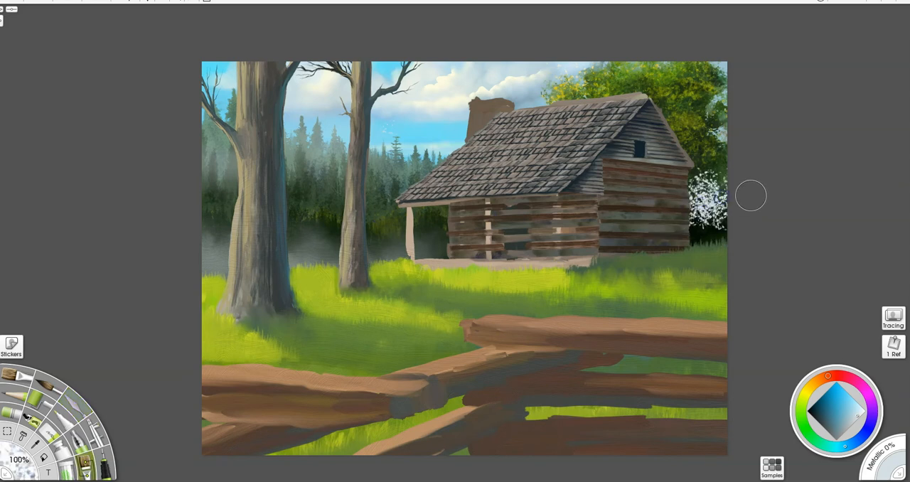
key("ctrl+z")
mouse_move(705, 199)
left_mouse_down()
mouse_move(690, 227)
mouse_move(710, 181)
mouse_move(710, 193)
mouse_move(672, 211)
mouse_move(736, 215)
mouse_move(676, 220)
mouse_move(676, 209)
mouse_move(728, 182)
mouse_move(710, 167)
mouse_move(683, 218)
mouse_move(747, 221)
mouse_move(723, 243)
mouse_move(717, 223)
mouse_move(735, 166)
left_mouse_up()
key("k")
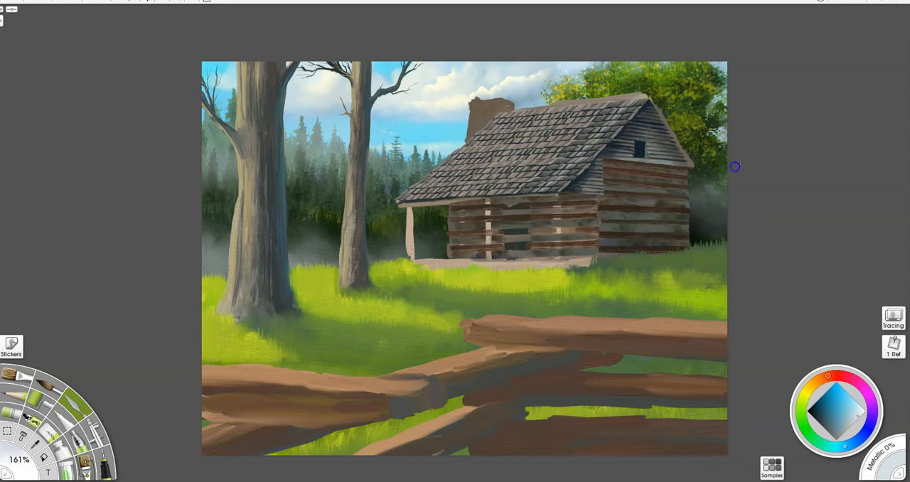
left_click_drag(700, 227, 684, 175)
- Compare the background with and without the mist, keep the mist, and merge its layer down
key("ctrl+z")
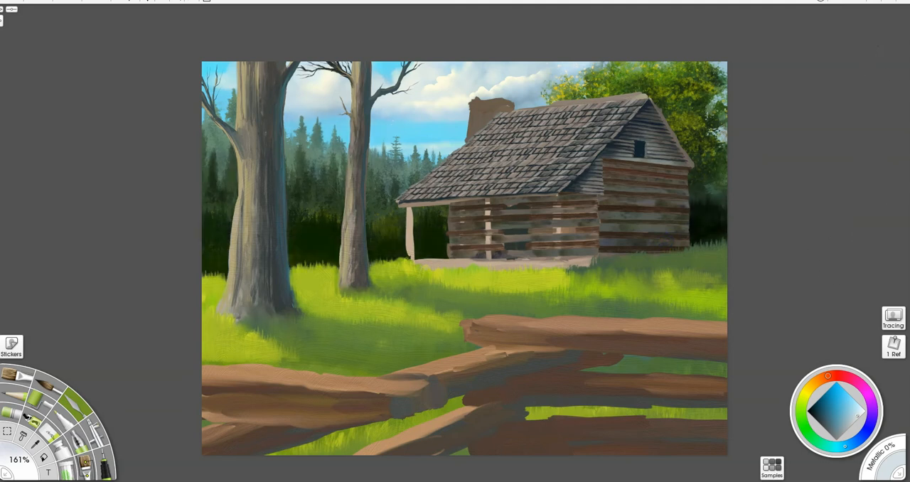
key("ctrl+y")
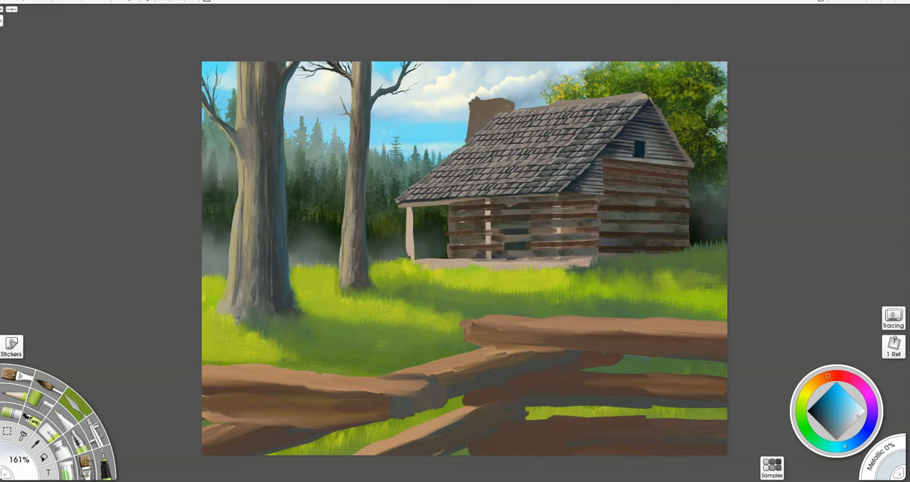
key("ctrl+z")
key("ctrl+y")
key("ctrl+e")
- Bring the cabin's shingled roof and chimney into close view
scroll(634, 188, "up", 3)
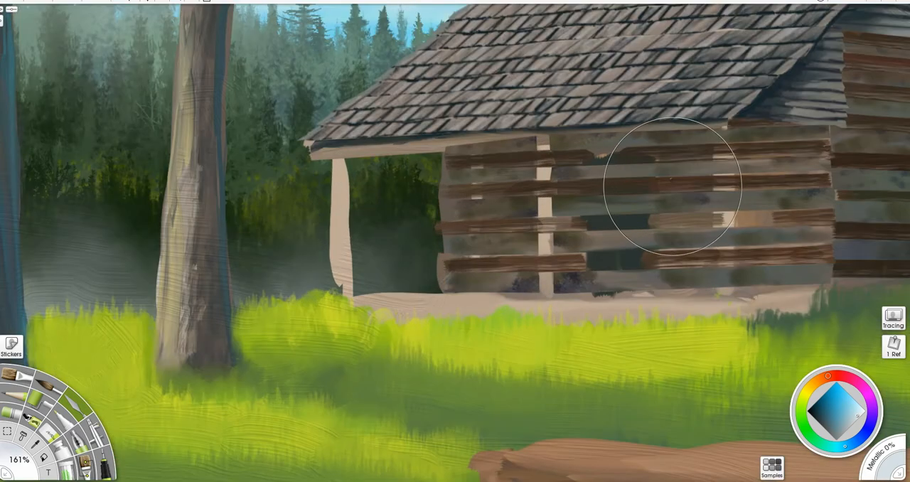
left_click_drag(674, 182, 447, 304)
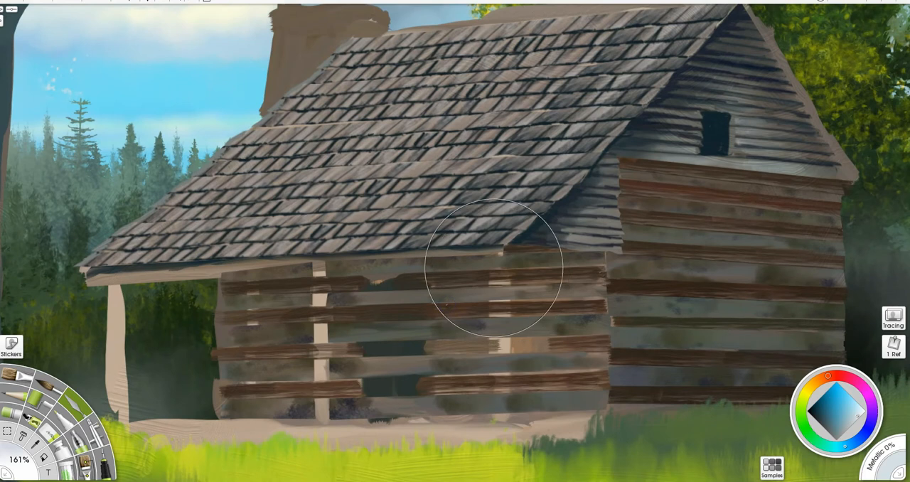
left_click_drag(332, 87, 396, 144)
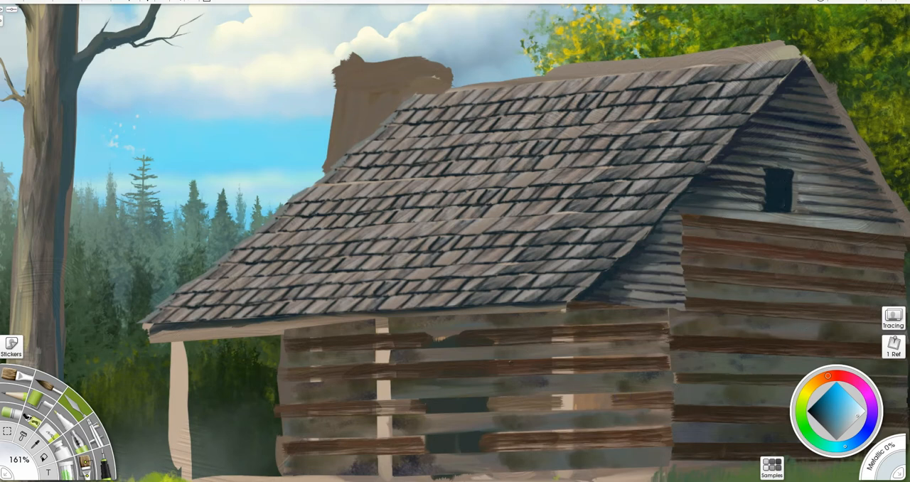
- Outline the porch post nearest the cabin's end wall with a straight-edged selection following the sketch
mouse_move(609, 356)
left_mouse_down()
mouse_move(620, 226)
mouse_move(625, 237)
left_mouse_up()
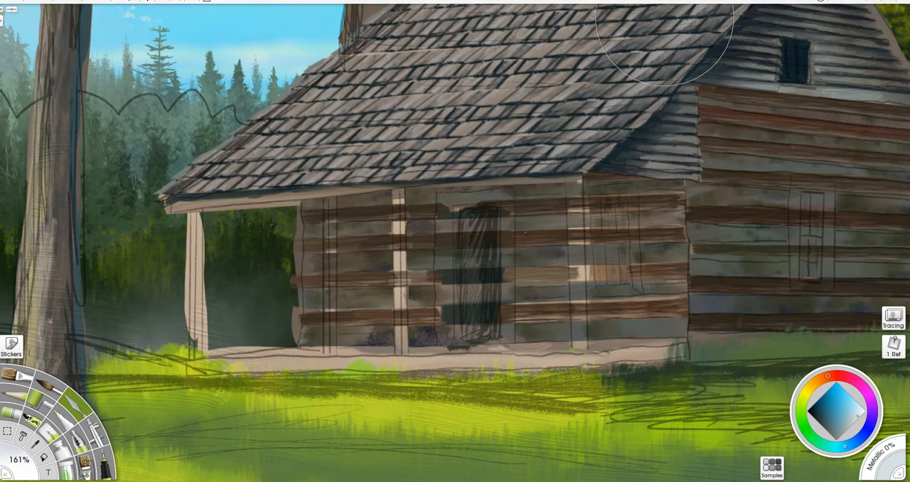
left_click(9, 435)
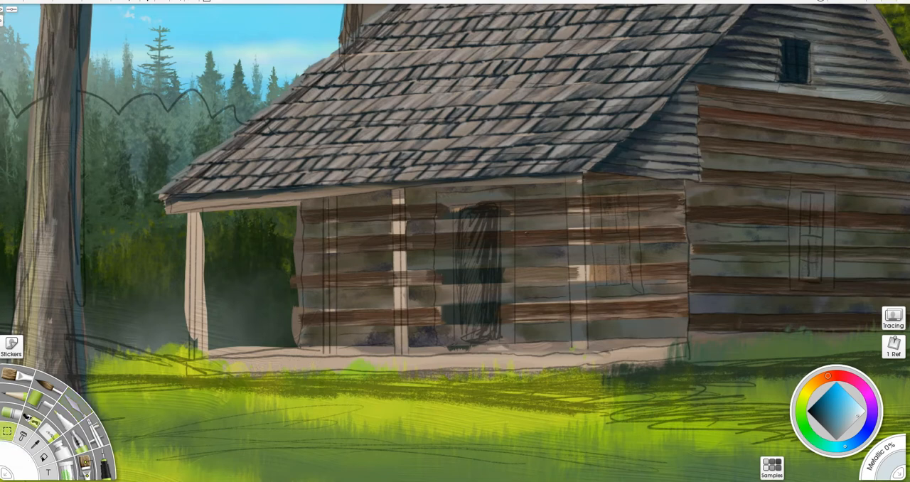
mouse_move(909, 155)
left_mouse_down()
mouse_move(829, 162)
mouse_move(909, 154)
left_mouse_up()
mouse_move(571, 350)
left_mouse_down()
mouse_move(563, 181)
mouse_move(576, 170)
mouse_move(592, 203)
mouse_move(589, 351)
left_mouse_up()
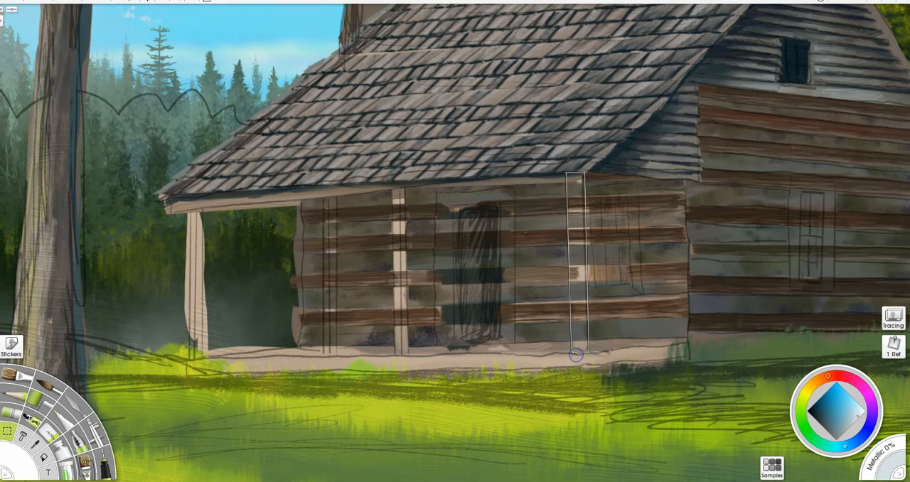
left_click(571, 352)
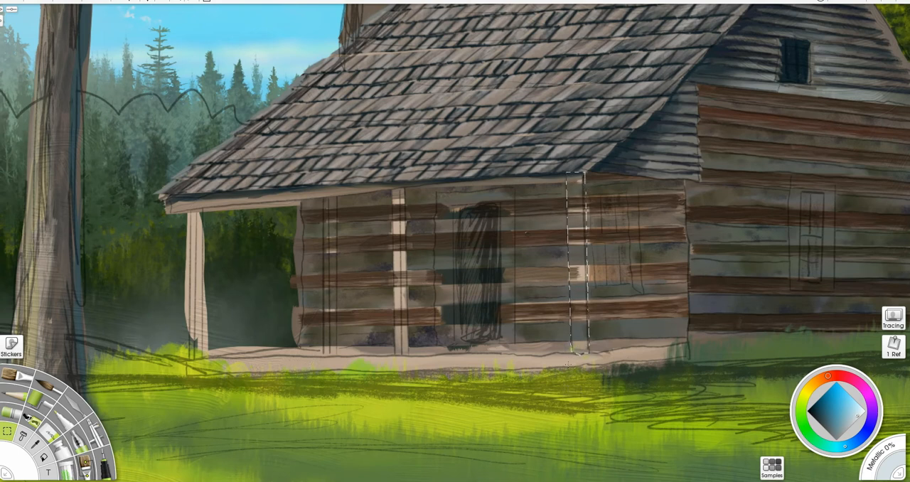
- Paint the selected porch post with grey sampled from the roof and stroke lighter brown along its length
key("b")
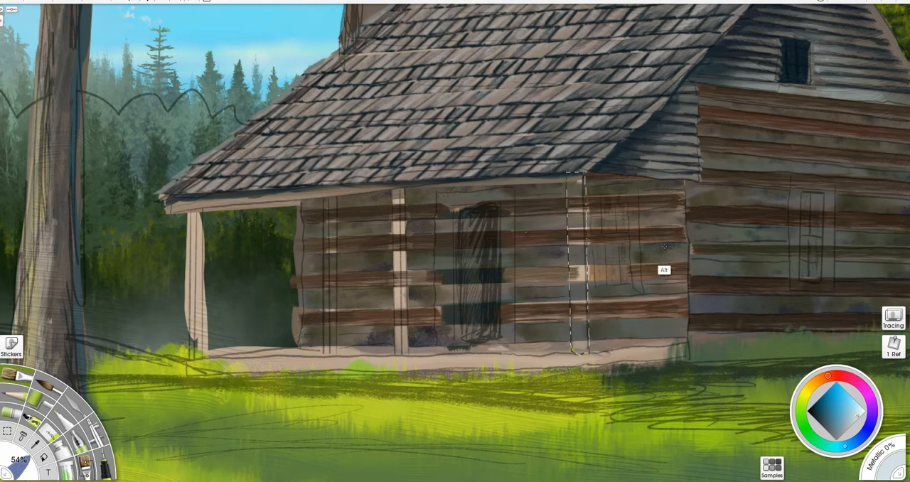
left_click(570, 100, "alt")
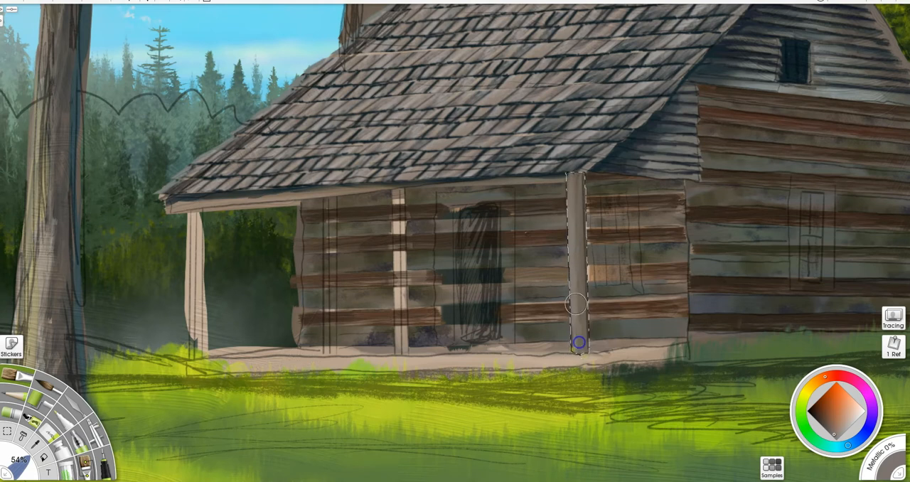
left_click(616, 363, "alt")
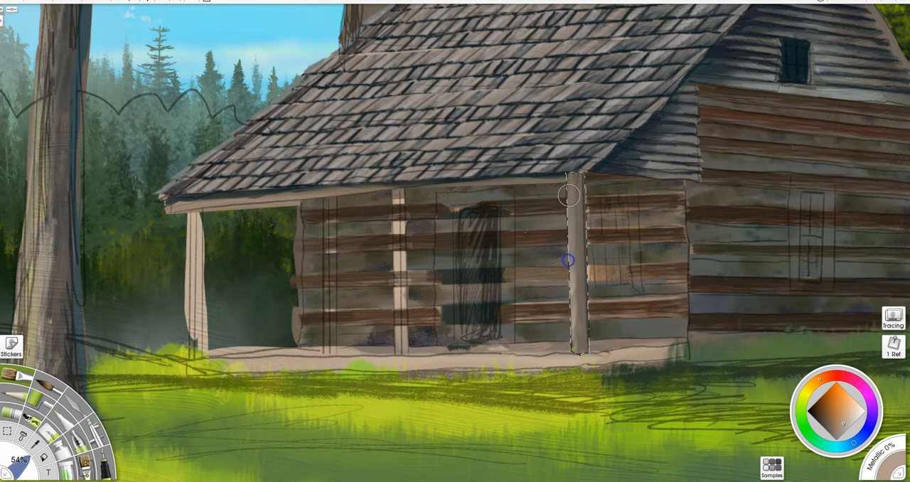
left_click_drag(575, 364, 576, 370)
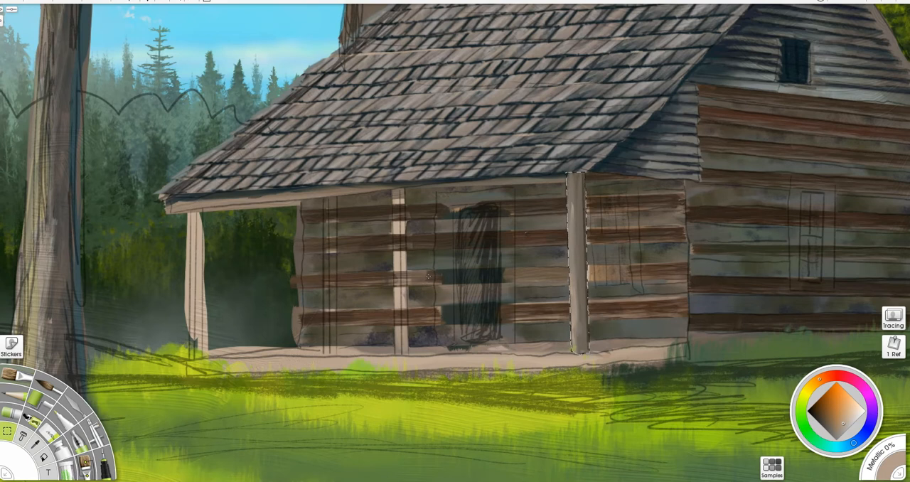
left_click_drag(408, 352, 403, 190)
left_click(405, 187, "shift")
left_click(391, 189, "shift")
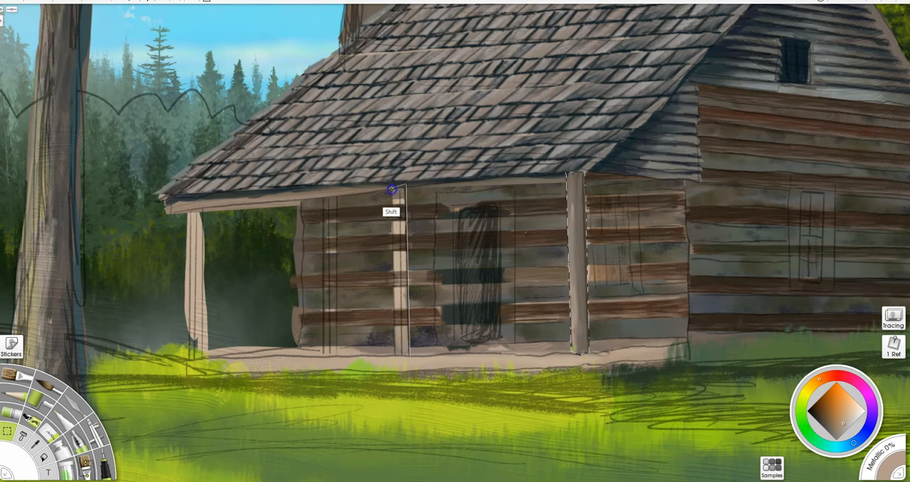
left_click(396, 356, "shift")
left_click(408, 356)
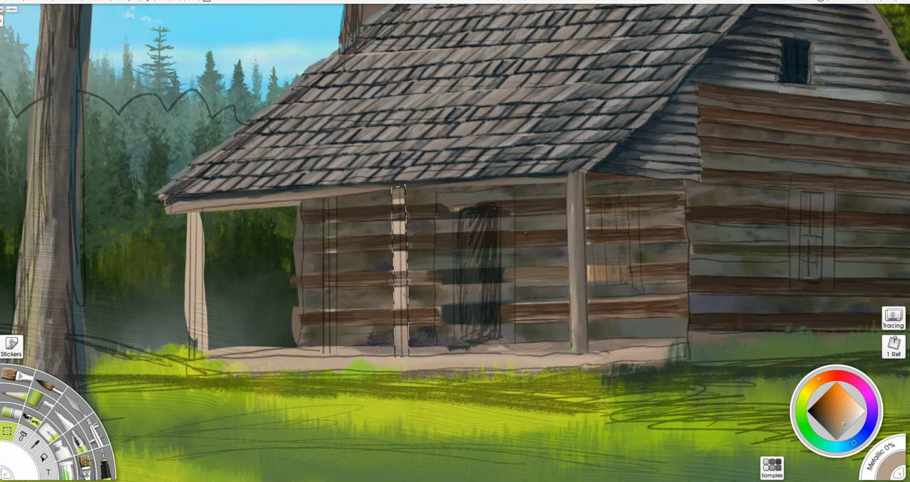
key("ctrl+z")
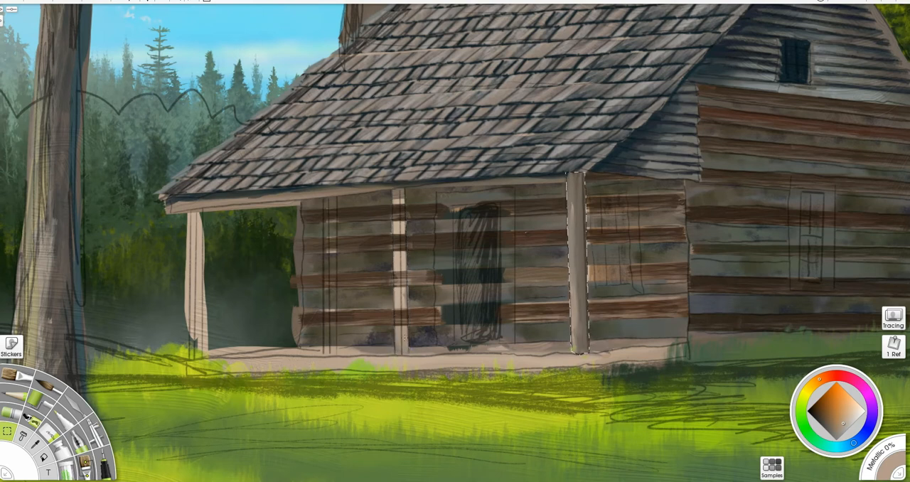
- Add the middle porch post and the post nearest the large tree to the current selection, following their sketched outlines
left_click(409, 357)
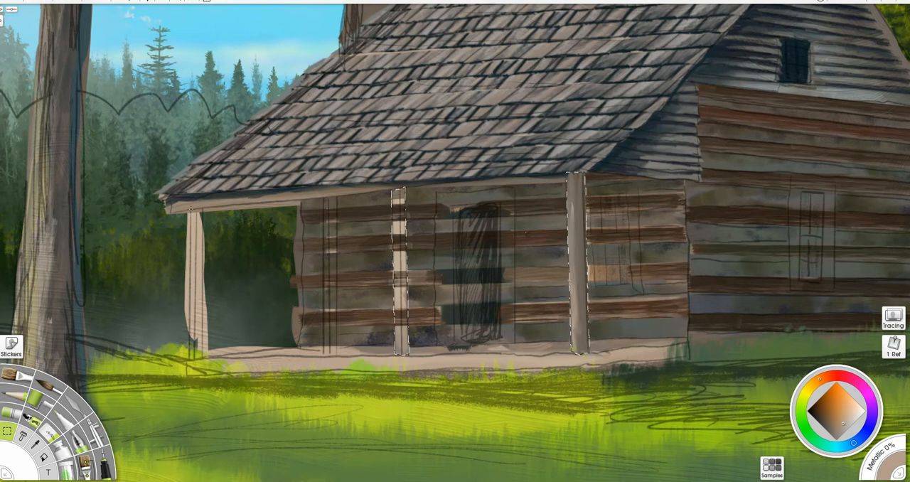
left_click_drag(190, 207, 188, 359)
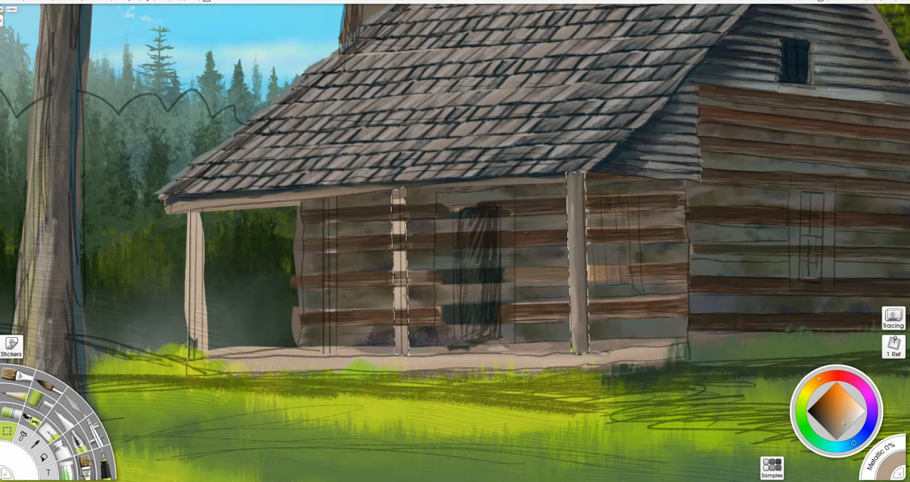
left_click_drag(209, 248, 203, 358)
left_click(202, 208)
double_click(203, 208)
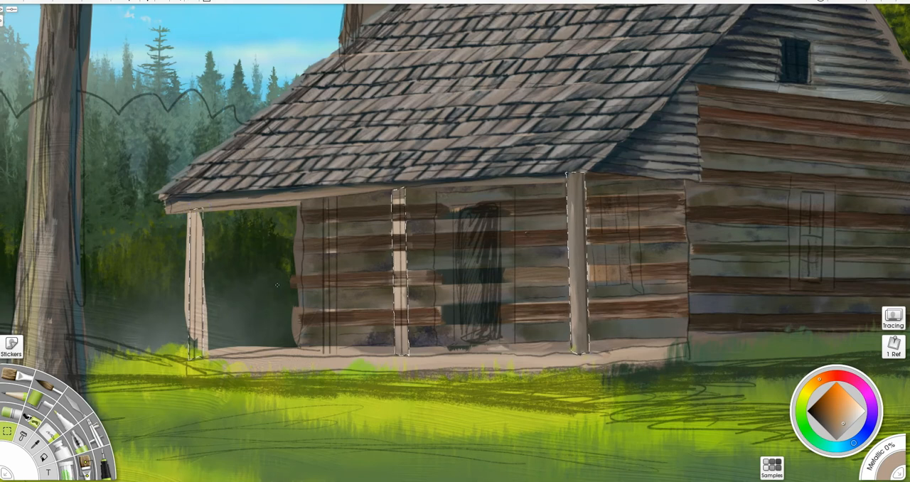
- Paint the middle porch post and the post nearest the large tree with grey sampled from the roof
key("b")
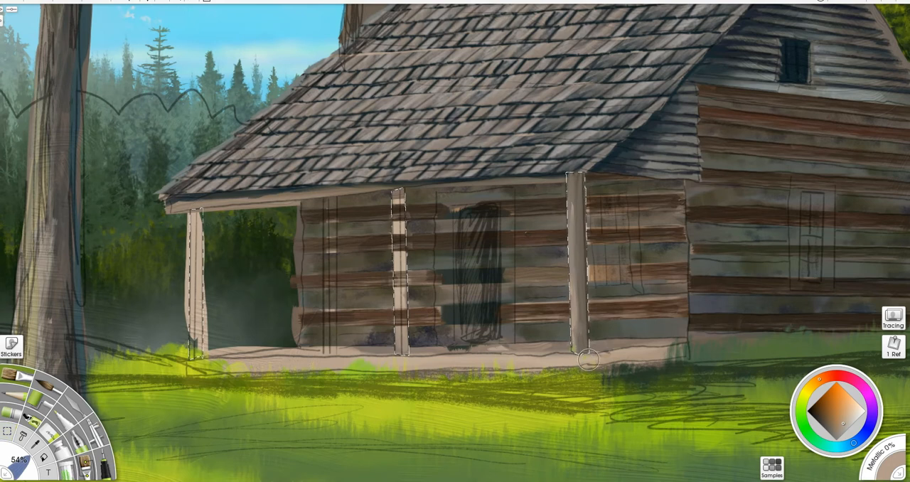
left_click(567, 135, "alt")
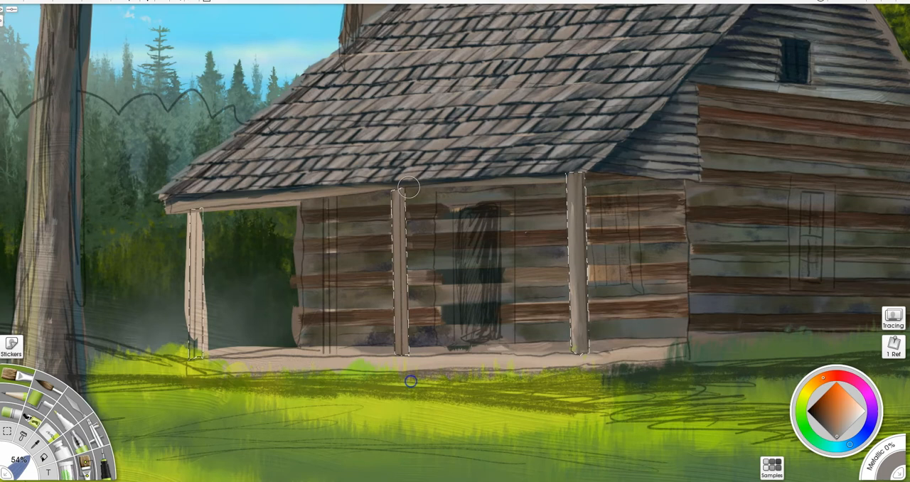
left_click_drag(199, 307, 197, 361)
left_click_drag(198, 206, 201, 383)
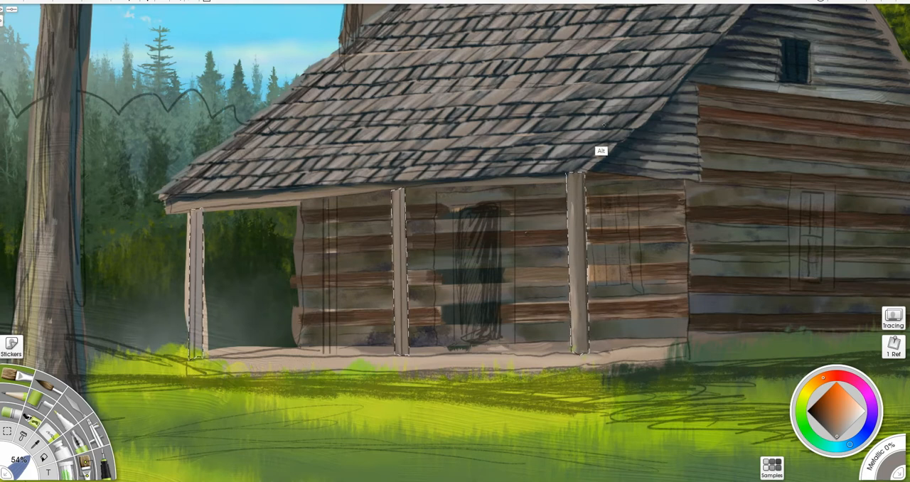
- Shade all three porch posts with dark blue-grey and light brown to give them a rounded form
left_click(591, 151, "alt")
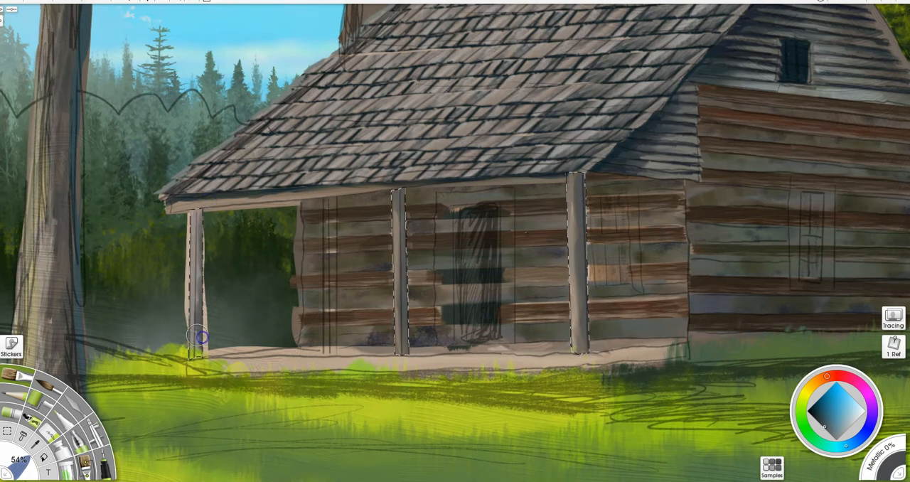
left_click(187, 322, "alt")
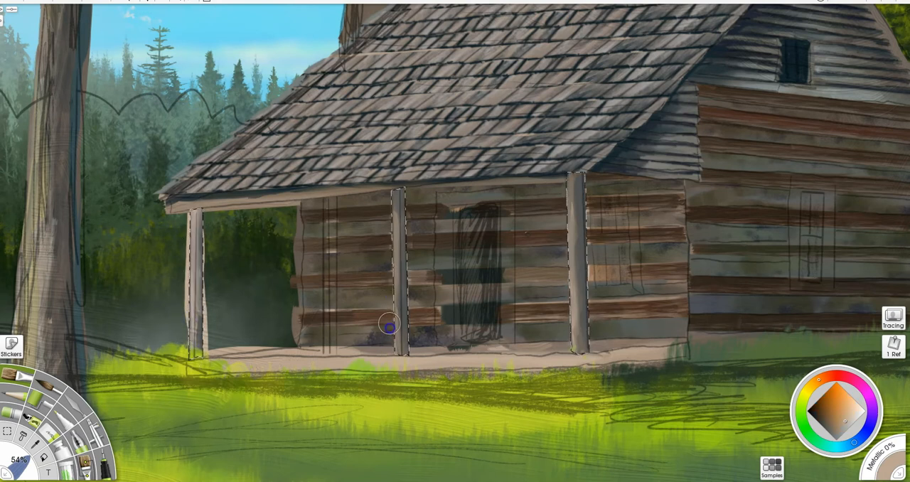
left_click(580, 180, "alt")
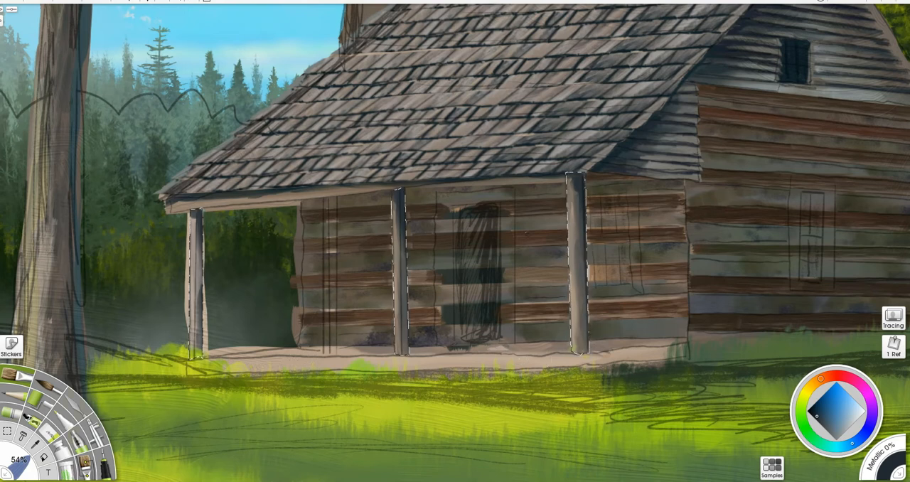
- Texture the three porch posts with dark blue-grey and lighter brown wood-grain strokes, using a brush size of about 30%
left_click(86, 464)
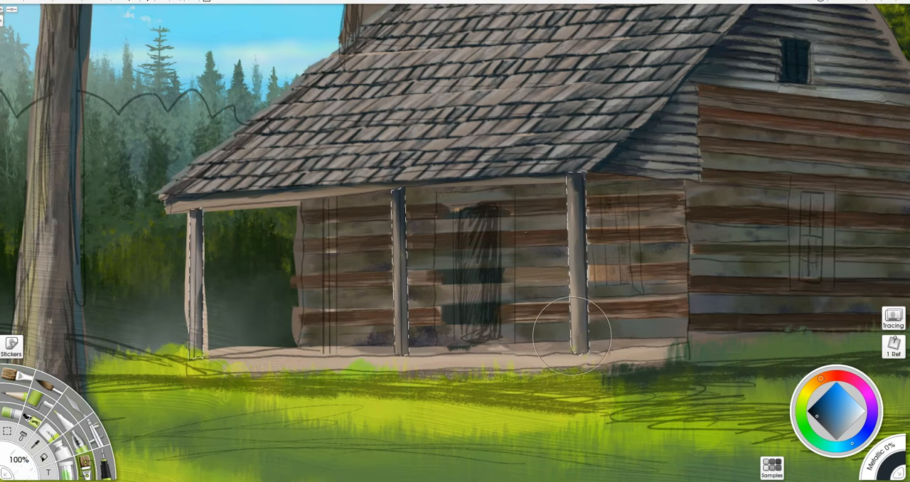
mouse_move(599, 324)
left_mouse_down()
mouse_move(504, 349)
mouse_move(525, 339)
mouse_move(577, 344)
left_mouse_up()
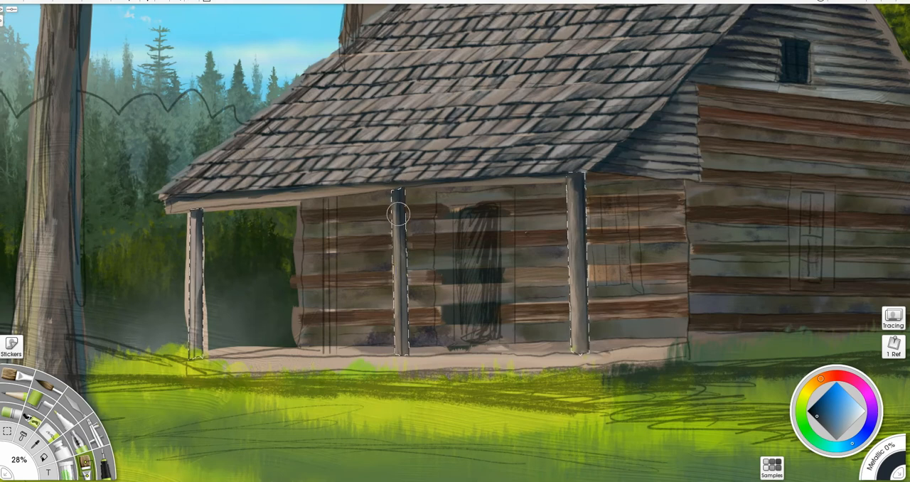
left_click_drag(398, 245, 402, 334)
left_click_drag(402, 353, 405, 369)
key("ctrl+z")
left_click_drag(398, 195, 400, 248)
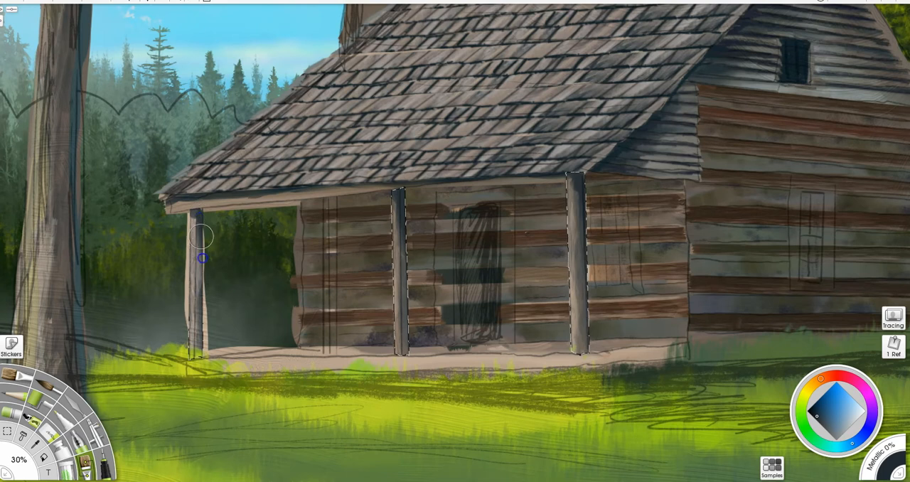
left_click(260, 363, "alt")
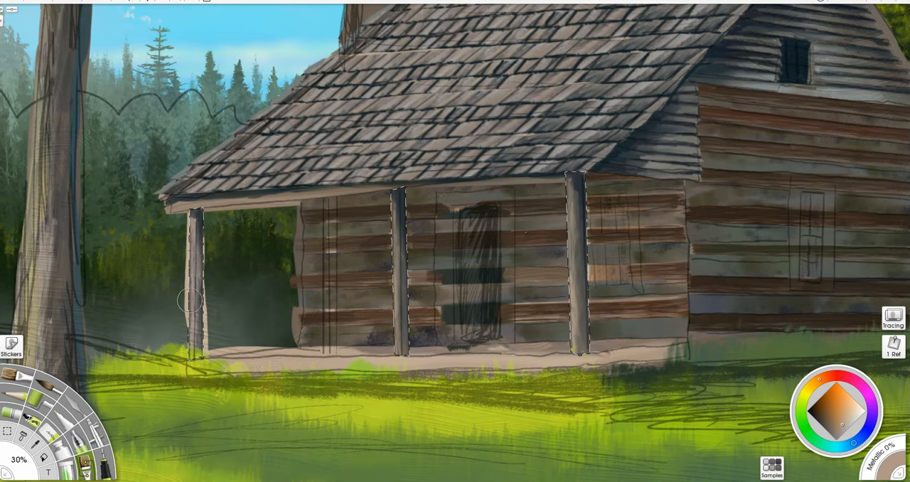
- Erase the stray beige beside the post nearest the large tree, and brush pale beige highlights onto the posts at 30% size
key("bracketleft")
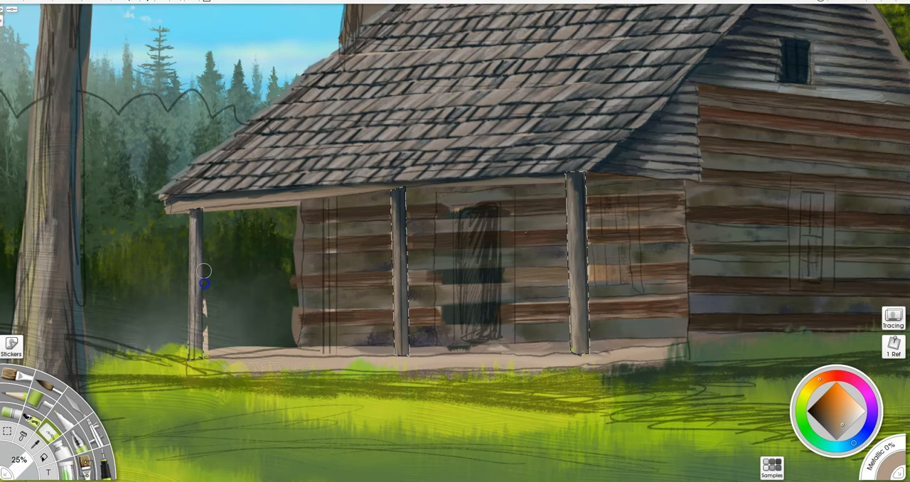
left_click(205, 342)
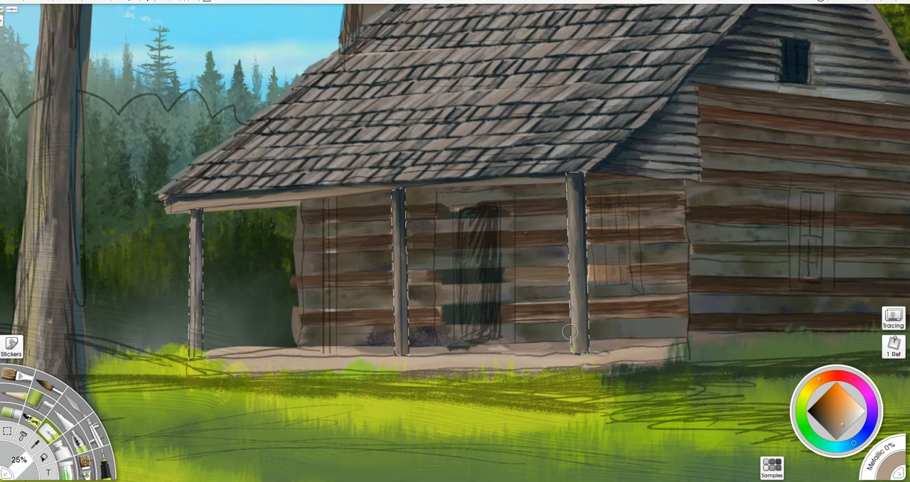
key("bracketright")
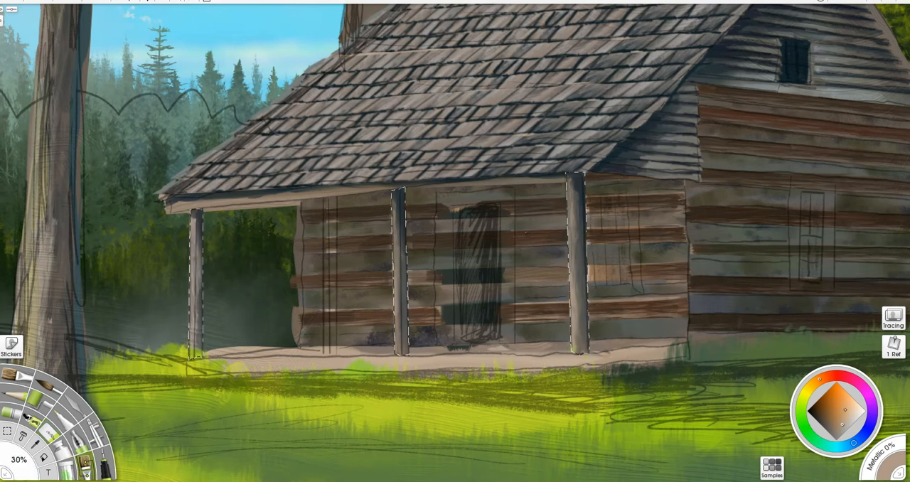
left_click(856, 411)
left_click_drag(575, 311, 574, 294)
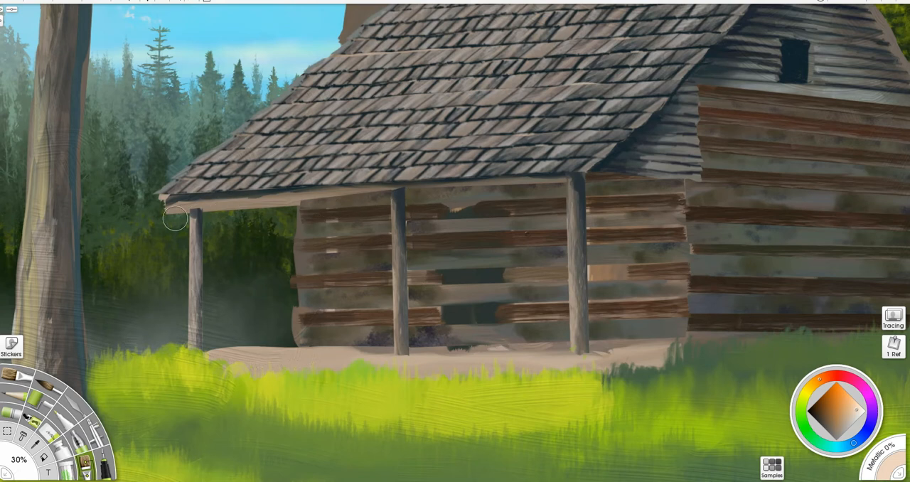
- Outline the beam beneath the porch eave with a straight-edged selection and show the sketch overlay again
left_click(7, 429)
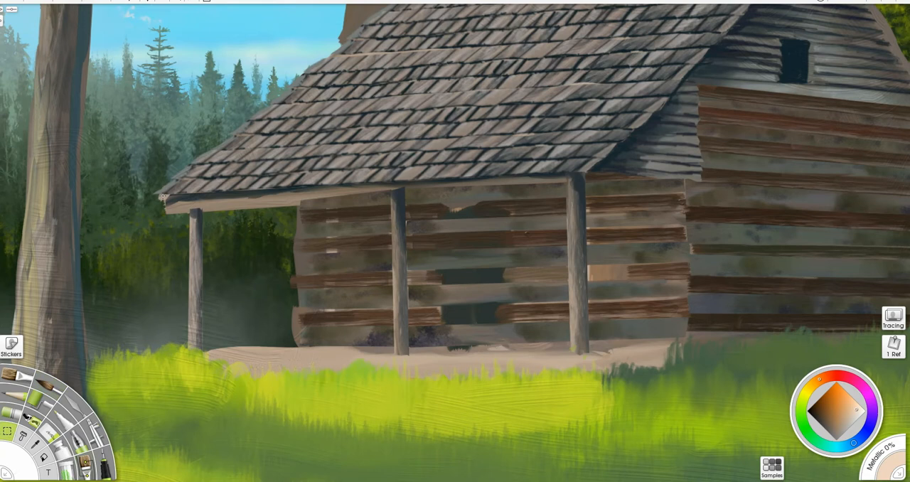
left_click(164, 194)
left_click(166, 214)
left_click(588, 182)
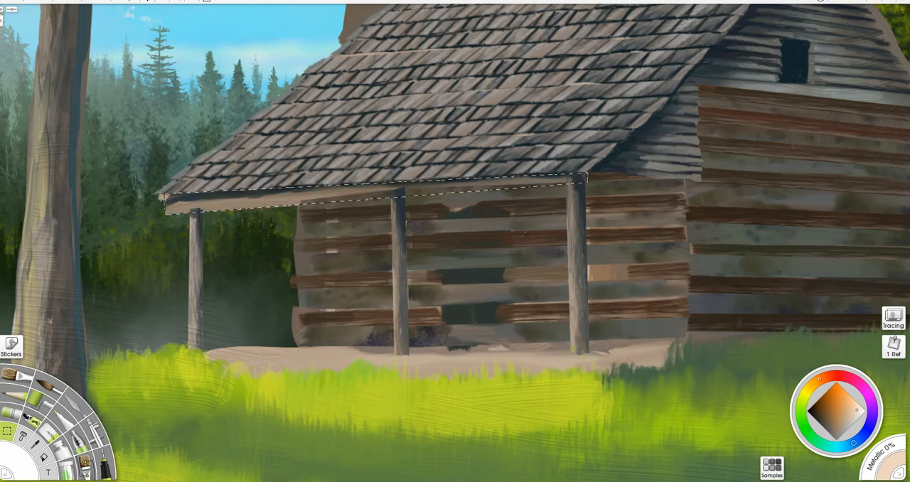
left_click(877, 13)
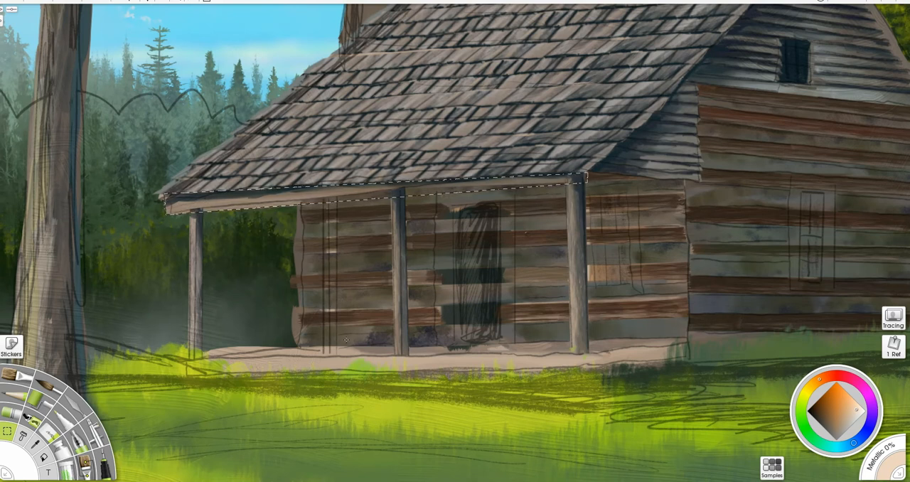
- Tidy the porch beam's edges with the eraser at 12% size and exclude the porch posts from the beam selection
key("b")
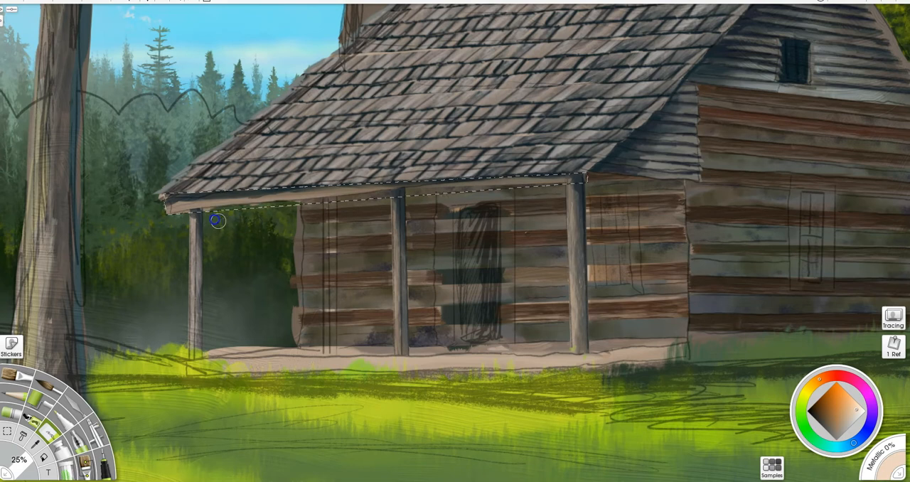
key("bracketleft")
key("bracketleft")
key("bracketleft")
key("bracketleft")
key("bracketleft")
key("bracketleft")
key("bracketleft")
key("bracketleft")
key("bracketleft")
key("bracketleft")
key("bracketleft")
key("bracketleft")
key("bracketleft")
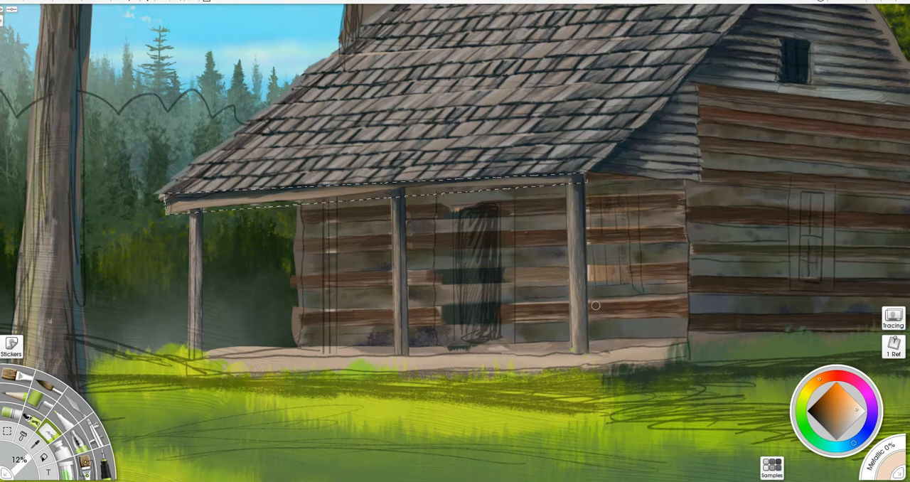
left_click(7, 431)
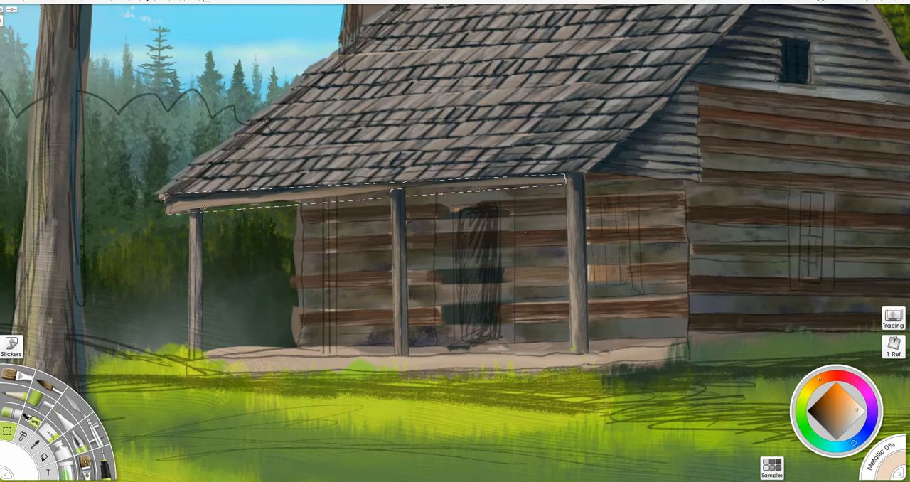
left_click(204, 228)
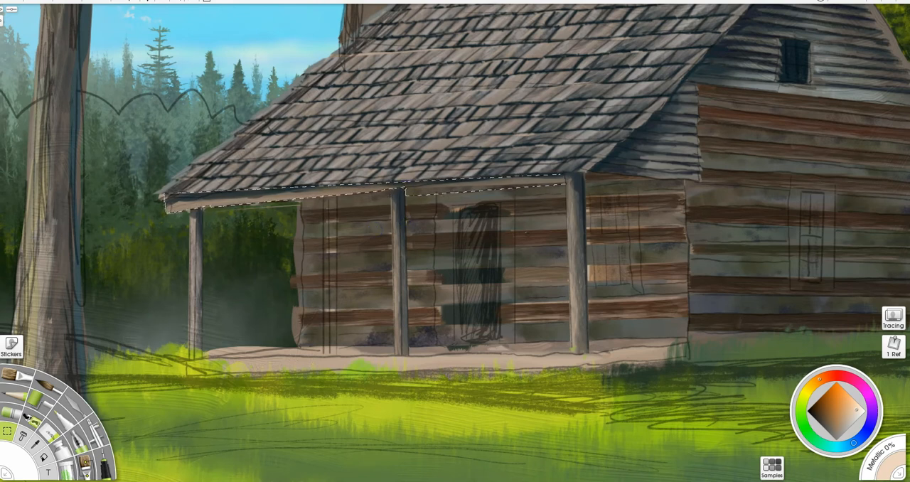
- Trim the lower strip between the middle post and the post nearest the gable wall out of the eave beam selection
left_click(569, 182)
left_click(538, 245)
left_click(382, 270)
left_click(383, 270)
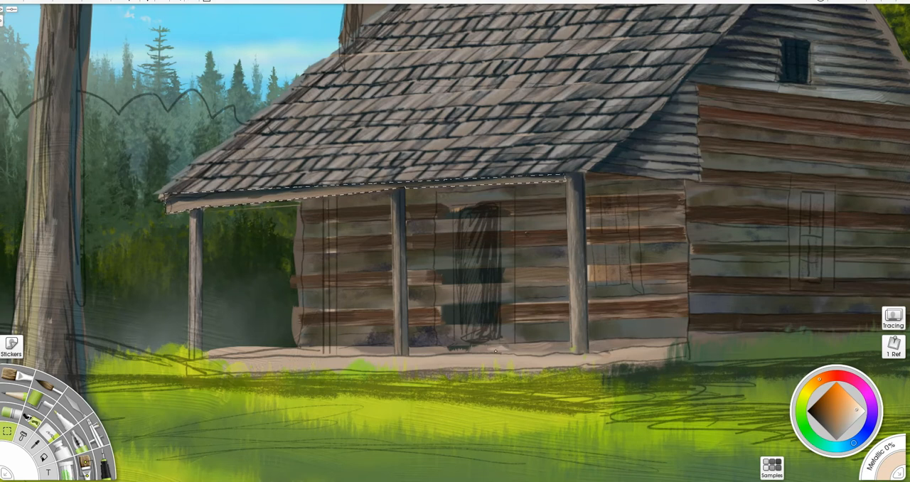
- Paint the selected eave beam with dark blue-grey and brown wood tones sampled from the painting, using a 30% brush size
key("b")
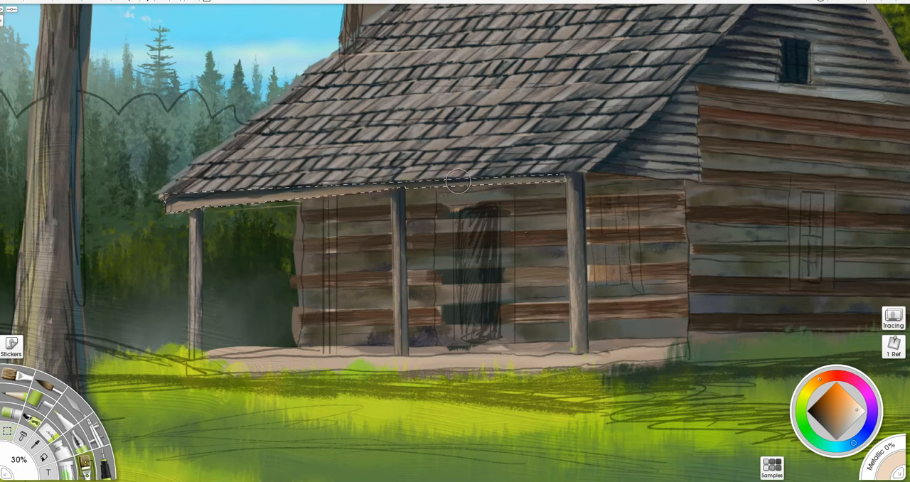
left_click(264, 192, "alt")
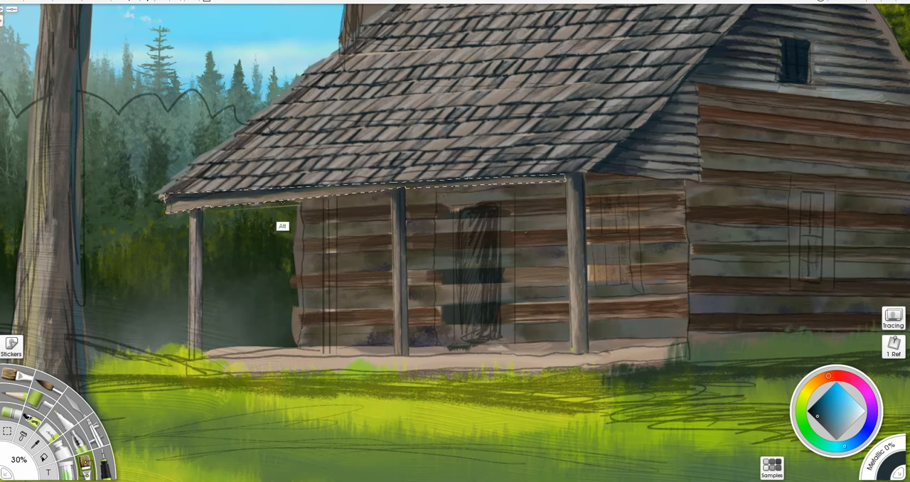
left_click(273, 200, "alt")
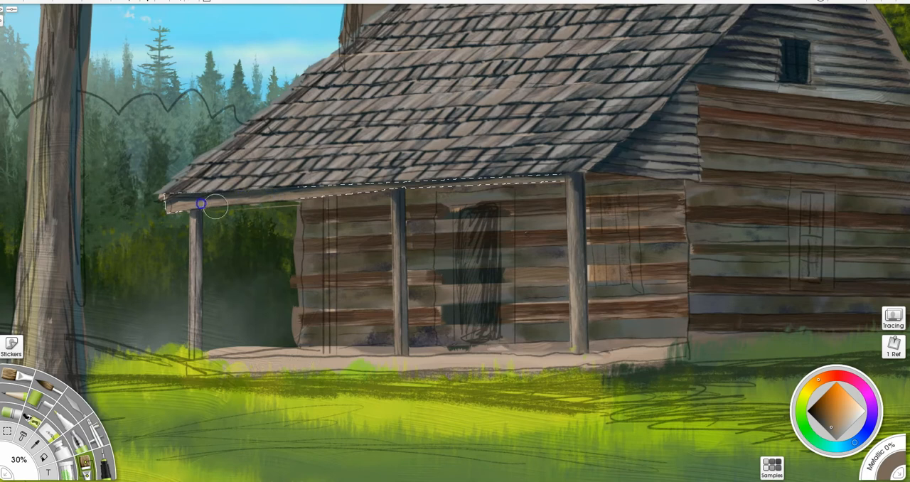
left_click(163, 204)
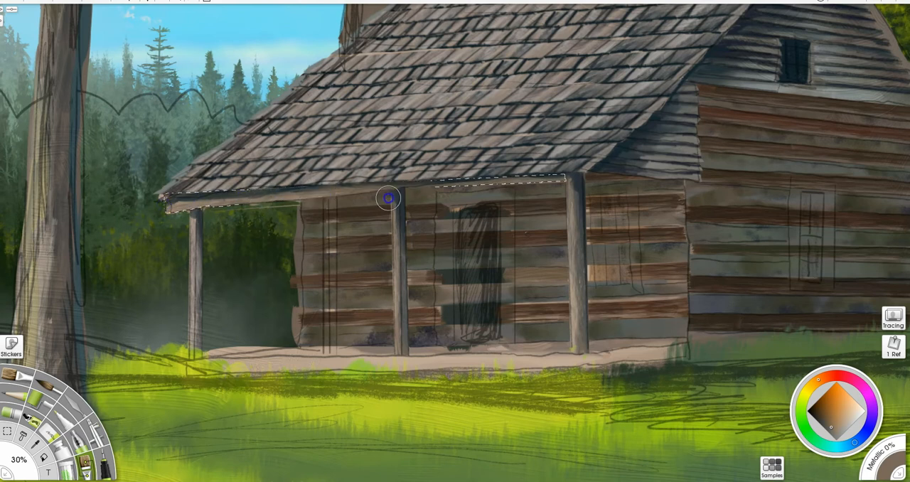
left_click(584, 175)
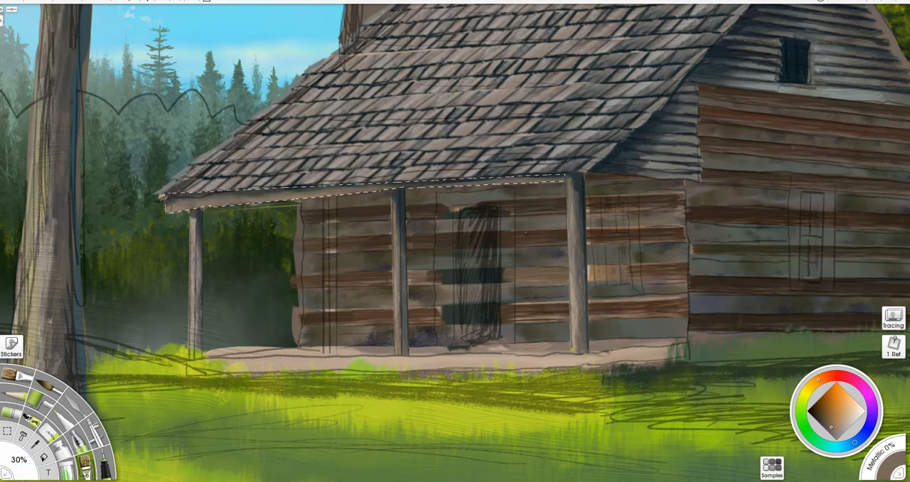
left_click(244, 194, "alt")
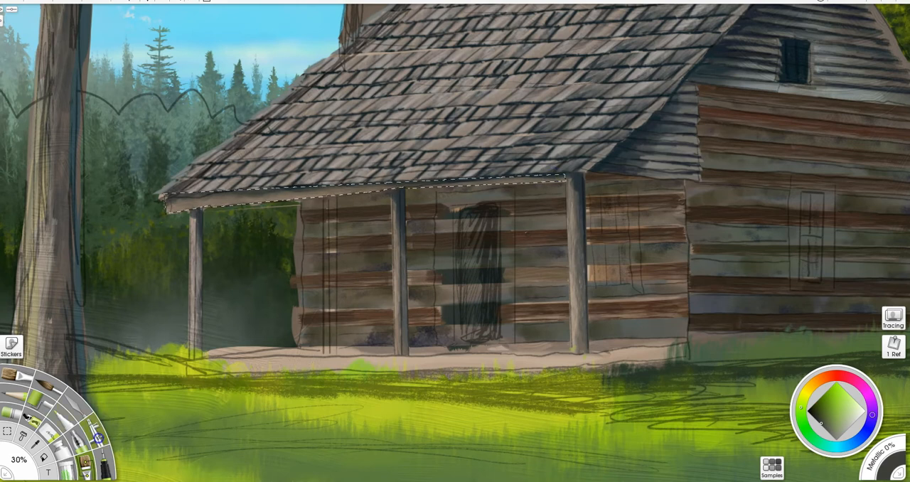
- Shade the selected eave beam with dark grey using the Airbrush, starting at 100% size and reducing it to 17%
left_click(97, 435)
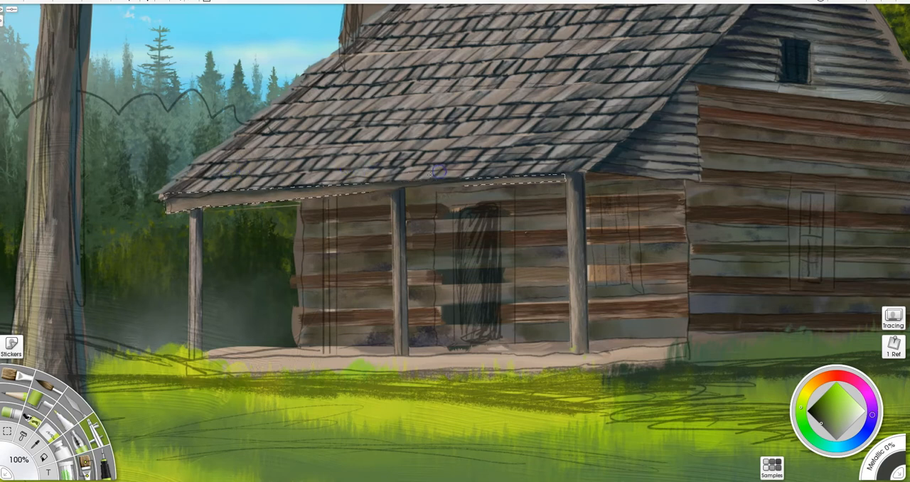
left_click_drag(541, 178, 571, 178)
left_click_drag(572, 178, 548, 177)
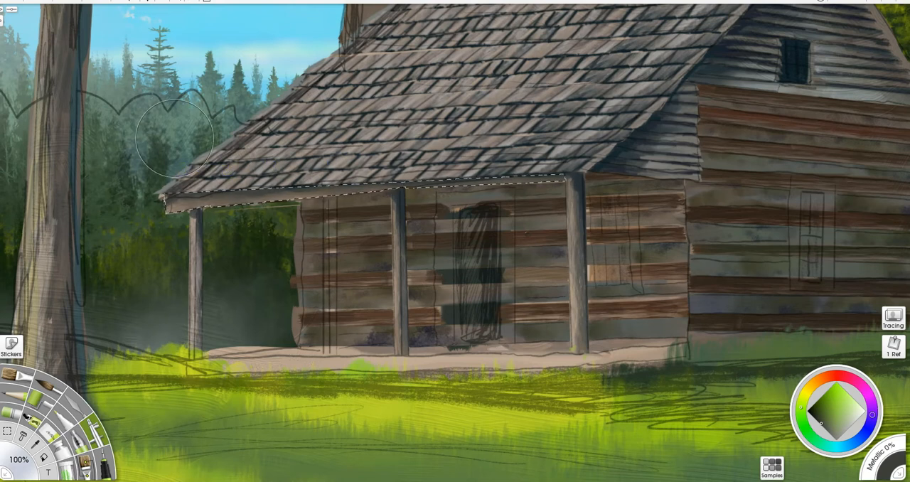
left_click_drag(501, 222, 360, 221)
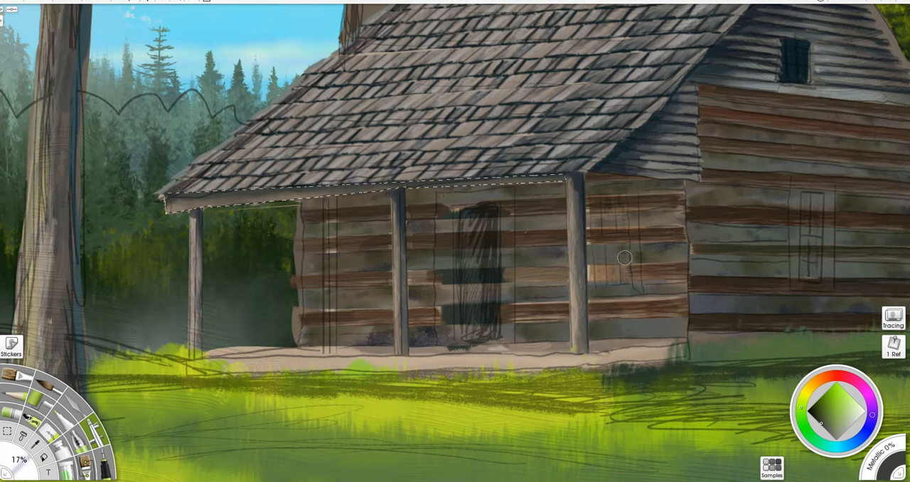
- Darken the eave beam with the brush at 54% size, clear the selection and touch up the beam's outer end
key("b")
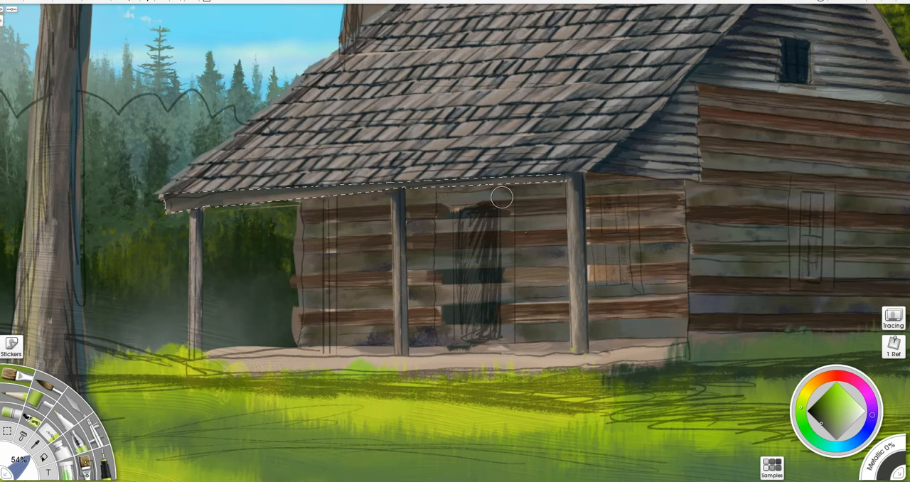
key("ctrl+d")
left_click_drag(175, 206, 174, 207)
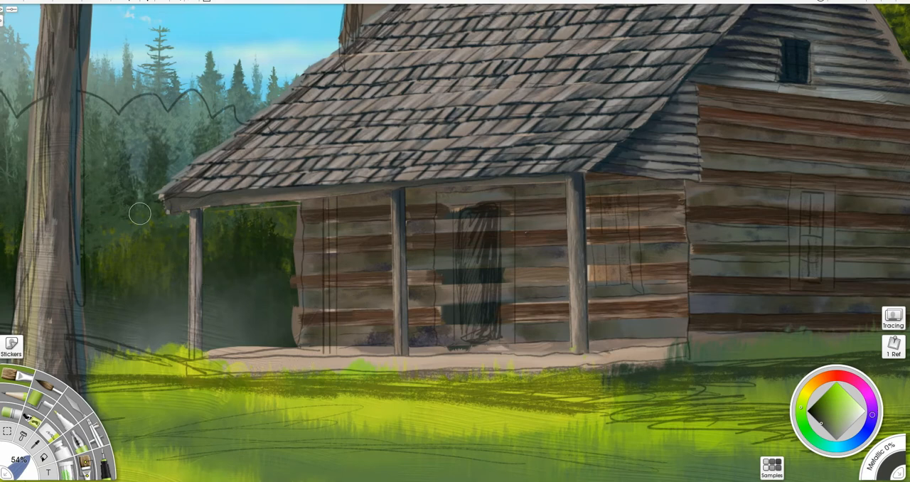
- Paint a near-black blue shadow on the eave beam's outer end and along its underside up to the cabin wall
scroll(142, 203, "up", 3)
left_click_drag(232, 214, 334, 229)
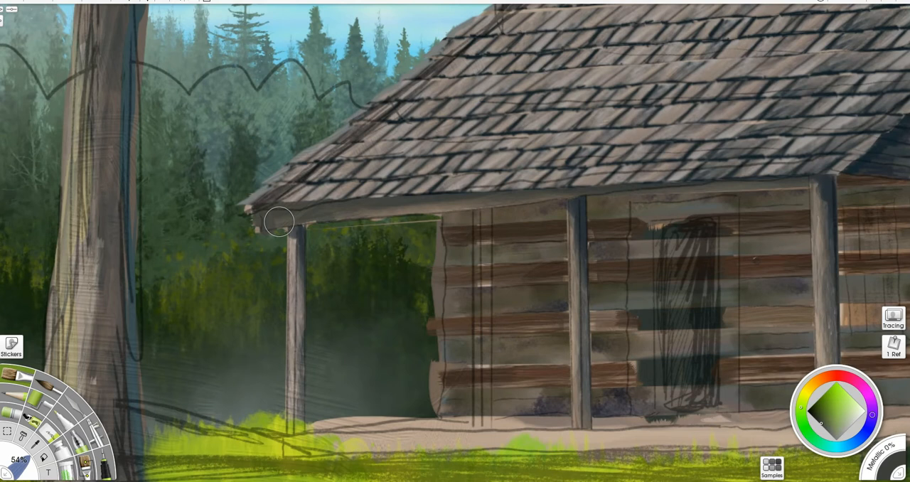
left_click(814, 413)
left_click(858, 440)
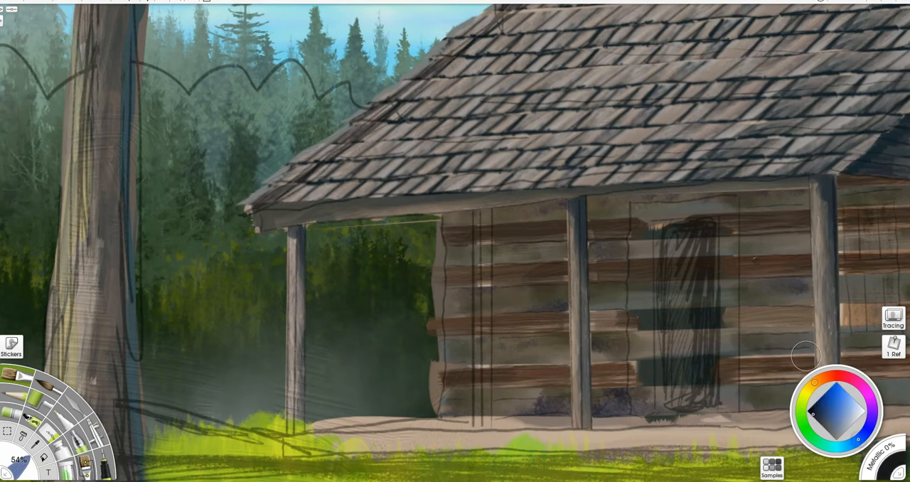
mouse_move(257, 224)
left_mouse_down()
mouse_move(303, 293)
mouse_move(277, 228)
mouse_move(262, 234)
mouse_move(257, 209)
mouse_move(269, 225)
mouse_move(262, 229)
mouse_move(287, 227)
mouse_move(255, 231)
mouse_move(441, 218)
mouse_move(260, 209)
left_mouse_up()
mouse_move(368, 229)
left_mouse_down()
mouse_move(362, 224)
mouse_move(441, 218)
left_mouse_up()
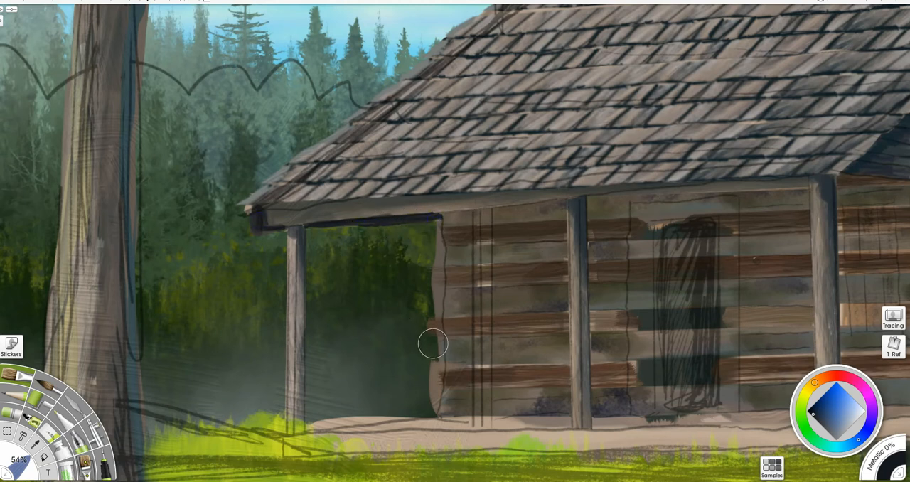
- Clean up the log wall's vertical edge beside the forest with the eraser at 12% size
key("e")
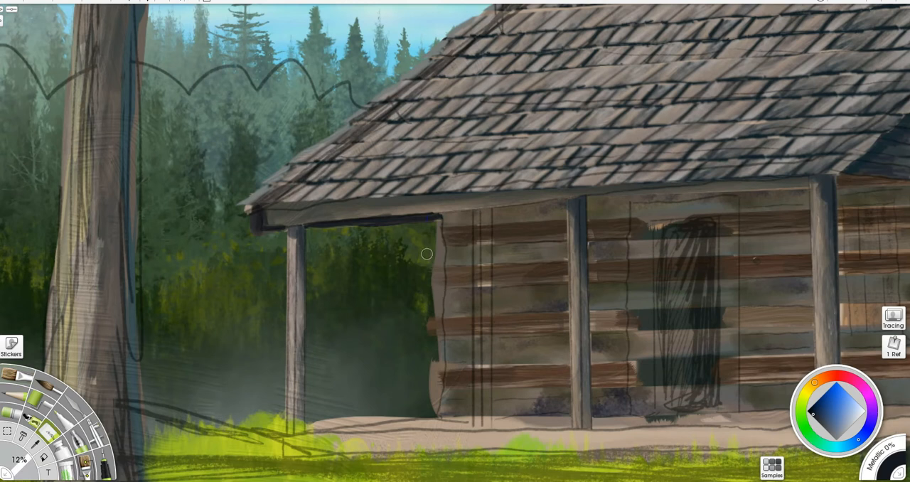
mouse_move(433, 242)
left_mouse_down()
mouse_move(438, 308)
mouse_move(424, 332)
mouse_move(430, 344)
mouse_move(431, 315)
mouse_move(439, 348)
mouse_move(432, 411)
left_mouse_up()
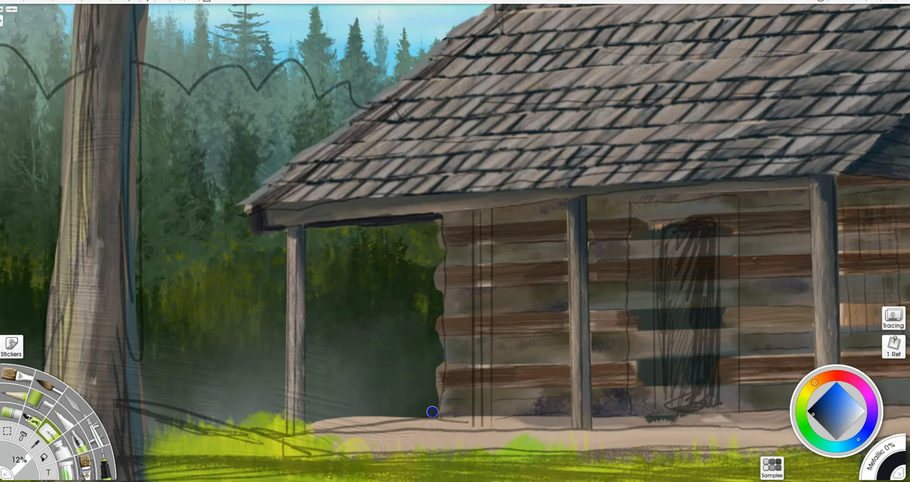
mouse_move(436, 362)
left_mouse_down()
mouse_move(433, 405)
mouse_move(440, 344)
left_mouse_up()
left_click_drag(434, 327, 438, 223)
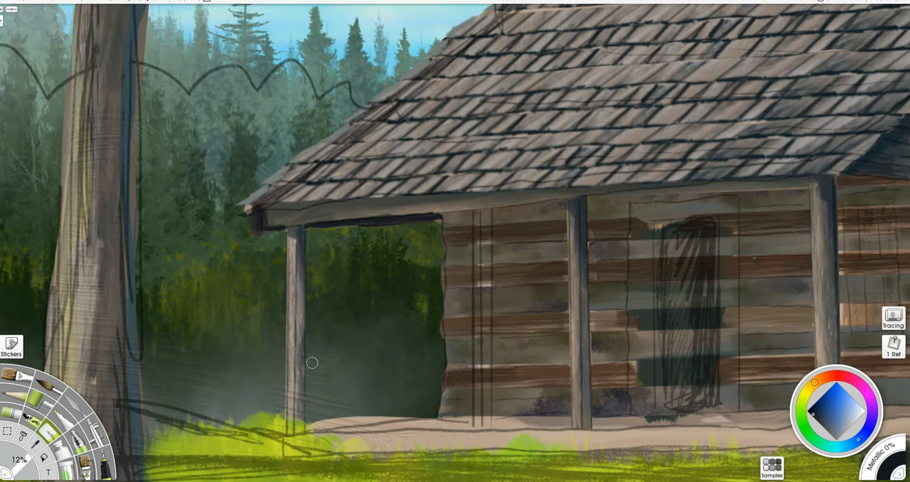
- Select the sketched narrow post in front of the log wall and lay in a dark base with a 30% brush
left_click(7, 431)
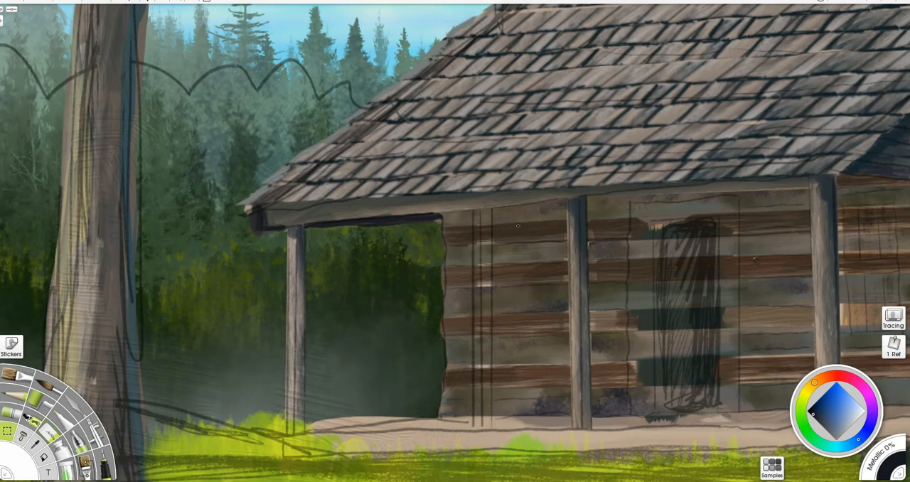
mouse_move(492, 207)
left_mouse_down()
mouse_move(492, 430)
mouse_move(479, 431)
mouse_move(472, 432)
mouse_move(472, 409)
mouse_move(473, 207)
left_mouse_up()
key("b")
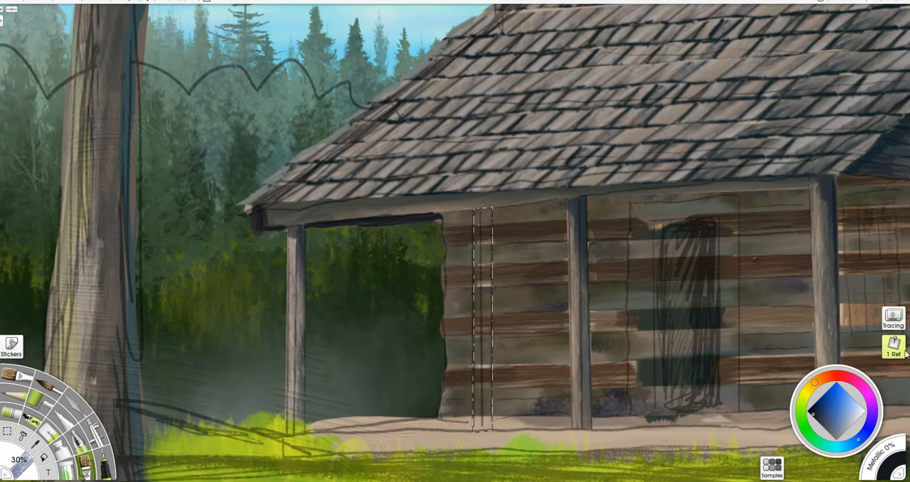
mouse_move(479, 198)
left_mouse_down()
mouse_move(483, 410)
mouse_move(482, 206)
left_mouse_up()
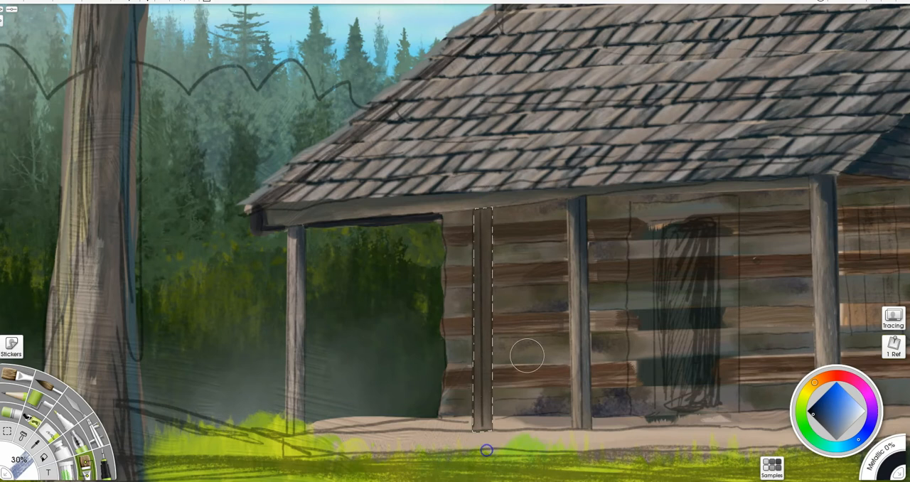
- Layer sampled blue-grey and grey-brown tones on the new narrow post at 30% brush size, and shade it with near-black at 54%
left_click(578, 236, "alt")
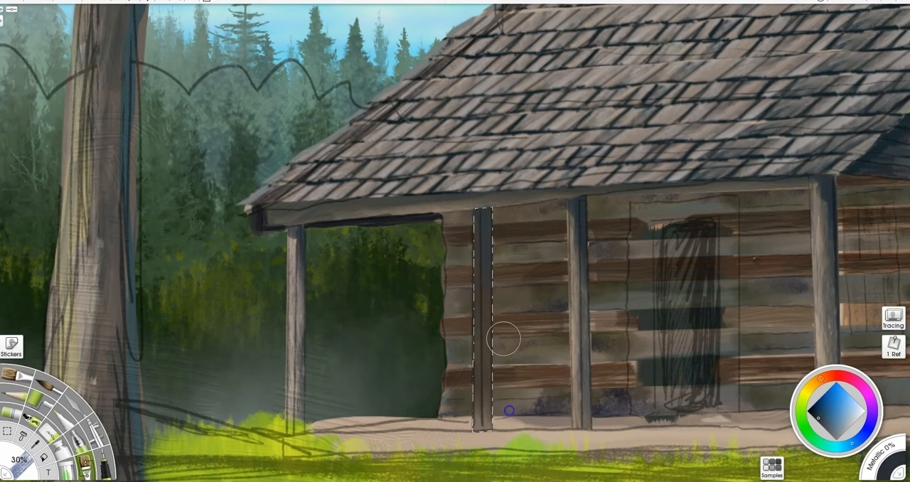
left_click(574, 387, "alt")
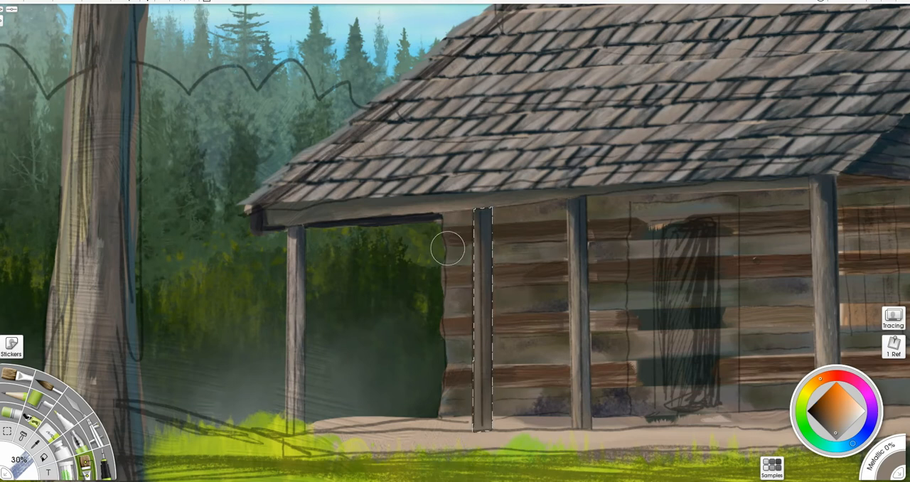
left_click_drag(474, 351, 474, 339)
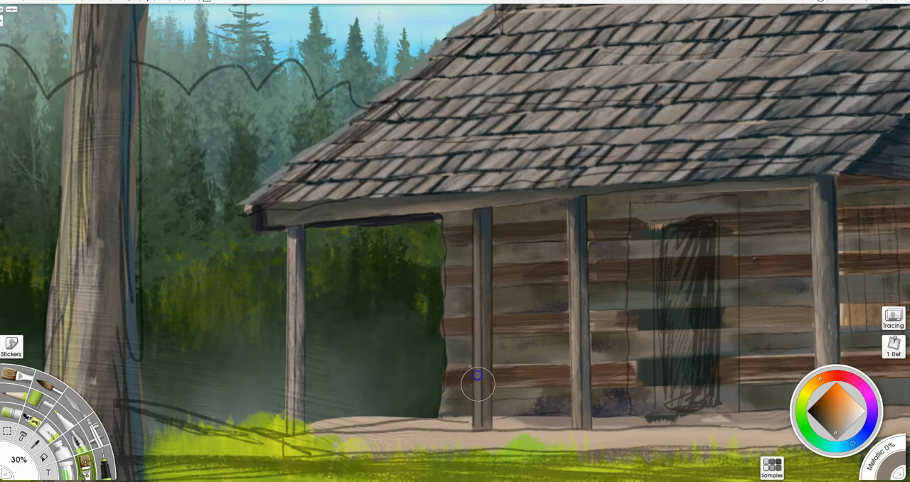
left_click_drag(475, 239, 475, 223)
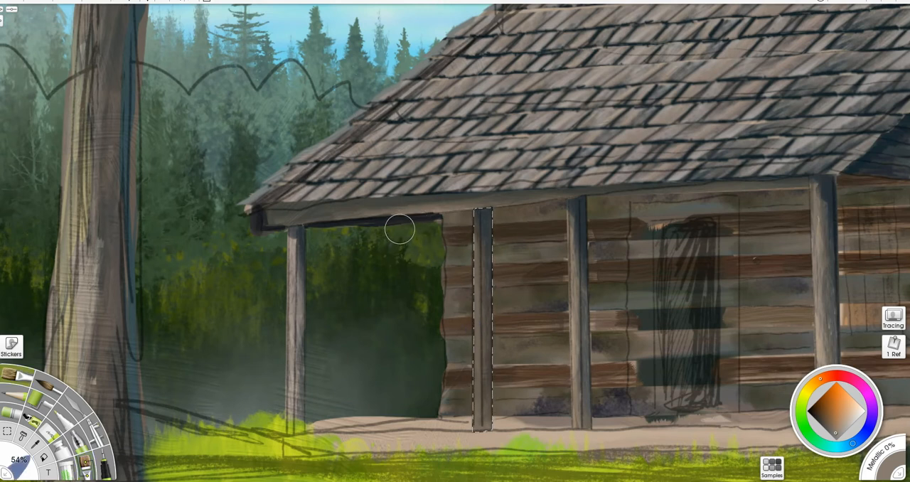
left_click(410, 219, "alt")
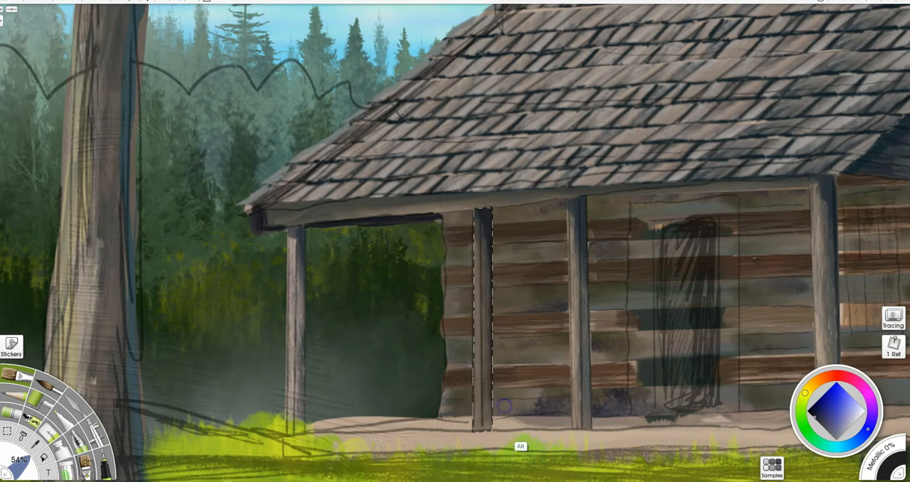
- Brush beige highlights sampled from the porch floor down the new narrow post, using brush sizes of 54% and 30%
left_click(518, 433, "alt")
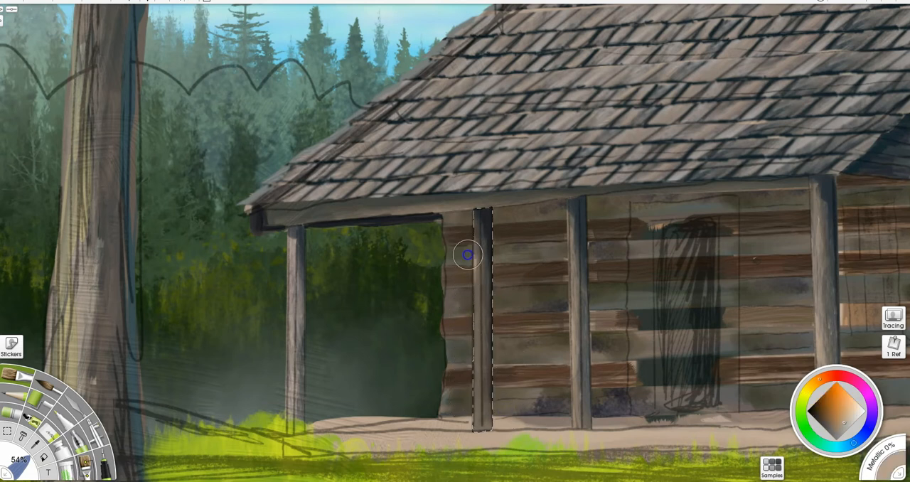
left_click_drag(466, 399, 462, 429)
key("b")
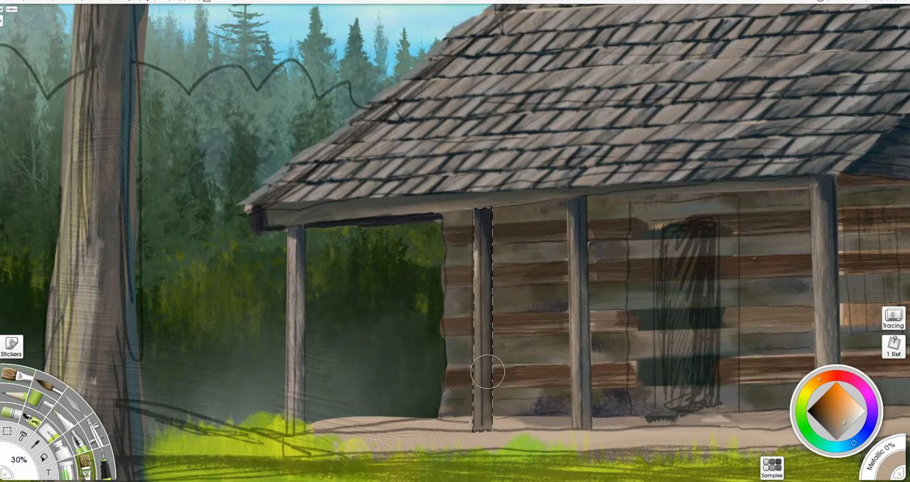
left_click_drag(476, 229, 482, 304)
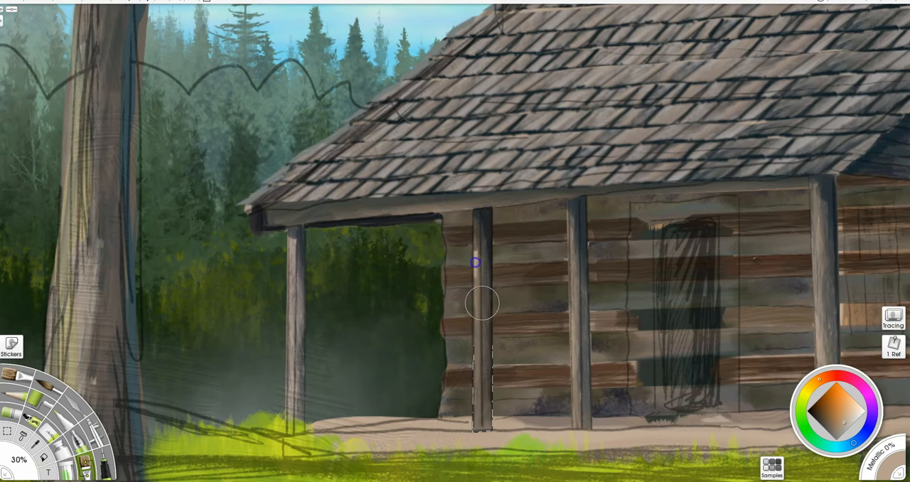
left_click_drag(482, 224, 483, 408)
left_click_drag(488, 251, 479, 403)
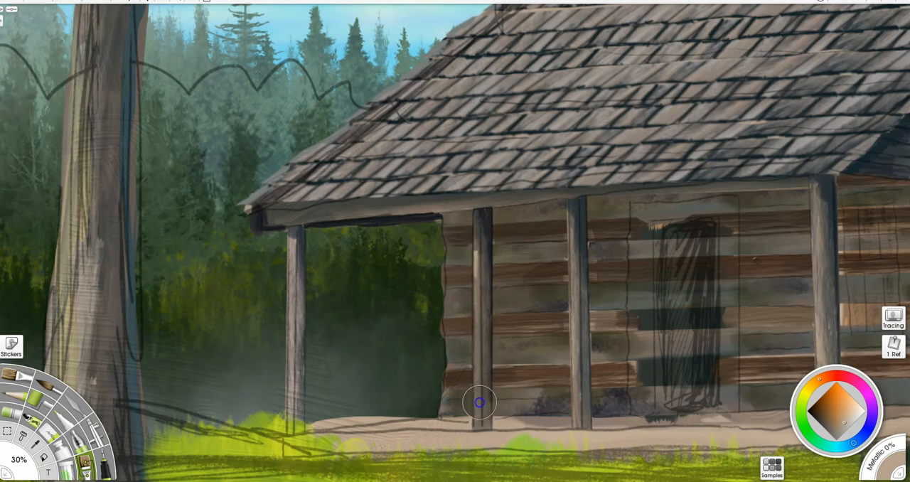
left_click_drag(486, 214, 489, 426)
- Outline the cabin doorway with a straight-edged selection and fill it with the eave shadow's near-black blue at 54% brush size
left_click(8, 433)
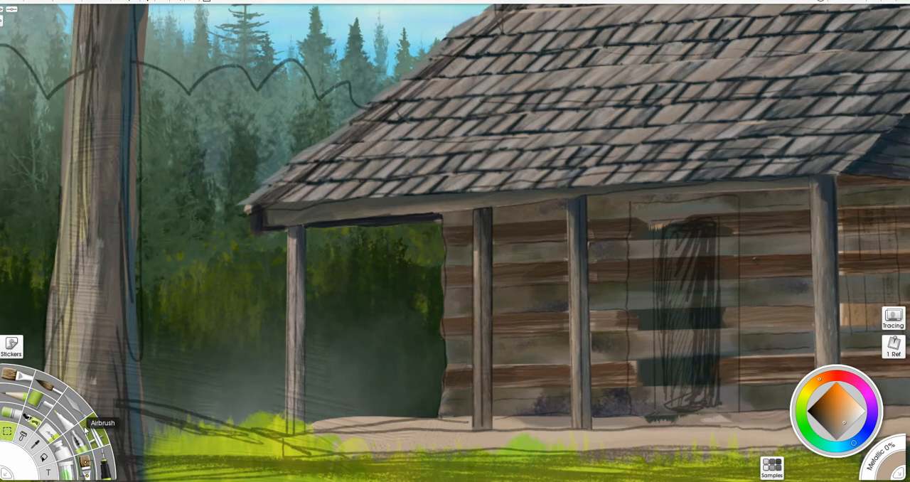
left_click(89, 428)
mouse_move(657, 415)
left_mouse_down()
mouse_move(660, 243)
mouse_move(652, 219)
mouse_move(710, 210)
mouse_move(720, 216)
mouse_move(722, 418)
mouse_move(721, 410)
mouse_move(659, 418)
mouse_move(665, 389)
mouse_move(658, 418)
left_mouse_up()
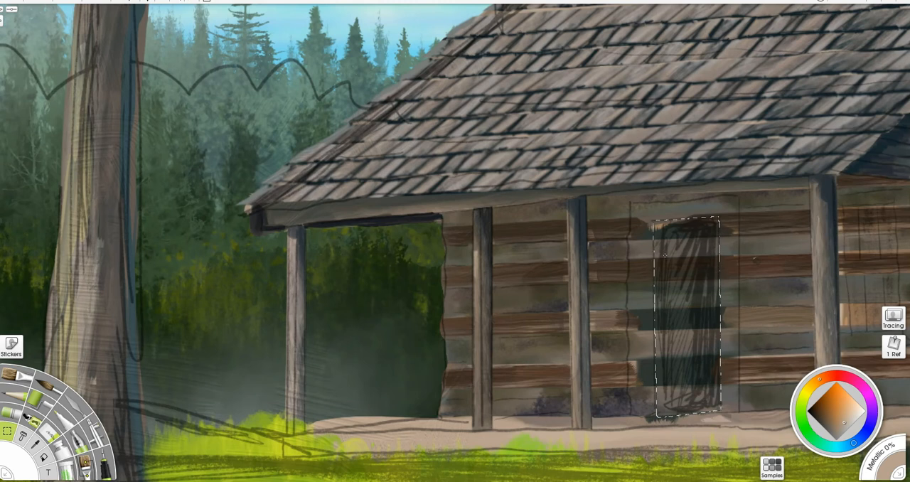
key("b")
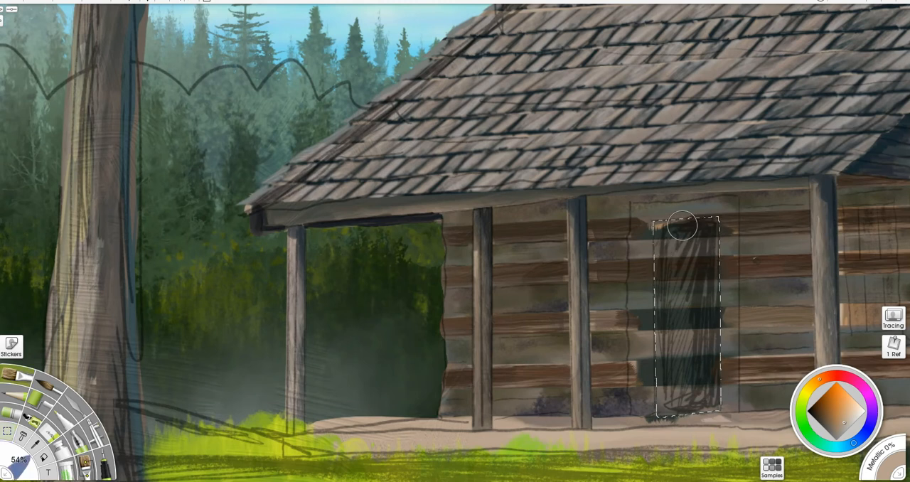
left_click(416, 215, "alt")
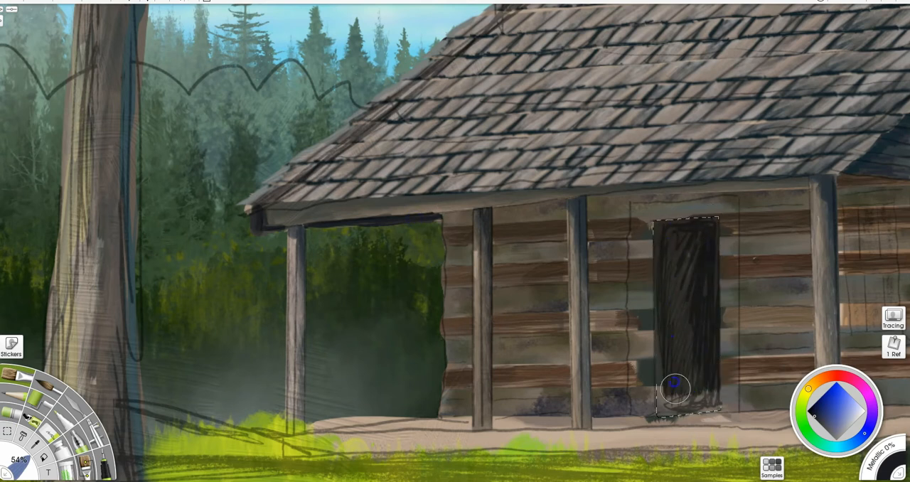
mouse_move(667, 370)
left_mouse_down()
mouse_move(716, 405)
mouse_move(699, 226)
left_mouse_up()
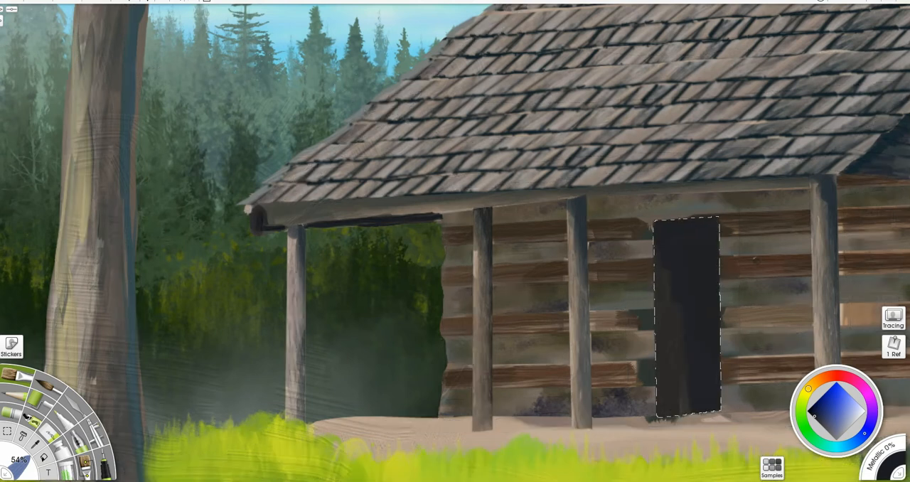
- Deepen the doorway's fill with a darker near-black blue, using brush sizes of 54% and 30%
left_click(811, 411)
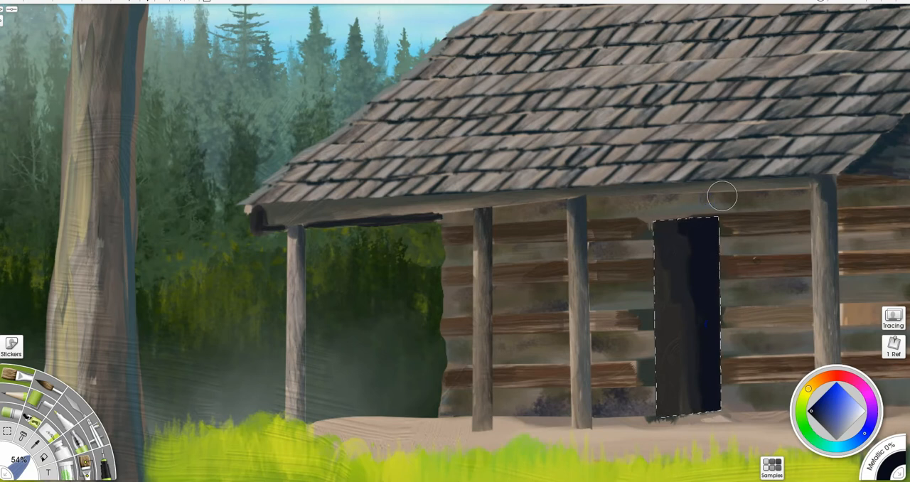
key("u")
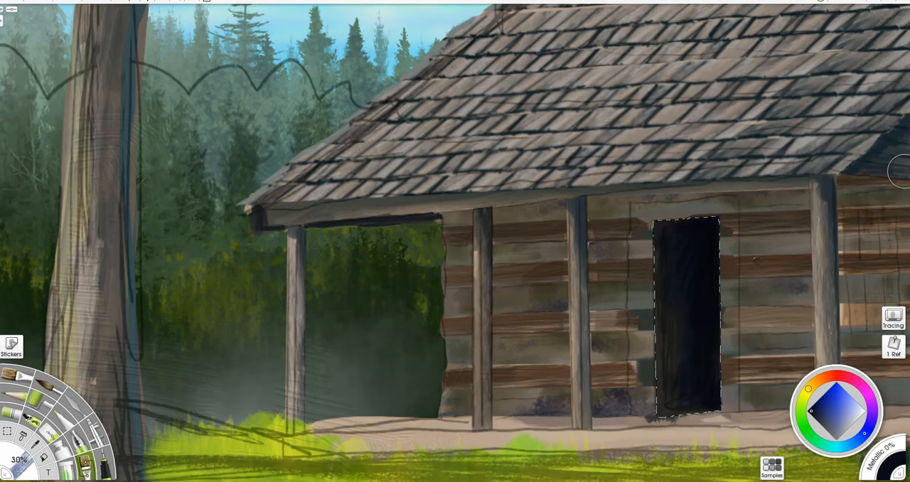
- Outline the door frame around the dark doorway with a straight-edged selection that follows its outer and inner edges
left_click(9, 430)
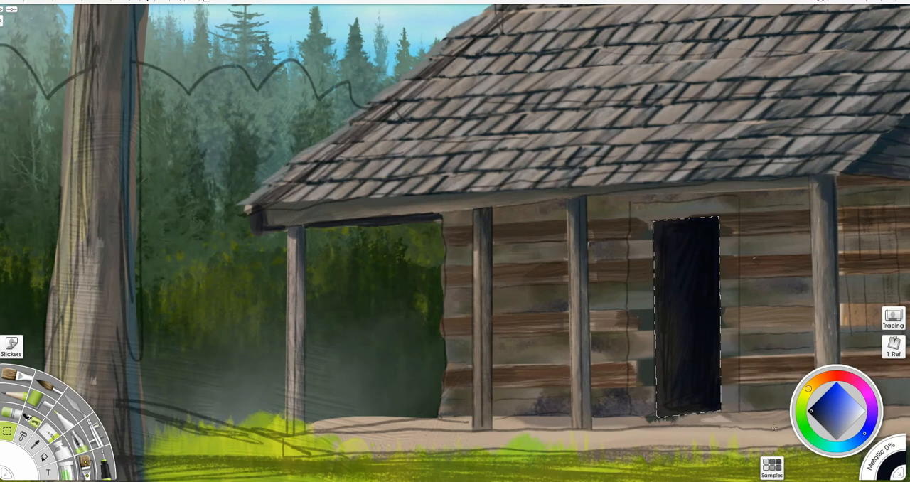
left_click(740, 410)
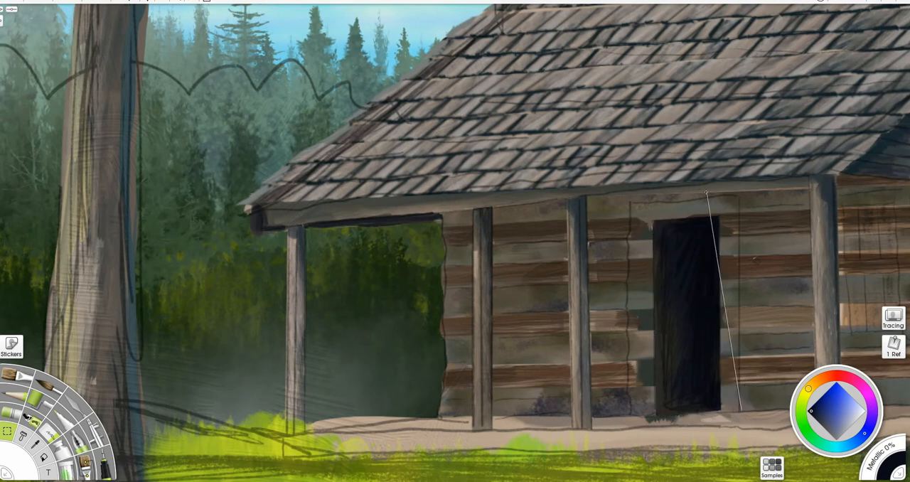
left_click(739, 197)
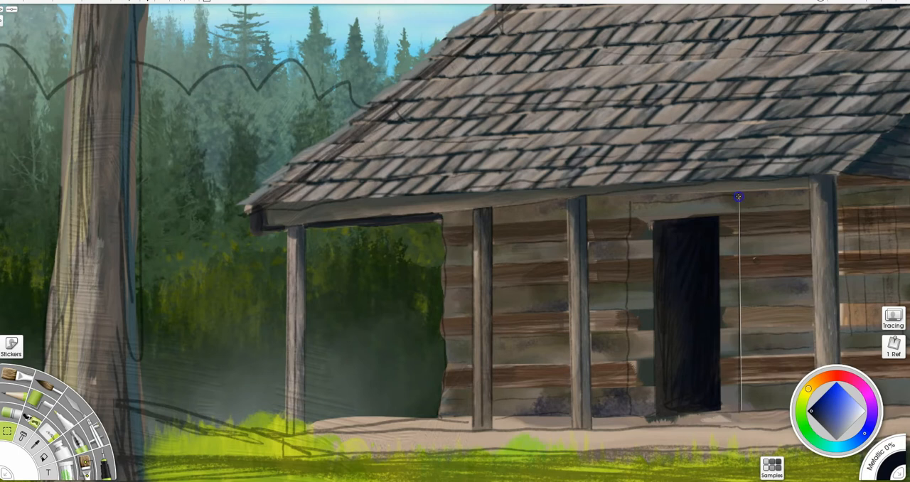
left_click(628, 200)
left_click(630, 416)
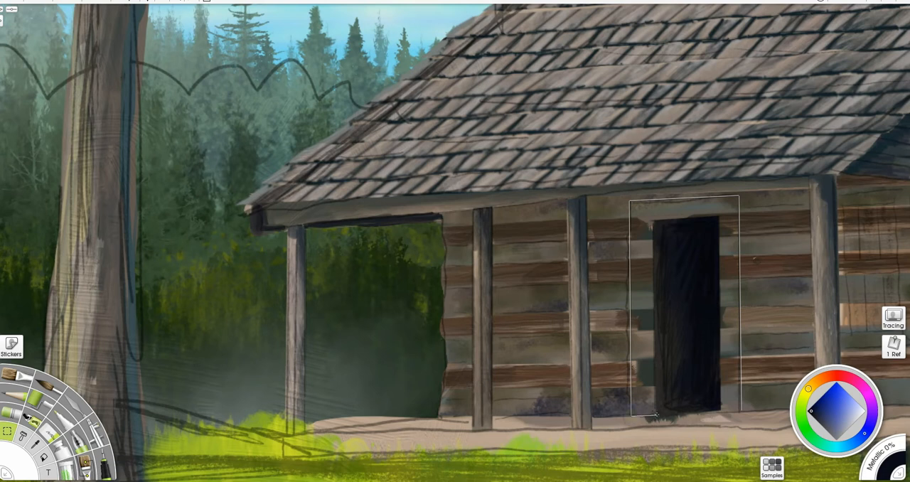
left_click(651, 222)
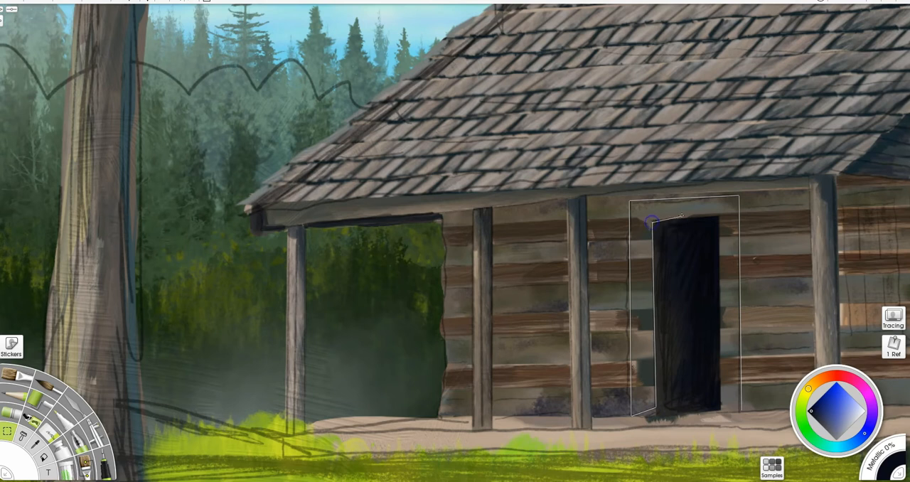
left_click(719, 216)
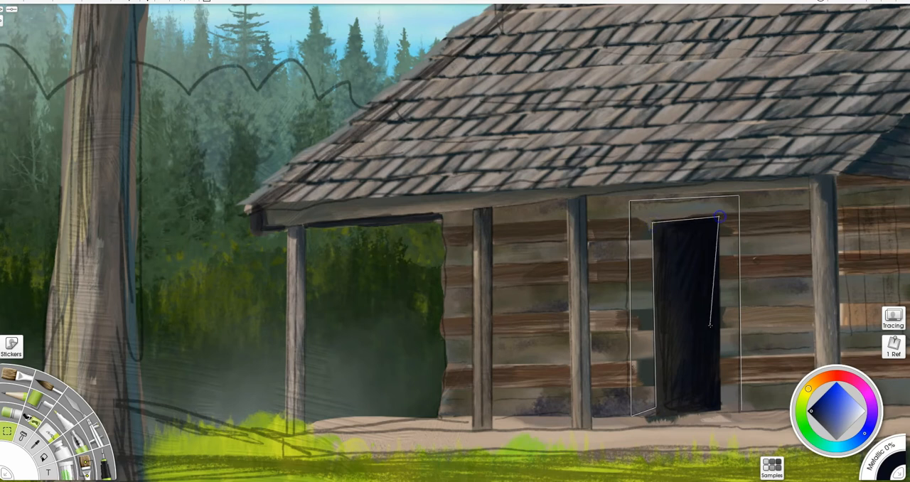
left_click(719, 410)
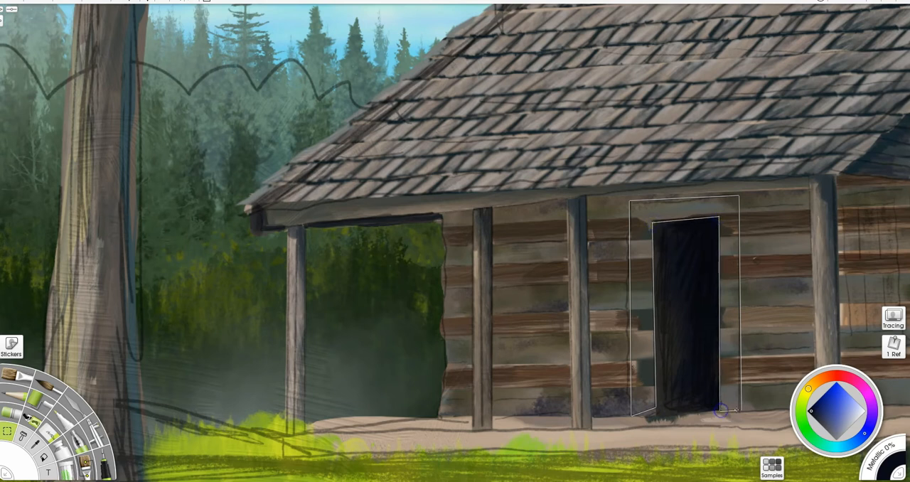
left_click(741, 410)
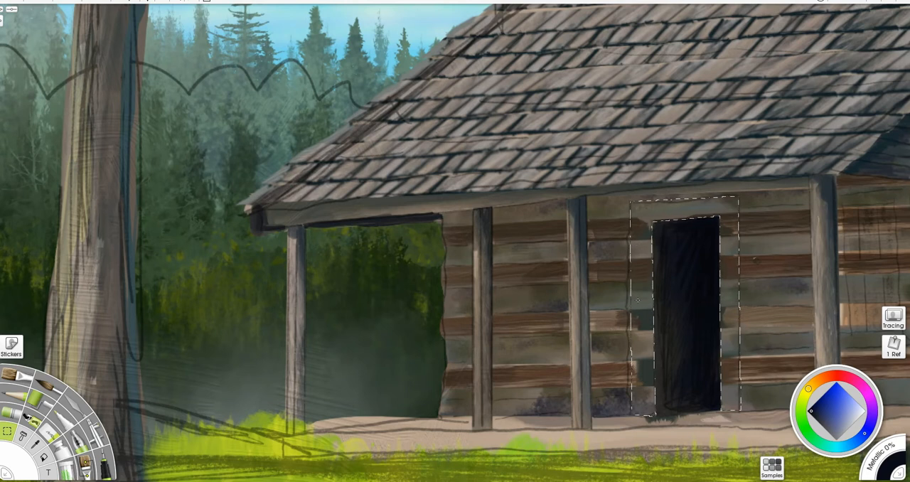
- Paint the selected door frame as weathered wood at 30%, using a dark base, tones sampled from the post and near-black shading, and deselect it
key("b")
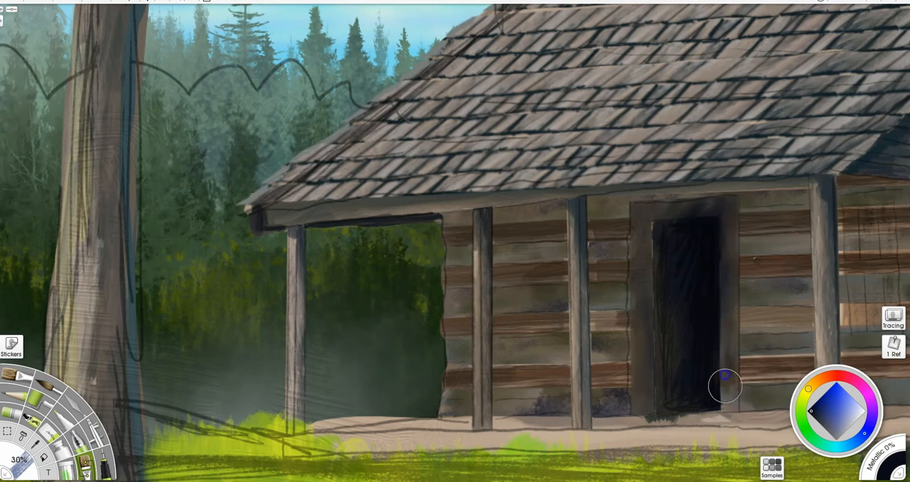
left_click(575, 369, "alt")
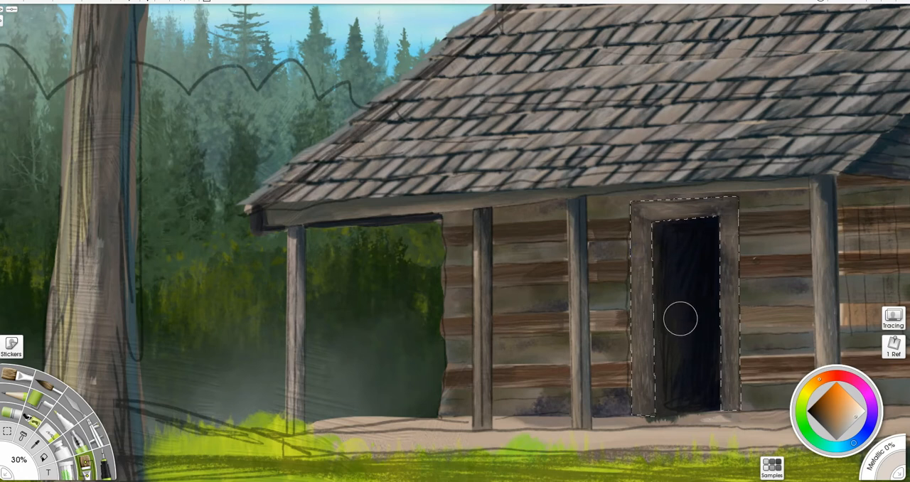
left_click(706, 317, "alt")
mouse_move(653, 335)
left_mouse_down()
mouse_move(640, 329)
mouse_move(638, 396)
mouse_move(632, 248)
mouse_move(633, 258)
mouse_move(717, 205)
mouse_move(707, 203)
mouse_move(732, 317)
mouse_move(730, 242)
mouse_move(736, 412)
left_mouse_up()
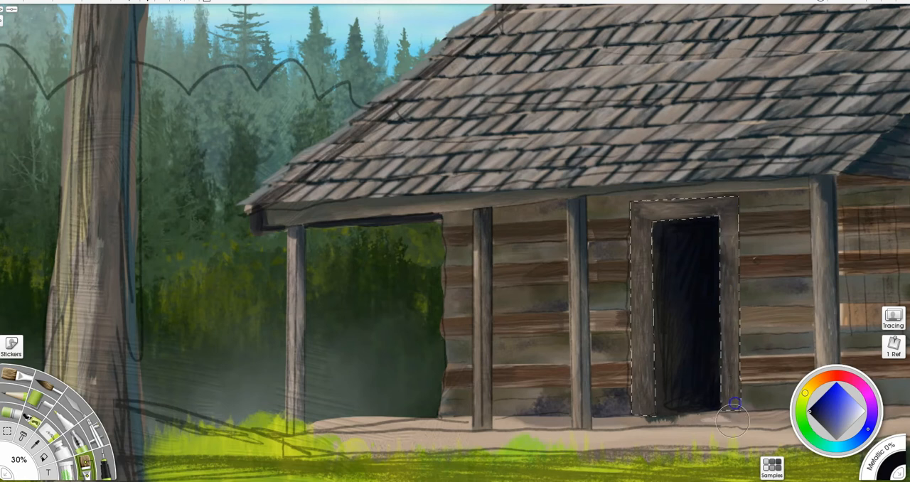
key("ctrl+d")
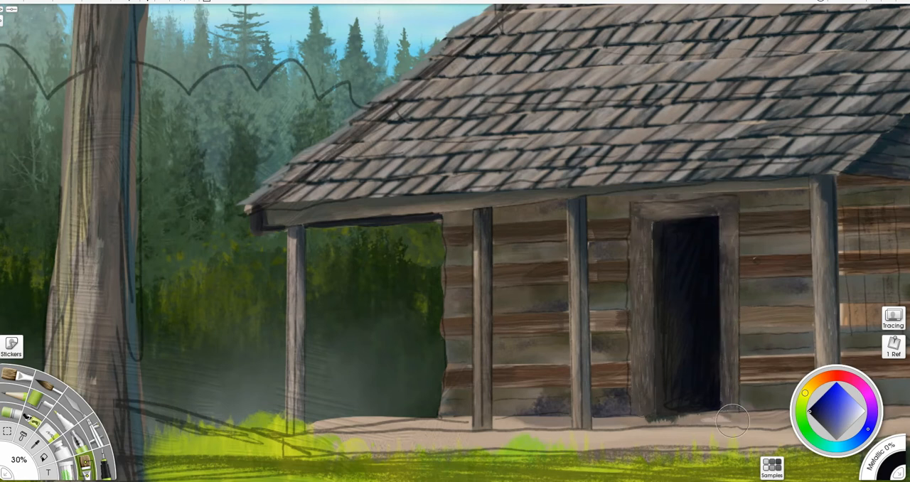
- Select a narrow strip along the inner side of the left door jamb with straight edges
left_click(9, 431)
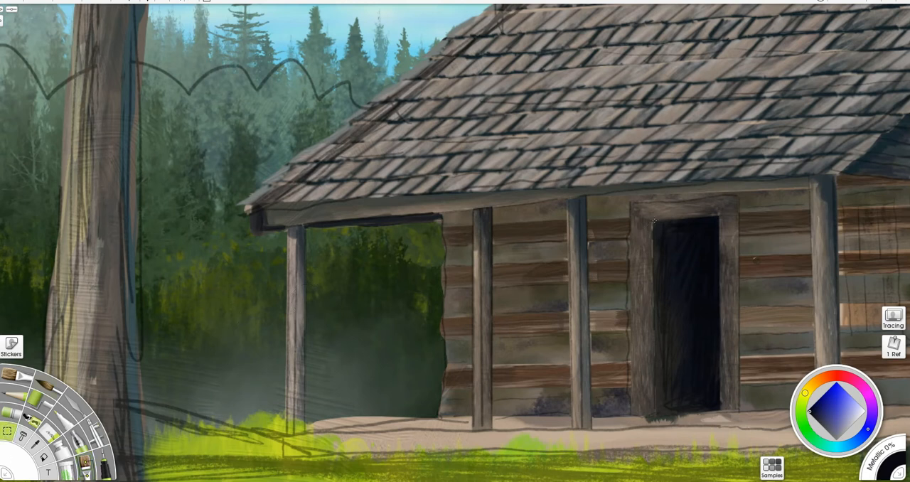
left_click(718, 216)
left_click(645, 220)
left_click(647, 418)
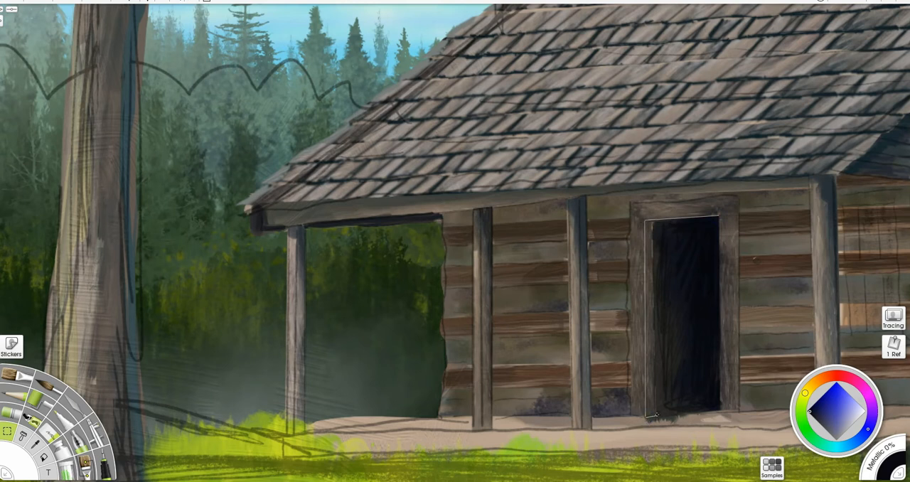
left_click(659, 411)
left_click(654, 222)
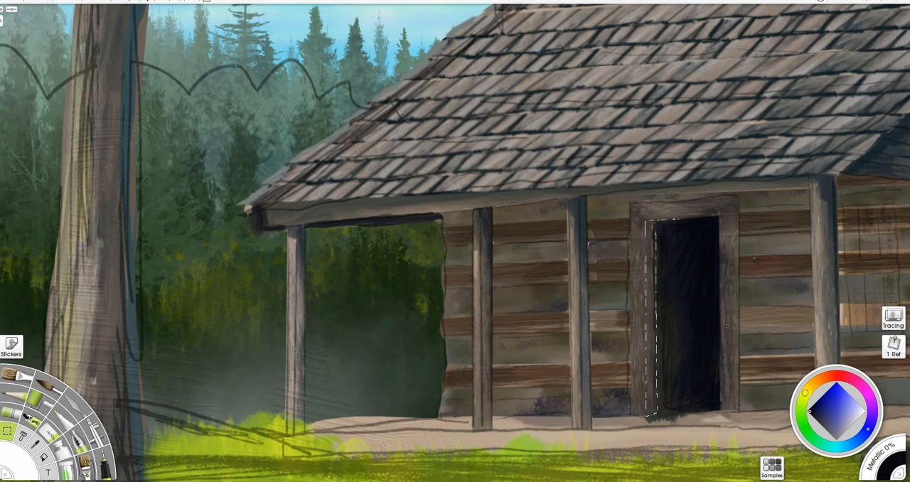
- Shade the jamb strip with near-black at 54%, brush in brown sampled from the porch floor at 30%, and clear the selection
key("b")
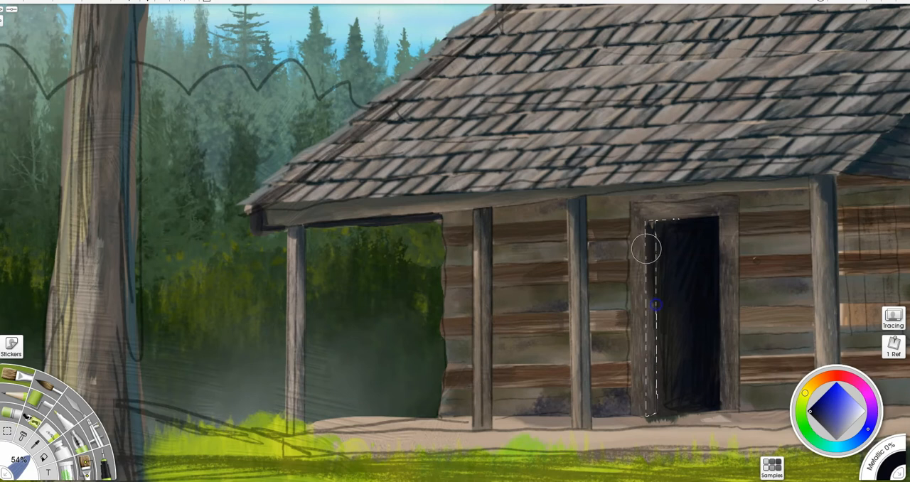
left_click_drag(653, 237, 655, 216)
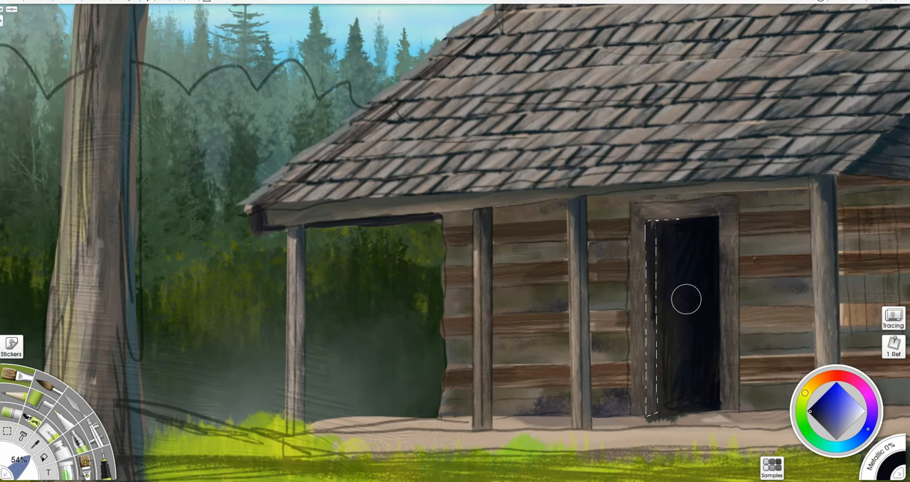
key("u")
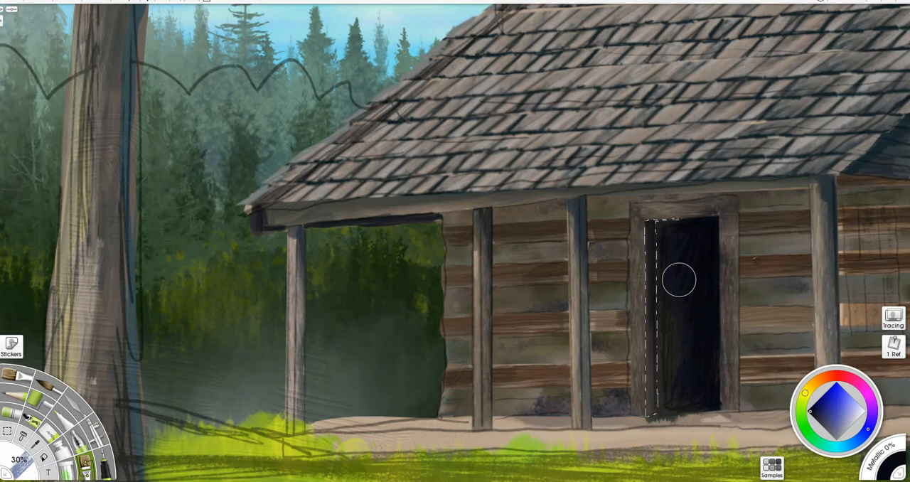
key("alt")
left_click(691, 425, "alt")
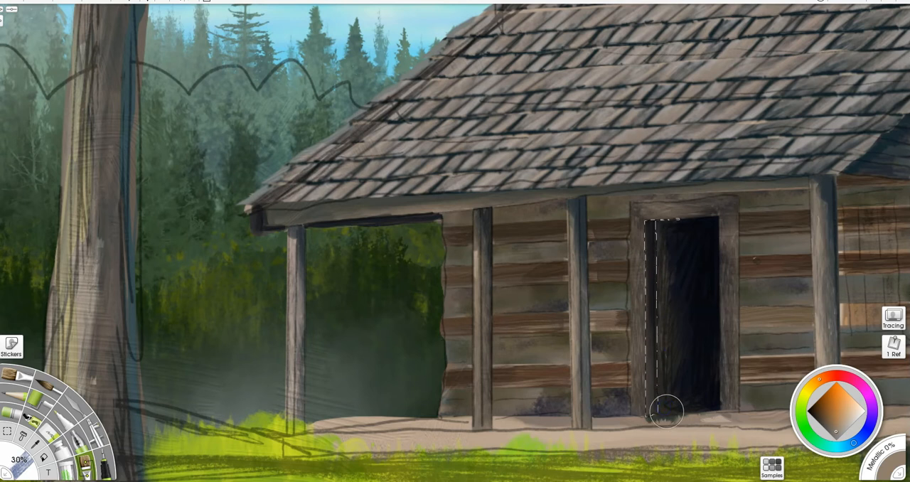
key("ctrl+d")
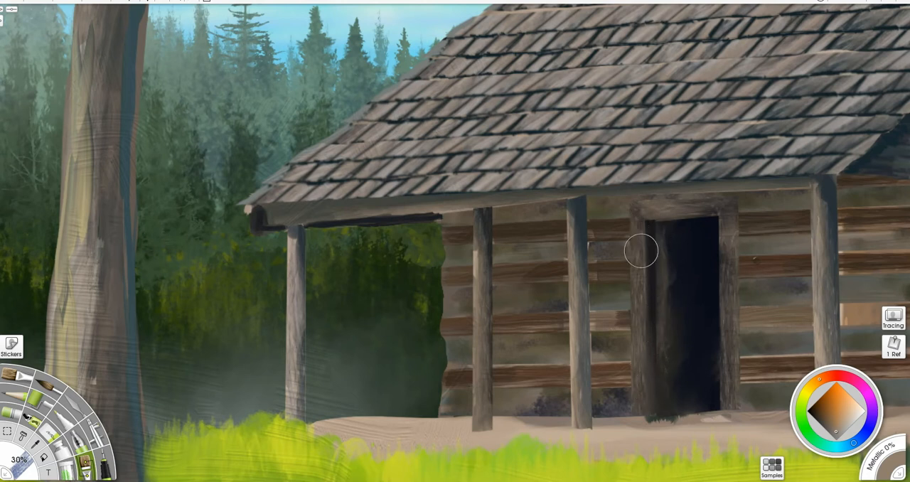
- Pencil near-black lines at 50% along the inner left jamb and the frame's right outer edge, and shade the jamb's base with a 13% brush
key("p")
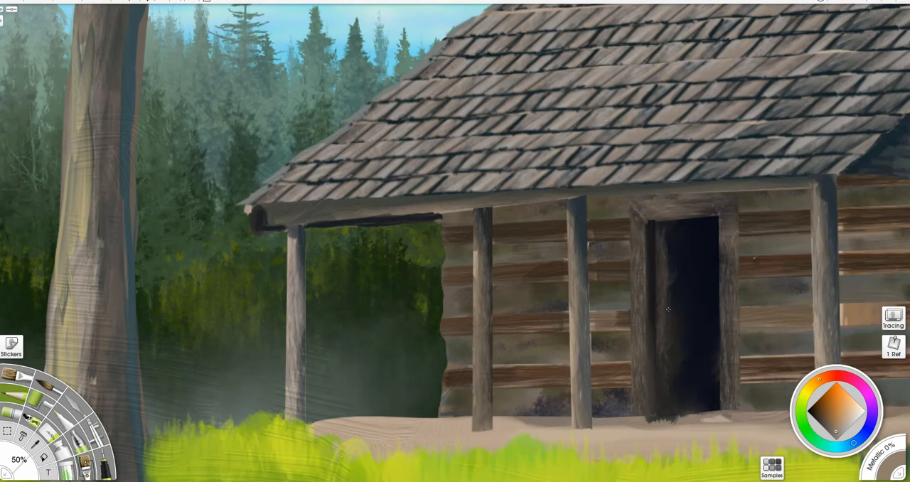
left_click(696, 303, "alt")
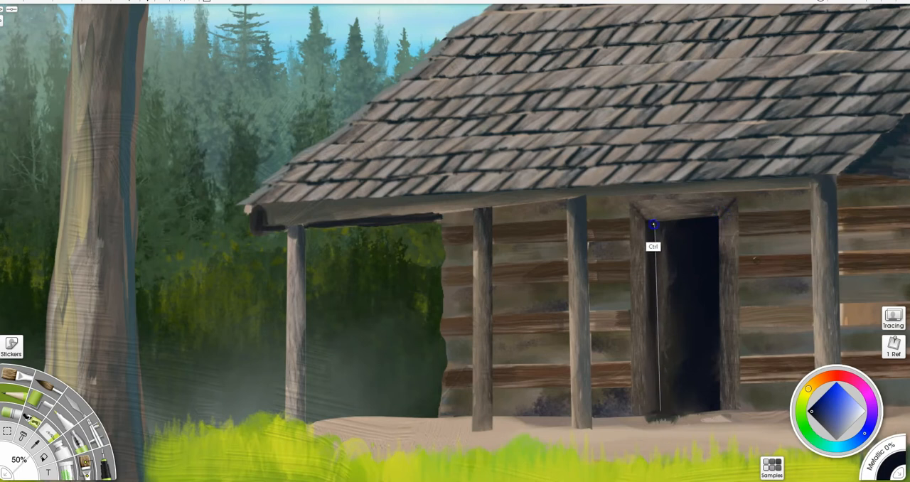
left_click_drag(647, 219, 651, 408)
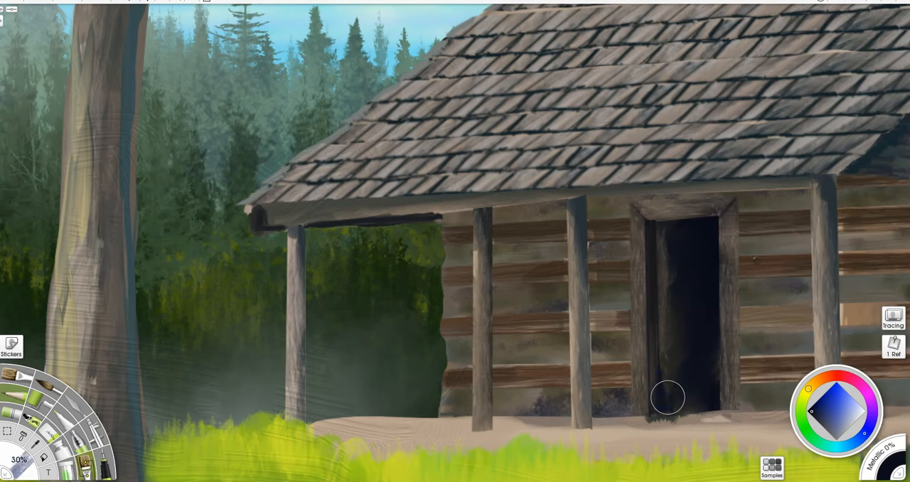
mouse_move(681, 388)
left_mouse_down()
mouse_move(640, 391)
mouse_move(664, 387)
mouse_move(668, 400)
left_mouse_up()
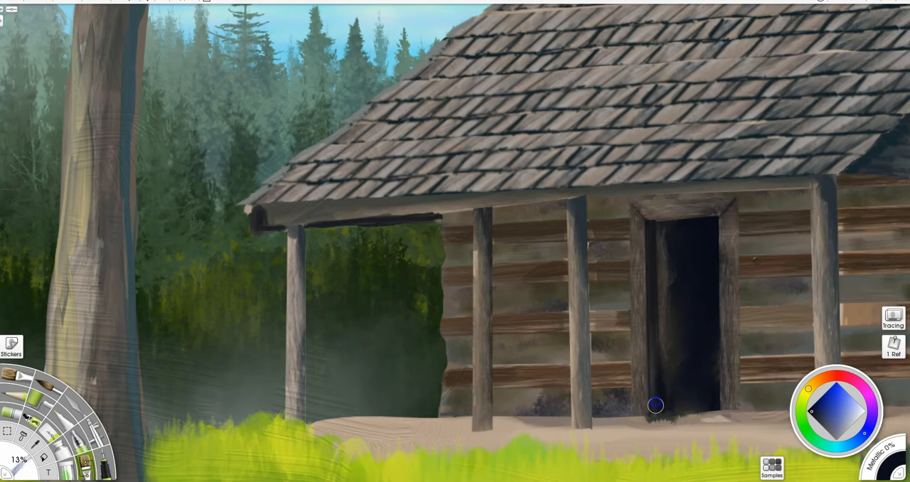
left_click_drag(656, 400, 659, 409)
key("p")
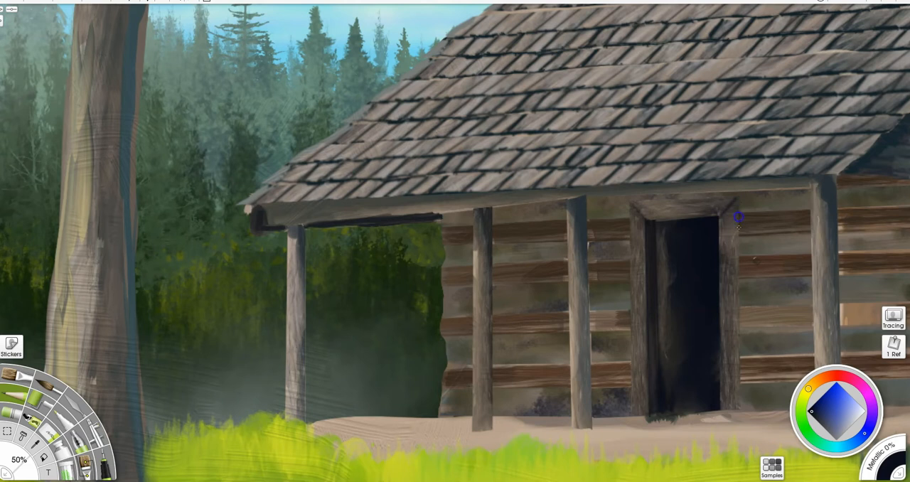
left_click_drag(740, 197, 741, 412)
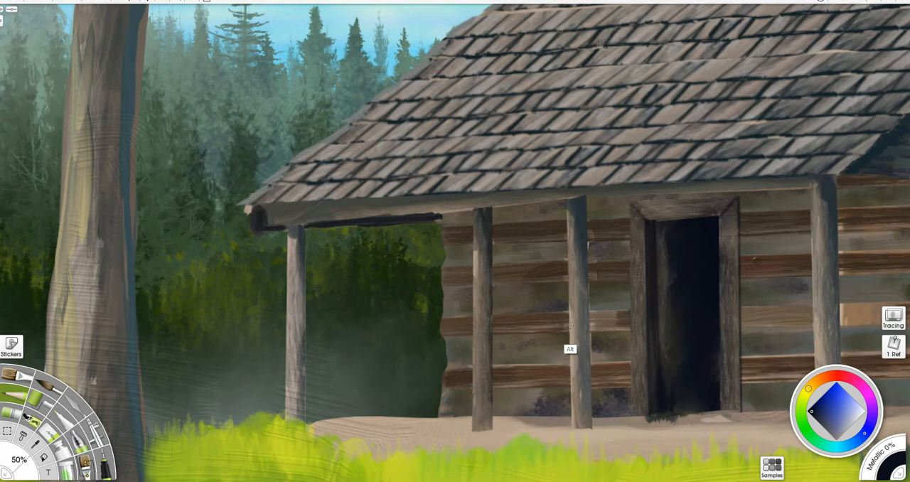
- Pencil light edges at 50% along the door frame's left side, right inner edge and lintel in brown sampled from the post
left_click(569, 349, "alt")
left_click_drag(630, 210, 634, 419)
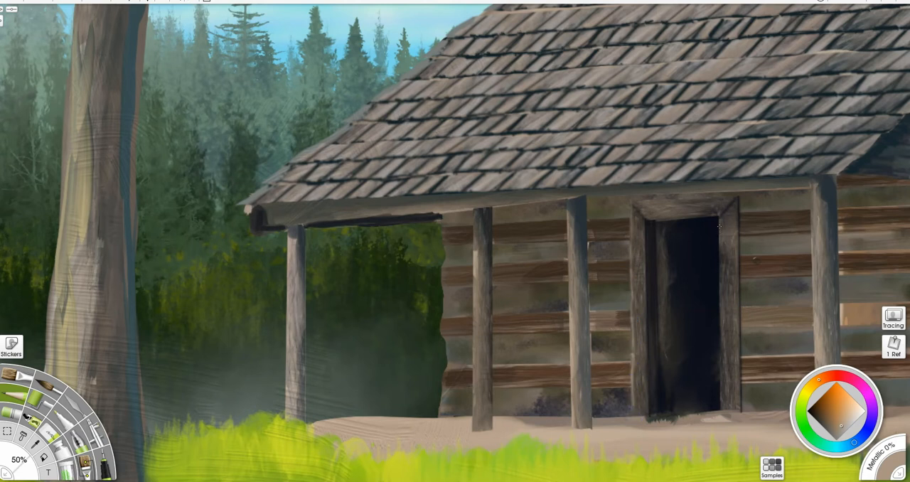
left_click_drag(722, 228, 720, 263)
left_click_drag(720, 283, 720, 404)
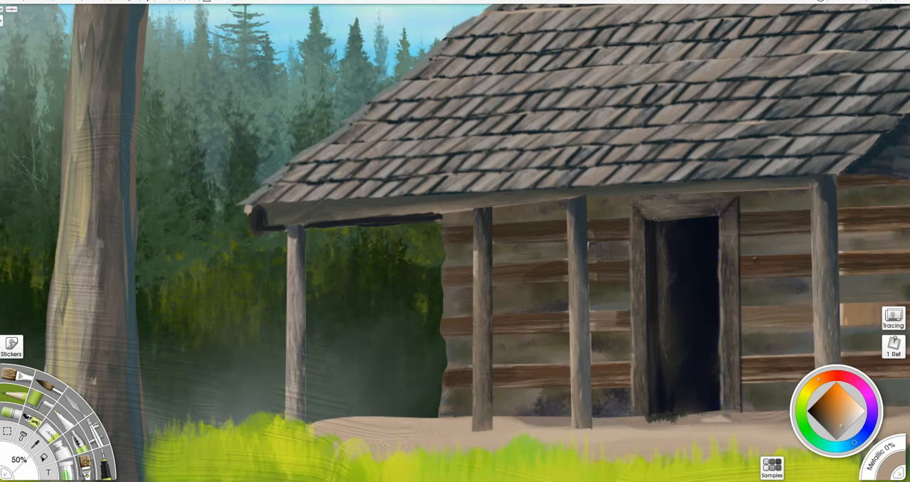
left_click_drag(679, 217, 705, 216)
- Sharpen the doorway's dark inner edges with a sampled near-black, and tidy the threshold with brown sampled from the porch floor
left_click(672, 380, "alt")
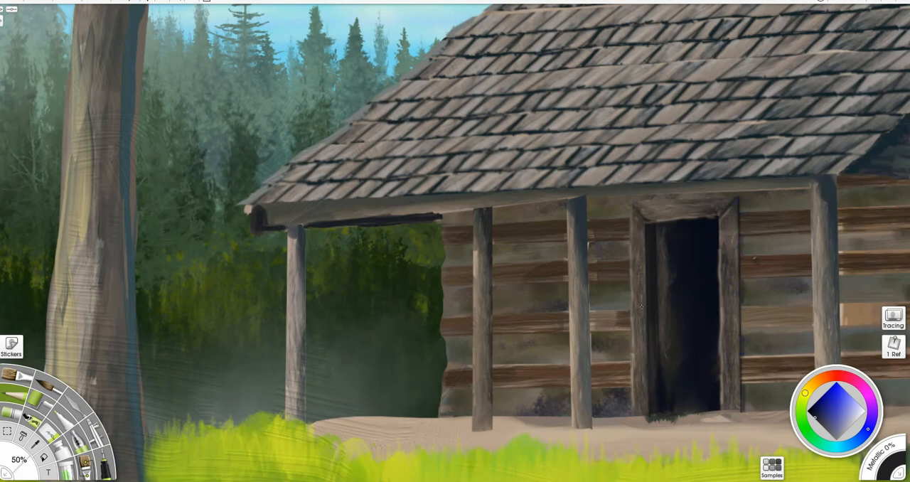
left_click(639, 448, "alt")
left_click_drag(647, 420, 727, 420)
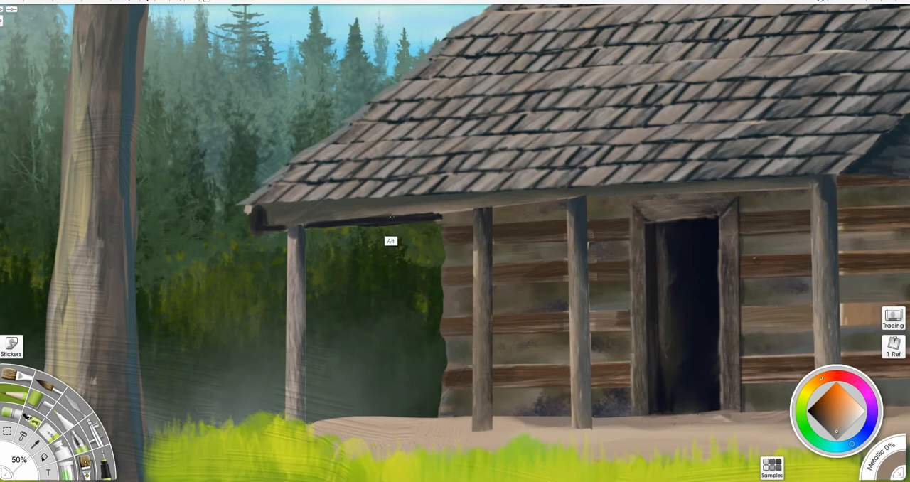
- Pencil the roof's lower edge at 50% with near-black sampled from the eave shadow and grey sampled from the shingles
left_click(383, 223, "alt")
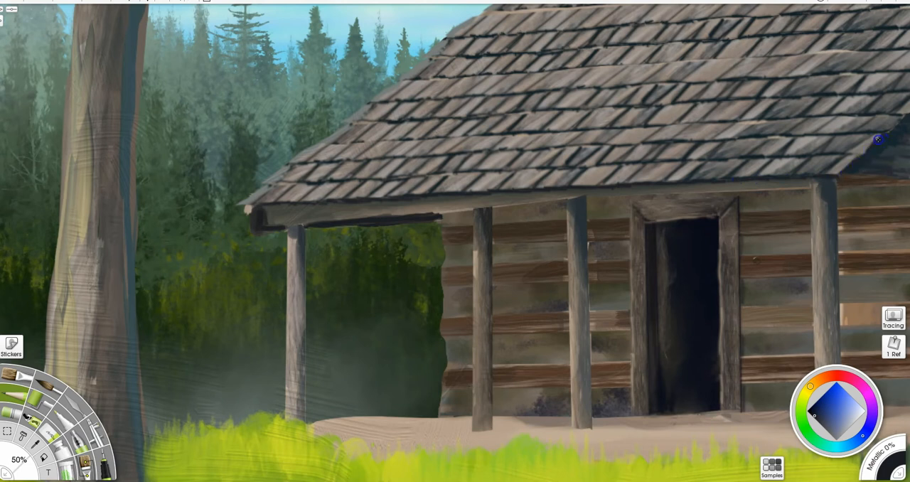
left_click(480, 185, "alt")
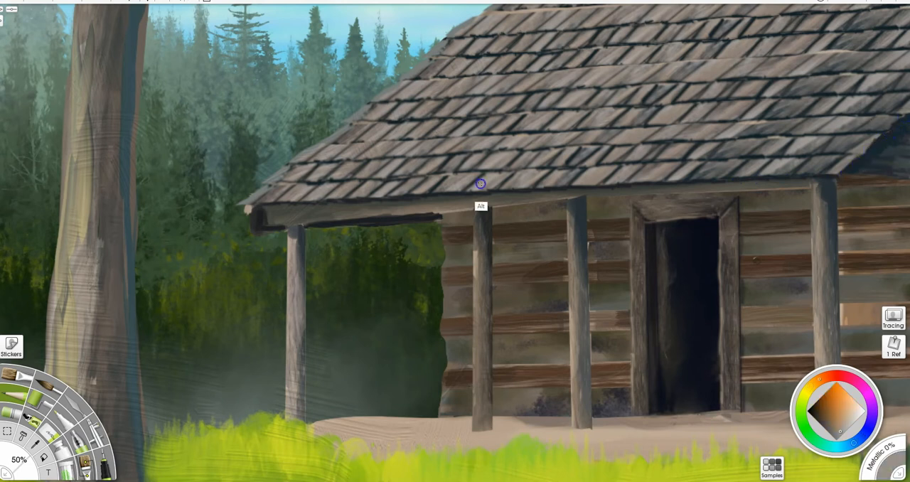
left_click_drag(240, 205, 445, 190)
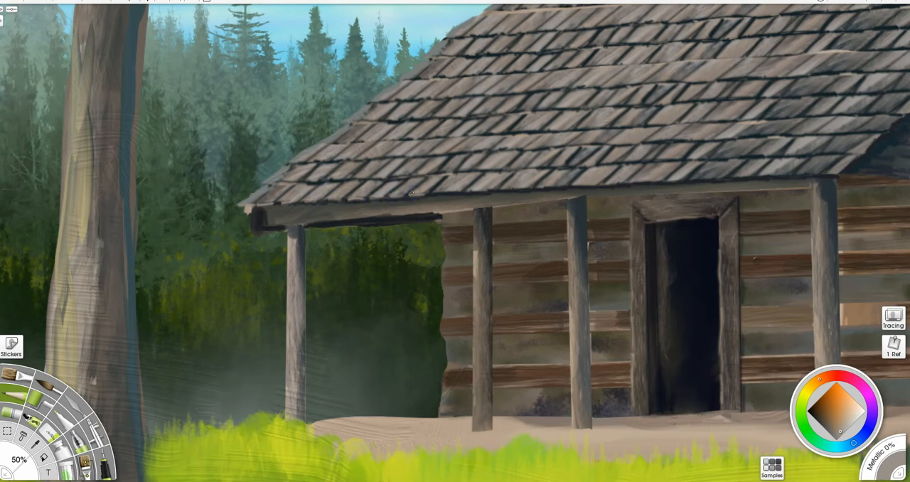
- Trim the eave's outer corner with a 12% eraser and pencil the roof's lower edge out to its tip in near-black at 50%
left_click_drag(437, 194, 604, 183)
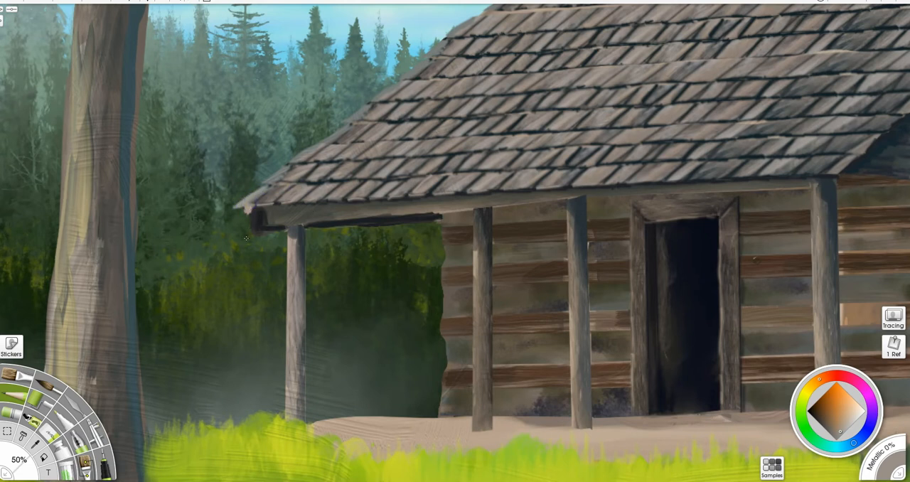
key("e")
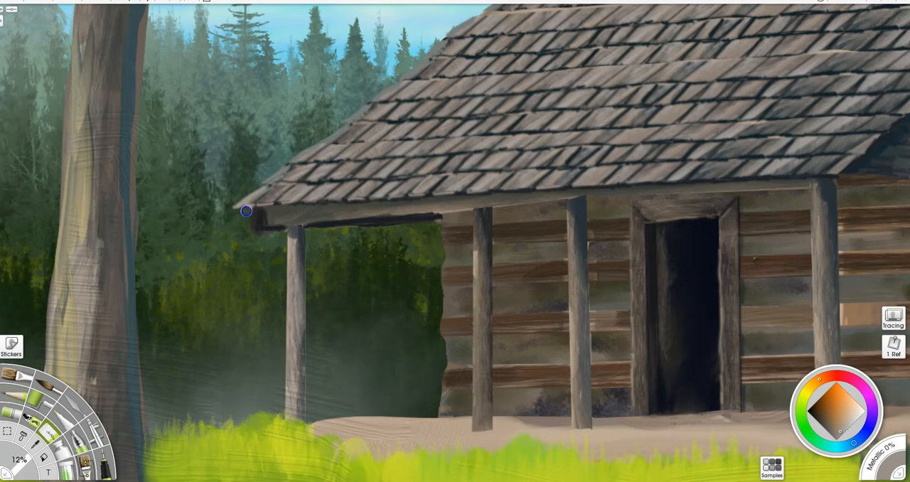
left_click(259, 217, "alt")
left_click_drag(243, 207, 253, 221)
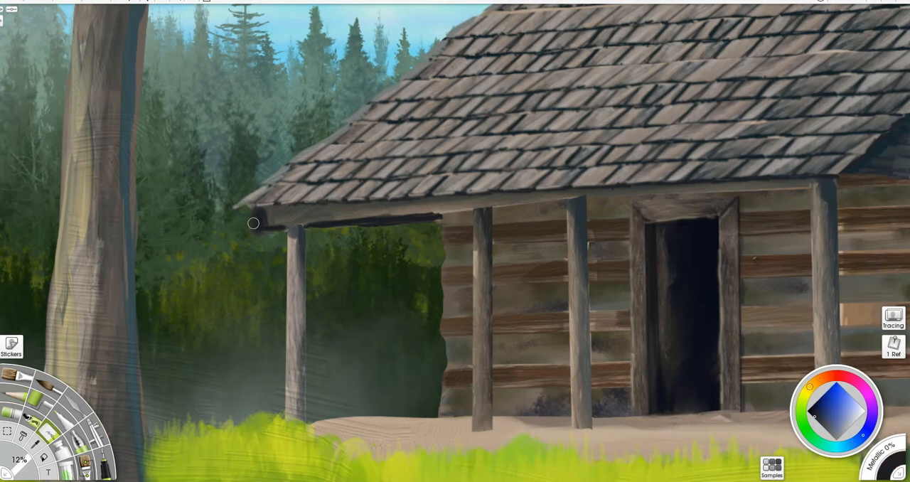
key("p")
mouse_move(238, 206)
left_mouse_down()
mouse_move(271, 204)
mouse_move(249, 200)
mouse_move(274, 185)
mouse_move(302, 184)
left_mouse_up()
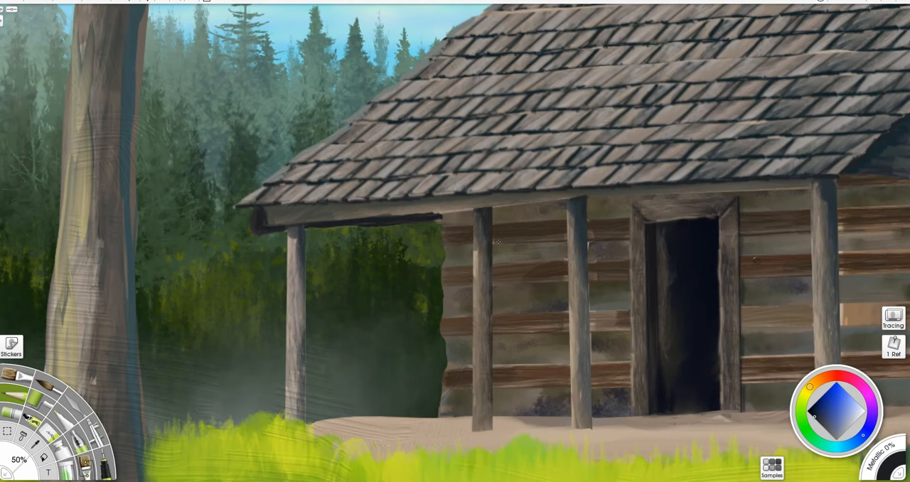
- Rebuild the log and chinking ends along the wall's outer corner with a 50% pencil in olive grey and browns sampled from the wall
left_click(460, 282, "alt")
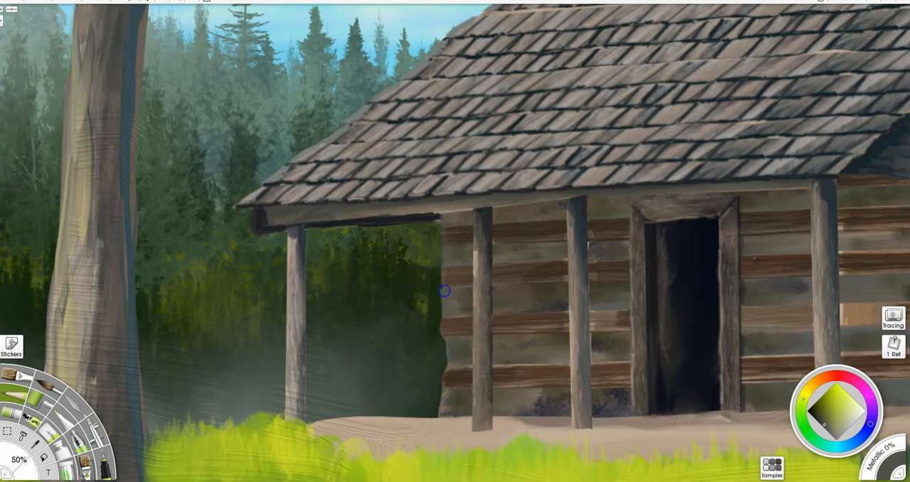
left_click(445, 389, "alt")
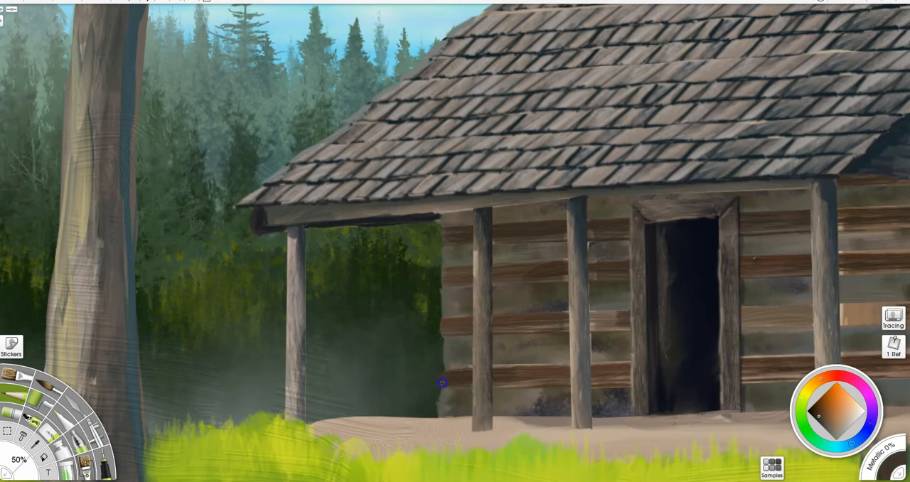
left_click(449, 332, "alt")
left_click_drag(452, 322, 440, 322)
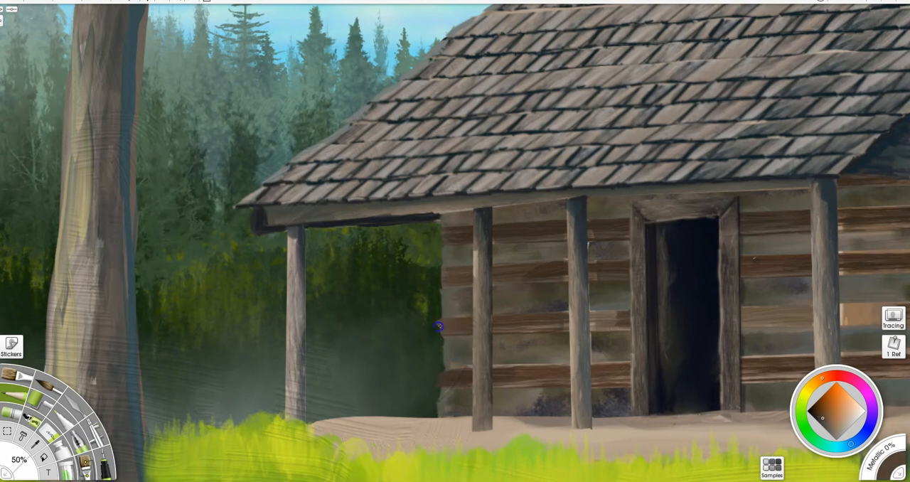
left_click(459, 275, "alt")
left_click(452, 234, "alt")
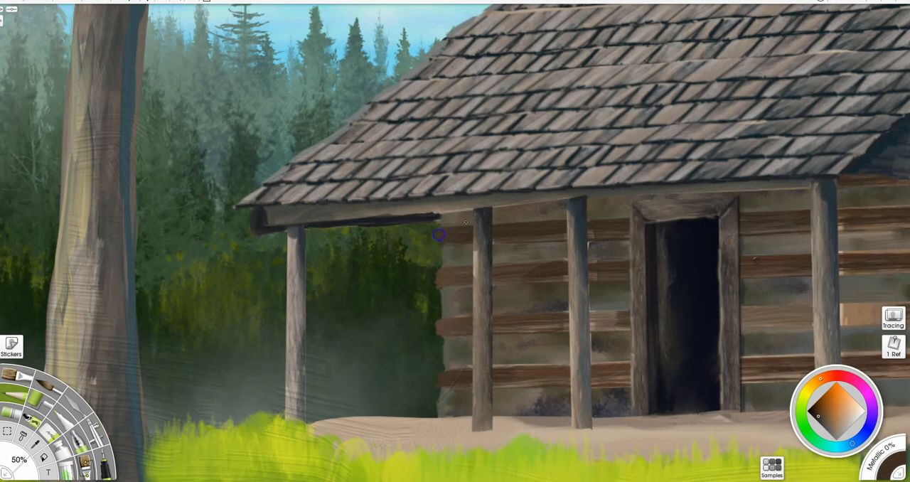
- Pencil shadow lines beneath the wall logs and under the porch eave with near-black sampled from the doorway
left_click(553, 409, "alt")
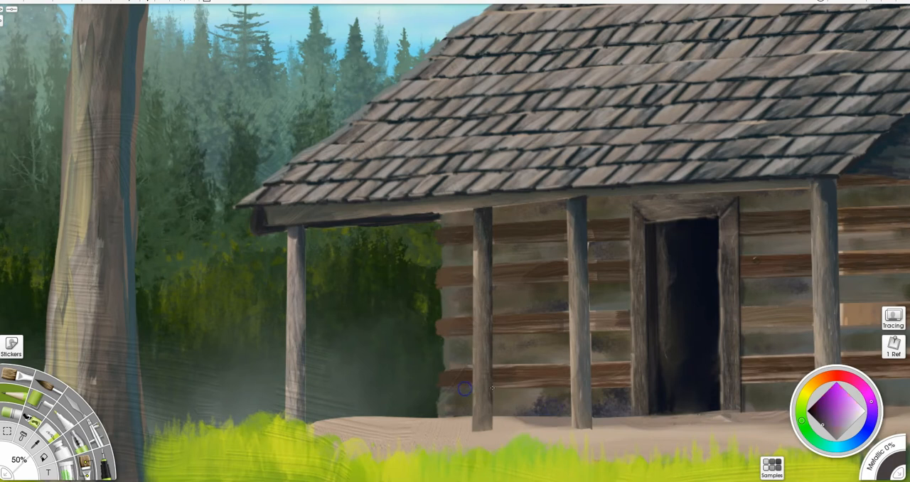
left_click(684, 294, "alt")
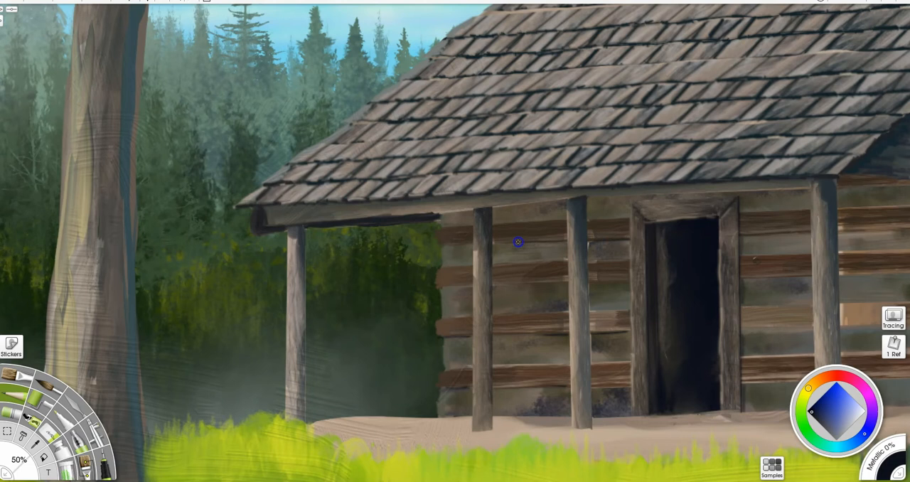
left_click_drag(460, 244, 442, 244)
mouse_move(459, 210)
left_mouse_down()
mouse_move(849, 183)
mouse_move(811, 183)
left_mouse_up()
mouse_move(360, 211)
left_mouse_down()
mouse_move(447, 209)
mouse_move(405, 212)
left_mouse_up()
left_click_drag(259, 224, 256, 215)
- Deepen the shadow on the gable siding beneath the roof's sloping edge with a 13% brush in near-black
mouse_move(759, 194)
left_mouse_down()
mouse_move(721, 197)
mouse_move(421, 316)
left_mouse_up()
left_click_drag(509, 293, 547, 259)
left_click_drag(642, 171, 675, 163)
left_click_drag(779, 152, 776, 113)
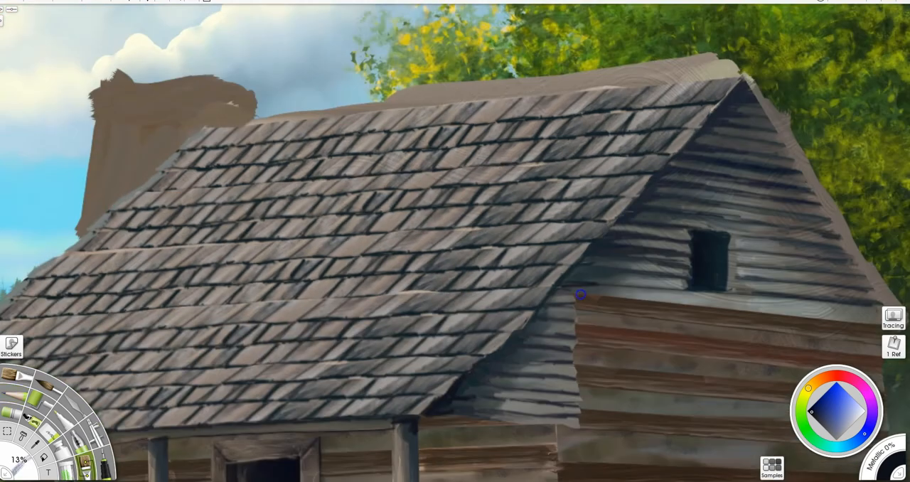
left_click_drag(676, 164, 733, 138)
left_click_drag(627, 226, 562, 285)
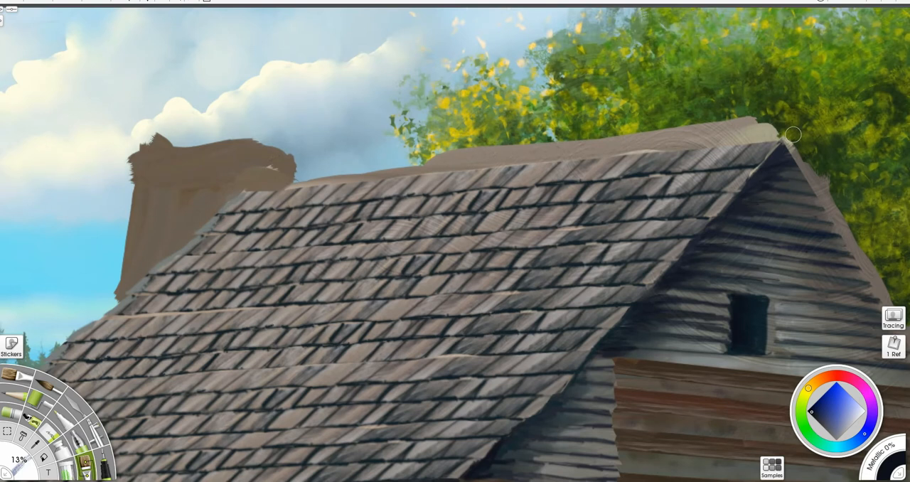
- Pencil a dark mark at the roof's peak and trim the ridge to a cleaner line with a 12% eraser
key("p")
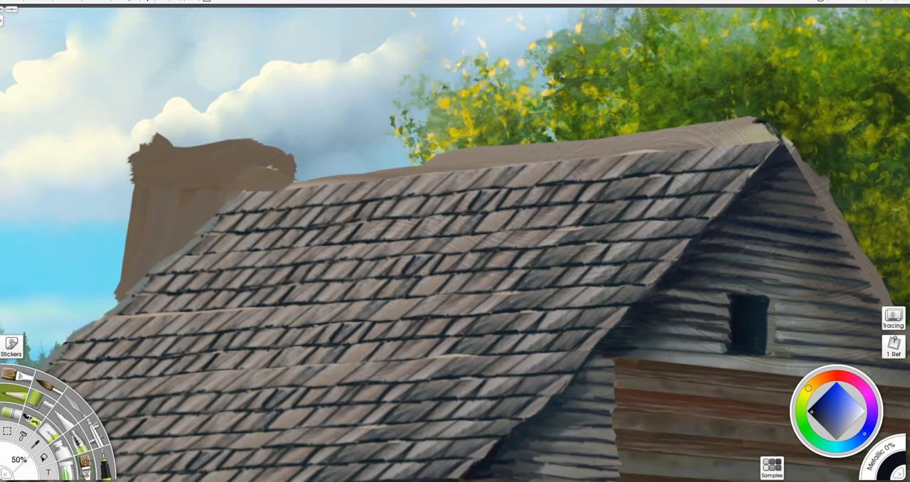
left_click(719, 132, "alt")
key("e")
left_click_drag(312, 169, 775, 120)
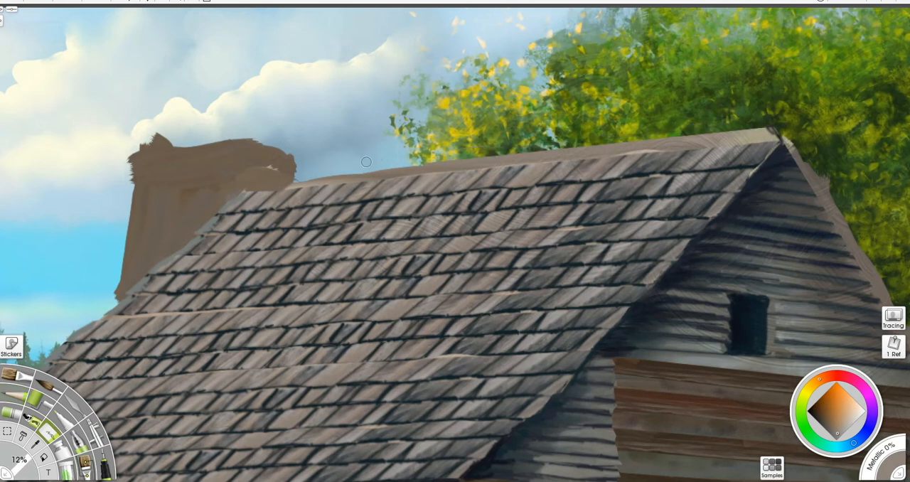
- Select the layer's painted area and pencil dividing lines along the ridge cap in sampled dark grey at 50%, then 22%
key("p")
left_click(751, 144, "alt")
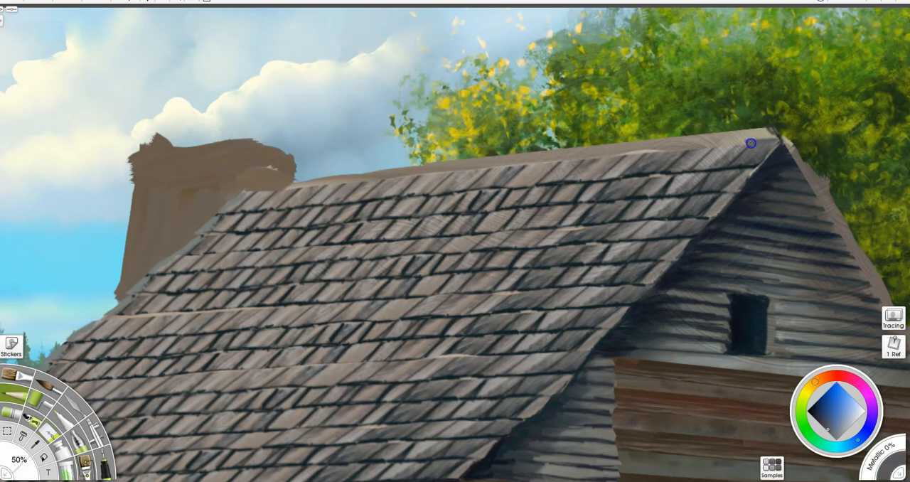
key("ctrl+a")
mouse_move(756, 131)
left_mouse_down()
mouse_move(763, 143)
mouse_move(716, 145)
left_mouse_up()
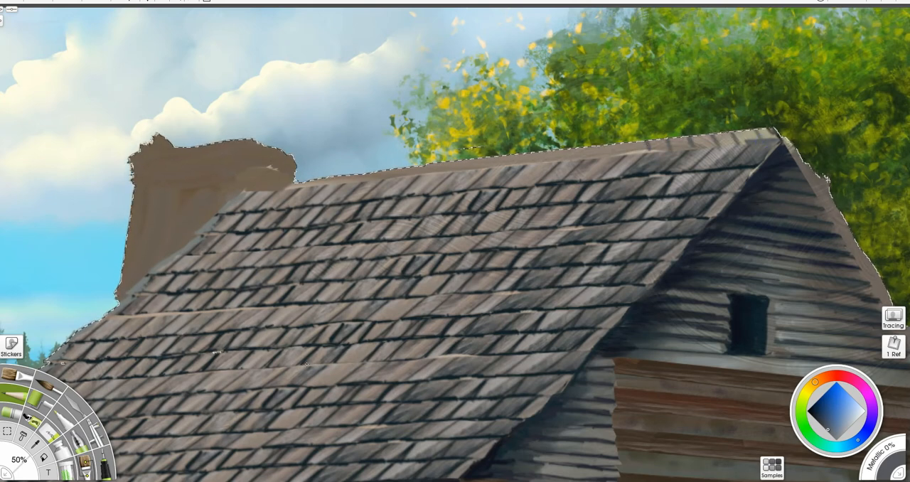
key("bracketleft")
key("bracketleft")
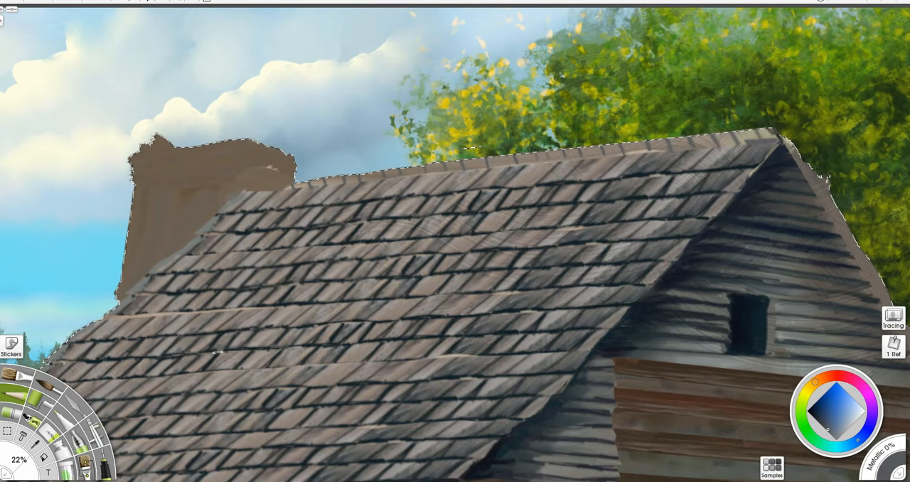
- Select the ridge cap strip, darken it with a 17% airbrush and texture it with a 13% brush in sampled colours
left_click(7, 431)
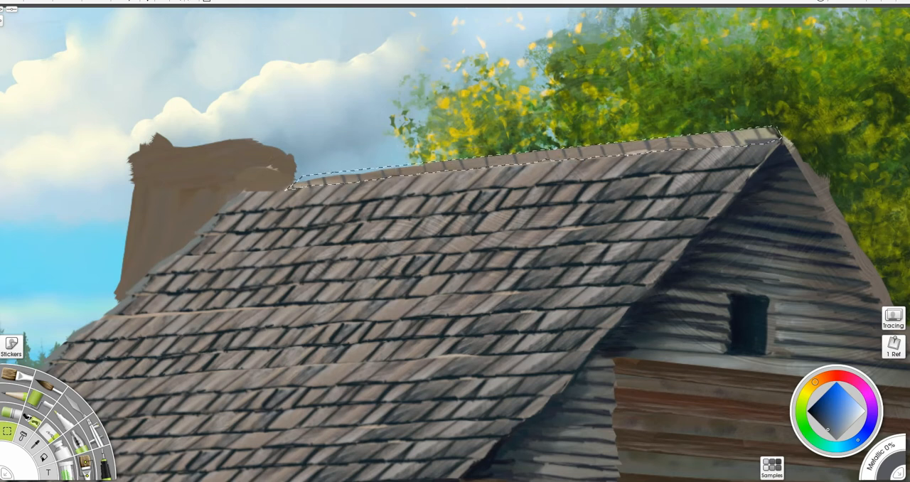
left_click(94, 430)
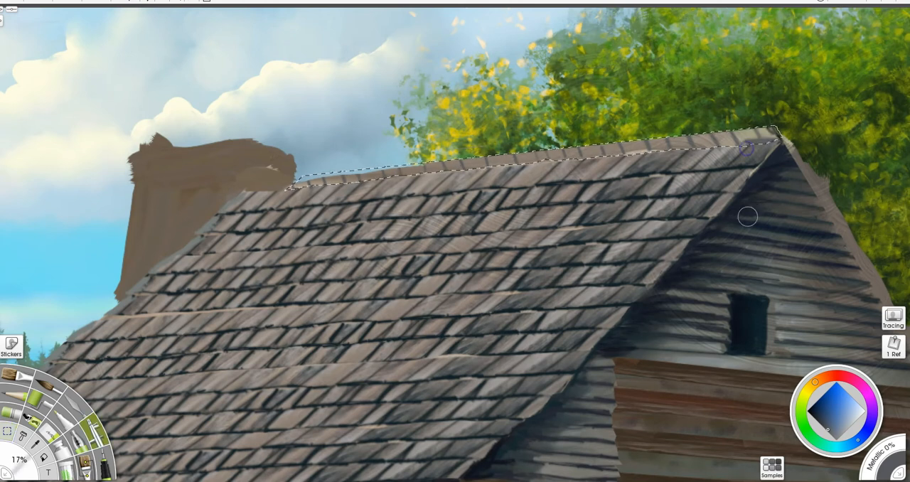
left_click(747, 216, "alt")
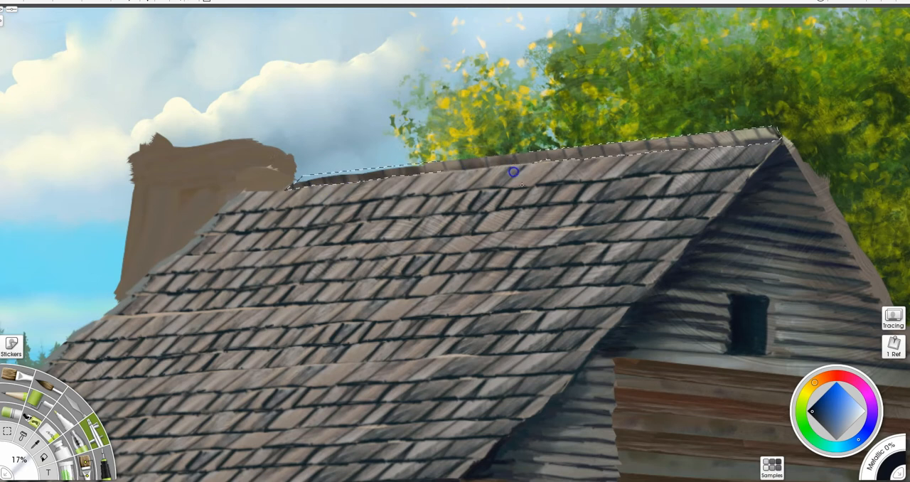
left_click_drag(768, 132, 775, 138)
left_click(85, 462)
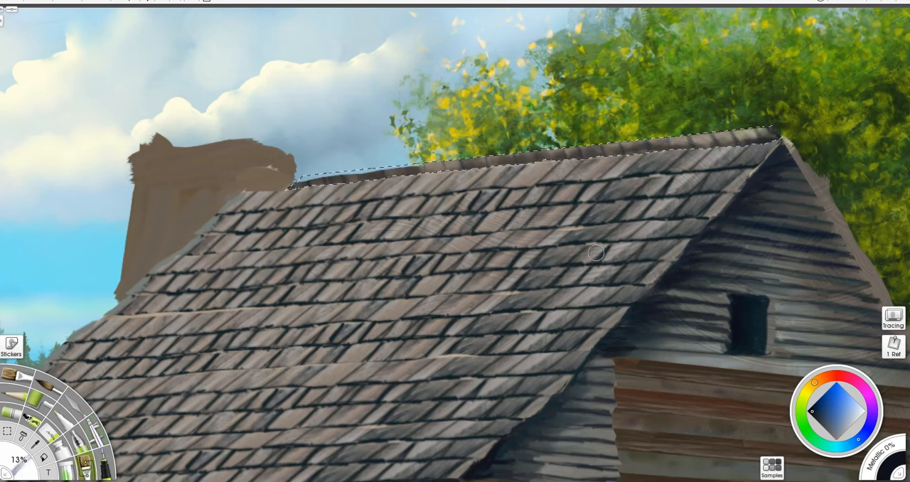
left_click(671, 253, "alt")
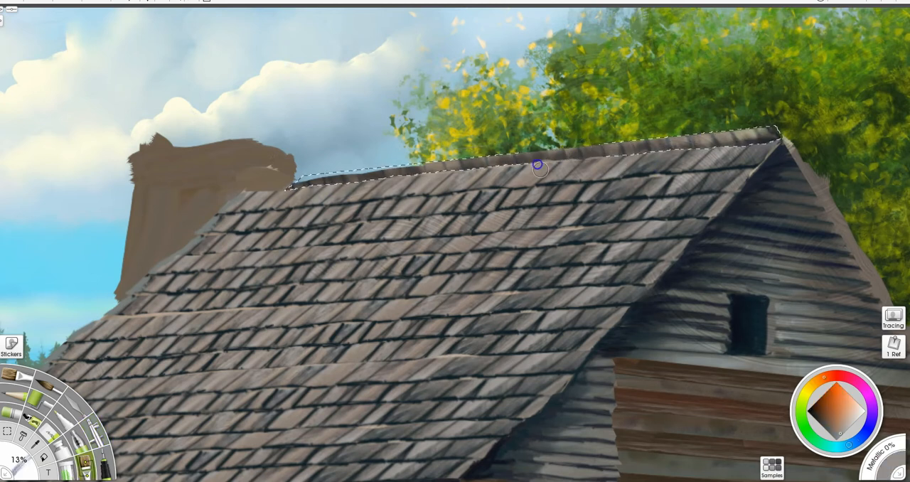
- Pencil the ridge cap's shingles at 22% with light brown edges and near-black dividing lines
left_click(14, 394)
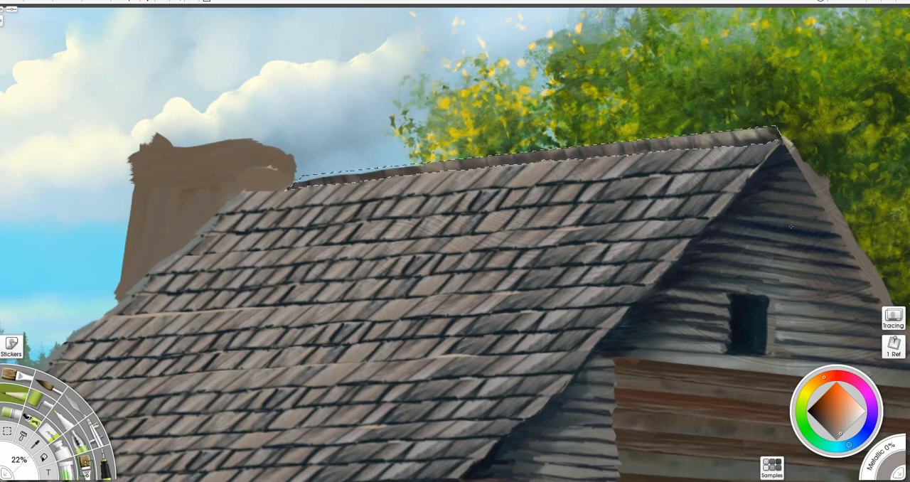
left_click(860, 412)
left_click(851, 425)
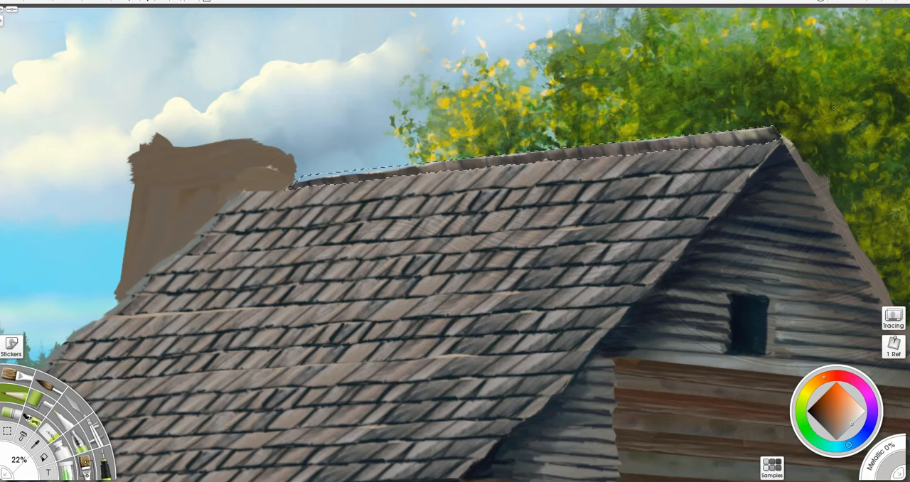
left_click(811, 413)
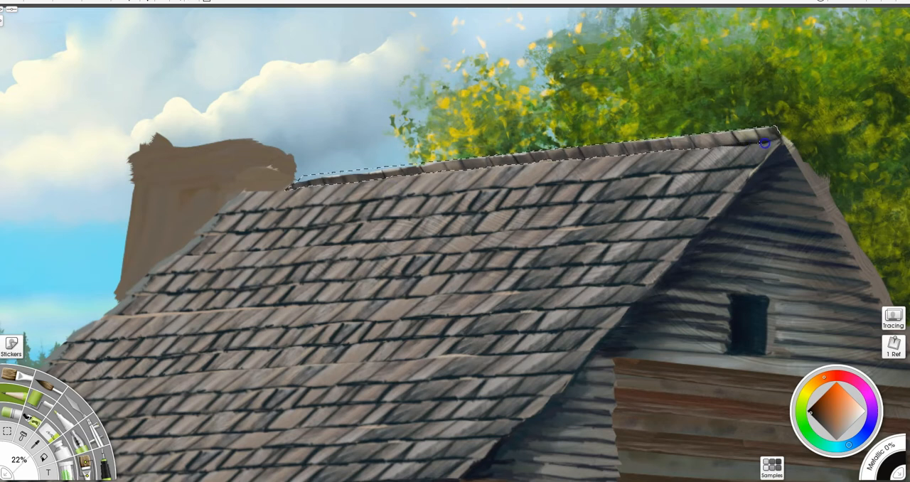
- Airbrush a dark shadow at 17% along the ridge cap's lower edge, save the painting and clear the selection
key("a")
mouse_move(713, 150)
left_mouse_down()
mouse_move(545, 151)
mouse_move(292, 186)
left_mouse_up()
key("ctrl+s")
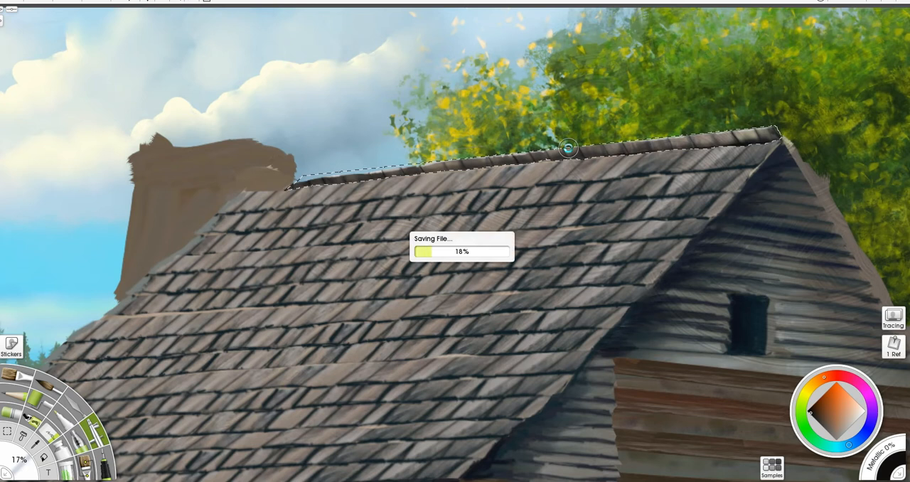
key("ctrl+d")
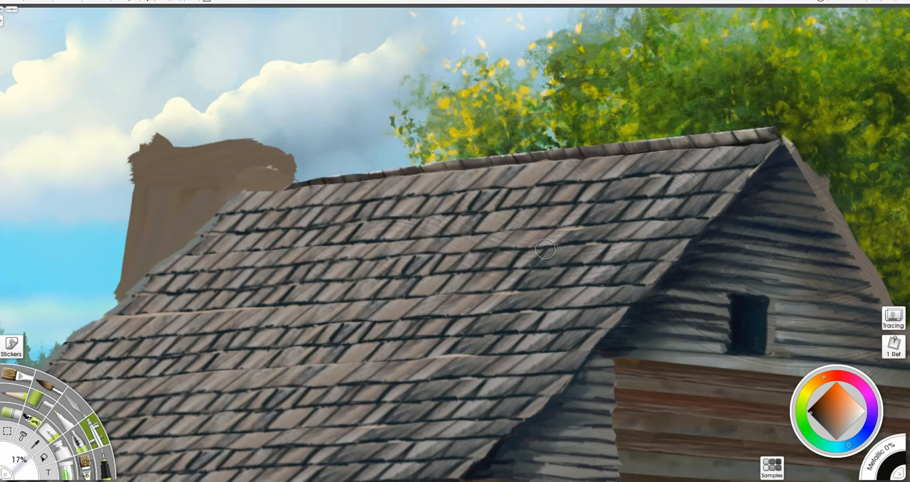
- Pencil near-black shadow lines at 22% beneath the upper shingle rows near the chimney
left_click_drag(361, 235, 605, 182)
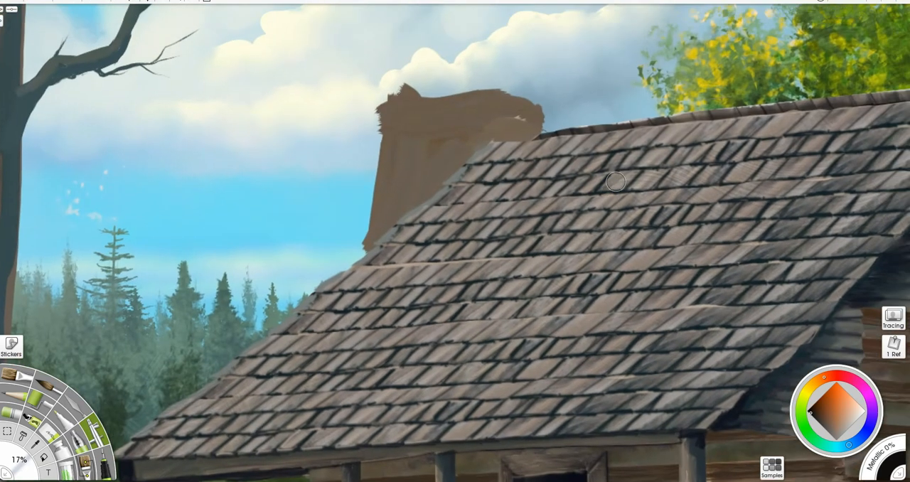
left_click(60, 390)
left_click_drag(466, 167, 812, 134)
left_click_drag(773, 157, 447, 184)
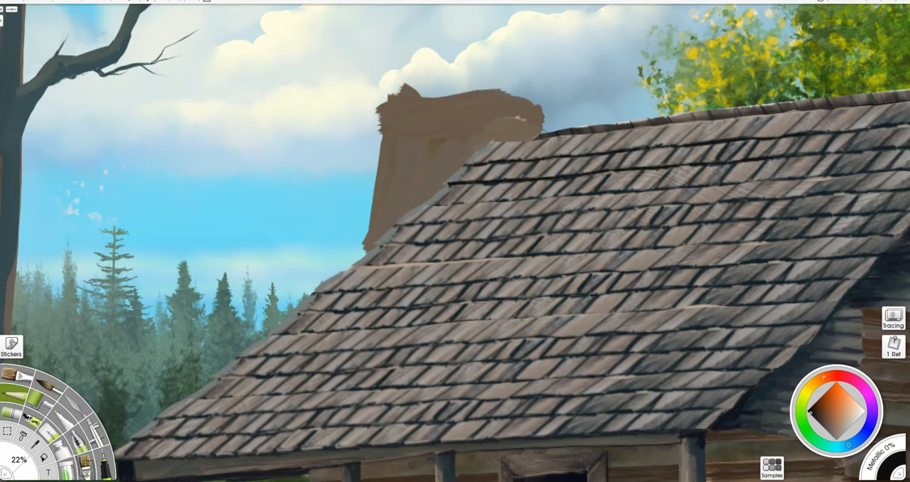
- Brush shingle texture along the roof's edge beside the chimney at 7% in light blue-grey sampled from the roof
left_click(613, 241, "alt")
left_click_drag(490, 173, 465, 201)
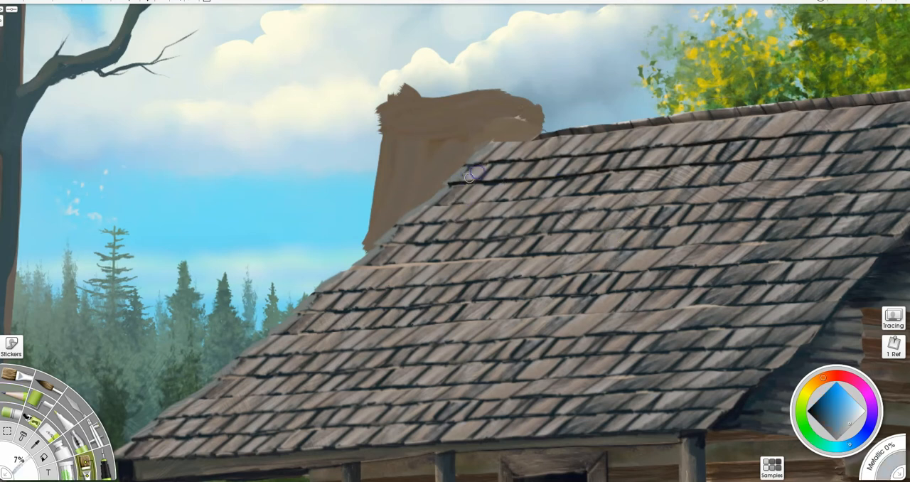
left_click_drag(423, 206, 295, 317)
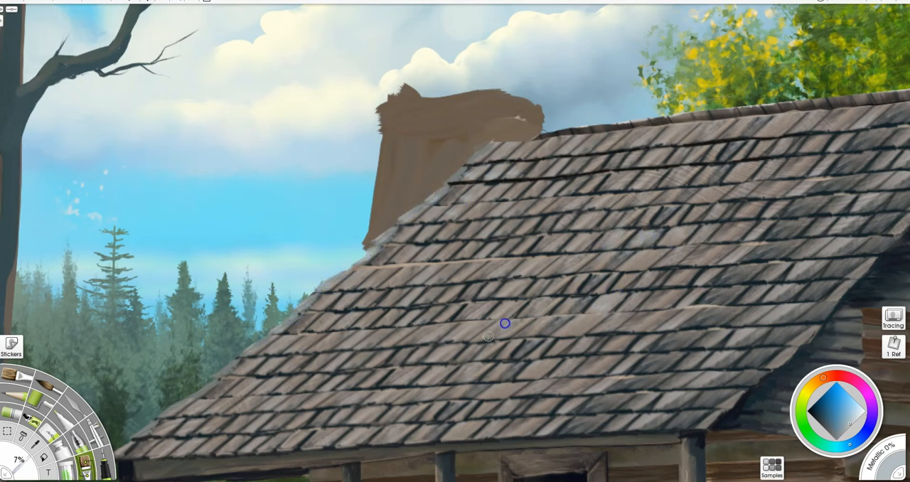
- Brush light blue-grey highlights at 7% onto scattered shingles across the roof
left_click_drag(440, 261, 377, 277)
left_click_drag(779, 244, 760, 256)
mouse_move(764, 285)
left_mouse_down()
mouse_move(745, 299)
mouse_move(693, 298)
left_mouse_up()
left_click_drag(843, 262, 821, 279)
left_click_drag(873, 257, 830, 276)
left_click_drag(795, 308, 772, 317)
left_click_drag(800, 200, 778, 214)
left_click_drag(803, 202, 770, 210)
left_click_drag(664, 207, 634, 225)
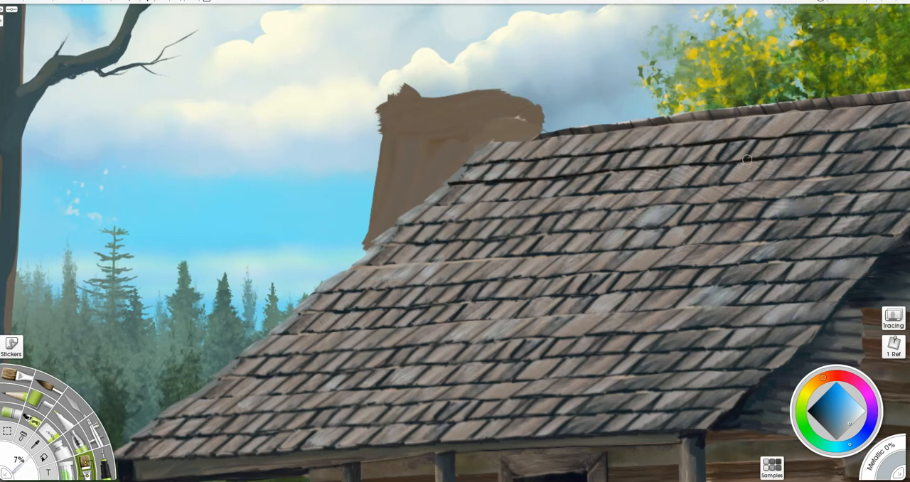
- Darken scattered shingles across the roof with a 7% brush in near-black sampled from the gable shadow
left_click(875, 267, "alt")
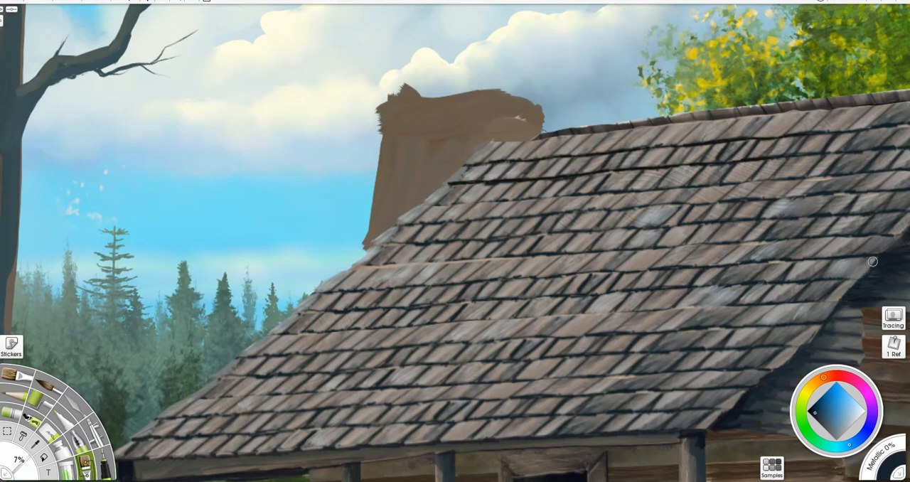
left_click_drag(585, 216, 589, 219)
left_click_drag(596, 260, 562, 267)
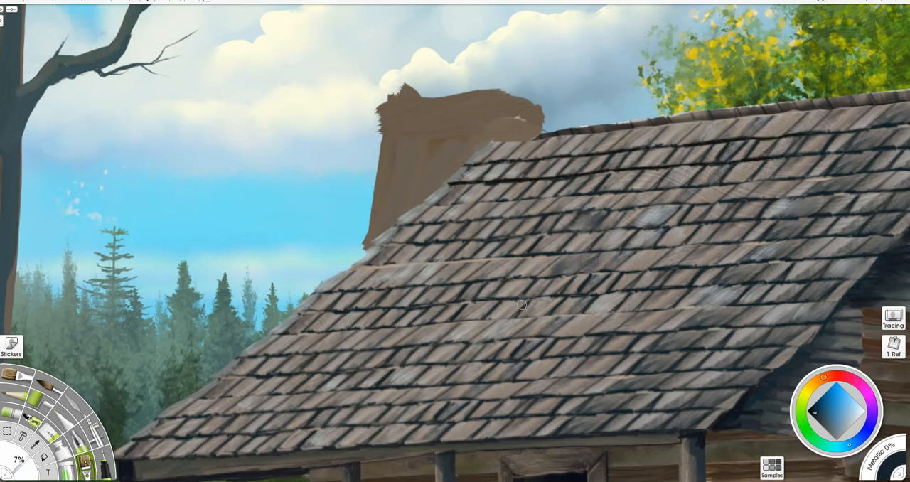
left_click_drag(526, 302, 497, 313)
left_click_drag(590, 377, 562, 389)
left_click_drag(670, 237, 691, 232)
left_click_drag(403, 334, 389, 346)
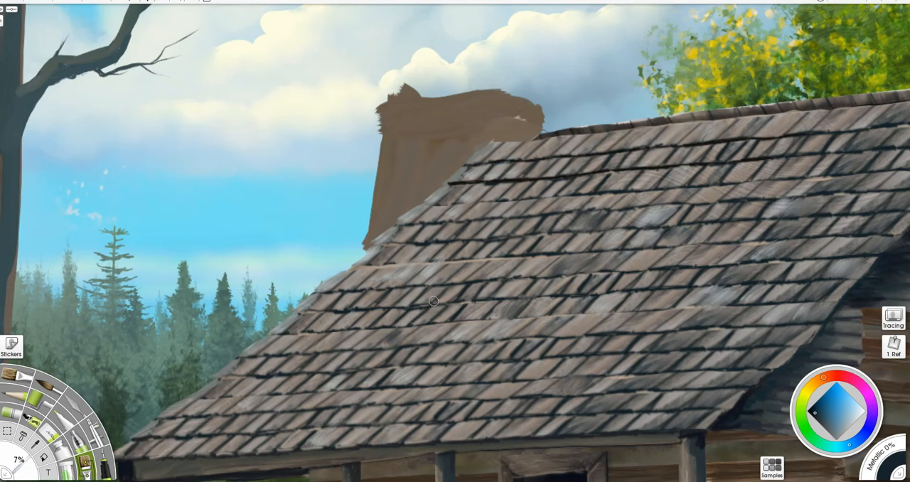
- Brush dark touches and muted green tints at 7% onto scattered shingles across the roof
left_click_drag(543, 419, 513, 430)
left_click_drag(552, 402, 542, 408)
left_click(803, 421)
left_click(823, 416)
left_click_drag(566, 331, 581, 327)
left_click_drag(700, 198, 721, 191)
left_click_drag(439, 327, 424, 339)
left_click_drag(526, 143, 504, 153)
left_click_drag(651, 361, 665, 357)
left_click_drag(595, 419, 574, 425)
left_click_drag(395, 394, 332, 406)
left_click_drag(276, 409, 293, 405)
left_click_drag(299, 344, 291, 353)
left_click_drag(200, 417, 183, 431)
left_click_drag(457, 431, 520, 414)
left_click_drag(547, 425, 568, 412)
left_click_drag(523, 327, 573, 317)
left_click_drag(434, 267, 388, 284)
left_click_drag(321, 347, 333, 336)
- Tint scattered shingles with muted purple at 7%, from the eave up to the row beneath the ridge
left_click(871, 422)
left_click_drag(646, 340, 634, 351)
mouse_move(719, 353)
left_mouse_down()
mouse_move(713, 358)
mouse_move(724, 364)
left_mouse_up()
left_click_drag(662, 235, 687, 225)
left_click_drag(551, 355, 531, 372)
left_click_drag(518, 429, 545, 414)
left_click_drag(484, 251, 467, 266)
left_click_drag(390, 265, 364, 268)
left_click_drag(452, 370, 491, 359)
left_click_drag(858, 116, 739, 127)
- Brush muted blue tints at 7% onto more shingles across the roof
left_click(845, 446)
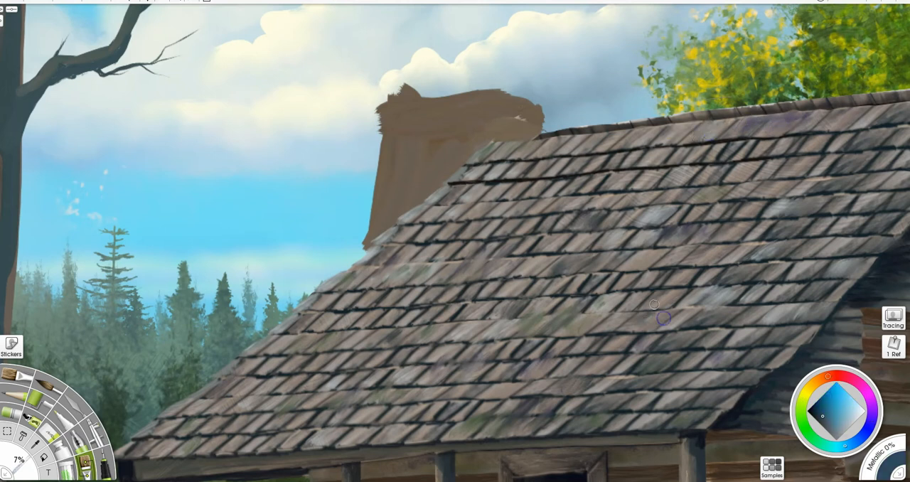
left_click_drag(587, 146, 480, 158)
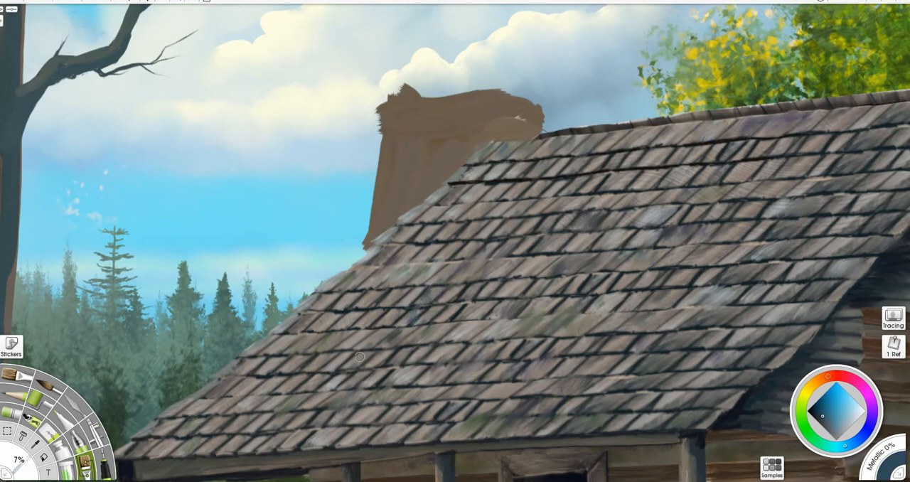
left_click_drag(343, 317, 383, 312)
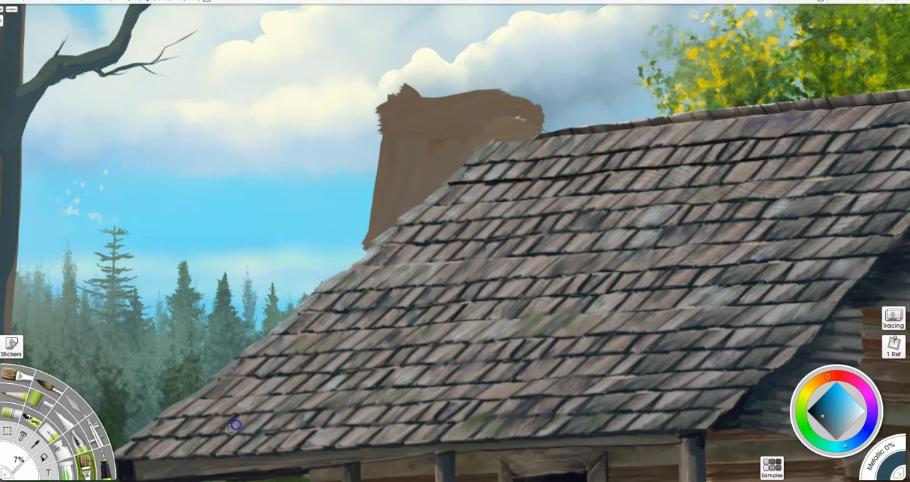
left_click_drag(712, 255, 686, 269)
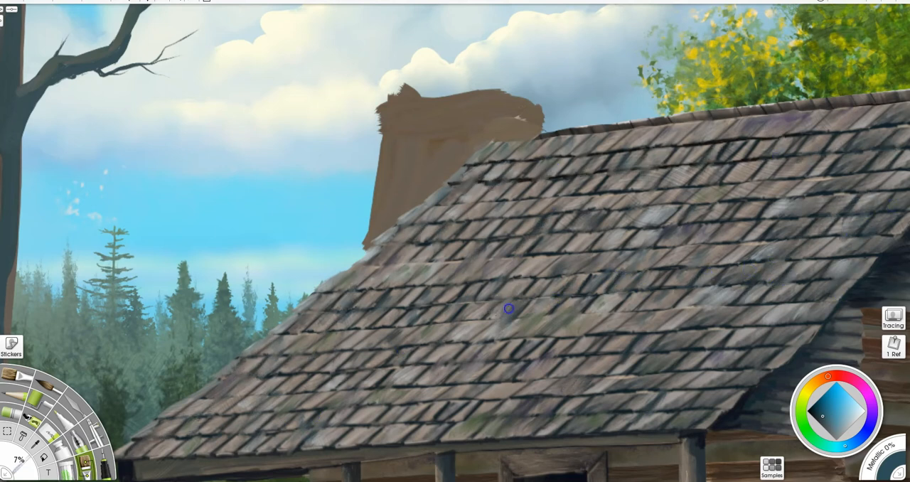
- Darken the gable's far roof edge and the undersides of the gable siding with sampled near-black at 7%
scroll(465, 293, "down", 5)
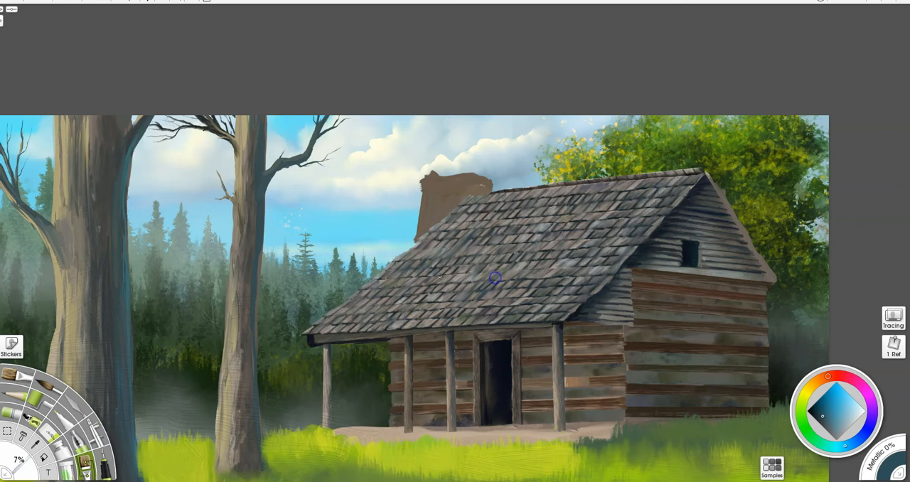
left_click(681, 283, "alt")
left_click_drag(708, 178, 774, 283)
left_click_drag(774, 283, 710, 181)
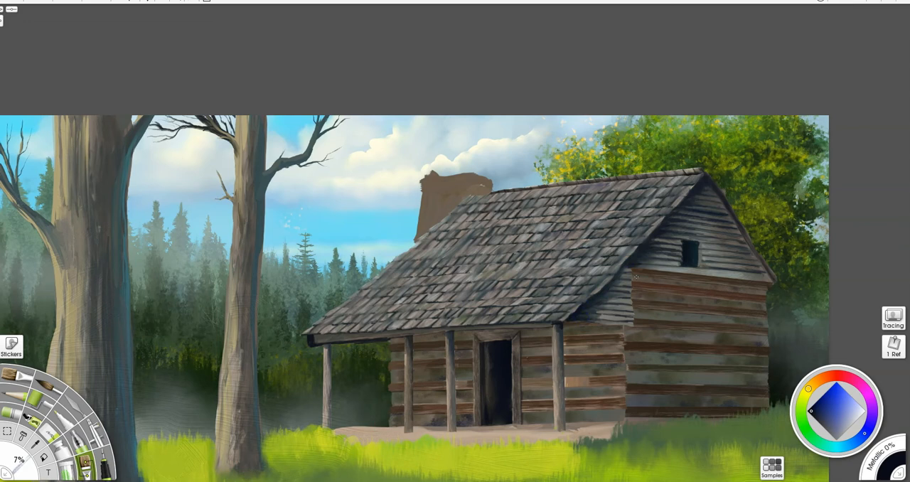
mouse_move(634, 268)
left_mouse_down()
mouse_move(633, 325)
mouse_move(644, 268)
left_mouse_up()
left_click_drag(629, 326, 580, 326)
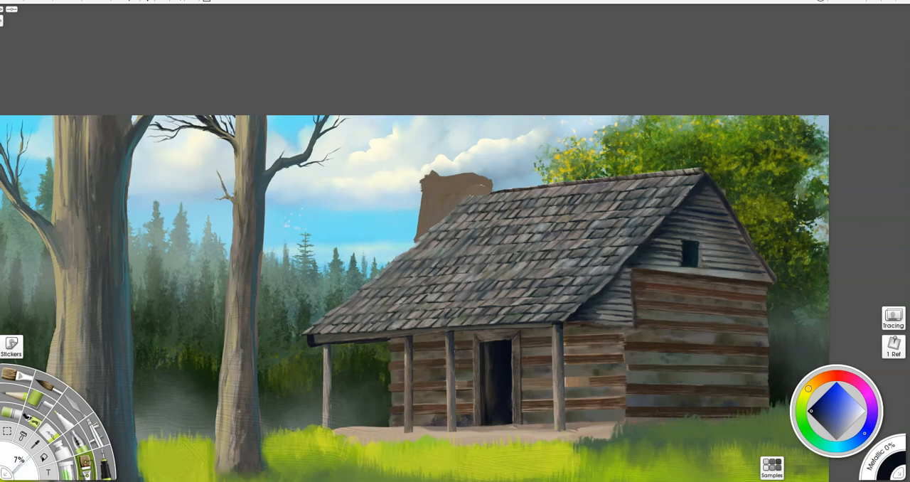
- Outline the chimney with a freehand selection down to the roof edge
scroll(488, 136, "up", 4)
left_click(7, 432)
right_click(790, 176)
left_click(824, 178)
mouse_move(369, 251)
left_mouse_down()
mouse_move(443, 187)
mouse_move(545, 125)
mouse_move(427, 100)
mouse_move(380, 149)
mouse_move(369, 251)
left_mouse_up()
- Brush dark brown horizontal bands at 7% inside the chimney selection to rough in rows of stone
key("b")
mouse_move(450, 179)
left_mouse_down()
mouse_move(544, 128)
mouse_move(440, 144)
mouse_move(527, 104)
mouse_move(430, 128)
mouse_move(413, 154)
mouse_move(427, 197)
mouse_move(417, 158)
mouse_move(495, 136)
mouse_move(501, 123)
mouse_move(513, 137)
left_mouse_up()
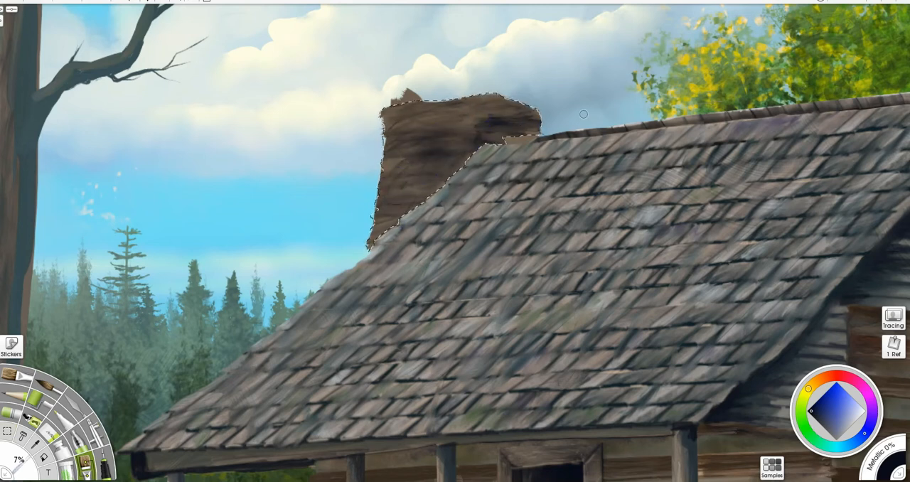
left_click(393, 161, "alt")
mouse_move(386, 114)
left_mouse_down()
mouse_move(377, 199)
mouse_move(378, 138)
mouse_move(398, 213)
mouse_move(415, 182)
mouse_move(369, 213)
mouse_move(427, 196)
mouse_move(369, 216)
mouse_move(420, 202)
mouse_move(388, 117)
mouse_move(416, 142)
mouse_move(425, 188)
mouse_move(400, 189)
mouse_move(395, 216)
left_mouse_up()
left_click_drag(420, 128, 440, 128)
- Block in rough chimney stones at 7% with varied grey, brown and yellowish tones
left_click(842, 444)
left_click(811, 435)
left_click(830, 429)
left_click_drag(419, 186, 414, 197)
left_click_drag(457, 109, 520, 108)
left_click(842, 446)
left_click_drag(410, 177, 404, 216)
left_click(808, 390)
left_click_drag(419, 145, 439, 115)
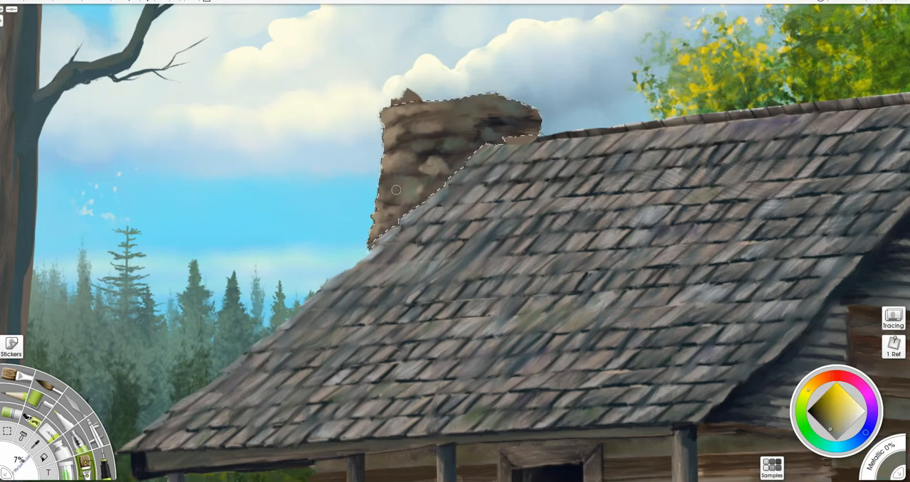
- Build up individual chimney stones with the oil brush at 13% in sampled tan and grey-brown tones, and save the painting
left_click(15, 375)
left_click_drag(412, 212, 373, 213)
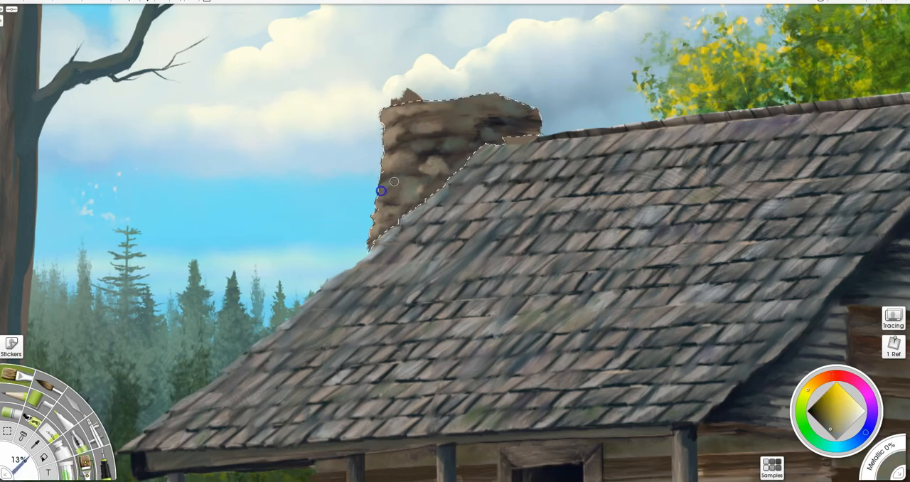
left_click(388, 167, "alt")
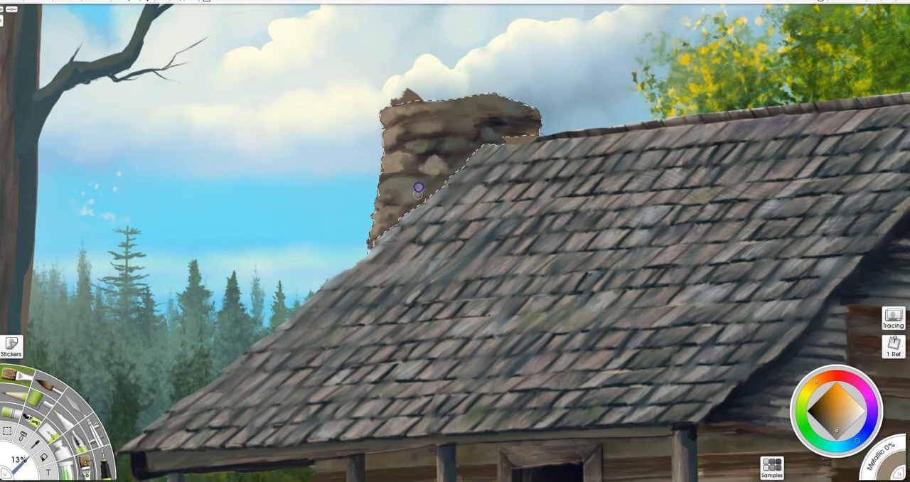
key("ctrl+s")
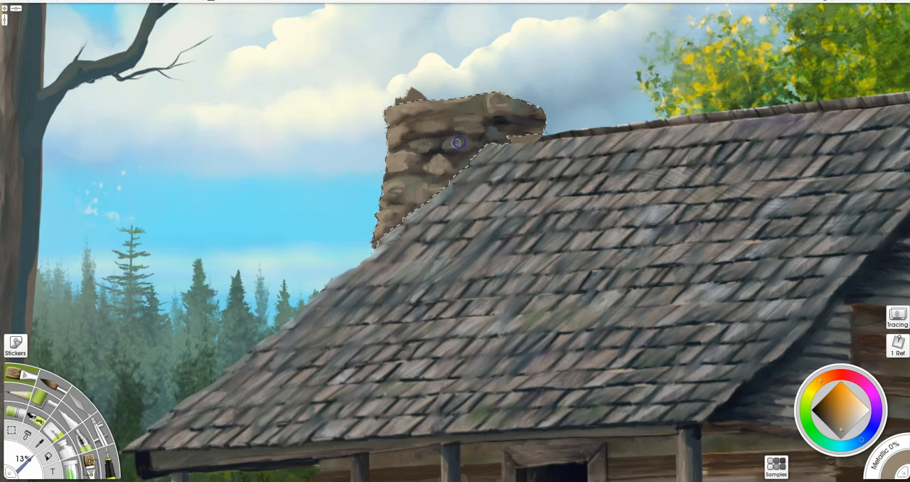
left_click(532, 127, "alt")
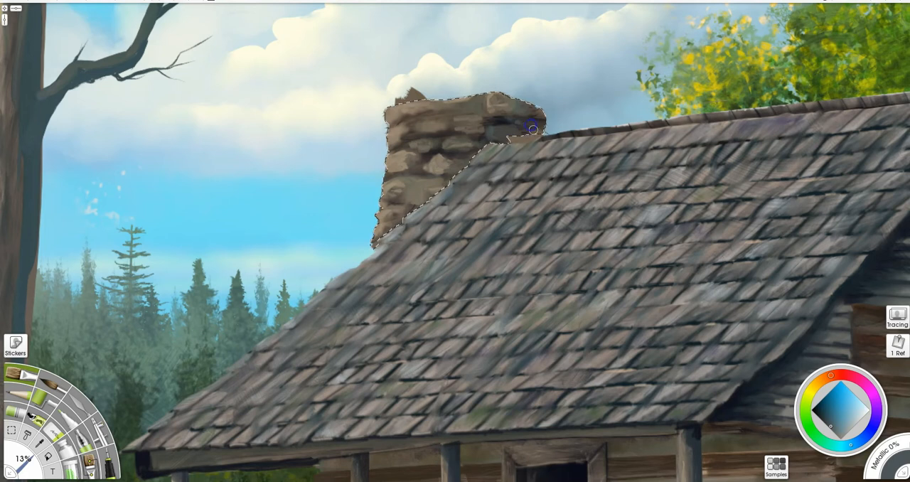
left_click(529, 112, "alt")
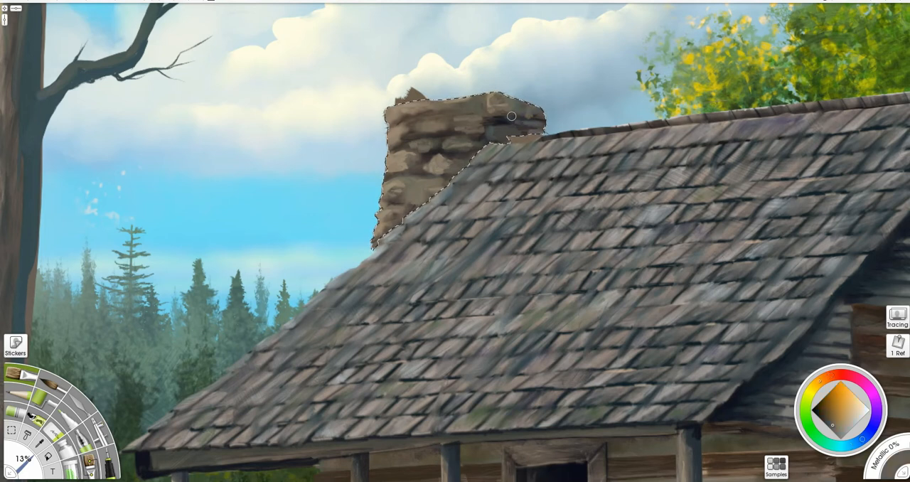
left_click(516, 111, "alt")
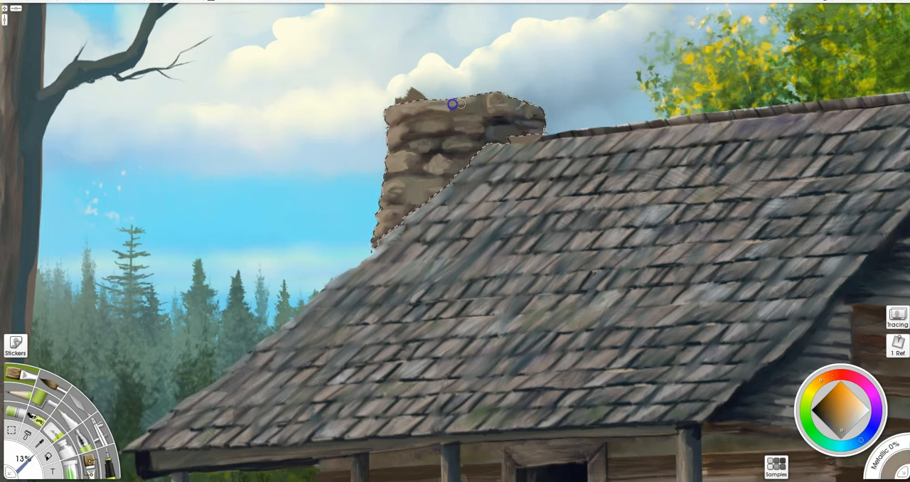
left_click(430, 183, "alt")
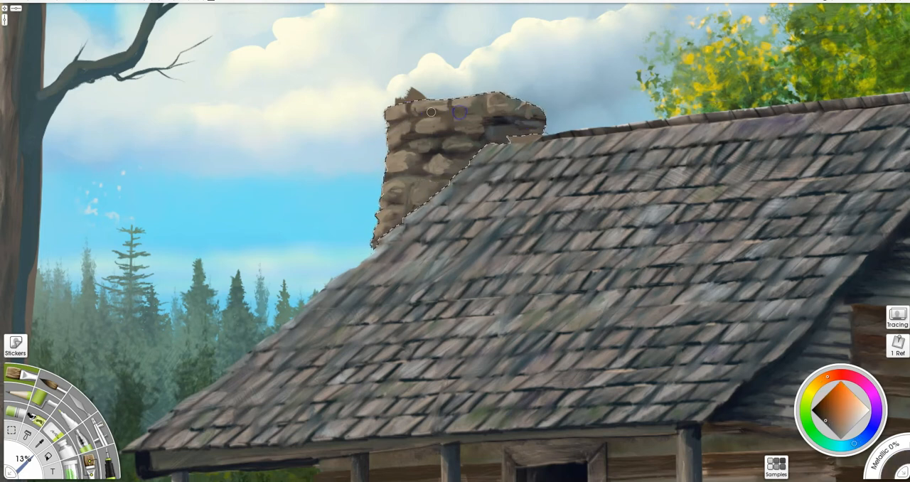
- Draw dark brown mortar joints at 8% around the chimney stones, splitting the wide ones with extra gaps
left_click(110, 465)
left_click(816, 409)
left_click_drag(585, 209, 544, 210, "shift")
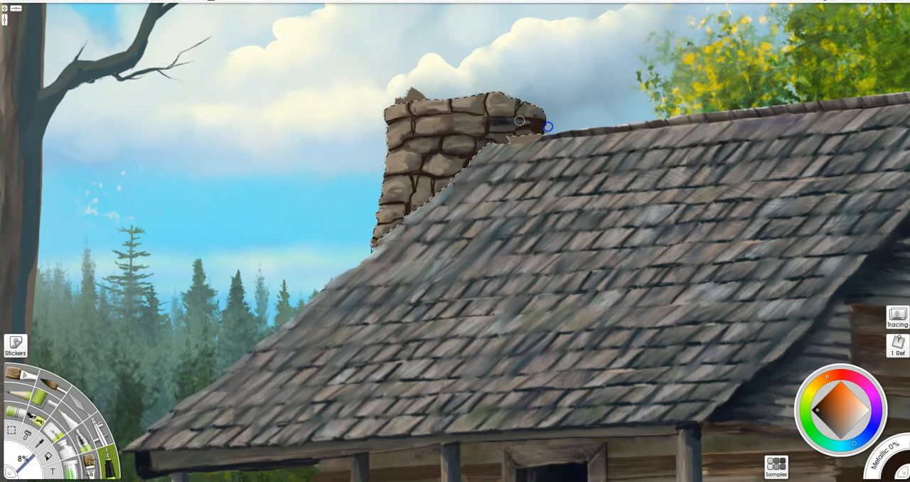
key("bracketleft")
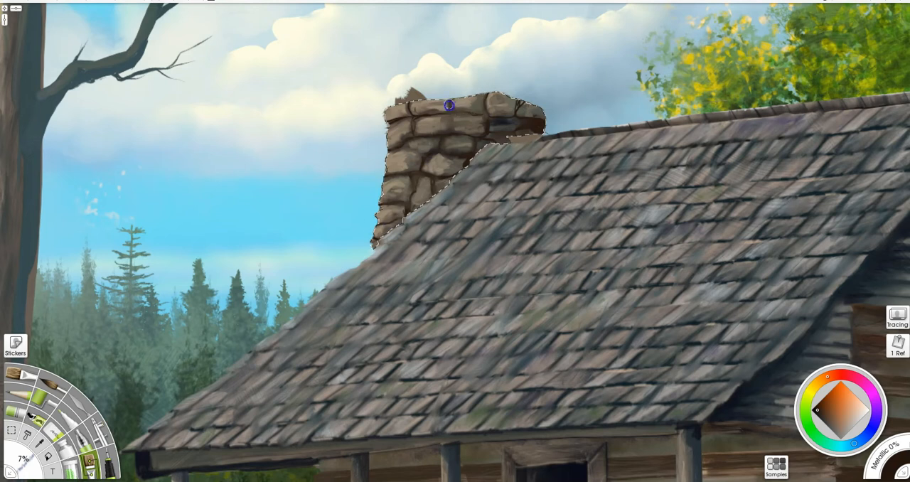
key("i")
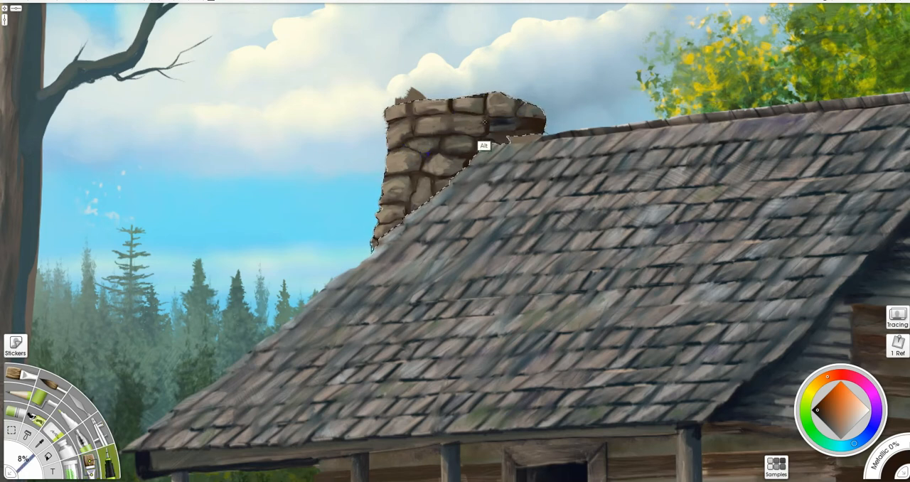
left_click(483, 145, "alt")
left_click_drag(448, 112, 449, 131)
left_click_drag(410, 172, 421, 169)
mouse_move(434, 177)
left_mouse_down()
mouse_move(432, 195)
mouse_move(403, 208)
left_mouse_up()
left_click_drag(515, 99, 507, 116)
- Add light tan highlights at 8% to the faces of the chimney stones
left_click(423, 119, "alt")
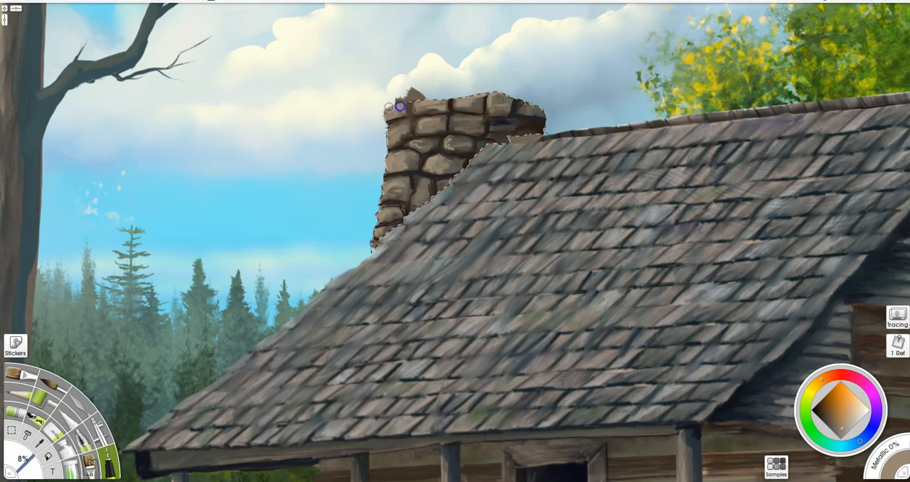
left_click(399, 159, "alt")
left_click_drag(392, 157, 391, 192)
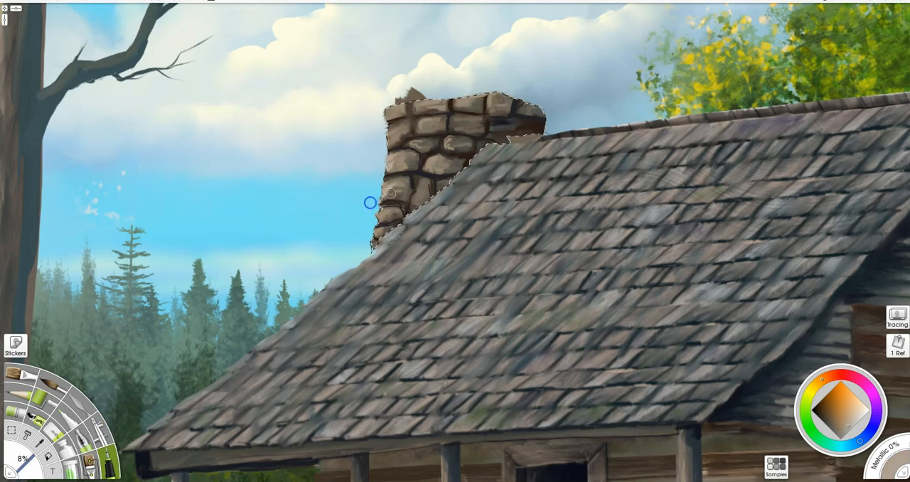
left_click_drag(427, 161, 436, 171)
left_click_drag(423, 179, 414, 206)
mouse_move(454, 115)
left_mouse_down()
mouse_move(420, 107)
mouse_move(473, 114)
mouse_move(456, 128)
left_mouse_up()
- Soften and round the chimney stones with a 7% brush along their highlights and joints
key("b")
left_click_drag(426, 127, 437, 124)
left_click_drag(453, 139, 451, 149)
left_click_drag(435, 163, 418, 203)
mouse_move(395, 215)
left_mouse_down()
mouse_move(388, 220)
mouse_move(400, 212)
left_mouse_up()
left_click_drag(488, 96, 486, 104)
left_click_drag(414, 148, 420, 145)
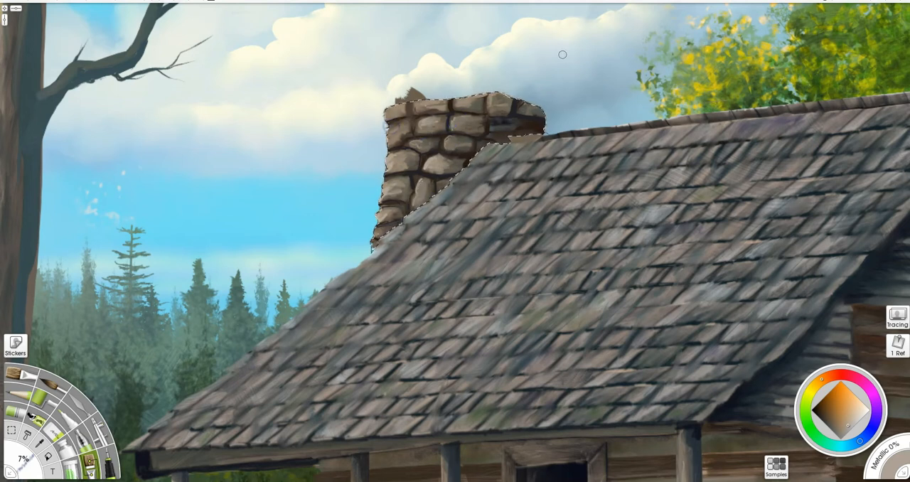
- Clean off the stray paint outside the chimney's outline and clear the selection
mouse_move(399, 98)
left_mouse_down()
mouse_move(429, 94)
mouse_move(364, 249)
left_mouse_up()
key("e")
key("ctrl+d")
- Touch up the roof edge below the chimney and reshape the stone ends along its outer side at 8%
key("i")
left_click(362, 256, "alt")
left_click_drag(361, 260, 351, 266)
left_click(346, 270, "alt")
left_click(375, 239, "alt")
mouse_move(376, 239)
left_mouse_down()
mouse_move(378, 194)
mouse_move(396, 153)
mouse_move(386, 110)
left_mouse_up()
left_click(382, 206, "alt")
left_click(391, 165, "alt")
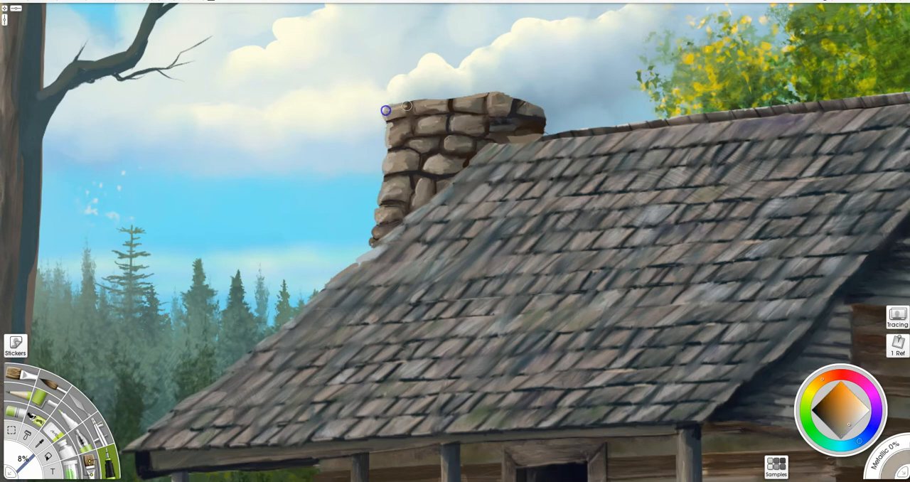
key("bracketleft")
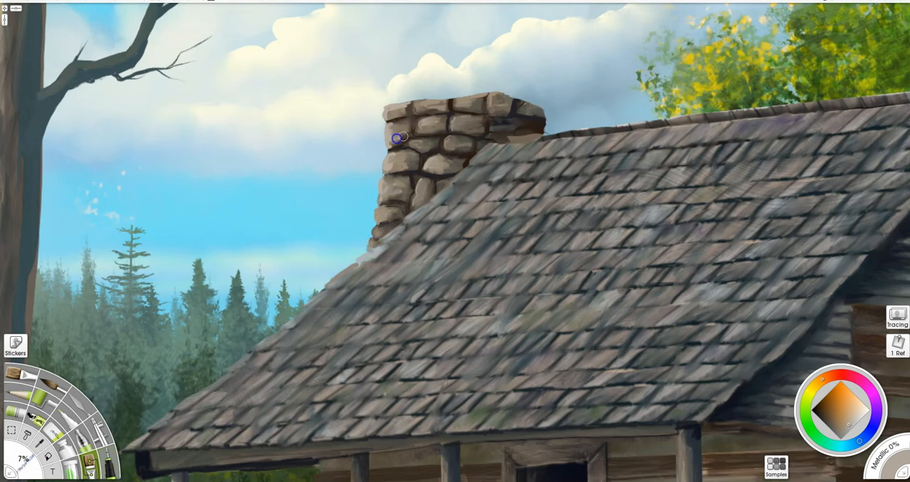
- Paint stepped shingle ends at 8% in sampled roof colours along the slanting roof edge from the eave to the chimney
left_click_drag(485, 144, 490, 258)
left_click_drag(490, 257, 501, 98)
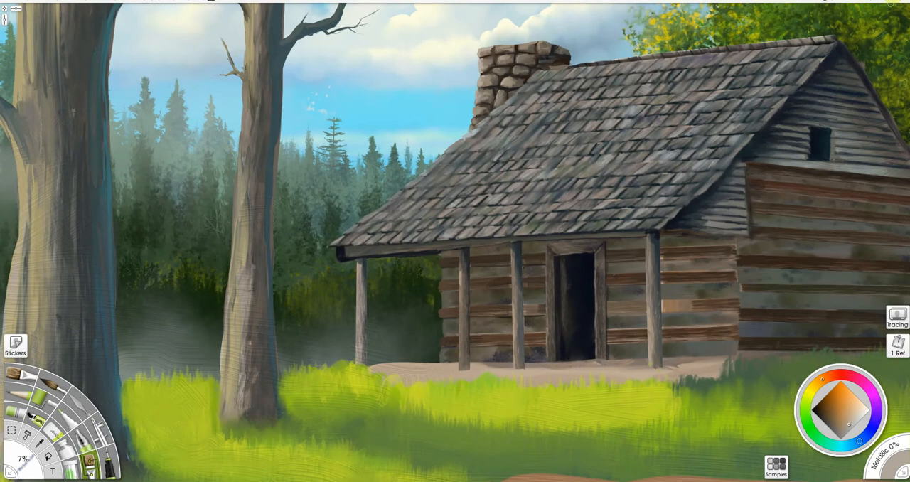
scroll(638, 142, "up", 1)
left_click_drag(560, 155, 517, 227)
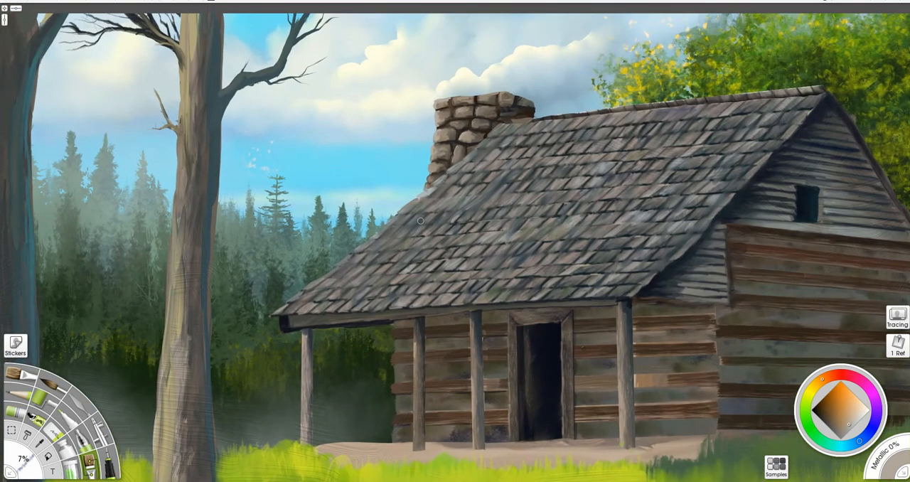
scroll(436, 293, "up", 6)
left_click(109, 463)
left_click(319, 350, "alt")
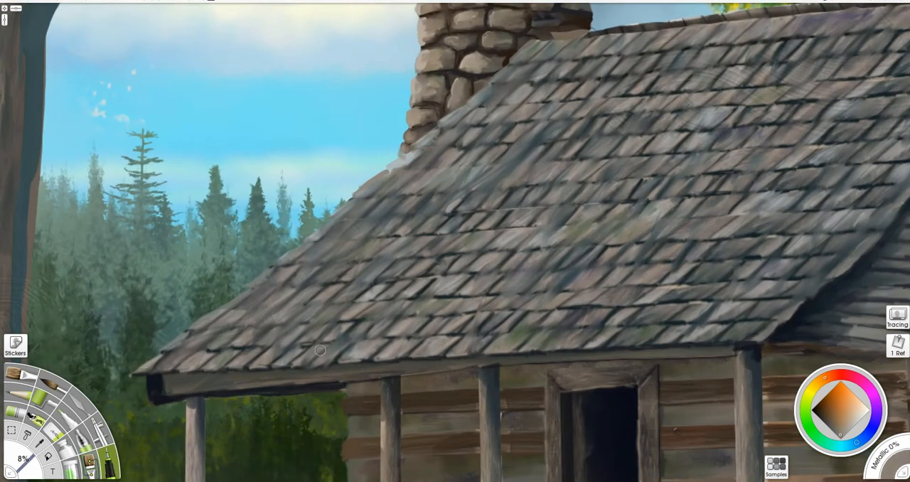
left_click(238, 291, "alt")
mouse_move(269, 275)
left_mouse_down()
mouse_move(315, 237)
mouse_move(245, 288)
left_mouse_up()
left_click(315, 260, "alt")
left_click(366, 188, "alt")
mouse_move(362, 189)
left_mouse_down()
mouse_move(410, 154)
mouse_move(388, 168)
left_mouse_up()
left_click(402, 156, "alt")
left_click(408, 157, "alt")
left_click(471, 130, "alt")
left_click_drag(454, 112, 416, 145)
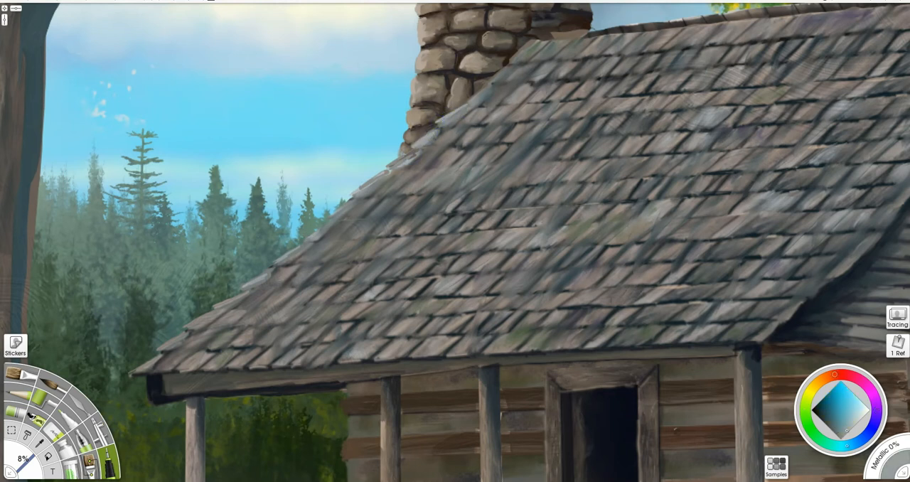
- Refine the shingle ends beside the chimney and darken the seam where the chimney base meets the roof at 8%
left_click(470, 124, "alt")
left_click_drag(479, 101, 472, 97)
left_click(476, 99, "alt")
left_click(590, 61, "alt")
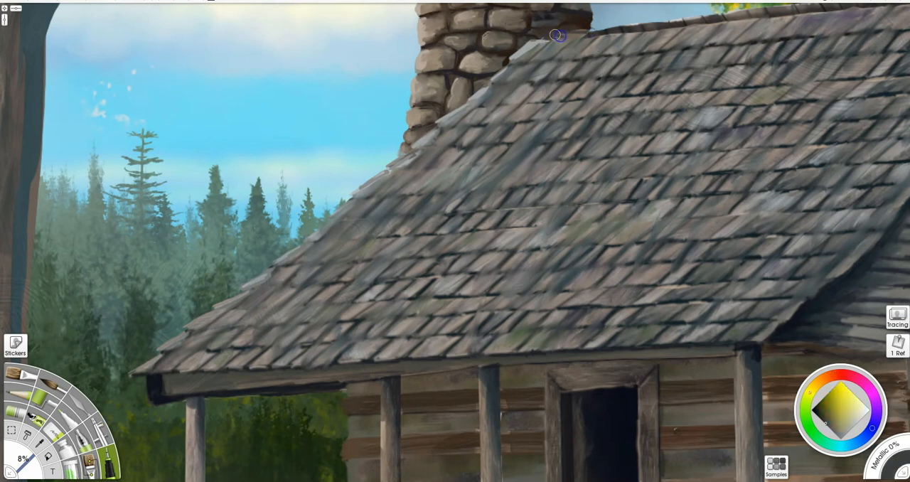
left_click(591, 33, "alt")
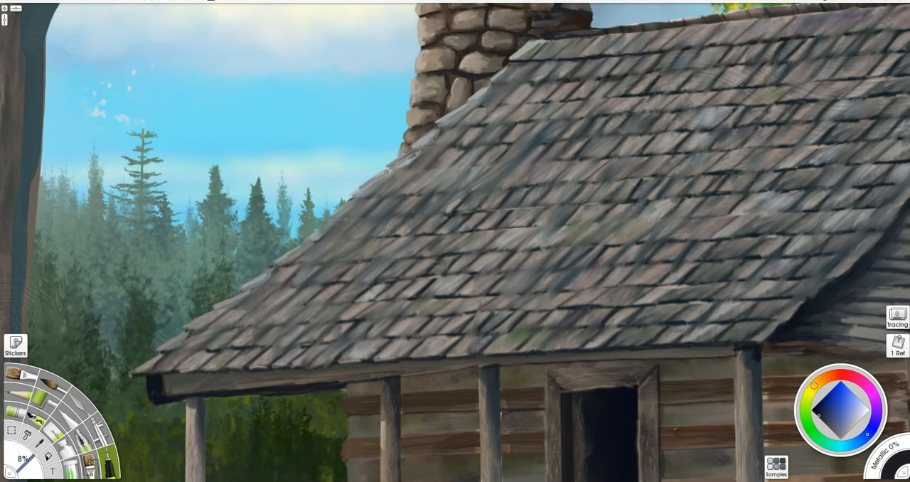
- Draw near-black shadow lines at 8% beneath the upper shingle rows beside the chimney
left_click_drag(515, 104, 793, 86)
left_click_drag(560, 81, 845, 59)
left_click_drag(763, 104, 435, 128)
left_click(454, 129, "alt")
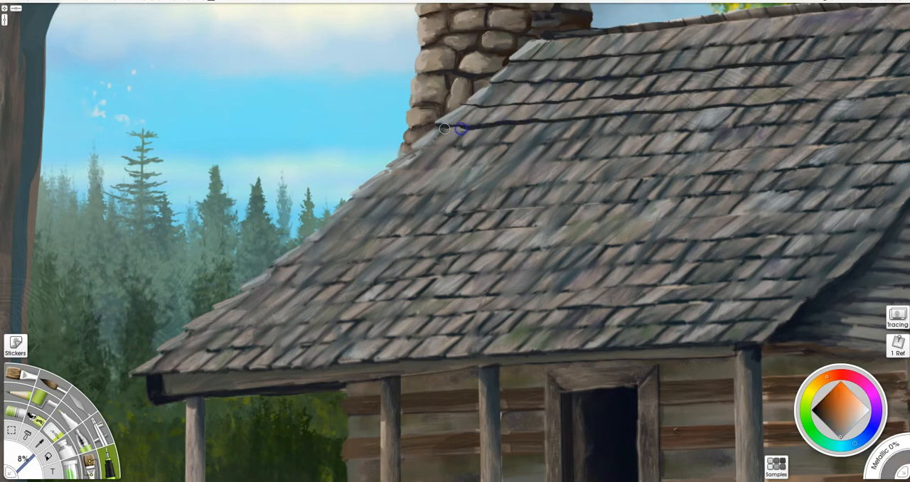
left_click(461, 130, "alt")
- Draw long near-black shadow lines at 8% beneath the middle and lower shingle rows down to the eave
mouse_move(505, 144)
left_mouse_down()
mouse_move(880, 122)
mouse_move(810, 147)
mouse_move(660, 145)
mouse_move(474, 168)
mouse_move(350, 199)
mouse_move(697, 175)
mouse_move(863, 182)
mouse_move(331, 221)
left_mouse_up()
left_click_drag(881, 231, 272, 268)
mouse_move(303, 241)
left_mouse_down()
mouse_move(763, 209)
mouse_move(901, 209)
left_mouse_up()
left_click_drag(875, 251, 249, 288)
left_click_drag(772, 299, 380, 318)
left_click_drag(179, 331, 395, 315)
left_click_drag(837, 275, 212, 312)
mouse_move(164, 353)
left_mouse_down()
mouse_move(802, 325)
mouse_move(796, 318)
mouse_move(469, 337)
left_mouse_up()
- Extend the near-black row shadows at 8% across the shingles toward the gable side of the roof
left_click_drag(744, 257, 632, 263)
left_click_drag(823, 232, 687, 248)
left_click_drag(788, 202, 694, 204)
left_click_drag(809, 175, 774, 176)
left_click_drag(834, 154, 704, 155)
left_click_drag(853, 128, 725, 136)
left_click_drag(757, 144, 730, 183)
mouse_move(853, 141)
left_mouse_down()
mouse_move(601, 155)
mouse_move(867, 121)
left_mouse_up()
left_click_drag(888, 98, 667, 113)
- Draw short near-black gaps at 8% between the shingles of the top rows near the chimney
mouse_move(442, 107)
left_mouse_down()
mouse_move(897, 69)
mouse_move(846, 47)
mouse_move(357, 95)
left_mouse_up()
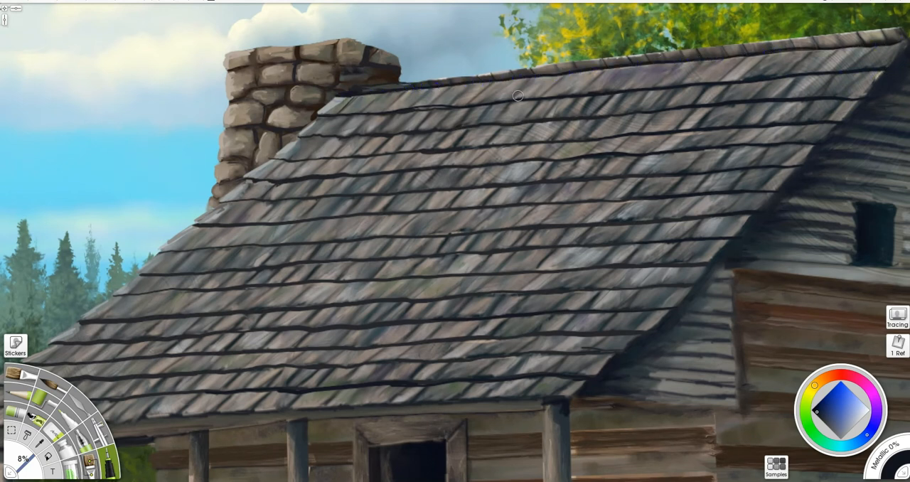
scroll(559, 89, "left", 5)
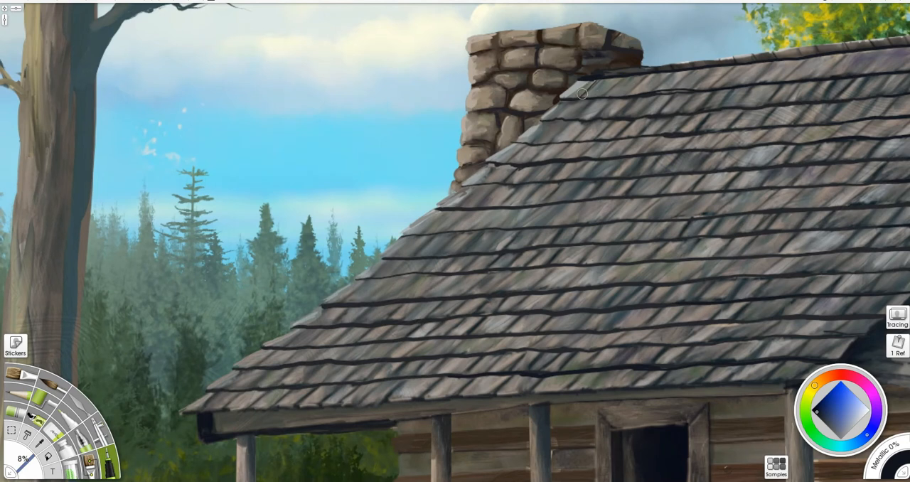
left_click(628, 126, "alt")
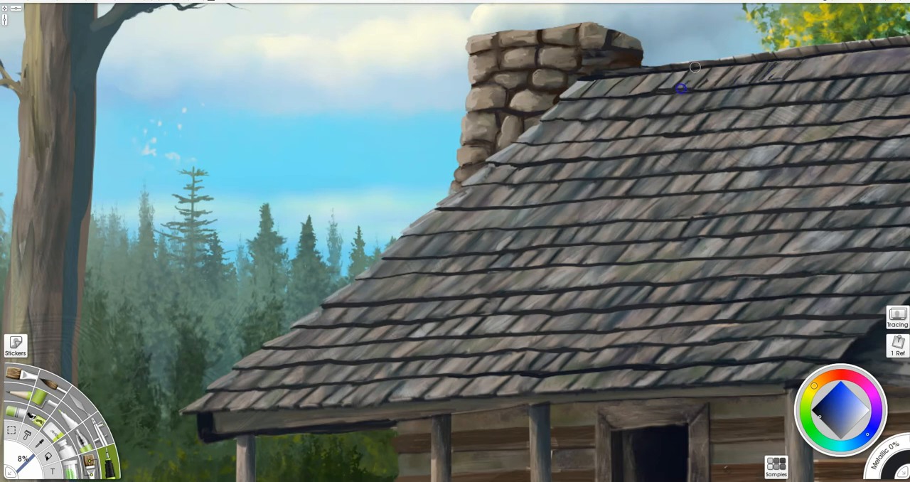
key("bracketleft")
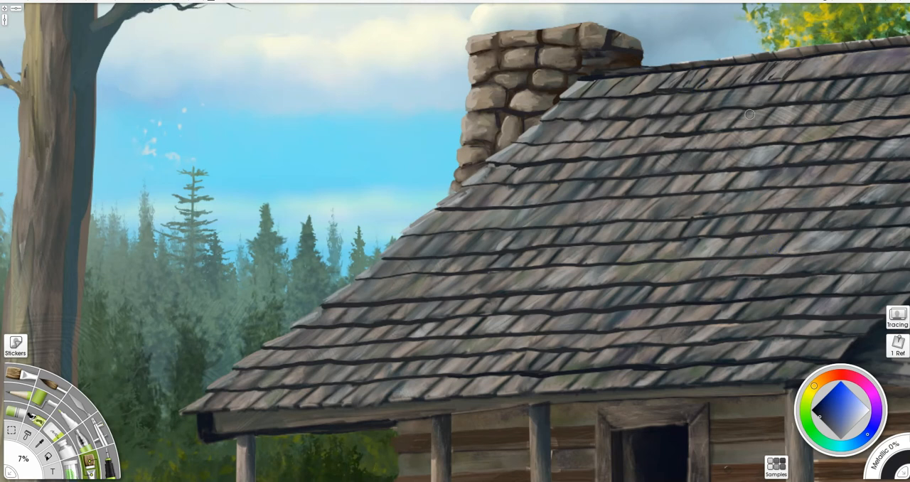
- Switch to the Palette Knife and reduce its size to 6% for blending the shingles
left_click(80, 404)
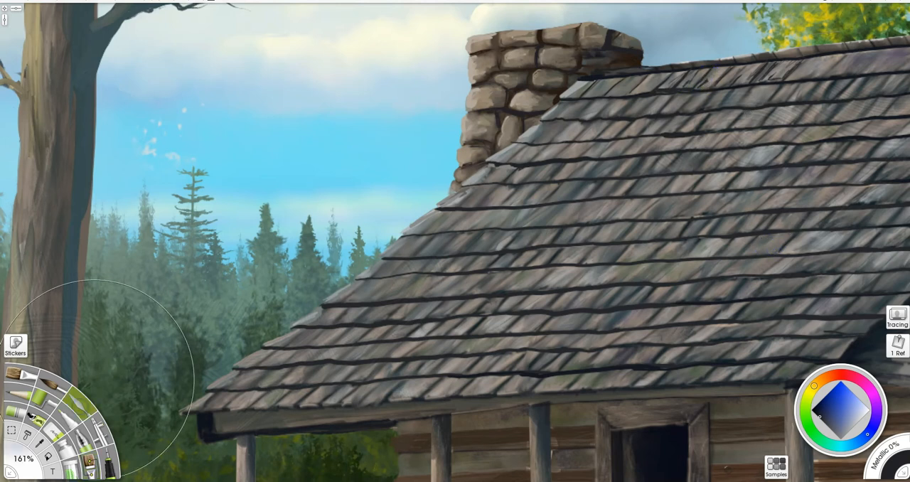
key("bracketleft")
key("bracketleft")
key("bracketleft")
key("bracketleft")
key("bracketleft")
key("bracketleft")
key("bracketleft")
key("bracketleft")
key("bracketleft")
key("bracketleft")
key("bracketleft")
key("bracketleft")
key("bracketleft")
key("bracketleft")
key("bracketleft")
key("bracketleft")
key("bracketleft")
key("bracketleft")
key("bracketleft")
key("bracketleft")
key("bracketleft")
key("bracketleft")
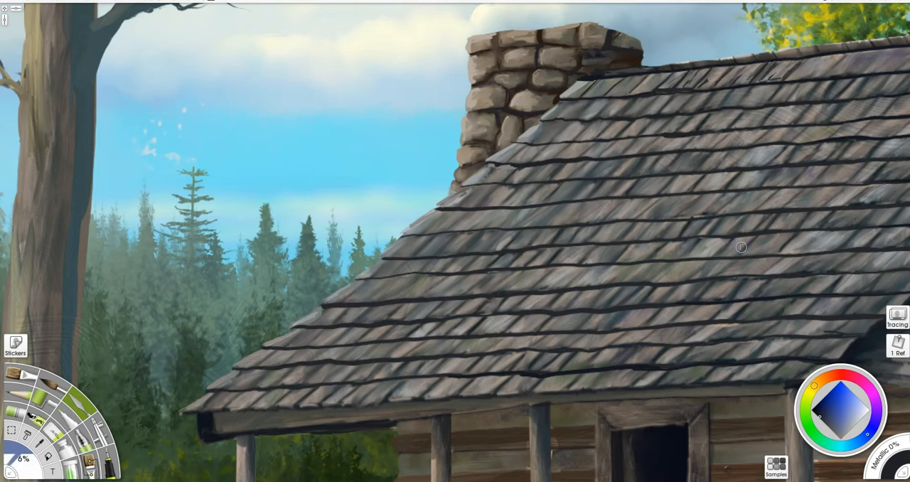
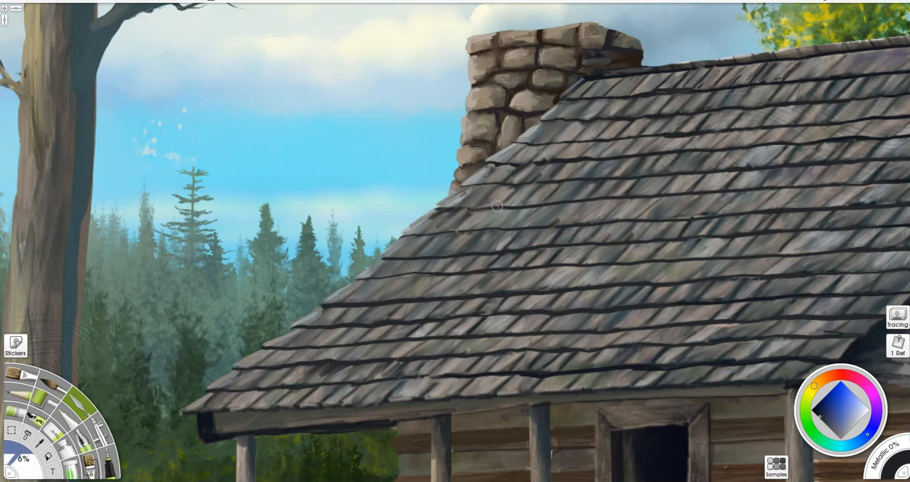
- Draw short near-black gaps at 8% between the upper shingles from the ridge down to the slope beside the chimney
key("i")
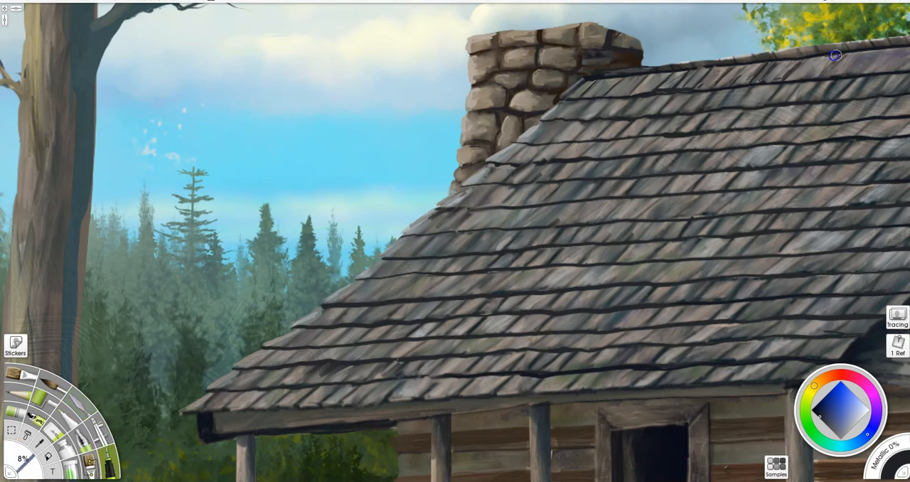
left_click_drag(862, 61, 849, 74)
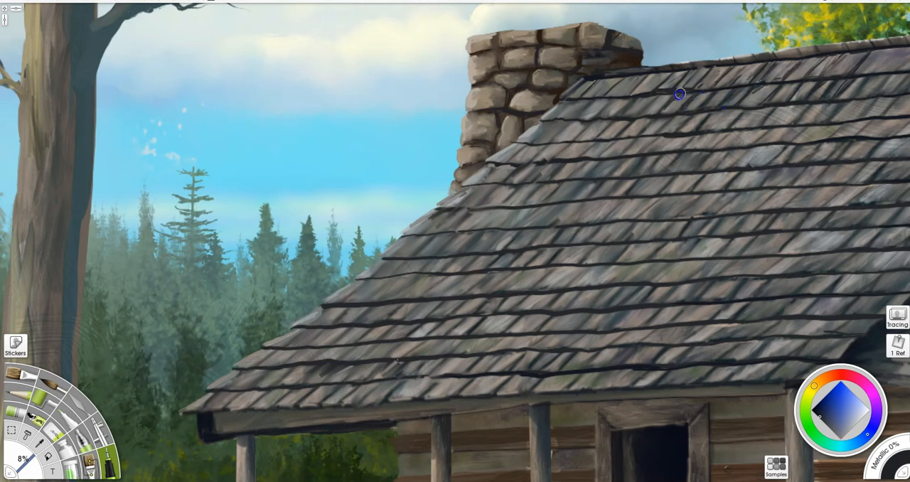
left_click_drag(571, 123, 589, 119)
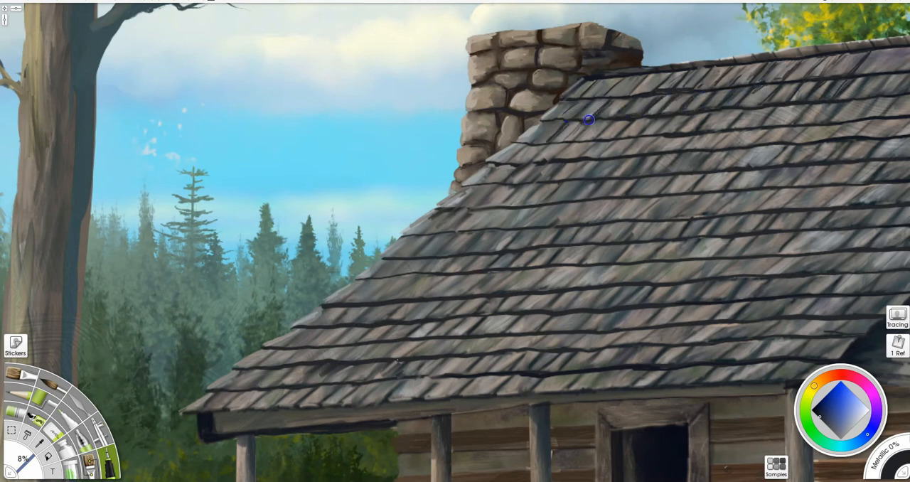
mouse_move(550, 147)
left_mouse_down()
mouse_move(530, 162)
mouse_move(534, 126)
left_mouse_up()
left_click_drag(492, 177, 511, 182)
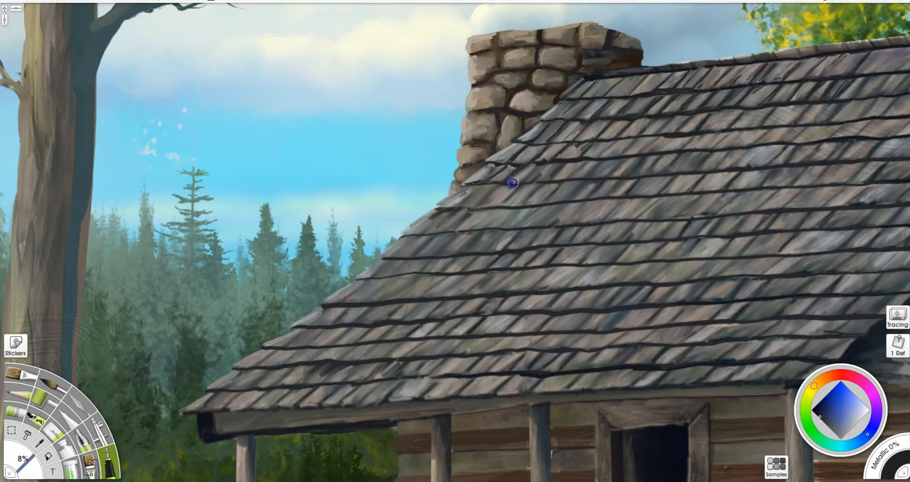
- Add near-black shingle gaps at 8% in the middle row and in the upper rows toward the gable
mouse_move(695, 255)
left_mouse_down()
mouse_move(690, 242)
mouse_move(548, 265)
mouse_move(522, 254)
left_mouse_up()
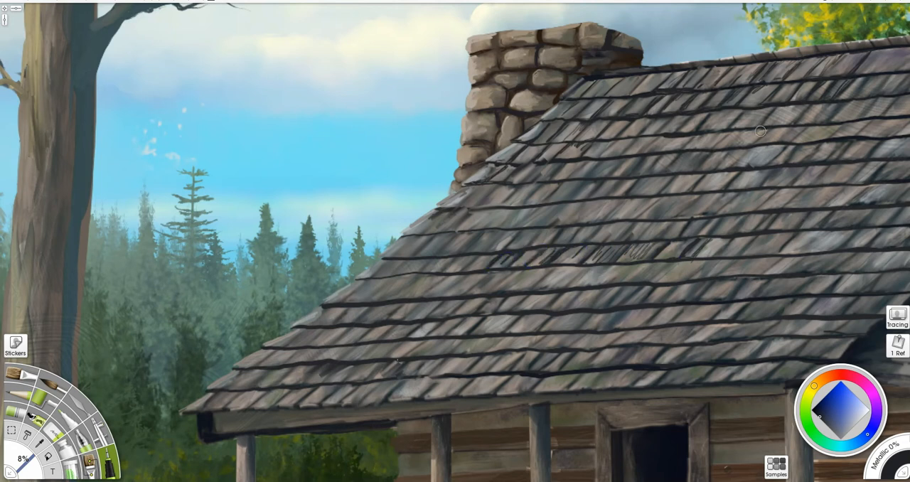
left_click_drag(816, 177, 617, 183)
left_click_drag(848, 117, 660, 141)
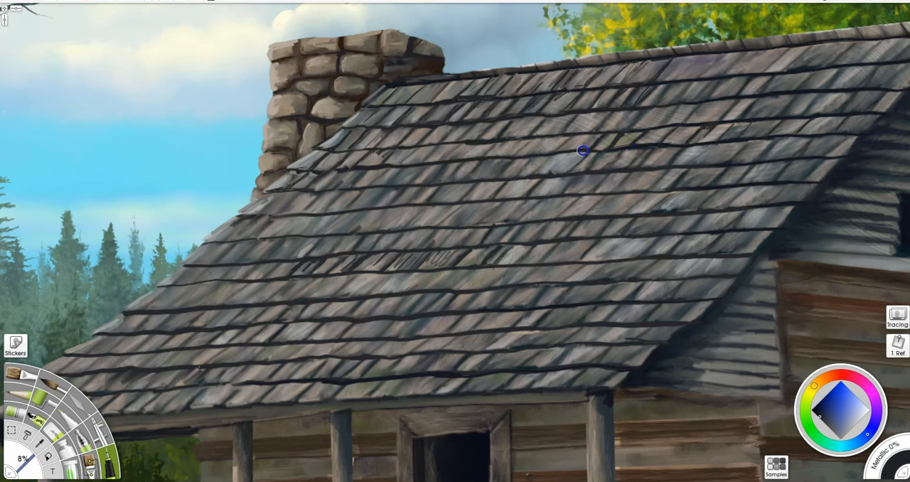
left_click_drag(880, 91, 888, 95)
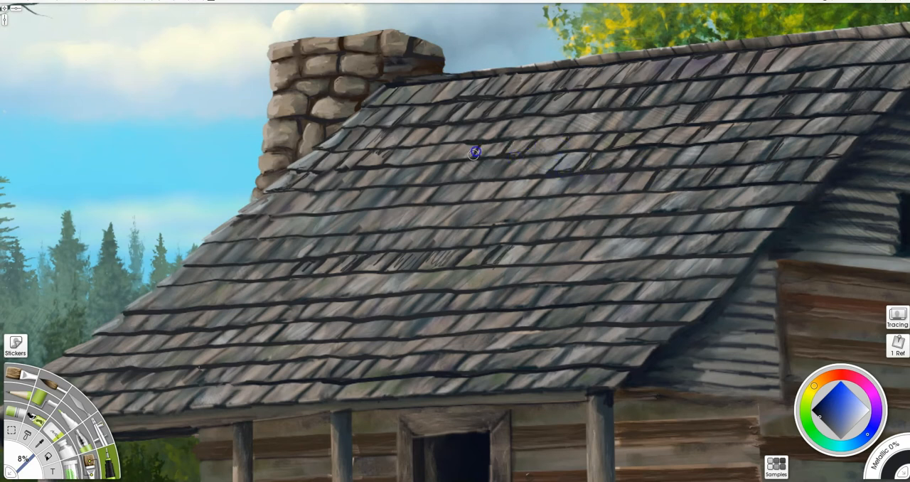
- Separate the shingles of the middle row with slanted near-black gaps from the gable edge across to the far roof slope
left_click_drag(749, 189, 741, 204)
mouse_move(723, 189)
left_mouse_down()
mouse_move(713, 206)
mouse_move(675, 209)
left_mouse_up()
mouse_move(667, 197)
left_mouse_down()
mouse_move(656, 210)
mouse_move(626, 211)
left_mouse_up()
mouse_move(603, 196)
left_mouse_down()
mouse_move(592, 212)
mouse_move(561, 214)
left_mouse_up()
mouse_move(547, 200)
left_mouse_down()
mouse_move(535, 216)
mouse_move(518, 219)
left_mouse_up()
mouse_move(514, 202)
left_mouse_down()
mouse_move(499, 221)
mouse_move(474, 222)
left_mouse_up()
mouse_move(458, 206)
left_mouse_down()
mouse_move(441, 223)
mouse_move(415, 224)
left_mouse_up()
left_click_drag(401, 211, 363, 229)
mouse_move(348, 216)
left_mouse_down()
mouse_move(334, 230)
mouse_move(307, 233)
left_mouse_up()
left_click_drag(298, 218, 267, 243)
mouse_move(270, 221)
left_mouse_down()
mouse_move(245, 243)
mouse_move(235, 237)
left_mouse_up()
left_click_drag(238, 233, 205, 241)
- Draw slanted near-black gaps between the shingles of the next row down, across the full roof width
left_click_drag(759, 211, 744, 227)
mouse_move(716, 220)
left_mouse_down()
mouse_move(701, 238)
mouse_move(668, 231)
left_mouse_up()
left_click_drag(642, 219, 627, 235)
left_click_drag(607, 224, 564, 240)
left_click_drag(552, 218, 536, 239)
mouse_move(517, 226)
left_mouse_down()
mouse_move(503, 242)
mouse_move(458, 248)
left_mouse_up()
mouse_move(426, 233)
left_mouse_down()
mouse_move(410, 251)
mouse_move(383, 258)
left_mouse_up()
mouse_move(341, 238)
left_mouse_down()
mouse_move(320, 261)
mouse_move(288, 257)
left_mouse_up()
left_click_drag(283, 239, 228, 264)
left_click_drag(214, 245, 179, 263)
- Continue the near-black shingle gaps through the lower-middle rows from the gable edge to the outer slope
left_click_drag(730, 254, 715, 271)
mouse_move(692, 261)
left_mouse_down()
mouse_move(678, 277)
mouse_move(640, 280)
left_mouse_up()
mouse_move(623, 263)
left_mouse_down()
mouse_move(571, 281)
mouse_move(544, 265)
mouse_move(527, 282)
mouse_move(493, 286)
left_mouse_up()
left_click_drag(471, 271, 457, 289)
mouse_move(438, 273)
left_mouse_down()
mouse_move(424, 288)
mouse_move(354, 293)
left_mouse_up()
mouse_move(345, 277)
left_mouse_down()
mouse_move(325, 297)
mouse_move(213, 304)
left_mouse_up()
left_click_drag(193, 285, 169, 307)
left_click_drag(195, 268, 176, 286)
left_click_drag(215, 270, 207, 281)
left_click_drag(128, 306, 158, 289)
left_click_drag(174, 316, 432, 292)
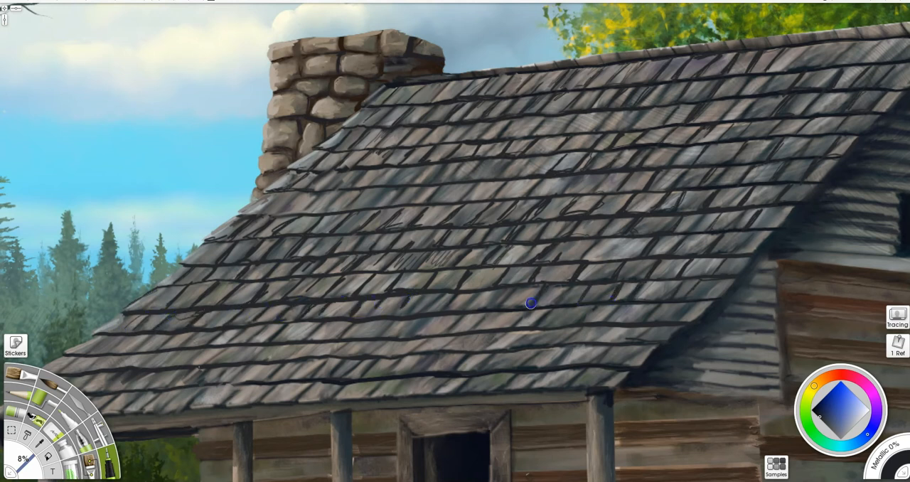
- Reinforce the near-black gaps between the shingles in the central rows, just above the scratchy patch
left_click_drag(657, 172, 790, 175)
left_click_drag(604, 190, 593, 204)
mouse_move(570, 191)
left_mouse_down()
mouse_move(559, 206)
mouse_move(523, 209)
left_mouse_up()
left_click_drag(493, 195, 475, 216)
mouse_move(470, 196)
left_mouse_down()
mouse_move(455, 215)
mouse_move(433, 216)
left_mouse_up()
left_click_drag(428, 196, 406, 225)
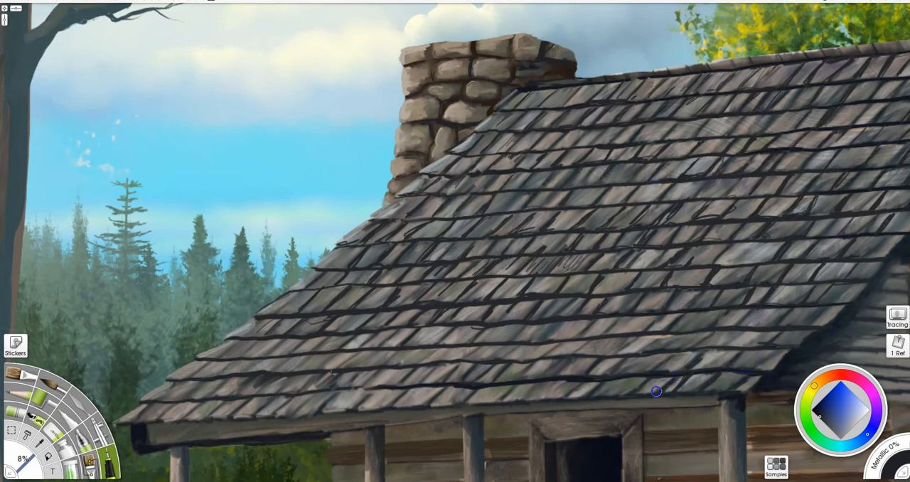
- Draw near-black gaps through the lowest shingle rows above the eave and smooth the scratchy mid-roof patch with the Palette Knife at 7%
mouse_move(556, 401)
left_mouse_down()
mouse_move(524, 383)
mouse_move(477, 396)
mouse_move(222, 415)
left_mouse_up()
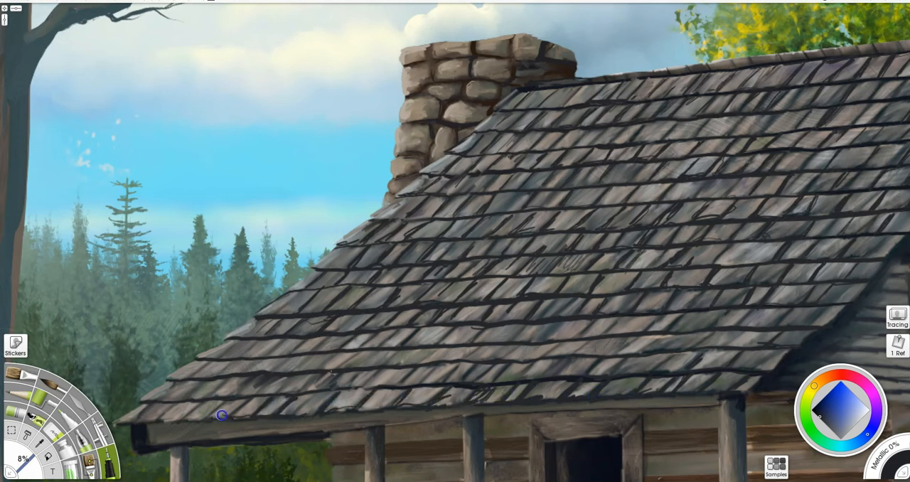
mouse_move(431, 367)
left_mouse_down()
mouse_move(327, 380)
mouse_move(239, 375)
mouse_move(212, 359)
left_mouse_up()
mouse_move(307, 364)
left_mouse_down()
mouse_move(540, 339)
mouse_move(701, 338)
mouse_move(775, 349)
left_mouse_up()
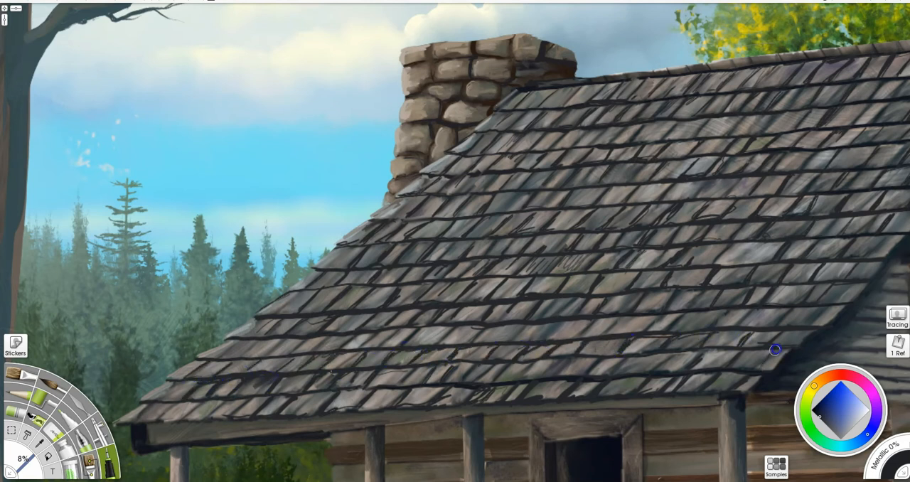
left_click_drag(559, 266, 580, 262)
key("b")
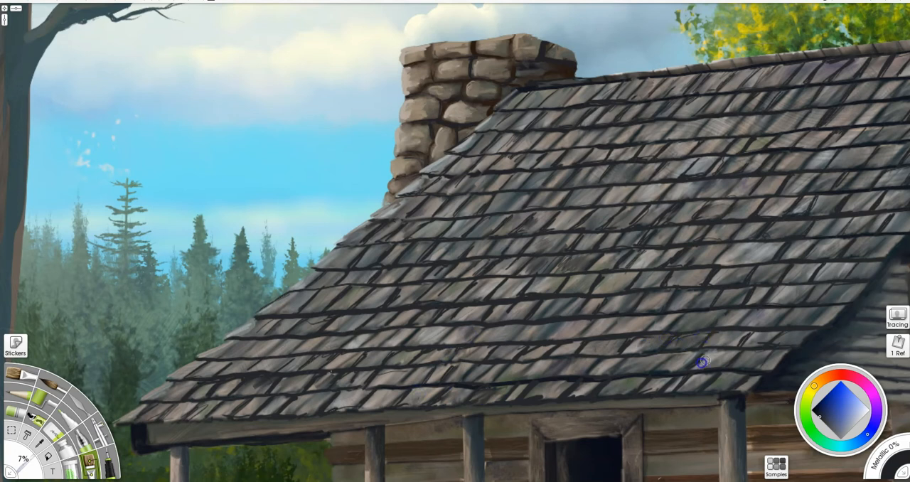
- Paint light grey highlights at 8% along the stepped shingle ends from the eave corner up to the chimney
key("bracketright")
left_click(437, 164, "alt")
left_click(855, 421)
left_click_drag(197, 356, 232, 342)
left_click_drag(225, 338, 254, 319)
mouse_move(256, 314)
left_mouse_down()
mouse_move(402, 198)
mouse_move(493, 105)
left_mouse_up()
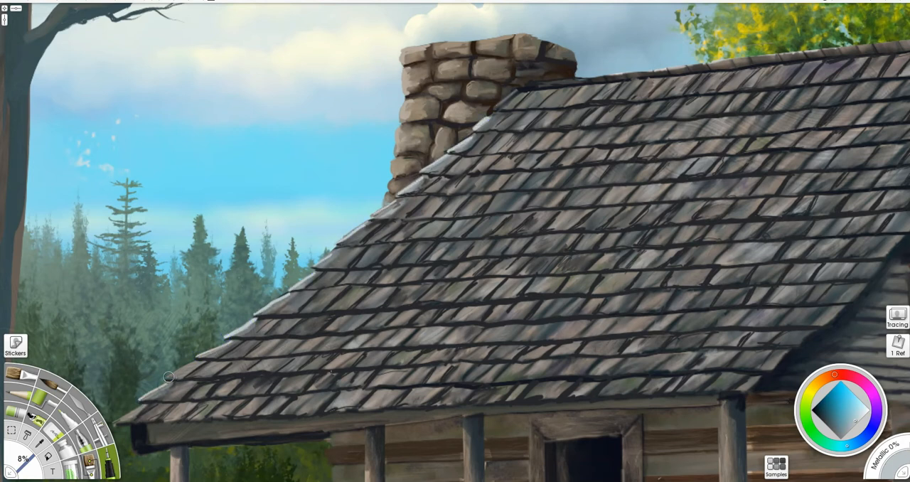
key("bracketleft")
left_click_drag(246, 328, 314, 277)
left_click_drag(322, 266, 337, 257)
left_click_drag(164, 389, 135, 413)
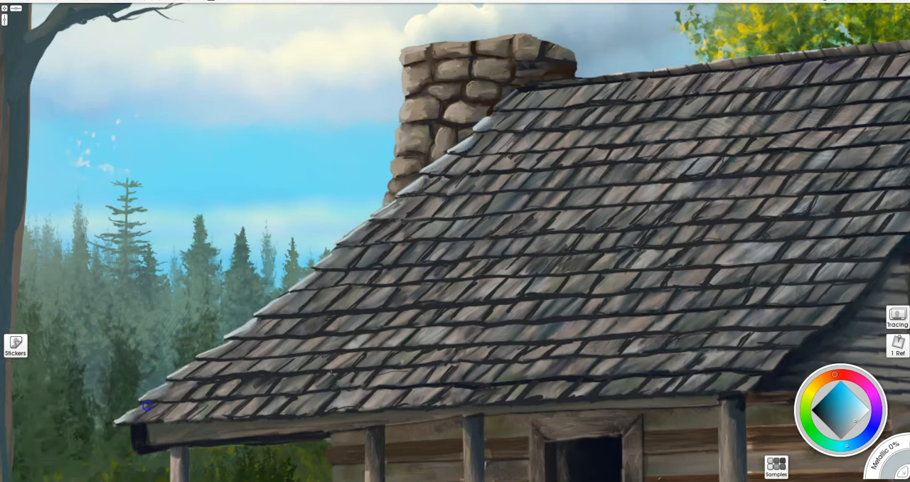
- Draw near-black shadow lines at 8% beneath the gable siding boards on both sides of the small window
left_click_drag(816, 298, 872, 162)
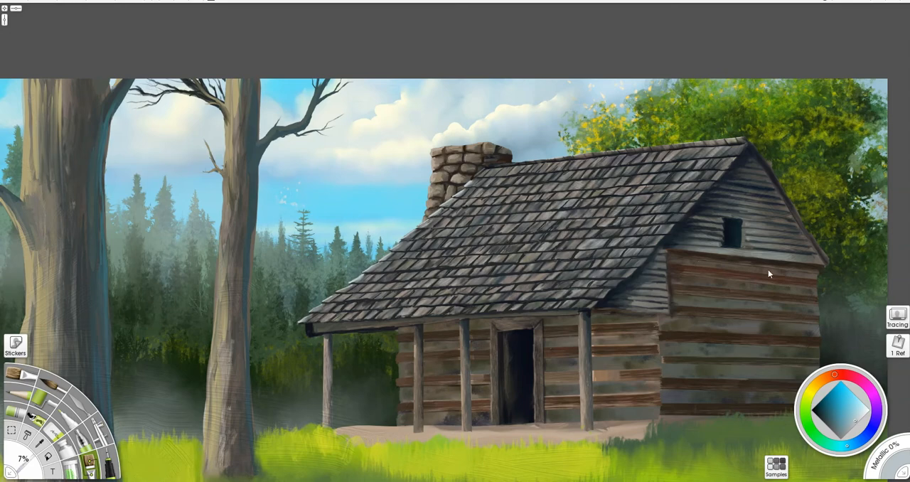
key("plus")
key("i")
left_click_drag(769, 274, 441, 278)
key("plus")
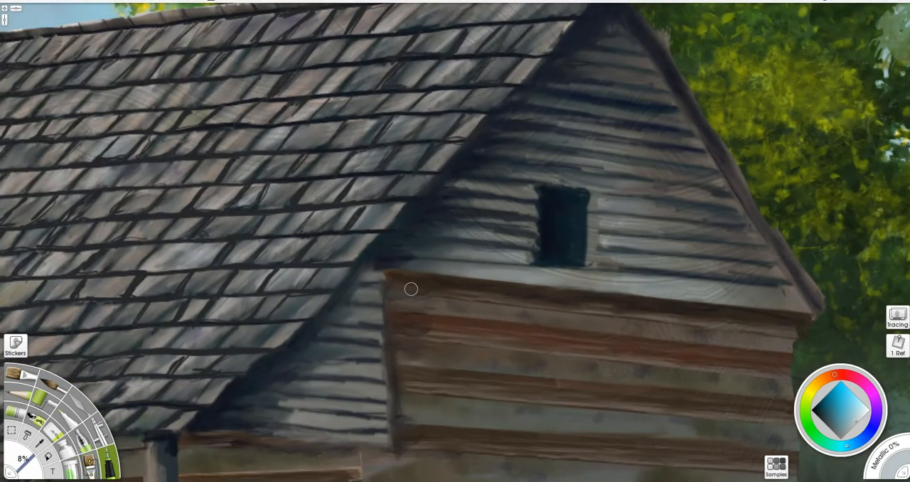
left_click(419, 189, "alt")
left_click_drag(402, 256, 802, 289)
mouse_move(778, 266)
left_mouse_down()
mouse_move(601, 249)
mouse_move(774, 248)
left_mouse_up()
mouse_move(752, 227)
left_mouse_down()
mouse_move(609, 211)
mouse_move(747, 211)
left_mouse_up()
left_click_drag(562, 182, 513, 179)
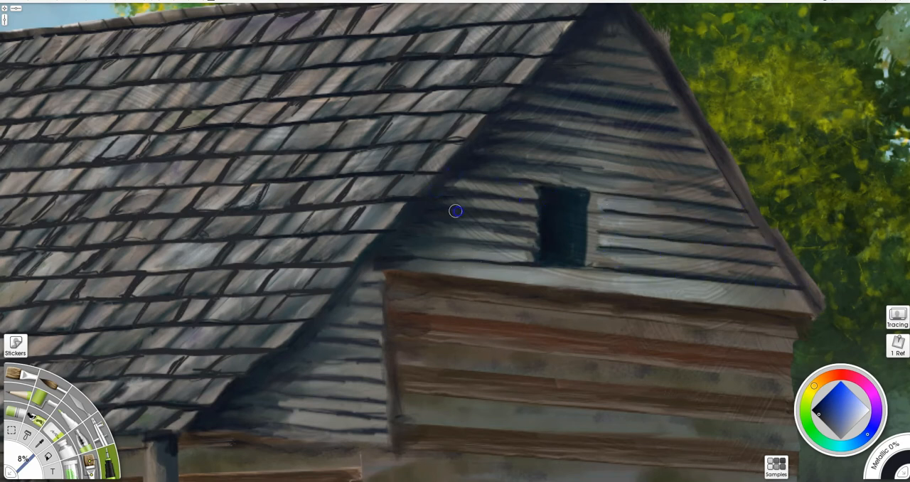
left_click_drag(466, 241, 538, 248)
left_click_drag(539, 235, 437, 226)
- Continue the near-black board shadows at 8% across the siding above the window toward the gable peak
left_click_drag(510, 162, 739, 194)
mouse_move(520, 144)
left_mouse_down()
mouse_move(726, 174)
mouse_move(637, 158)
left_mouse_up()
left_click_drag(538, 124, 713, 150)
left_click_drag(638, 121, 552, 115)
left_click_drag(565, 93, 687, 110)
left_click_drag(675, 92, 603, 81)
left_click_drag(553, 57, 666, 71)
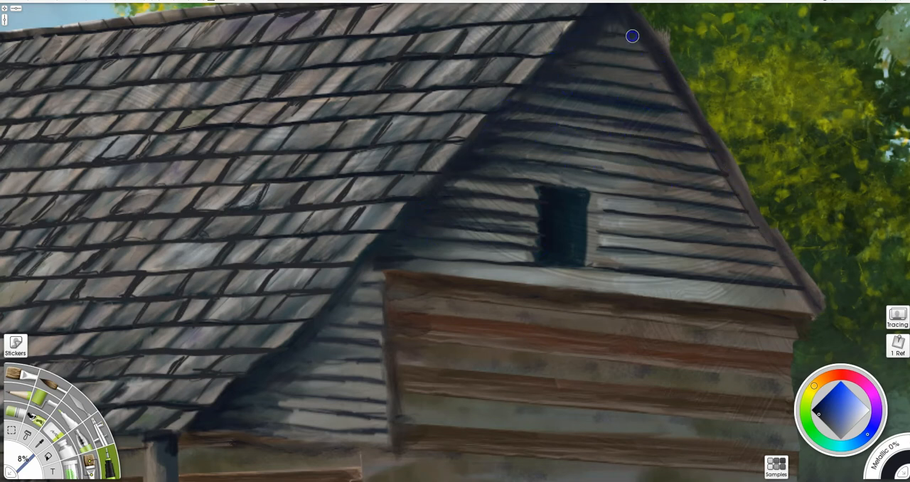
- Darken the underside of the gable's outer roof trim from the peak to the eave and soften it at 7%
mouse_move(693, 115)
left_mouse_down()
mouse_move(782, 274)
mouse_move(814, 307)
left_mouse_up()
left_click_drag(760, 227, 619, 14)
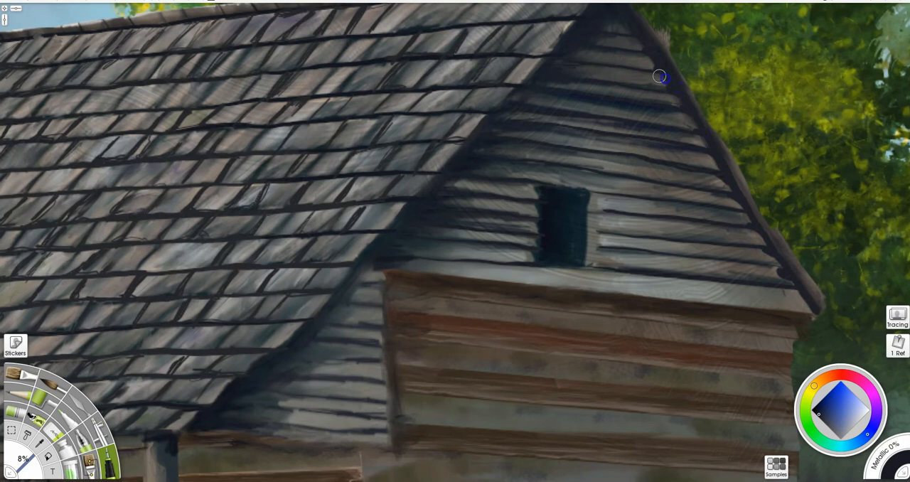
key("bracketleft")
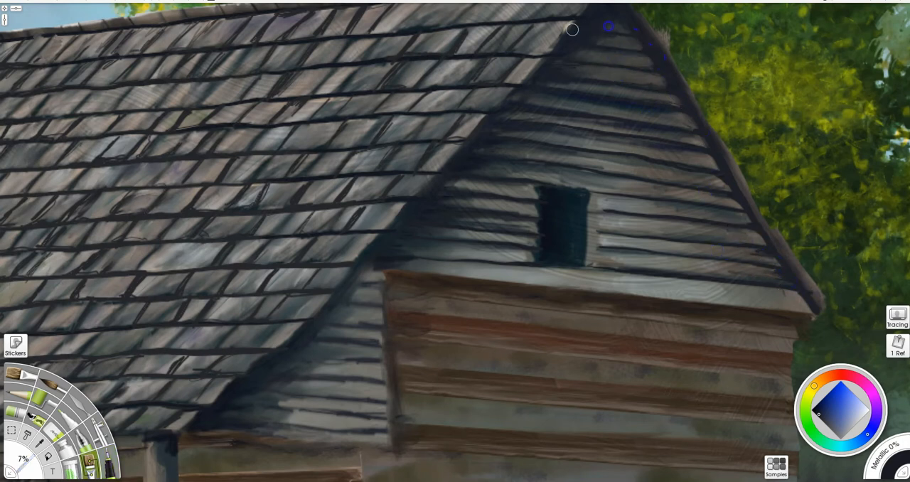
- Fill the gable window with near-black at 8% and paint light grey cross bars, a side frame and a sill
key("bracketright")
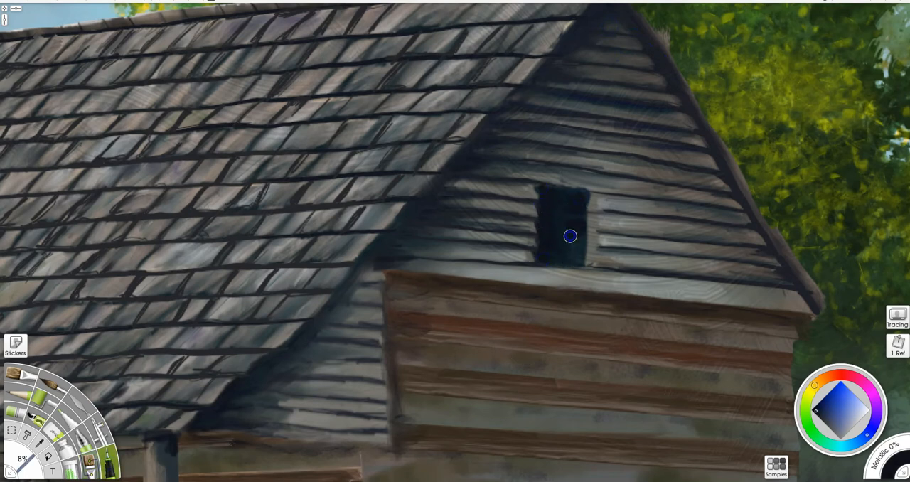
left_click(612, 249, "alt")
left_click_drag(590, 191, 587, 267)
left_click_drag(533, 211, 587, 210)
left_click_drag(535, 239, 590, 237)
left_click_drag(561, 186, 559, 270)
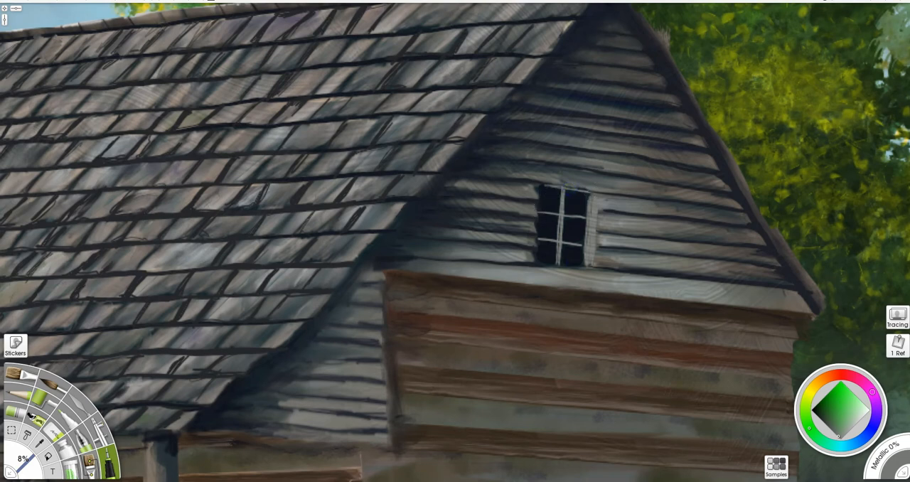
left_click_drag(535, 268, 587, 271)
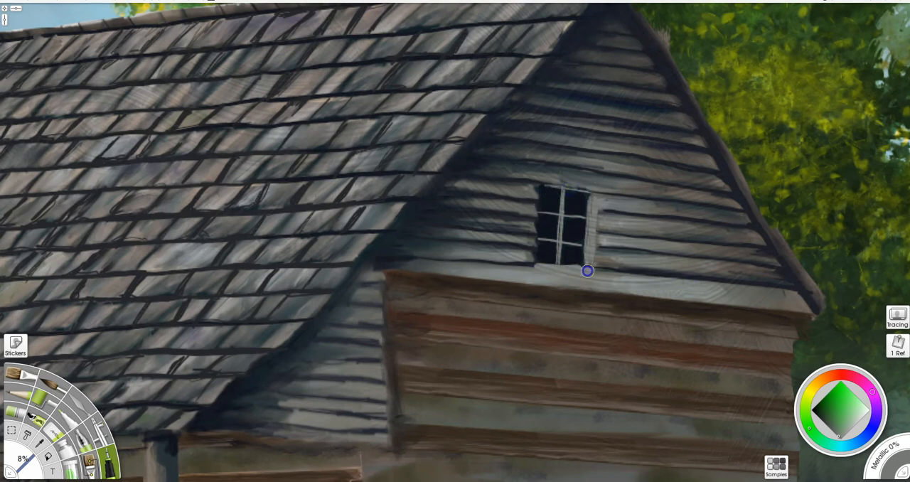
- Refine the window panes and add near-black shadows under the sill and along the outer side of the frame
left_click(567, 223, "alt")
key("bracketleft")
left_click(532, 254, "alt")
key("i")
mouse_move(532, 267)
left_mouse_down()
mouse_move(596, 270)
mouse_move(528, 275)
left_mouse_up()
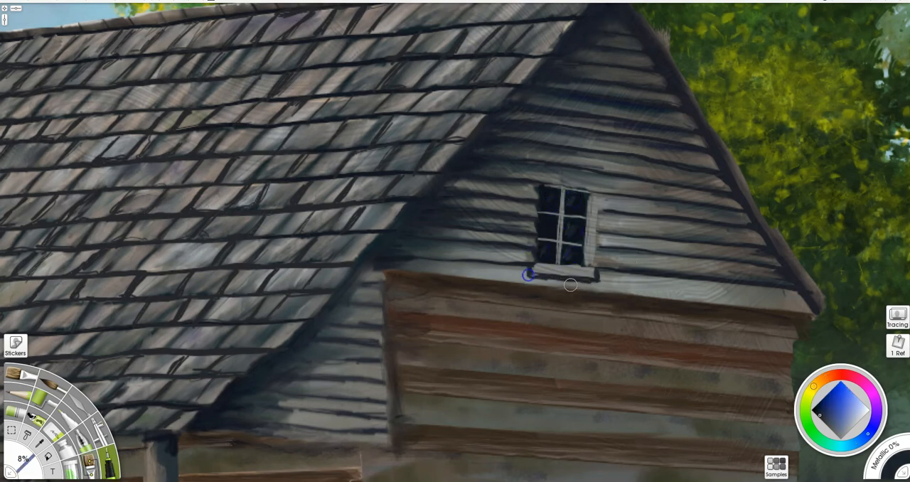
key("u")
left_click_drag(587, 281, 503, 272)
left_click_drag(589, 276, 642, 283)
left_click(566, 226, "alt")
left_click_drag(591, 191, 592, 275)
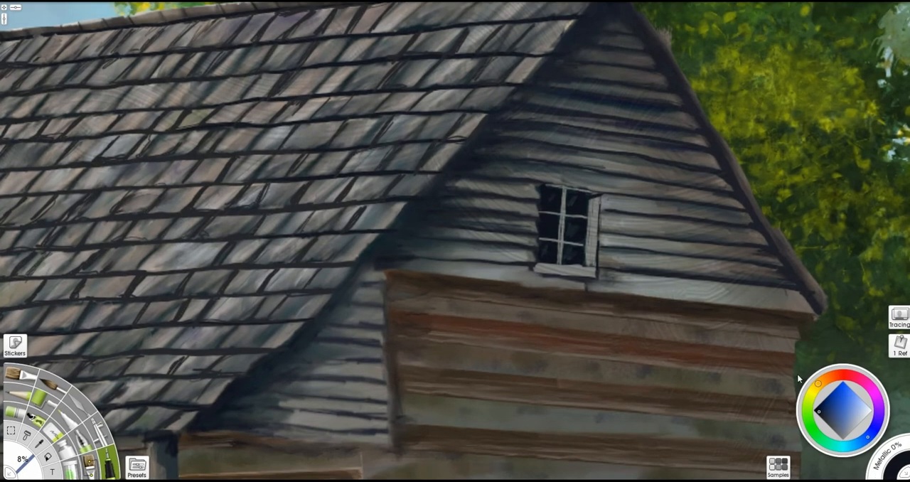
- Choose a very dark red and draw a thin shadow line beneath the gable's bottom trim board
left_click(847, 383)
mouse_move(545, 306)
left_mouse_down()
mouse_move(601, 295)
mouse_move(596, 263)
left_mouse_up()
key("ctrl+z")
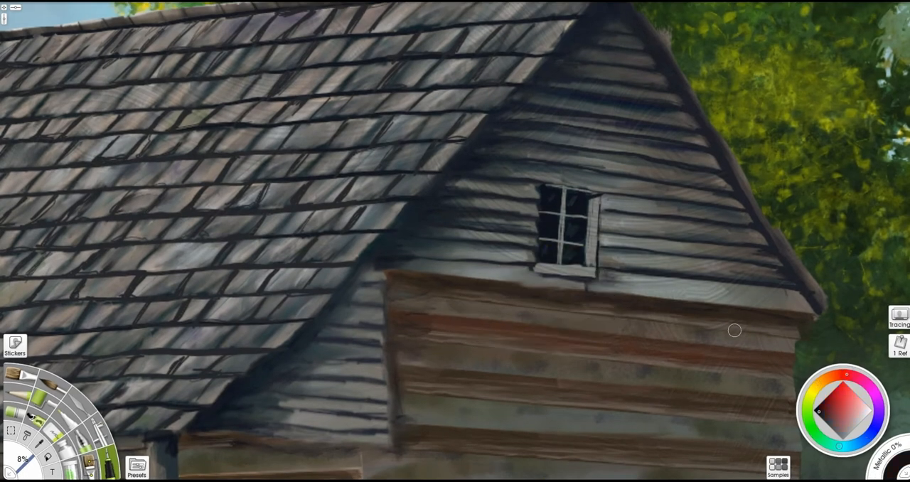
left_click_drag(481, 280, 819, 313)
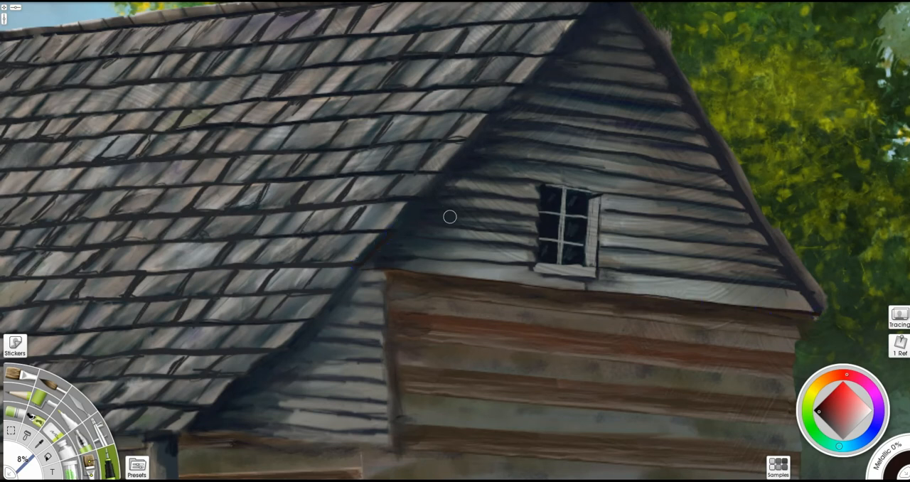
- Draw near-black shadows at 8% under the gable-side roof edge and beneath the boards of the small triangular siding
left_click(368, 258, "alt")
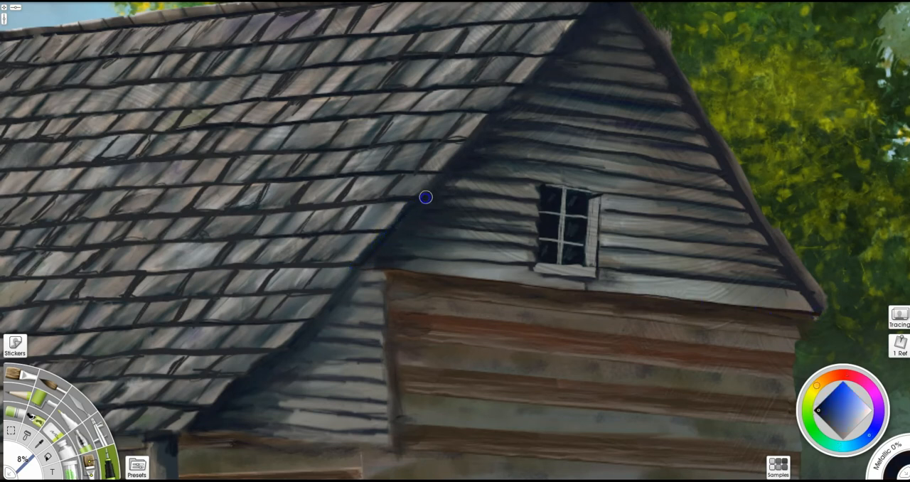
left_click(184, 431, "alt")
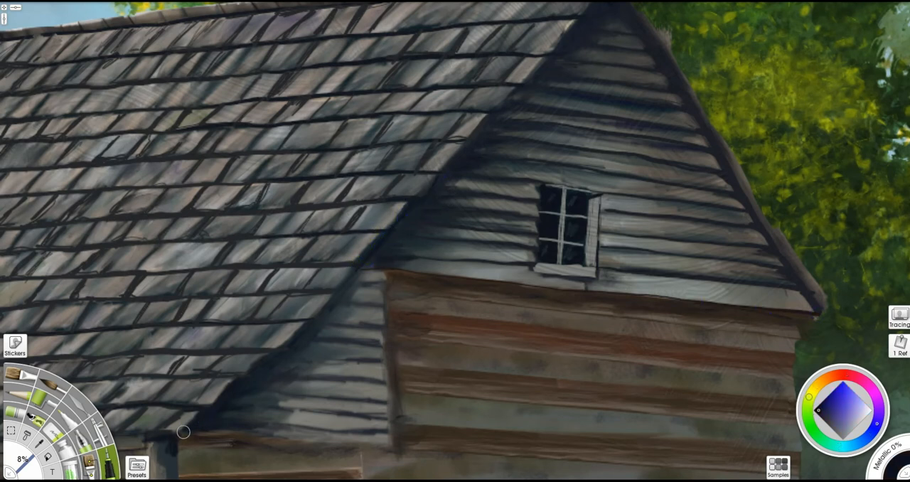
left_click(549, 226, "alt")
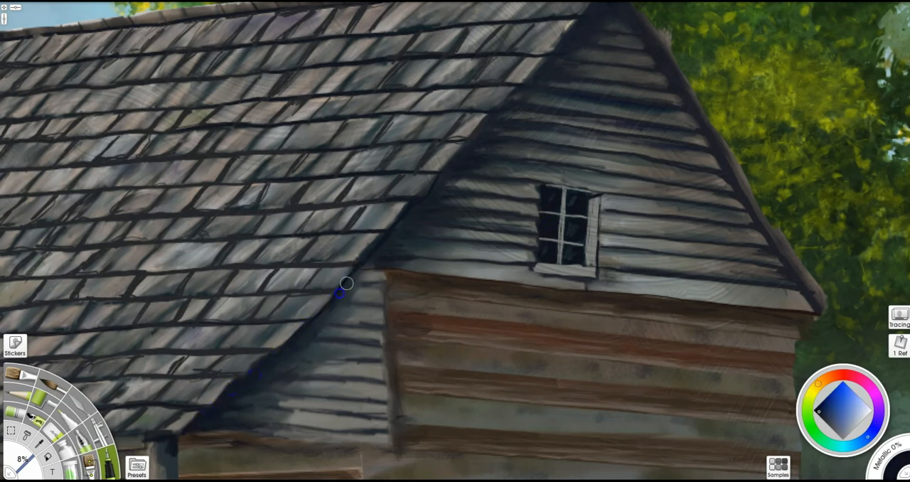
mouse_move(368, 434)
left_mouse_down()
mouse_move(299, 443)
mouse_move(198, 437)
mouse_move(279, 427)
mouse_move(376, 432)
mouse_move(344, 416)
mouse_move(390, 405)
mouse_move(251, 391)
mouse_move(386, 362)
mouse_move(288, 338)
mouse_move(382, 345)
mouse_move(362, 280)
mouse_move(369, 266)
mouse_move(384, 277)
mouse_move(368, 267)
mouse_move(341, 284)
mouse_move(338, 297)
mouse_move(187, 431)
left_mouse_up()
- Highlight the shingle ends along the gable-side roof edge with a light warm grey at 8%
left_click(382, 301, "alt")
left_click_drag(364, 259, 561, 37)
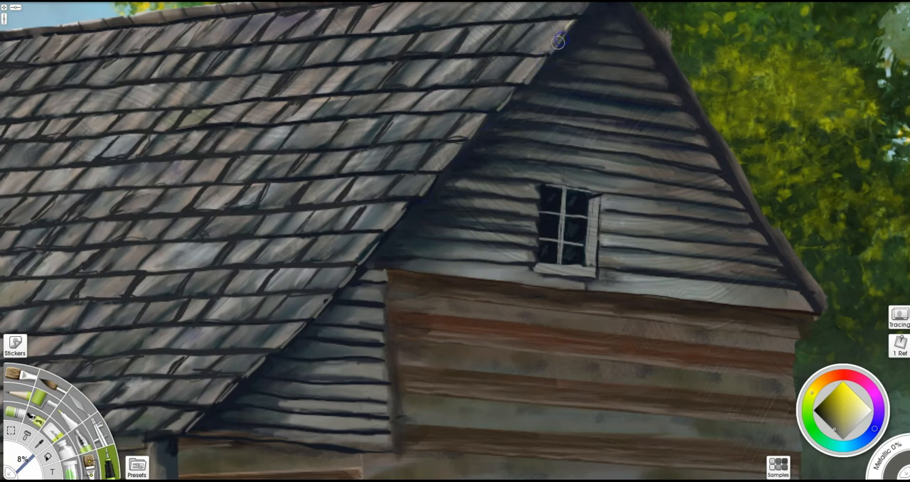
left_click_drag(483, 178, 441, 278)
left_click_drag(536, 114, 556, 90)
left_click_drag(421, 249, 398, 272)
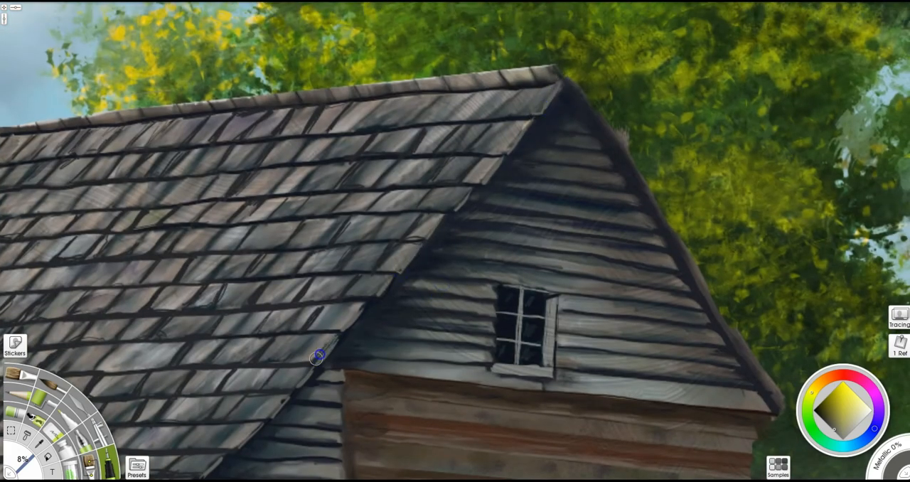
- Paint grey strokes on the boards of the small triangular siding and blend them with the Palette Knife at 7%
left_click_drag(330, 345, 421, 179)
left_click(357, 352, "alt")
left_click_drag(341, 349, 431, 355)
left_click_drag(433, 343, 332, 336)
mouse_move(353, 317)
left_mouse_down()
mouse_move(434, 321)
mouse_move(385, 301)
left_mouse_up()
left_click(90, 463)
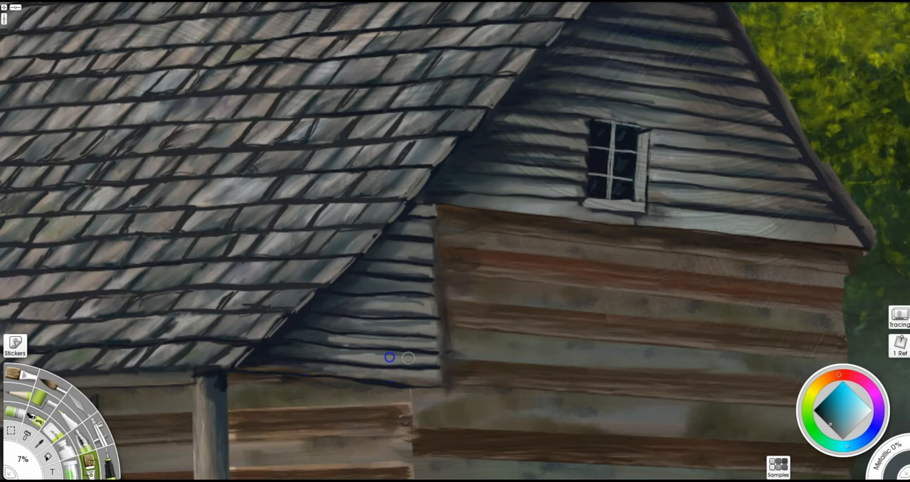
mouse_move(394, 373)
left_mouse_down()
mouse_move(296, 365)
mouse_move(334, 380)
mouse_move(244, 371)
mouse_move(347, 364)
left_mouse_up()
- Deepen the near-black shadow that the roof edge casts across the small triangular siding
key("i")
left_click(333, 379, "alt")
mouse_move(288, 347)
left_mouse_down()
mouse_move(349, 337)
mouse_move(314, 330)
mouse_move(307, 317)
mouse_move(365, 268)
mouse_move(434, 179)
left_mouse_up()
key("a")
mouse_move(327, 323)
left_mouse_down()
mouse_move(353, 308)
mouse_move(369, 267)
mouse_move(399, 249)
left_mouse_up()
left_click_drag(412, 295, 408, 260)
mouse_move(404, 230)
left_mouse_down()
mouse_move(424, 217)
mouse_move(412, 222)
left_mouse_up()
- Paint light grey highlights along the bottom board and the vertical board ends of the small triangular siding
key("a")
left_click(433, 396, "alt")
left_click_drag(438, 385, 392, 384)
mouse_move(438, 347)
left_mouse_down()
mouse_move(427, 350)
mouse_move(435, 211)
left_mouse_up()
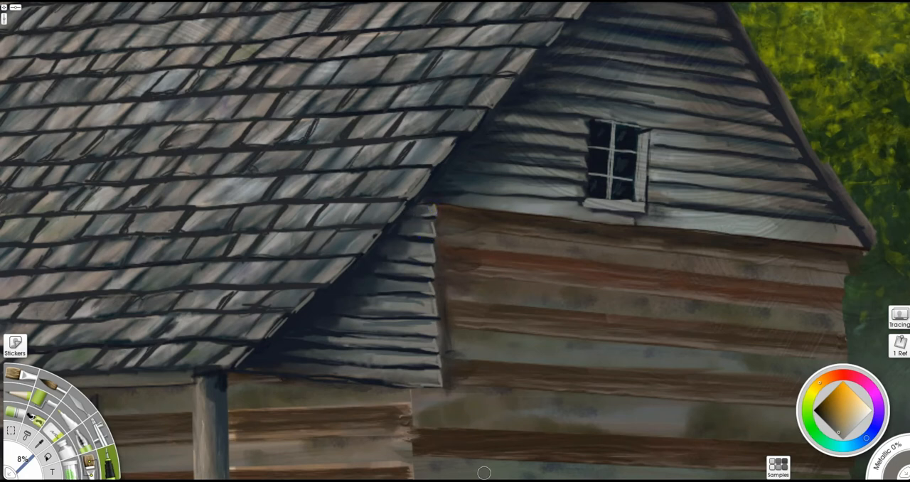
- Draw near-black shadows at 8% beside the siding's board ends and under the gable trim on the log wall
left_click(254, 359, "alt")
mouse_move(435, 272)
left_mouse_down()
mouse_move(445, 386)
mouse_move(512, 366)
left_mouse_up()
left_click_drag(481, 302, 446, 299)
left_click_drag(443, 210, 609, 231)
left_click_drag(680, 304, 631, 234)
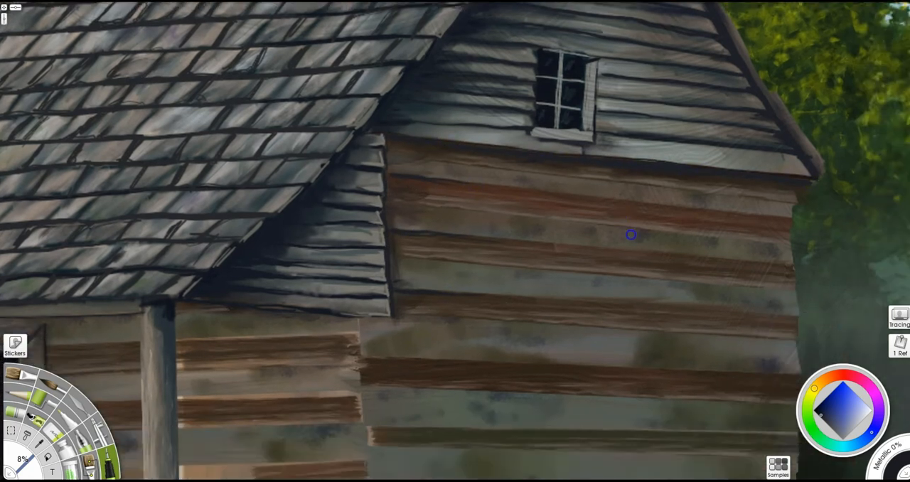
- Draw near-black shadow lines at 8% along the seams of the upper logs on the side wall
left_click_drag(424, 180, 772, 216)
left_click_drag(482, 202, 623, 220)
left_click_drag(429, 197, 543, 209)
left_click_drag(588, 251, 776, 263)
left_click_drag(462, 251, 658, 263)
left_click_drag(586, 269, 441, 257)
left_click_drag(393, 291, 796, 318)
left_click_drag(609, 321, 772, 331)
left_click_drag(482, 312, 647, 317)
left_click_drag(414, 297, 553, 307)
- Draw near-black shadow lines along the seams of the lower side-wall logs down to the grass
left_click_drag(361, 360, 797, 376)
left_click_drag(390, 410, 406, 267)
left_click_drag(581, 227, 712, 231)
left_click_drag(393, 286, 809, 293)
left_click_drag(710, 295, 441, 290)
left_click_drag(470, 346, 813, 350)
left_click_drag(385, 426, 403, 285)
- Paint fine light wood grain and speckles across the side-wall logs with a greyish tan at 25%
left_click(90, 465)
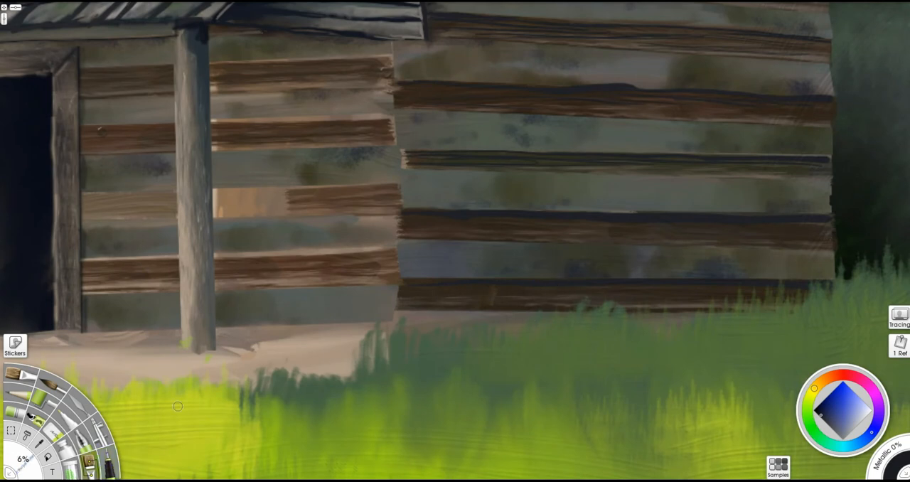
left_click(420, 33, "alt")
left_click(418, 43, "alt")
left_click_drag(457, 282, 474, 277)
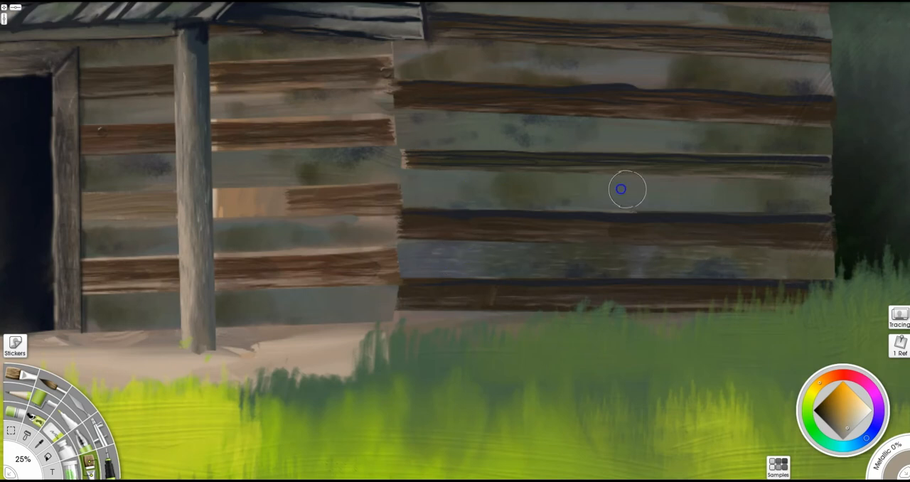
left_click_drag(556, 134, 806, 143)
left_click_drag(422, 59, 418, 164)
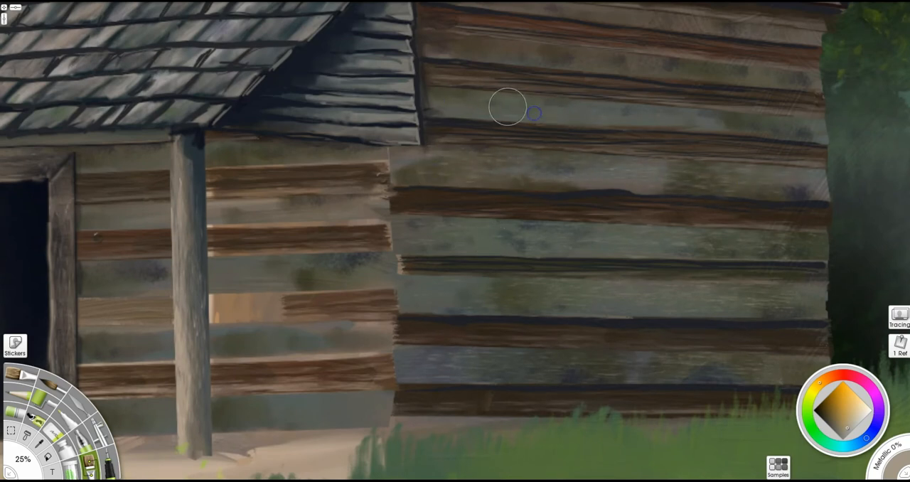
key("Up")
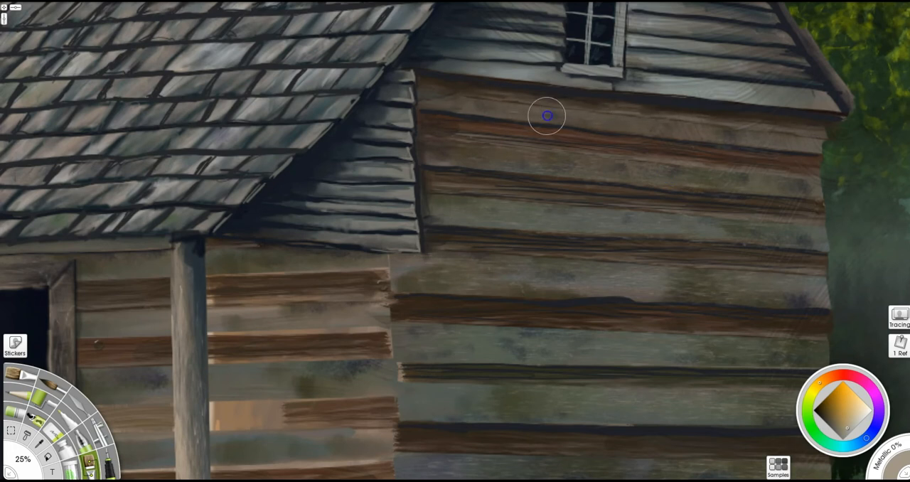
left_click_drag(554, 318, 812, 323)
left_click_drag(500, 425, 549, 273)
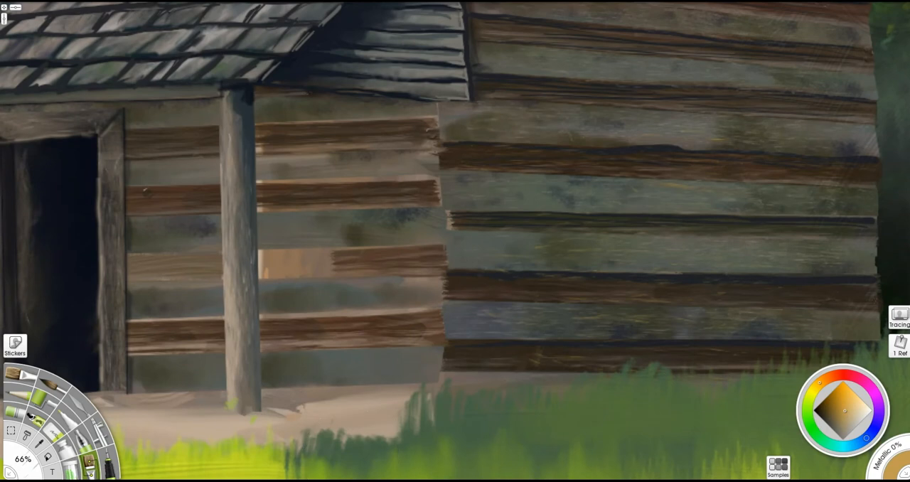
- Paint dark brown log-end notches at 8% along the corner where the front and side walls meet
left_click_drag(446, 388, 82, 388)
left_click(448, 354, "alt")
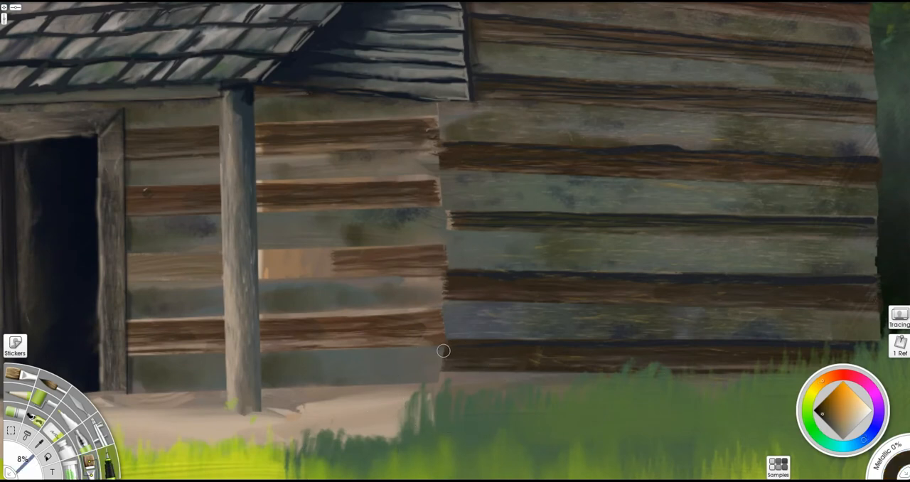
mouse_move(434, 277)
left_mouse_down()
mouse_move(439, 305)
mouse_move(435, 279)
left_mouse_up()
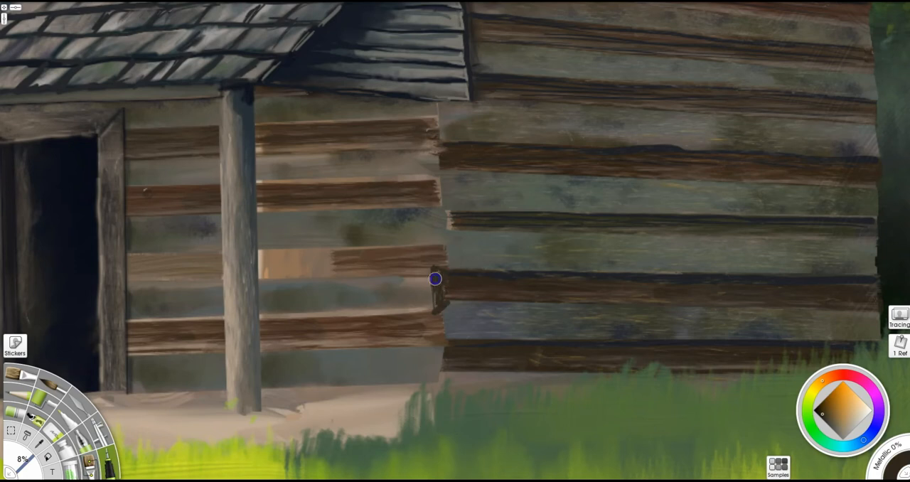
mouse_move(451, 231)
left_mouse_down()
mouse_move(441, 209)
mouse_move(442, 221)
left_mouse_up()
left_click_drag(435, 164, 436, 147)
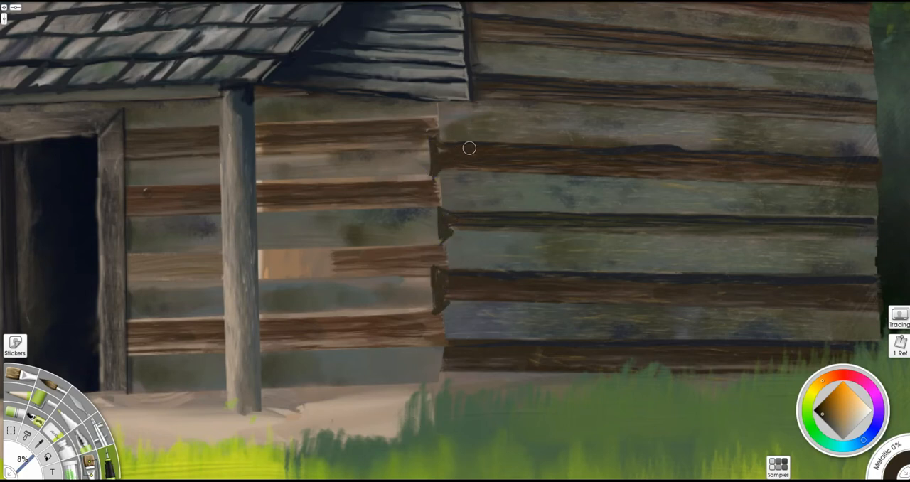
left_click_drag(439, 344, 435, 343)
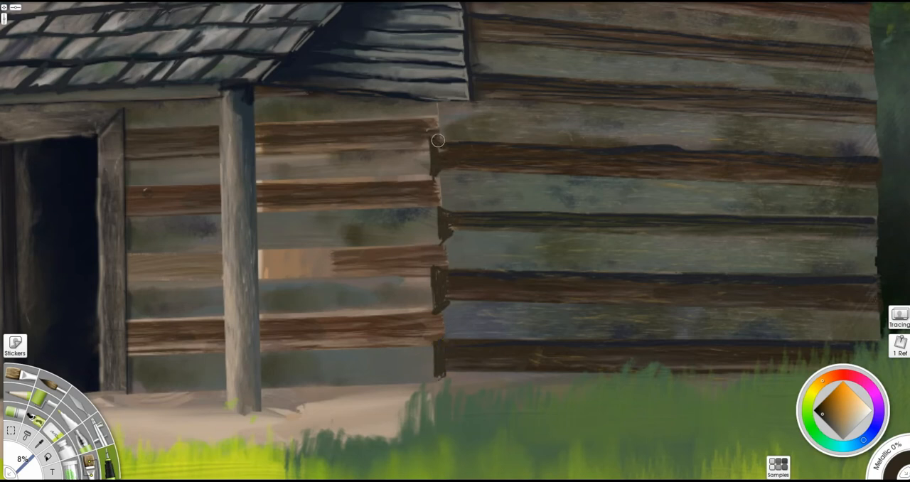
- Add olive-grey highlights to the corner notches at 8% and matching grain on the side-wall logs at 21%
left_click(437, 212, "alt")
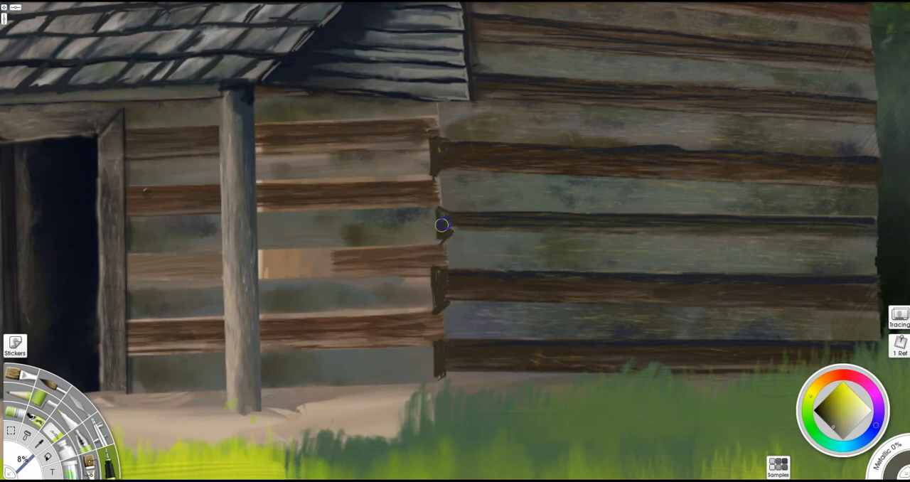
left_click_drag(441, 344, 546, 340)
left_click_drag(418, 340, 410, 346)
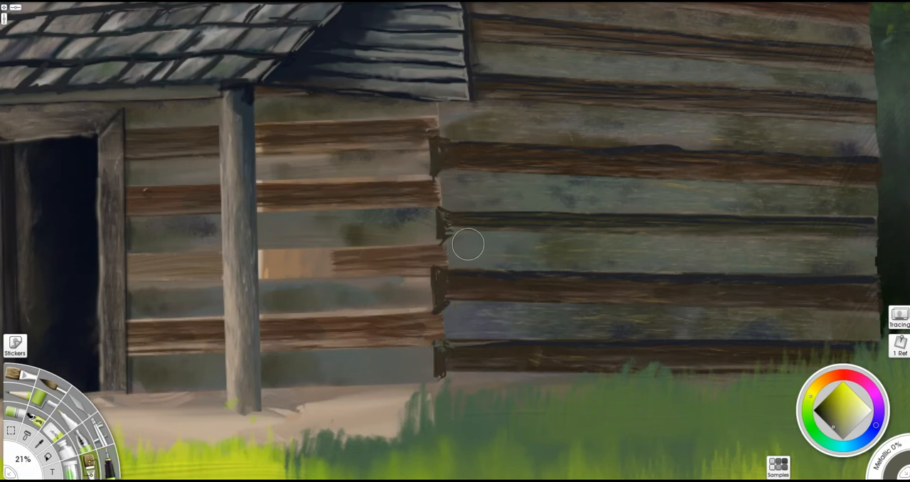
left_click_drag(468, 244, 658, 250)
- Outline a selection around the front wall between the corner post and log ends, and paint wood grain inside it at 66%
left_click(13, 431)
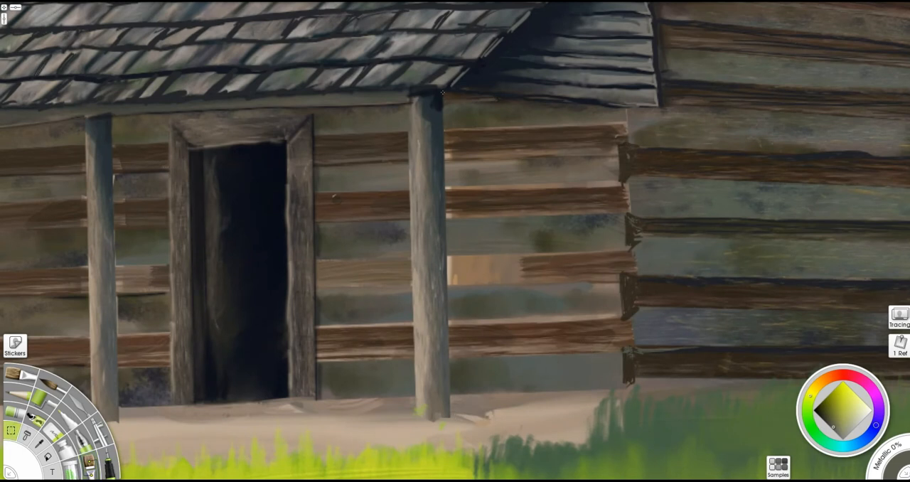
mouse_move(445, 155)
left_mouse_down()
mouse_move(452, 395)
mouse_move(633, 385)
left_mouse_up()
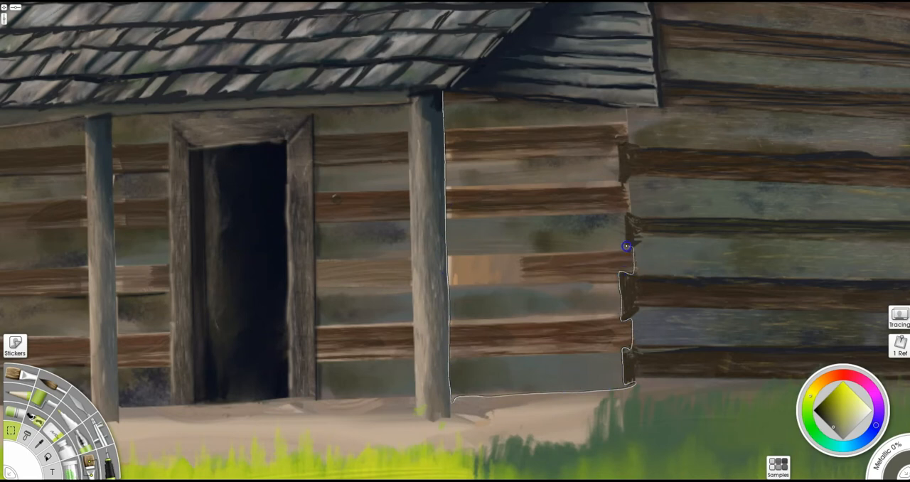
mouse_move(620, 142)
left_mouse_down()
mouse_move(502, 91)
mouse_move(444, 92)
left_mouse_up()
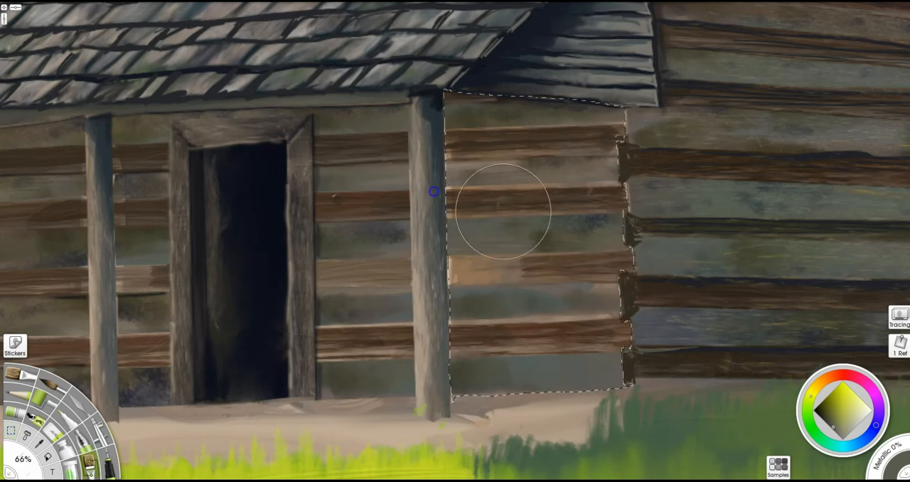
left_click(702, 285, "alt")
left_click_drag(589, 305, 485, 305)
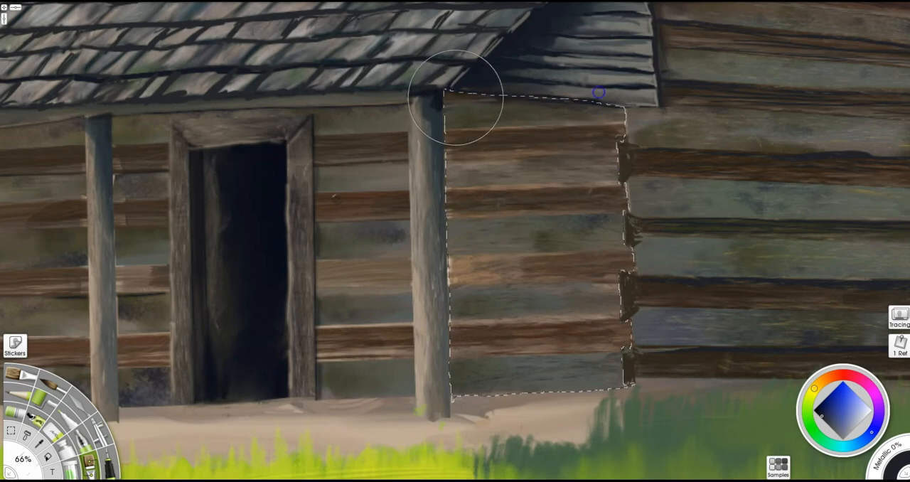
- Draw dark brown and near-black seams at 8% between the selected logs and along the wall's base
left_click(543, 341, "alt")
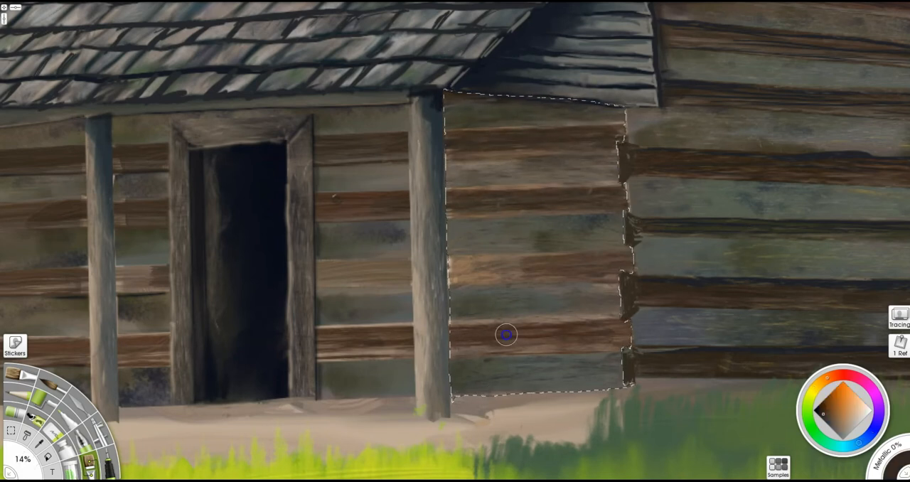
key("i")
left_click(701, 306, "alt")
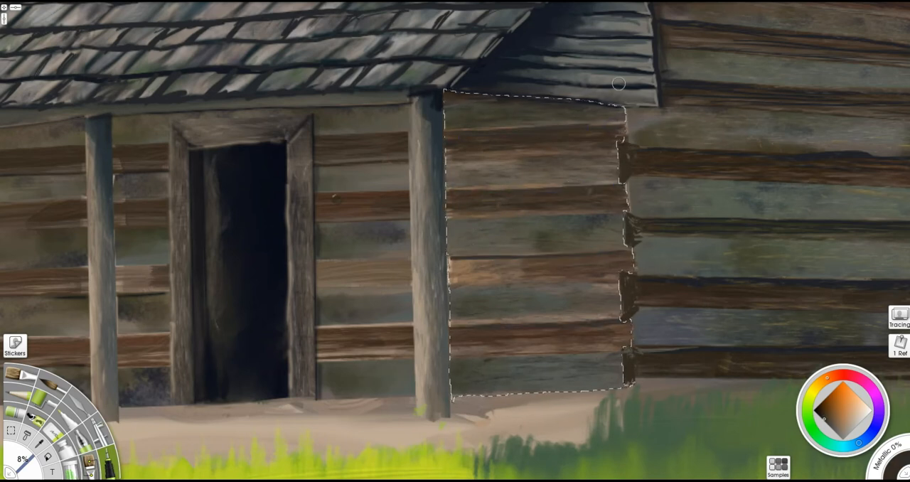
left_click(530, 98, "alt")
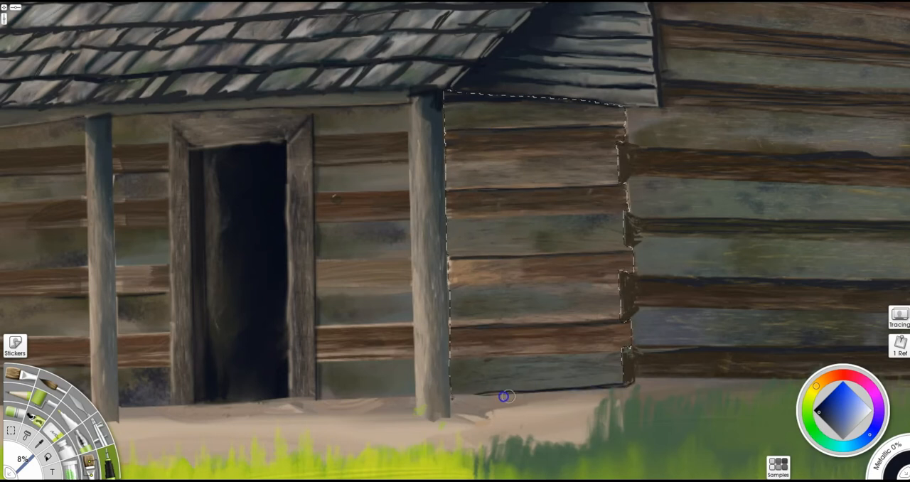
left_click(617, 354, "alt")
- Paint brown highlights at 8% along the selected log edges and cover the orange patch using a broad 90% brush
left_click(457, 300, "alt")
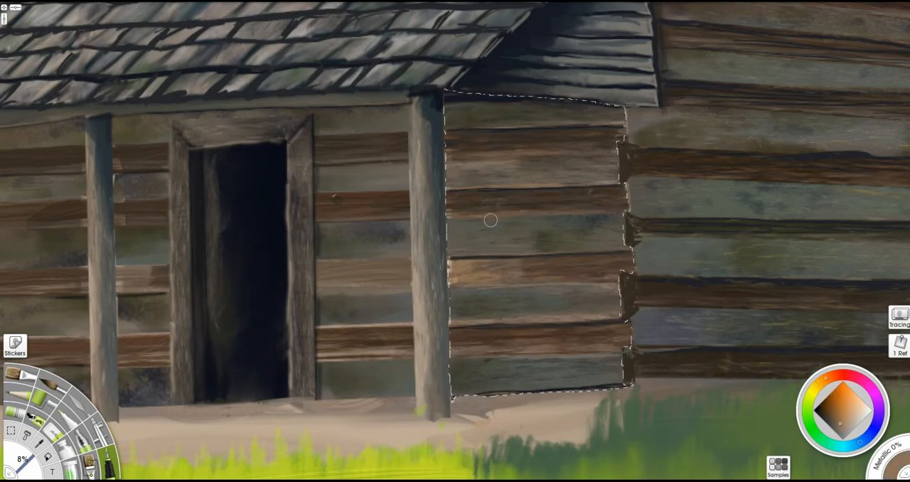
key("u")
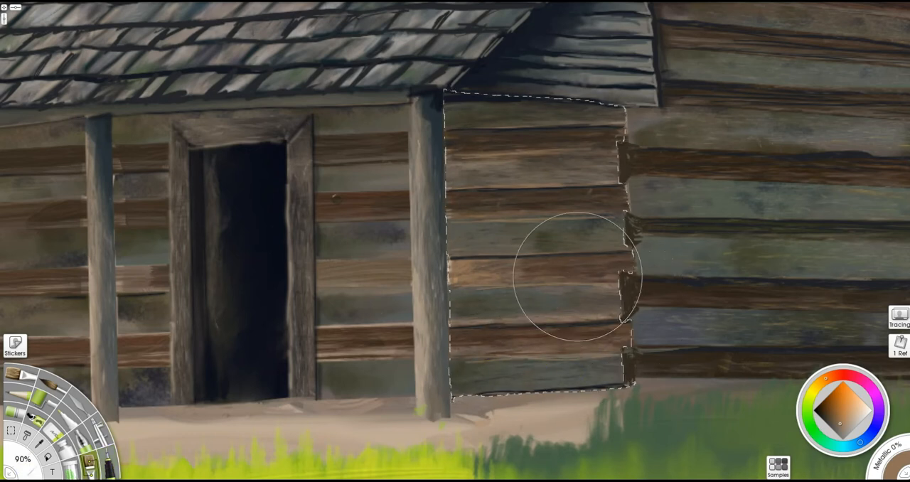
key("ctrl+minus")
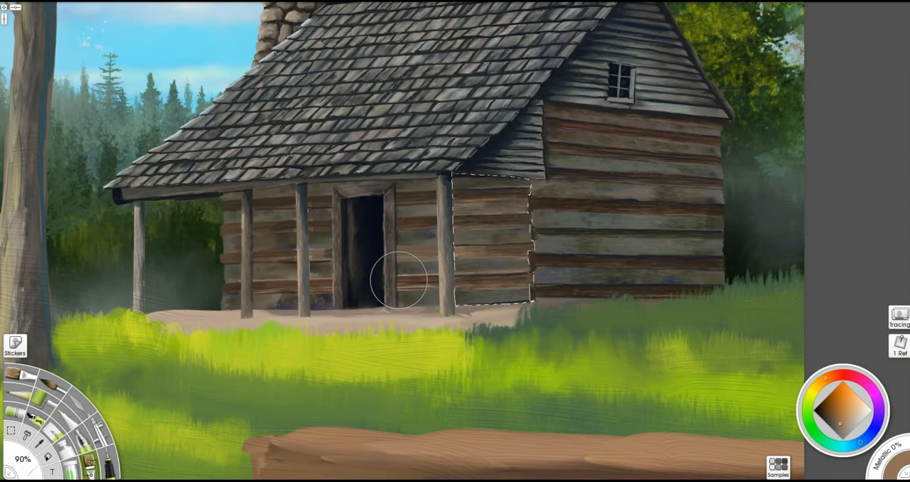
key("ctrl+plus")
left_click_drag(507, 327, 442, 330, "shift")
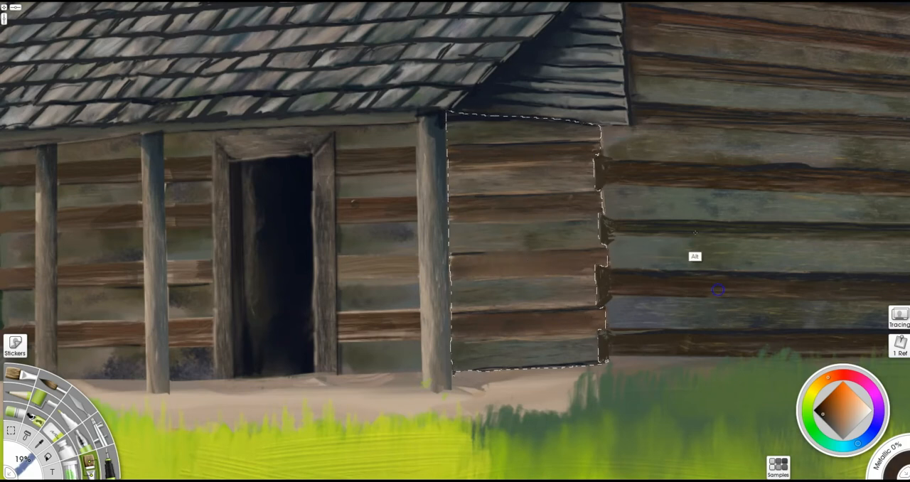
- Paint muted brown strokes at 19% over the lower logs of the selected wall section
left_click(803, 202, "alt")
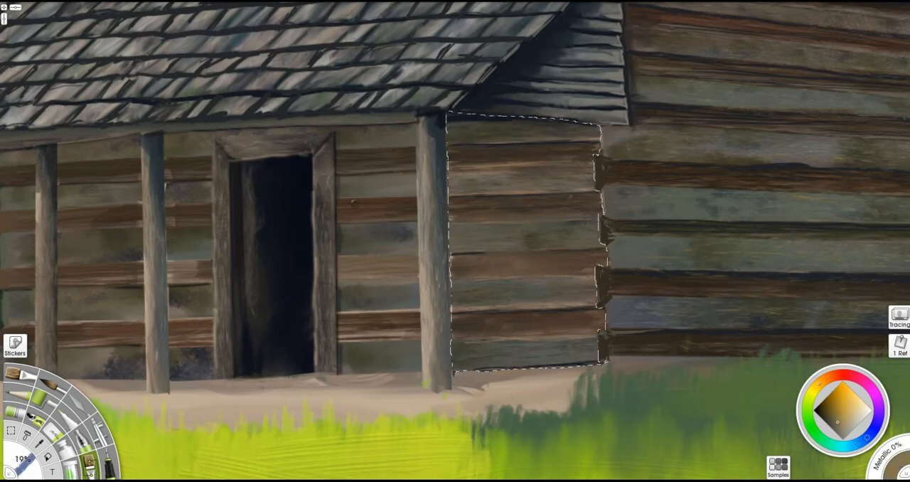
mouse_move(481, 323)
left_mouse_down("shift")
mouse_move(512, 324)
mouse_move(503, 347)
left_mouse_up("shift")
left_click_drag(586, 381, 543, 379, "shift")
- Refine the selected logs with near-black seams and greyish-tan edge highlights at 8%, and blend them with the Palette Knife at 22%
left_click(769, 171, "alt")
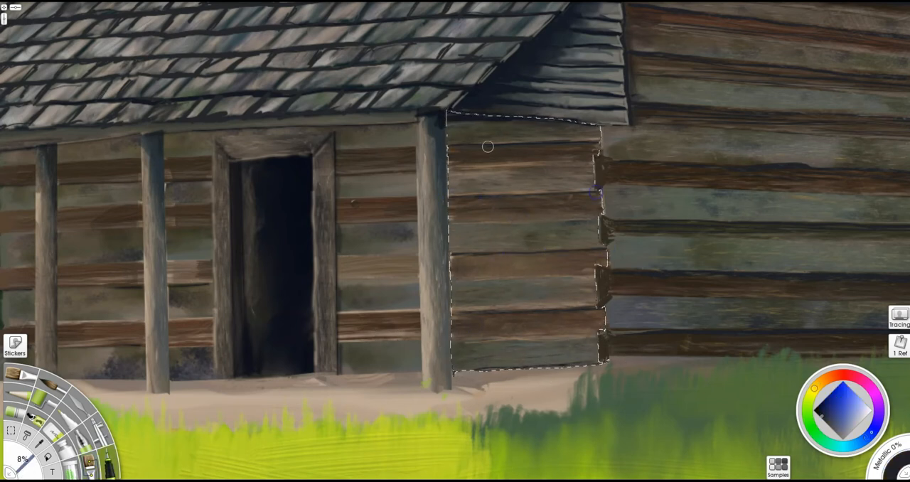
left_click(560, 333, "alt")
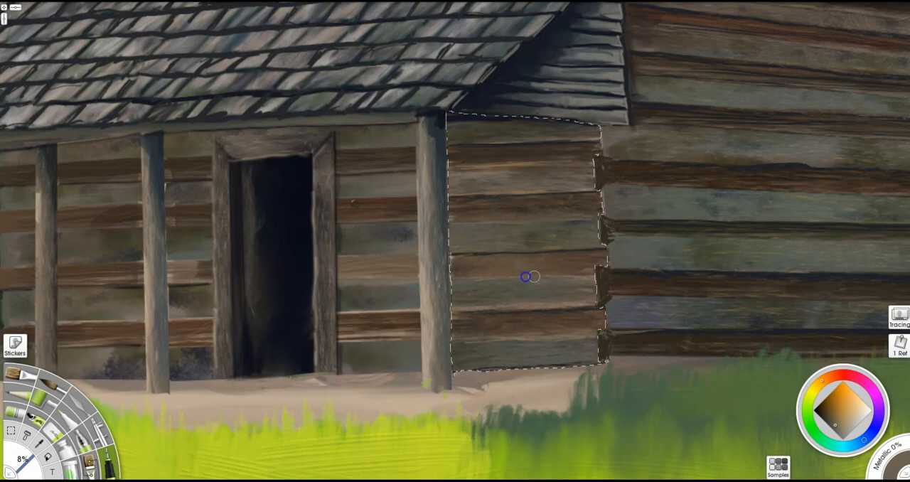
left_click_drag(534, 277, 593, 276)
left_click(844, 427)
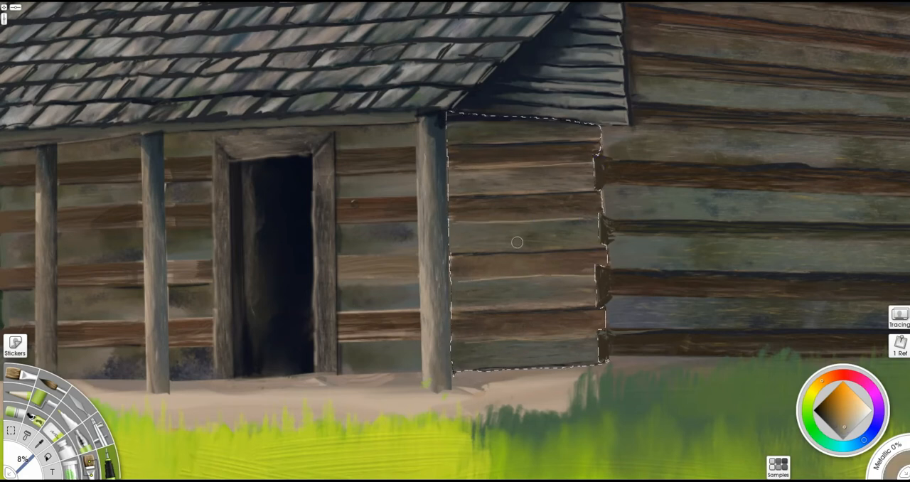
key("k")
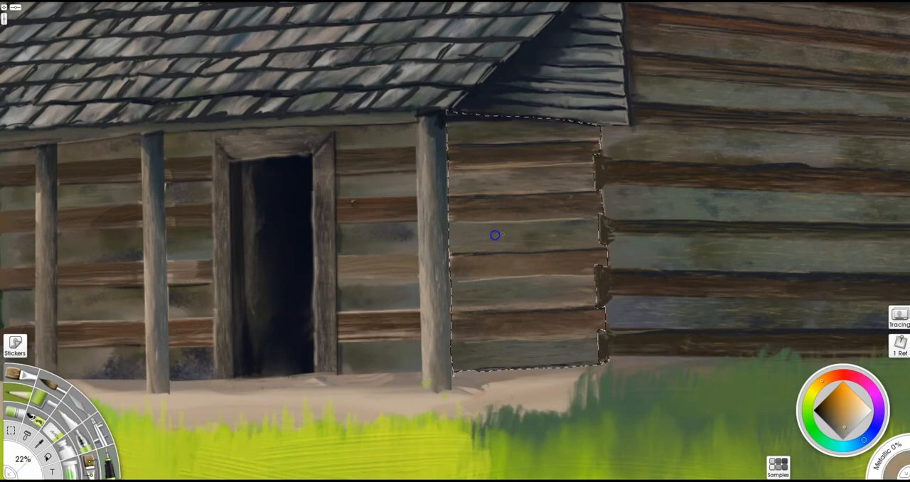
- Add the wall between the door frame and corner post to the selection and paint brown and grey grain on its logs
key("s")
mouse_move(420, 324)
left_mouse_down()
mouse_move(338, 366)
mouse_move(334, 131)
mouse_move(418, 120)
left_mouse_up()
left_click_drag(339, 345, 416, 341)
key("i")
left_click_drag(347, 279, 409, 277)
left_click_drag(341, 225, 415, 222)
left_click_drag(344, 175, 415, 173)
left_click(477, 192, "alt")
left_click_drag(342, 257, 404, 255)
mouse_move(337, 330)
left_mouse_down()
mouse_move(389, 327)
mouse_move(388, 336)
left_mouse_up()
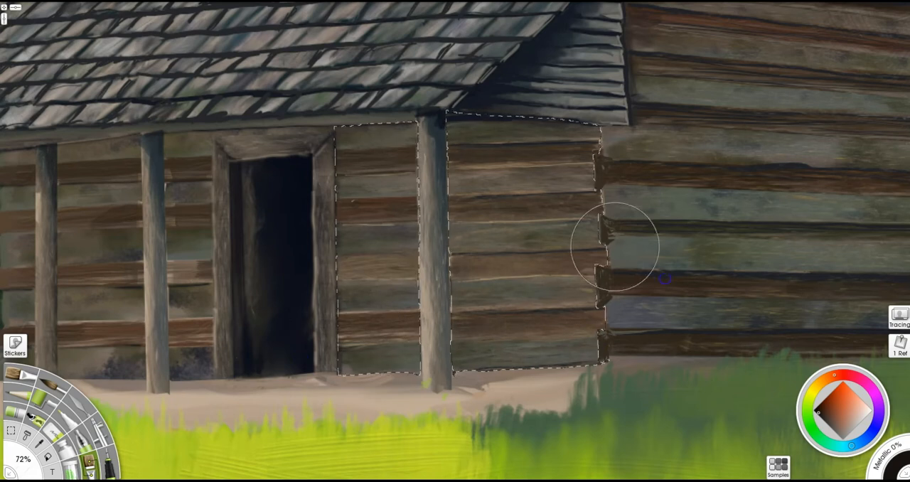
- Draw dark seams and light brown edge highlights at 8% on the logs beside the door
left_click(110, 465)
left_click_drag(339, 313, 420, 312)
left_click_drag(338, 257, 418, 254)
left_click_drag(502, 197, 329, 197)
left_click_drag(335, 149, 596, 138)
left_click(352, 346, "alt")
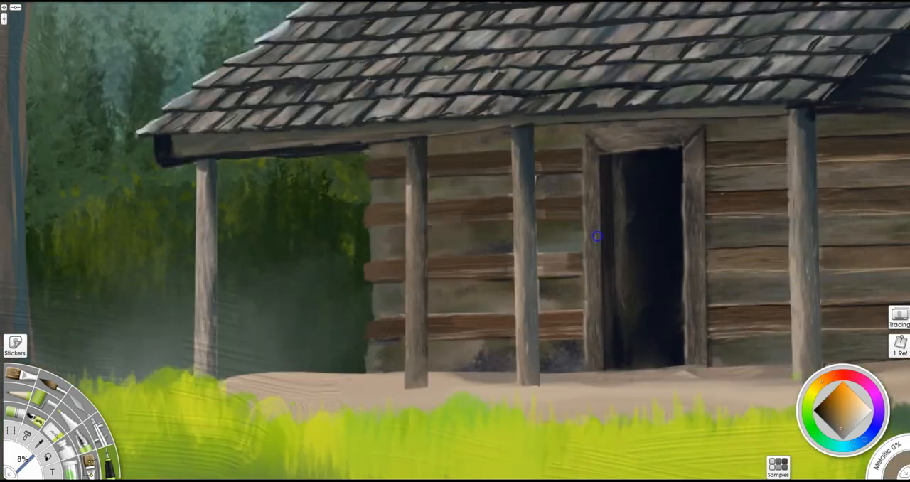
- Select the front wall on the far side of the door, excluding the two porch posts in front of it
left_click(11, 430)
mouse_move(368, 144)
left_mouse_down()
mouse_move(366, 333)
mouse_move(526, 371)
mouse_move(579, 242)
mouse_move(642, 124)
mouse_move(366, 143)
left_mouse_up()
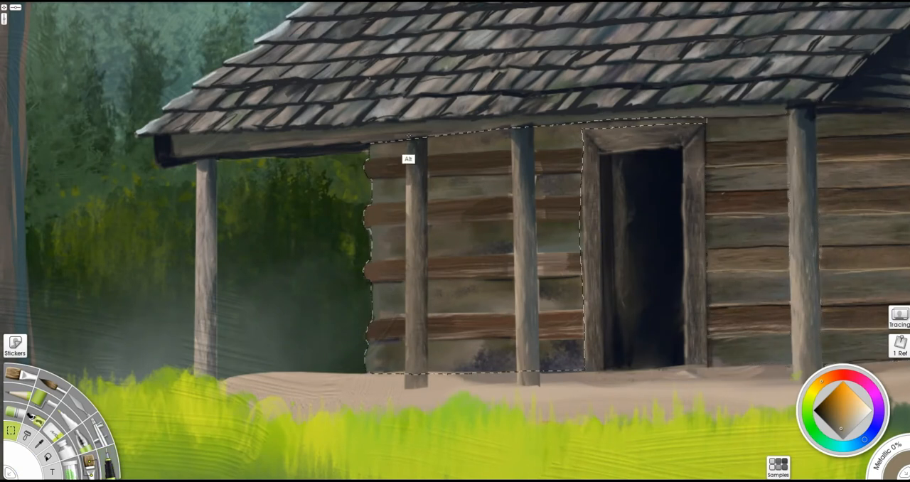
left_click_drag(404, 319, 427, 303)
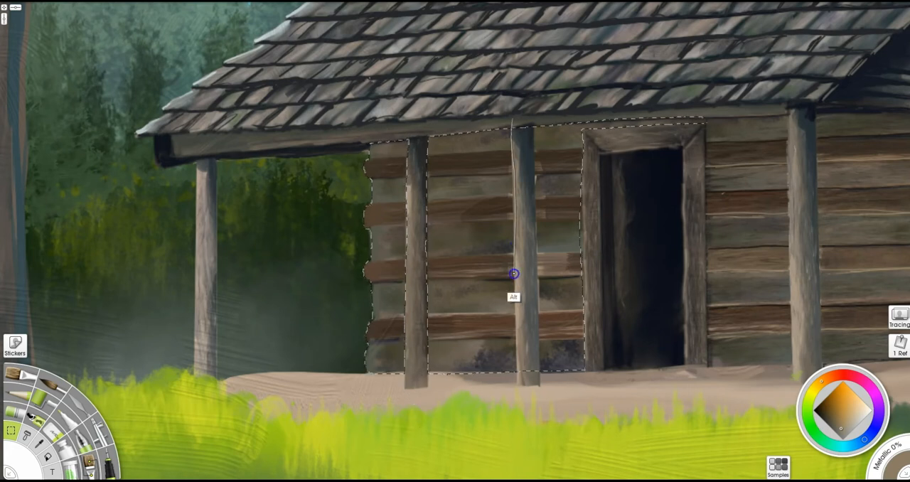
- Paint dark wood grain at 72% over the selected logs, deepening the shadow under the porch roof
left_click(92, 457)
mouse_move(356, 341)
left_mouse_down()
mouse_move(633, 312)
mouse_move(585, 278)
mouse_move(278, 244)
mouse_move(456, 198)
mouse_move(625, 251)
mouse_move(620, 292)
mouse_move(457, 161)
mouse_move(579, 369)
mouse_move(606, 360)
mouse_move(572, 343)
mouse_move(371, 355)
mouse_move(591, 342)
mouse_move(337, 298)
mouse_move(384, 241)
left_mouse_up()
left_click(617, 356, "alt")
mouse_move(449, 141)
left_mouse_down()
mouse_move(571, 138)
mouse_move(702, 117)
mouse_move(576, 174)
left_mouse_up()
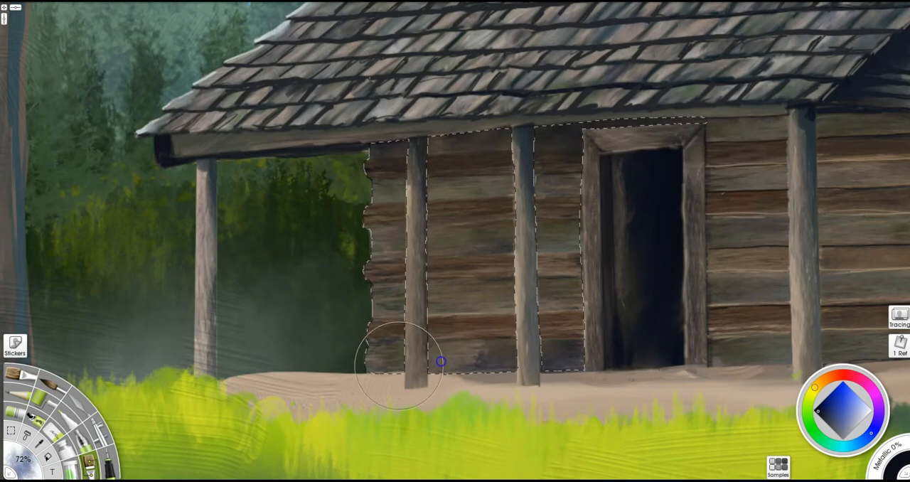
left_click(573, 325, "alt")
mouse_move(609, 321)
left_mouse_down()
mouse_move(471, 205)
mouse_move(604, 191)
left_mouse_up()
- Choose a lighter tan and paint grain over the selected logs at 72%
left_click(820, 384)
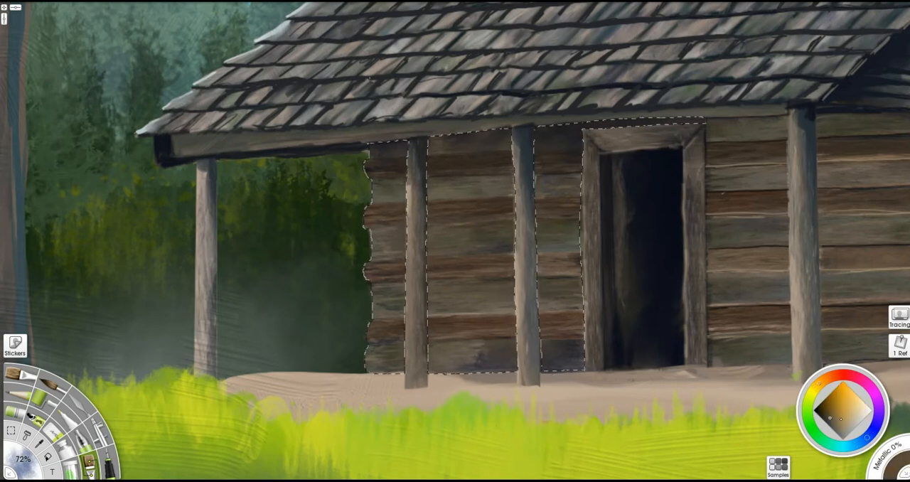
left_click(844, 423)
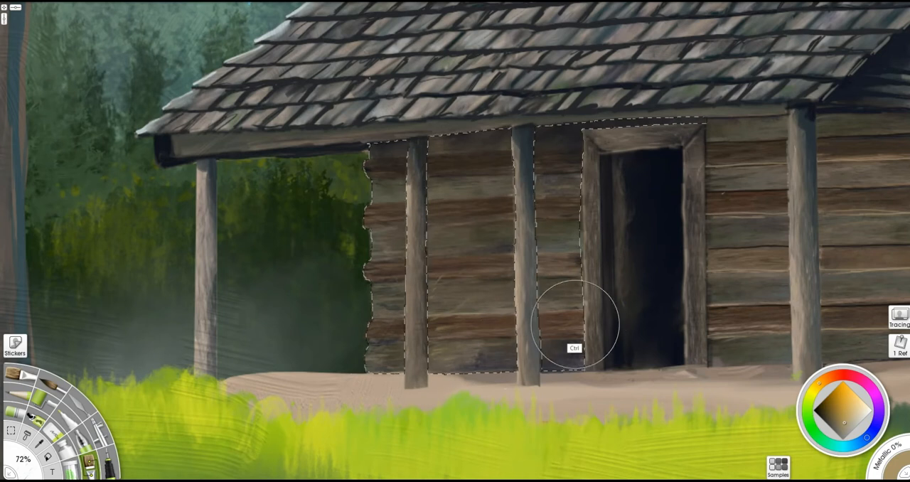
left_click_drag(529, 479, 487, 480)
- Draw thin dark seams between the selected wall logs at 8% and add brown edge highlights beside them
left_click(716, 329, "alt")
left_click(655, 304, "alt")
left_click_drag(370, 347, 388, 347)
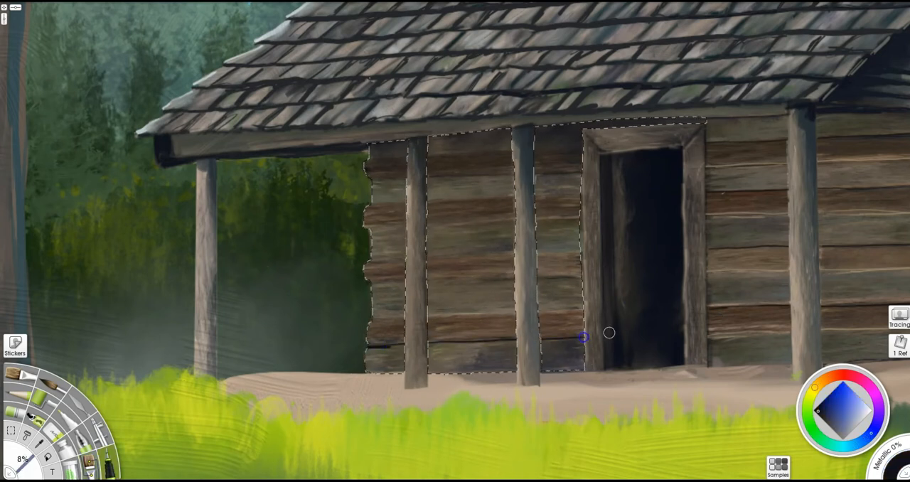
left_click(699, 327, "alt")
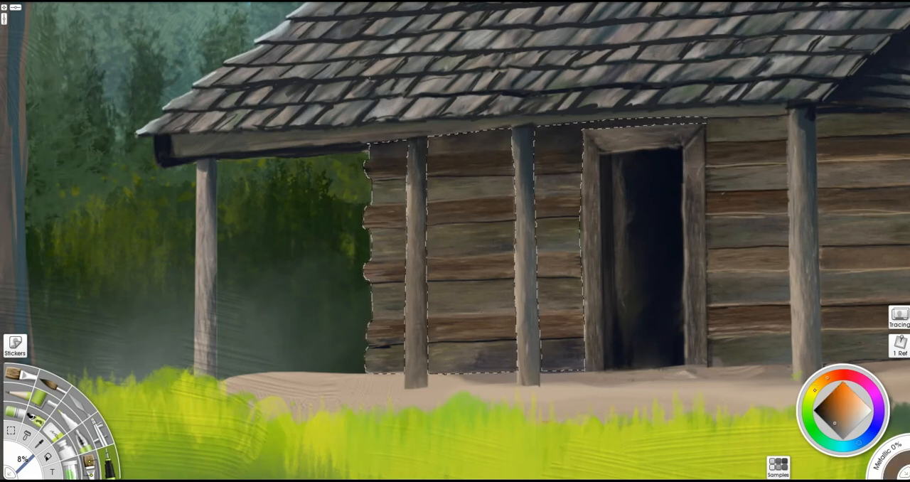
- Paint light olive highlights on the outer ends of the selected logs at 22% and spread them with 72%
left_click(359, 351, "alt")
left_click(17, 394)
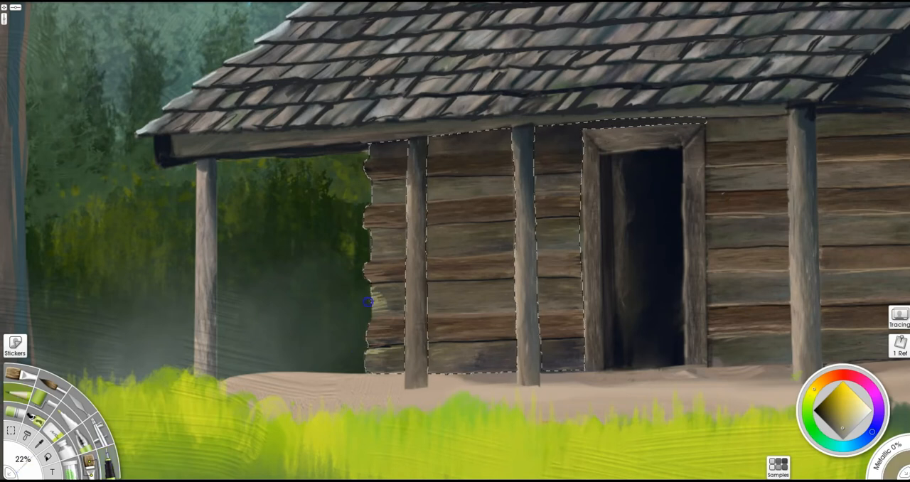
left_click(90, 464)
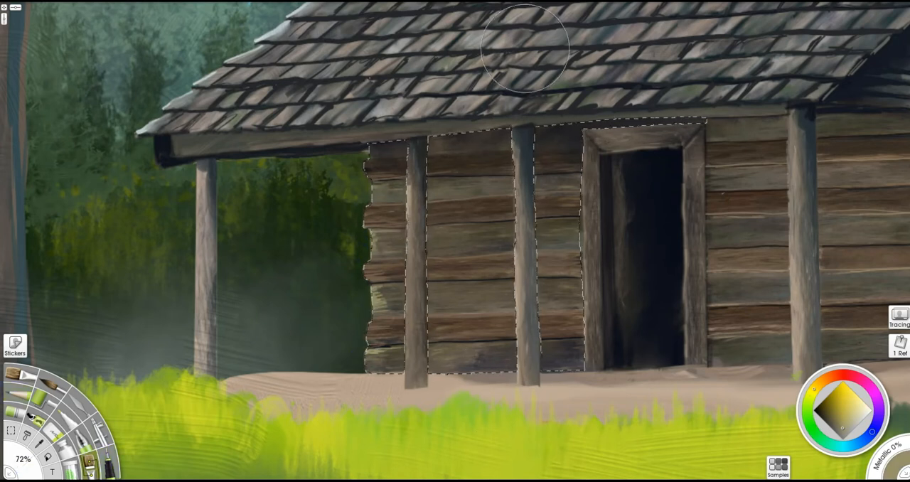
left_click_drag(366, 310, 383, 309, "shift")
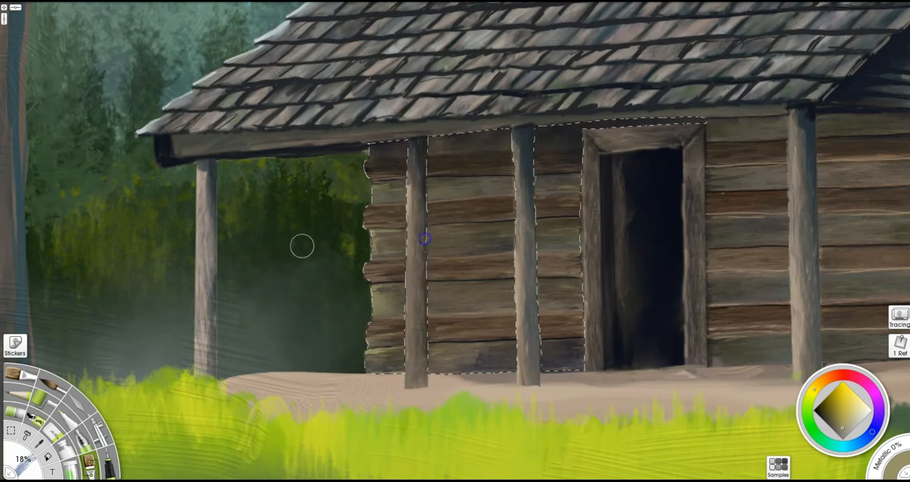
- Add dark seams plus fine olive and brown grain lines to the selected logs at 8%, darkening the line under the roof
left_click(404, 342, "alt")
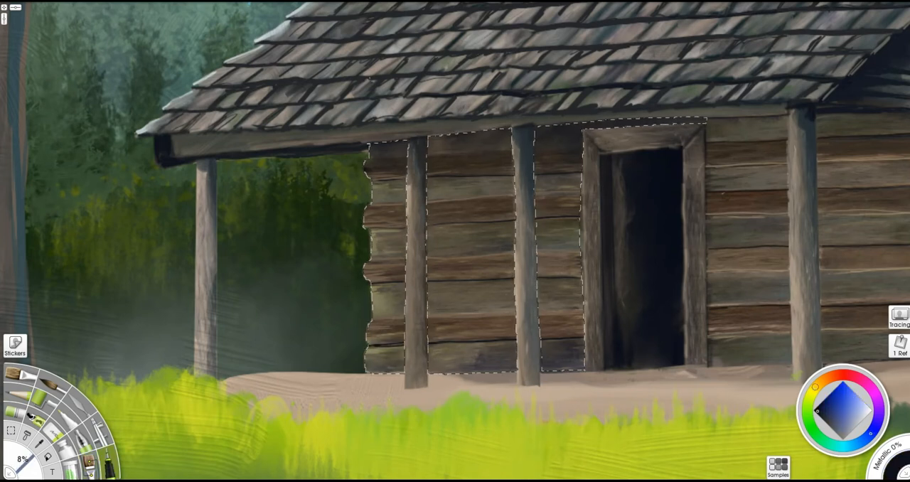
left_click(378, 298, "alt")
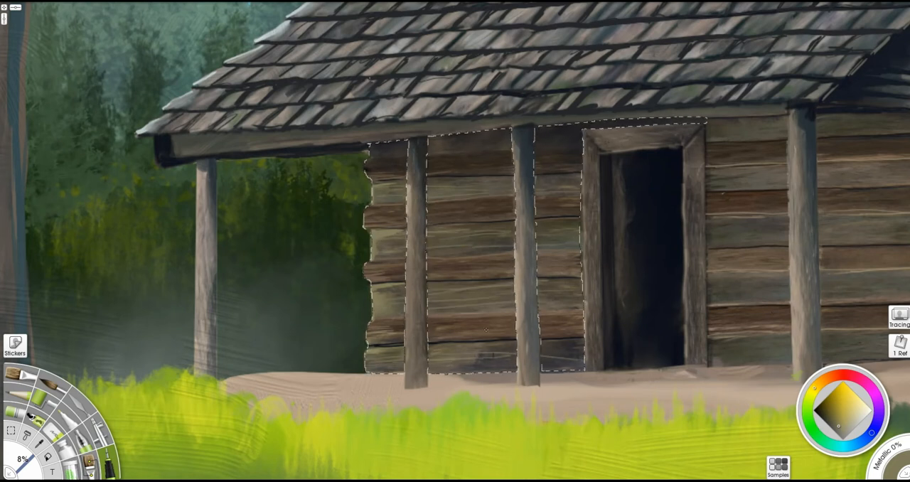
left_click(504, 333, "alt")
left_click(471, 329, "alt")
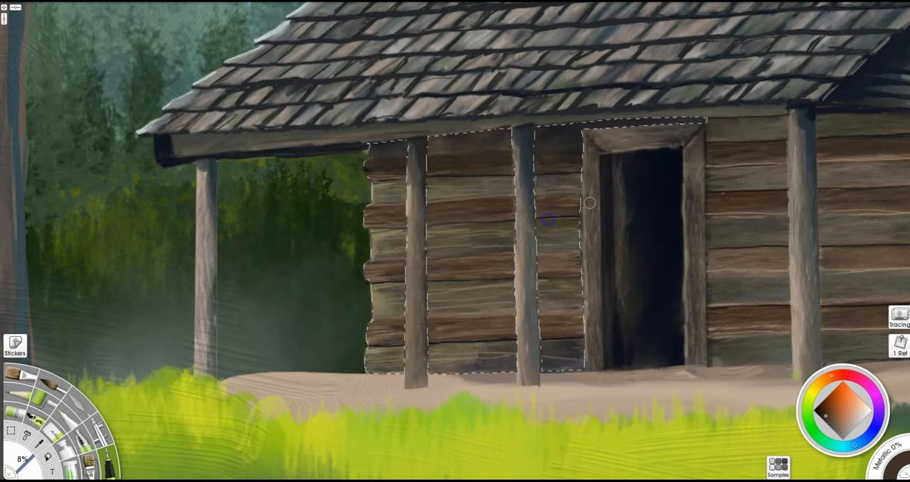
left_click(465, 138, "alt")
left_click(525, 129, "alt")
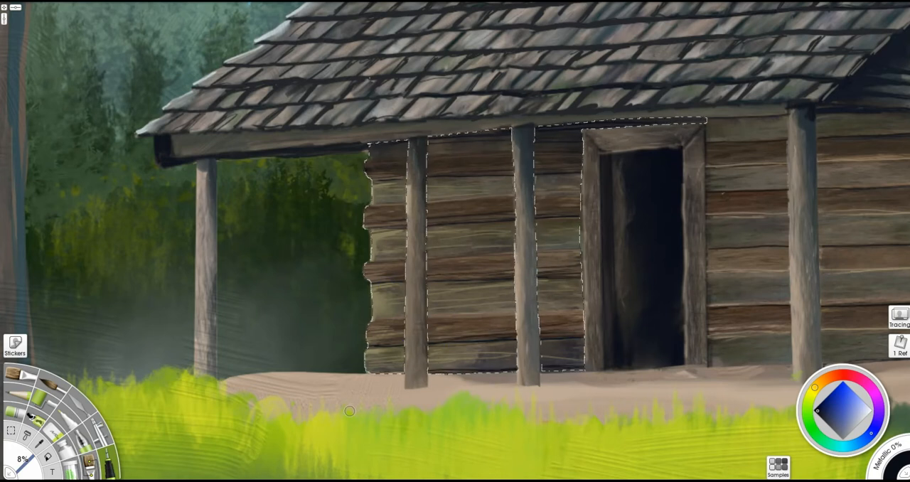
- Choose a warmer tan and brighten the sunlit outer ends of the selected logs at 18%
left_click(816, 387)
left_click(845, 420)
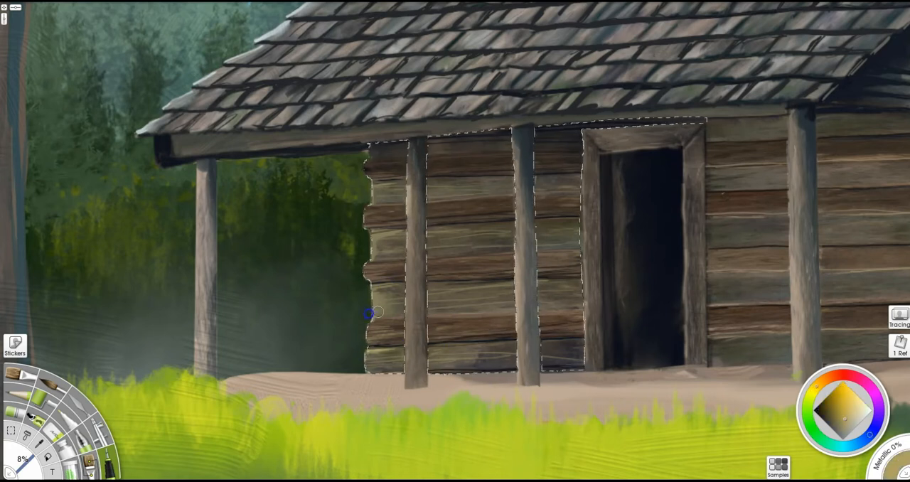
left_click_drag(403, 292, 360, 295)
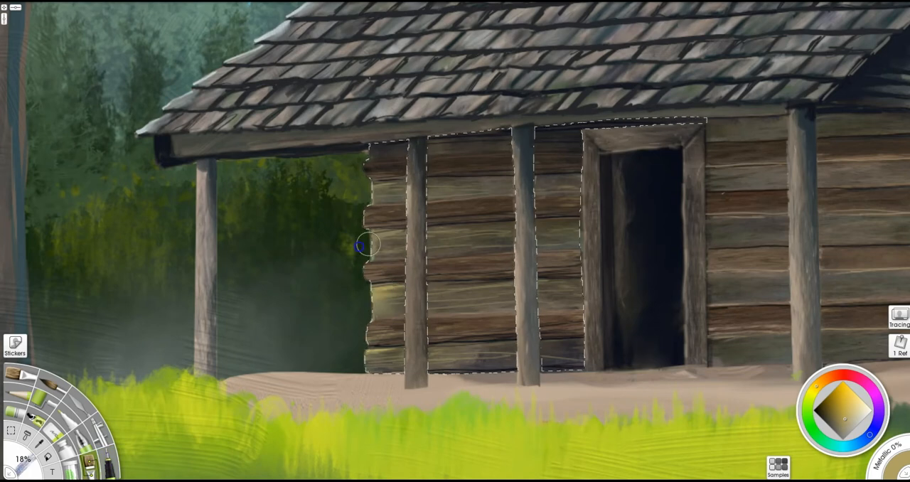
- Paint tan sunlit edges along the far porch post and the roof's sloping edge at 18%
scroll(502, 307, "down", 3)
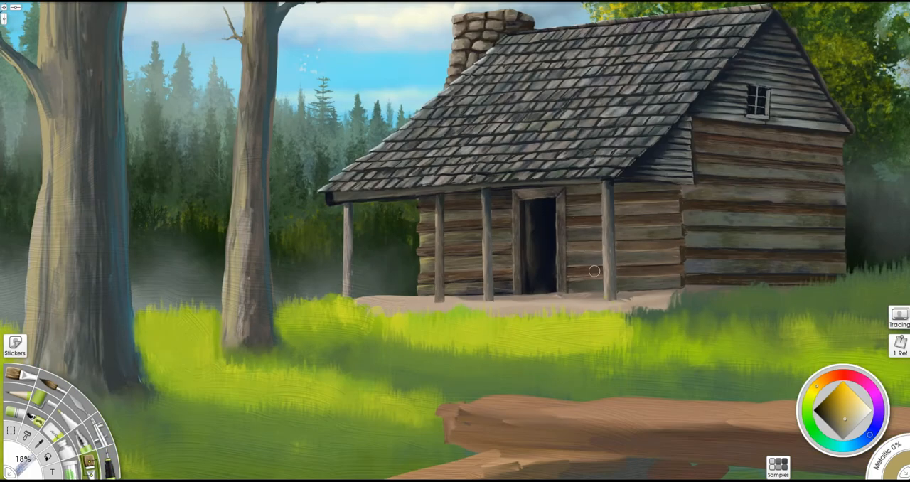
scroll(551, 243, "up", 3)
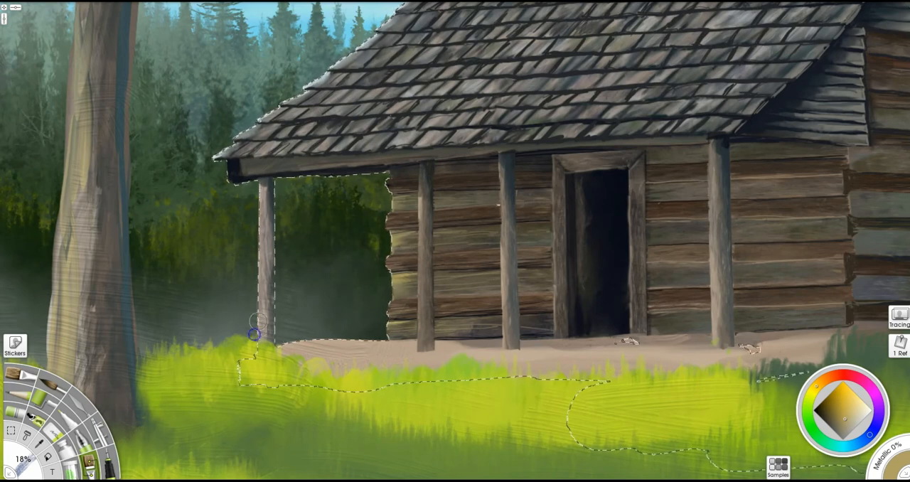
left_click_drag(263, 214, 264, 337)
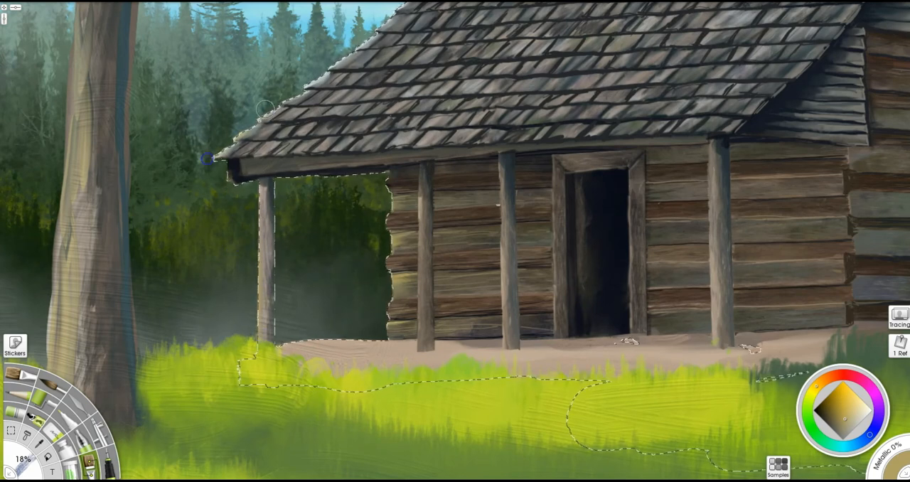
left_click_drag(349, 52, 305, 167)
left_click_drag(382, 146, 372, 253)
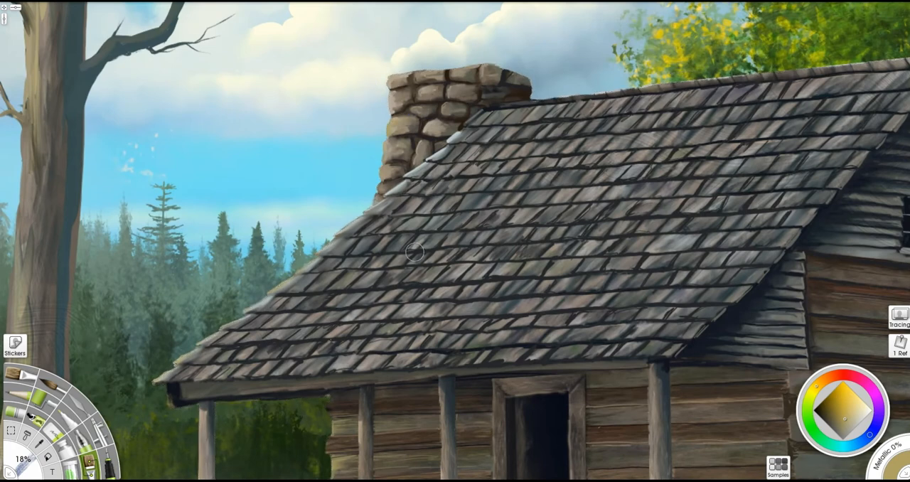
- Select a strip along the front edge of the porch floor, paint it near-black as an underside shadow, and clear the selection
scroll(415, 252, "down", 1)
left_click_drag(377, 414, 384, 289)
left_click_drag(376, 398, 398, 358)
scroll(348, 399, "up", 1)
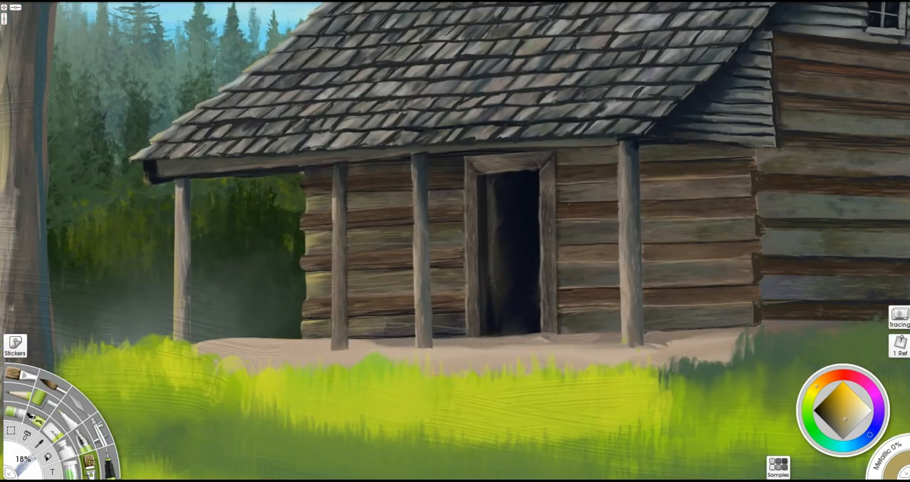
key("s")
mouse_move(752, 349)
left_mouse_down()
mouse_move(239, 359)
mouse_move(646, 420)
mouse_move(760, 356)
mouse_move(510, 368)
left_mouse_up()
key("b")
left_click(758, 314, "alt")
mouse_move(726, 357)
left_mouse_down()
mouse_move(382, 371)
mouse_move(364, 362)
left_mouse_up()
mouse_move(452, 366)
left_mouse_down()
mouse_move(315, 445)
mouse_move(785, 367)
mouse_move(118, 379)
mouse_move(741, 369)
mouse_move(634, 350)
left_mouse_up()
key("ctrl+d")
- Select a thin sliver along the porch floor's front lip, paint it light brown with dark touches at 18%, and deselect it
key("s")
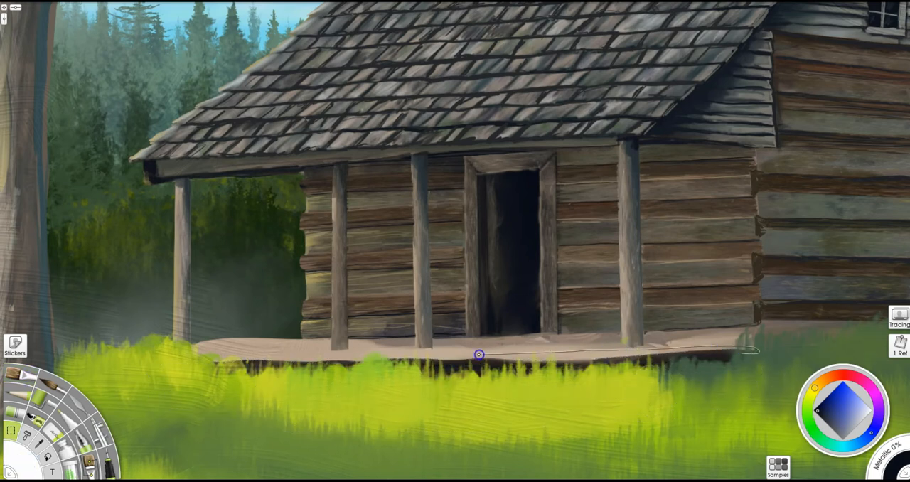
mouse_move(429, 382)
left_mouse_down()
mouse_move(739, 368)
mouse_move(757, 351)
left_mouse_up()
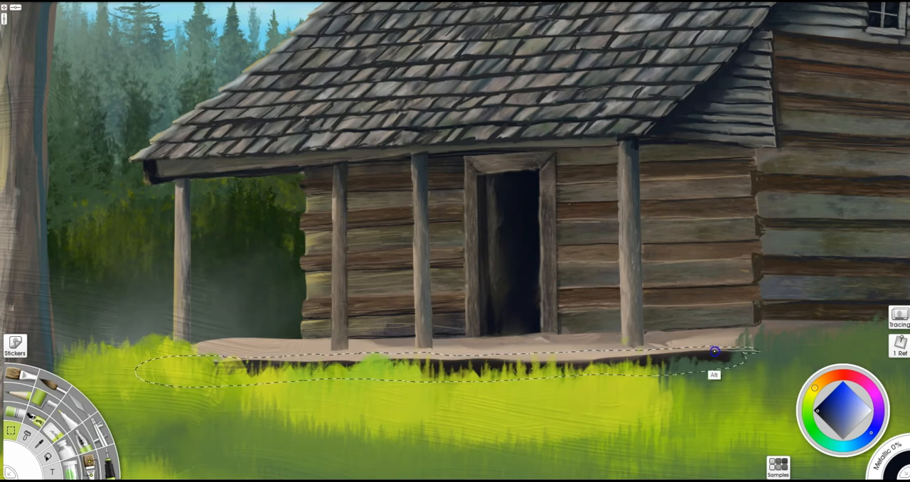
key("alt")
left_click_drag(292, 362, 757, 353)
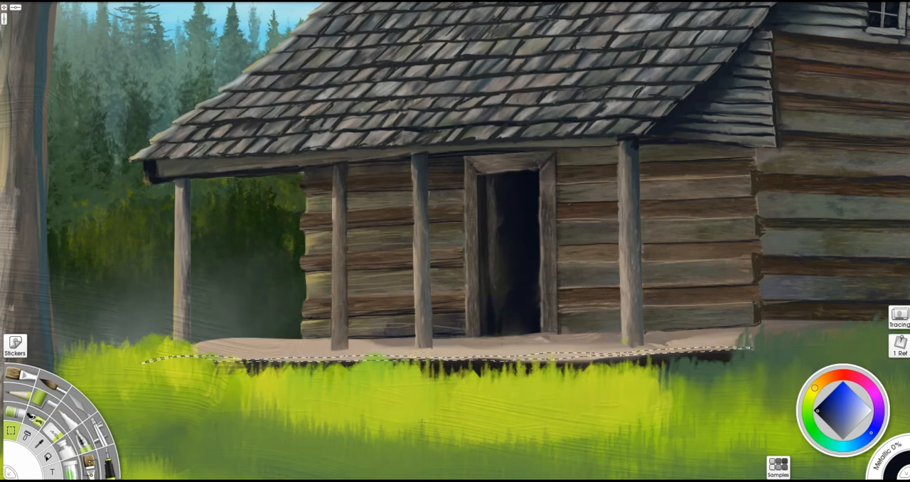
key("b")
left_click(370, 78, "alt")
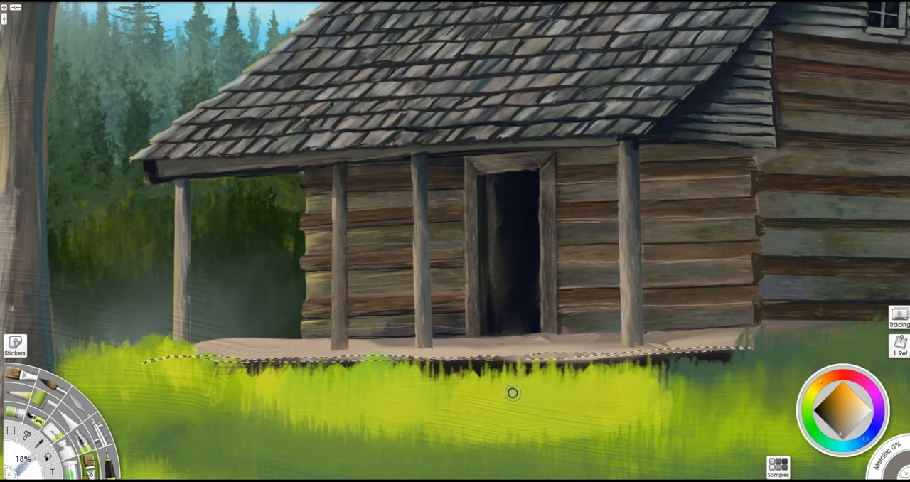
left_click(632, 364, "alt")
mouse_move(604, 354)
left_mouse_down()
mouse_move(560, 350)
mouse_move(622, 352)
left_mouse_up()
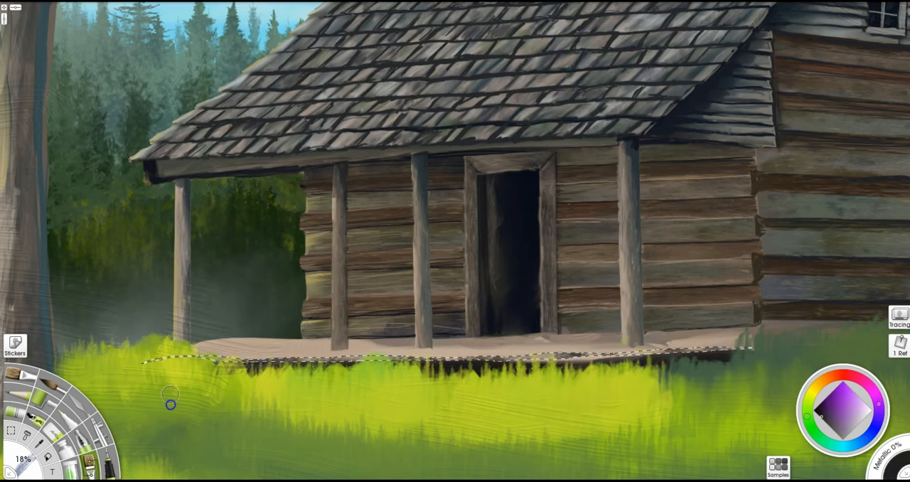
key("ctrl+d")
- Touch up the porch floor's front edge with small dark marks at 8%
mouse_move(579, 387)
left_mouse_down()
mouse_move(596, 386)
mouse_move(571, 389)
left_mouse_up()
left_click_drag(624, 360, 736, 352)
left_click_drag(587, 361, 463, 368)
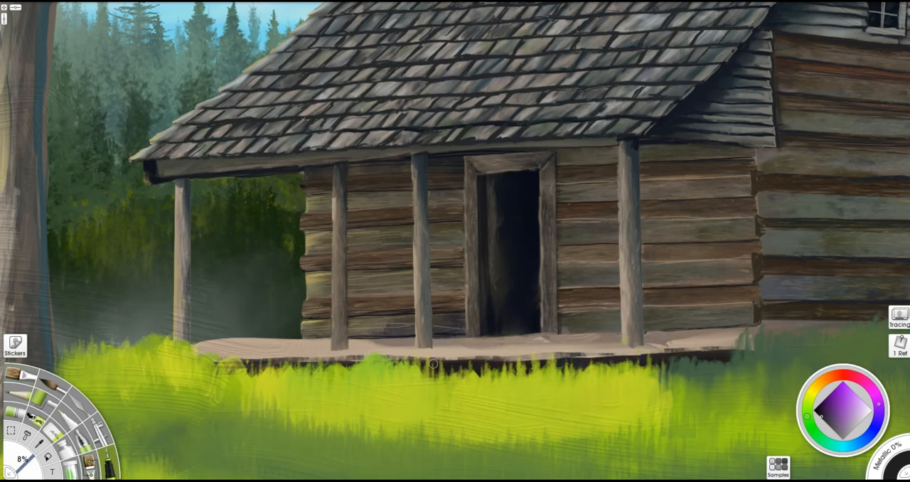
- Draw dark diagonal plank lines across the whole porch floor with a fine line tool
left_click_drag(521, 334, 632, 251)
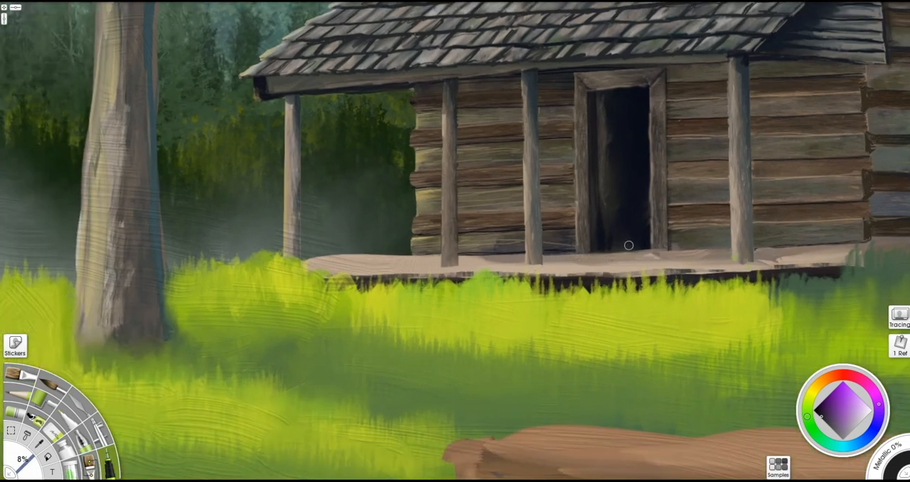
key("p")
mouse_move(547, 277)
left_mouse_down()
mouse_move(620, 252)
mouse_move(528, 275)
left_mouse_up()
mouse_move(562, 253)
left_mouse_down()
mouse_move(406, 273)
mouse_move(442, 275)
left_mouse_up()
key("ctrl+z")
left_click_drag(506, 255, 406, 276)
left_click_drag(469, 255, 376, 275)
left_click_drag(433, 256, 331, 274)
left_click_drag(413, 255, 309, 267)
mouse_move(618, 253)
left_mouse_down()
mouse_move(560, 274)
mouse_move(586, 275)
left_mouse_up()
left_click_drag(868, 242, 811, 265)
left_click_drag(852, 244, 754, 269)
left_click_drag(797, 245, 711, 272)
left_click_drag(742, 246, 642, 280)
left_click_drag(719, 248, 636, 278)
left_click_drag(665, 251, 604, 274)
key("b")
left_click_drag(846, 243, 784, 268)
left_click_drag(818, 246, 712, 273)
key("ctrl+z")
key("ctrl+z")
- Brush darker diagonal strokes along the porch floor's plank lines to suggest gaps and wood grain
left_click(776, 265, "alt")
left_click_drag(786, 250, 705, 273)
left_click_drag(742, 247, 637, 274)
left_click_drag(686, 248, 579, 275)
mouse_move(641, 248)
left_mouse_down()
mouse_move(533, 275)
mouse_move(443, 275)
left_mouse_up()
mouse_move(427, 257)
left_mouse_down()
mouse_move(319, 270)
mouse_move(459, 245)
left_mouse_up()
left_click_drag(706, 250, 640, 270)
left_click_drag(861, 248, 788, 267)
- Paint a dark shadow band along the back of the porch floor where it meets the log wall
mouse_move(677, 239)
left_mouse_down()
mouse_move(855, 244)
mouse_move(295, 249)
mouse_move(345, 246)
left_mouse_up()
key("[")
mouse_move(432, 244)
left_mouse_down()
mouse_move(394, 245)
mouse_move(590, 242)
mouse_move(416, 247)
left_mouse_up()
left_click_drag(654, 243, 891, 242)
- Restore the feet of the porch posts where the floor shadow covers them
scroll(725, 268, "up", 3)
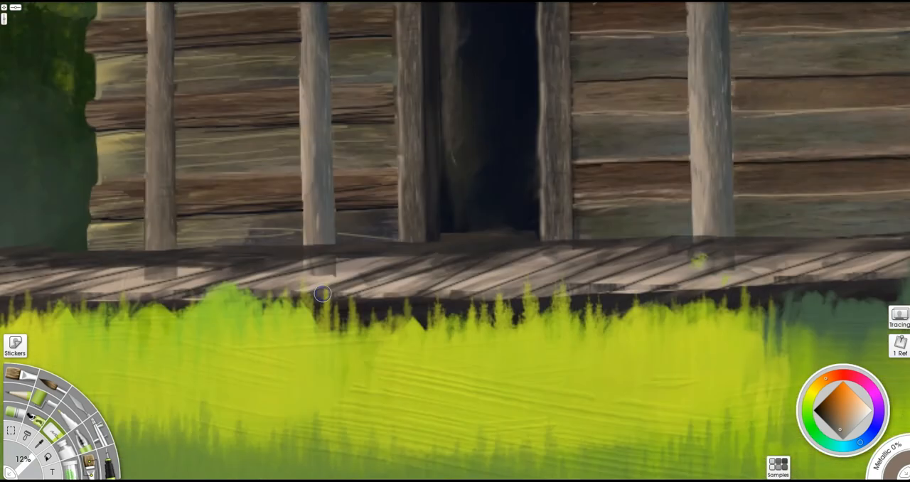
left_click(157, 254, "alt")
mouse_move(161, 246)
left_mouse_down()
mouse_move(167, 274)
mouse_move(151, 276)
left_mouse_up()
key("]")
- Paint plank ends along the porch floor's front edge at 22%, using dark gaps and light tan highlights
left_click(607, 296, "alt")
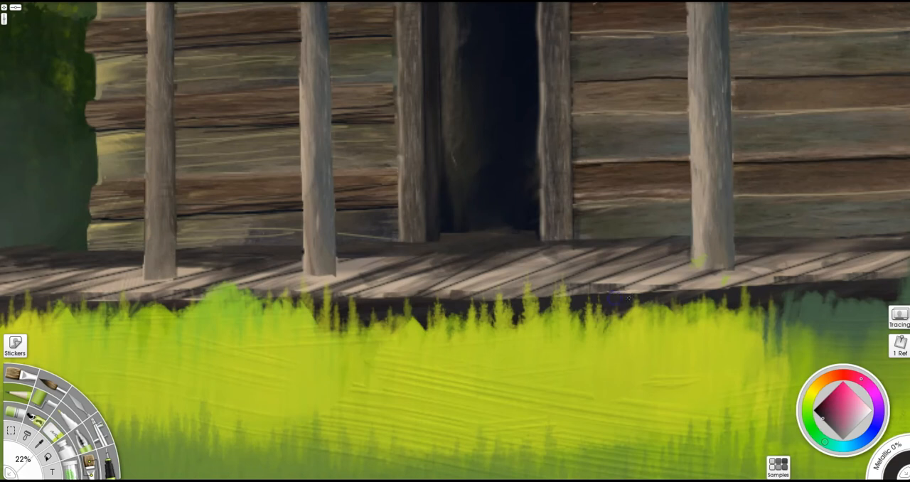
left_click(616, 298, "alt")
left_click_drag(476, 302, 49, 307)
left_click_drag(656, 291, 904, 282)
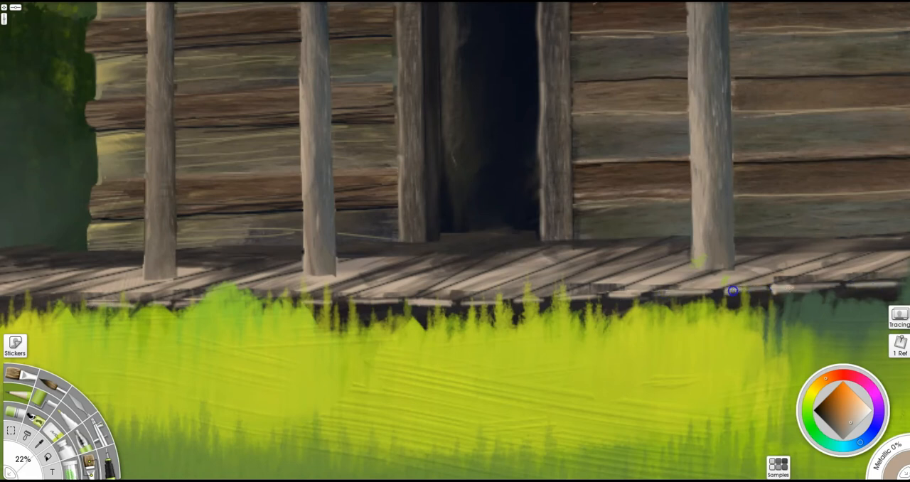
mouse_move(455, 305)
left_mouse_down()
mouse_move(353, 302)
mouse_move(605, 310)
mouse_move(872, 299)
left_mouse_up()
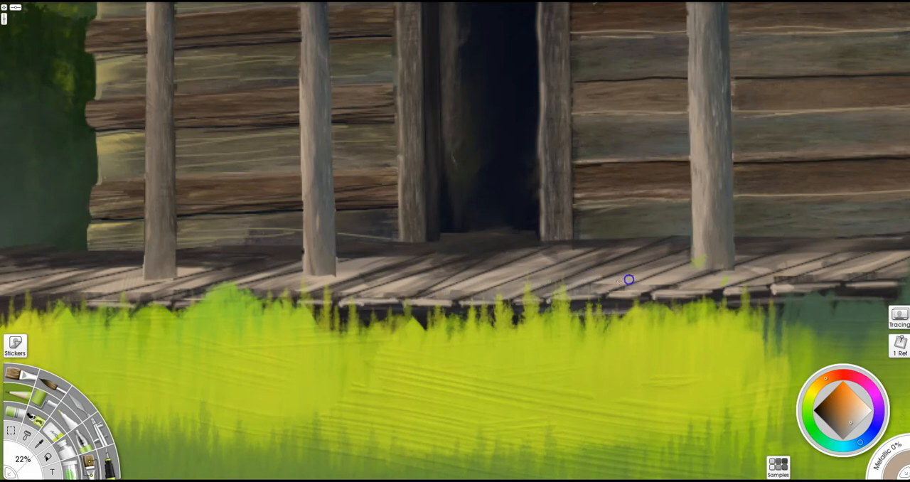
- Brush light tan strokes at 22% over the porch planks and up the two posts on the door's far side
right_click(165, 293)
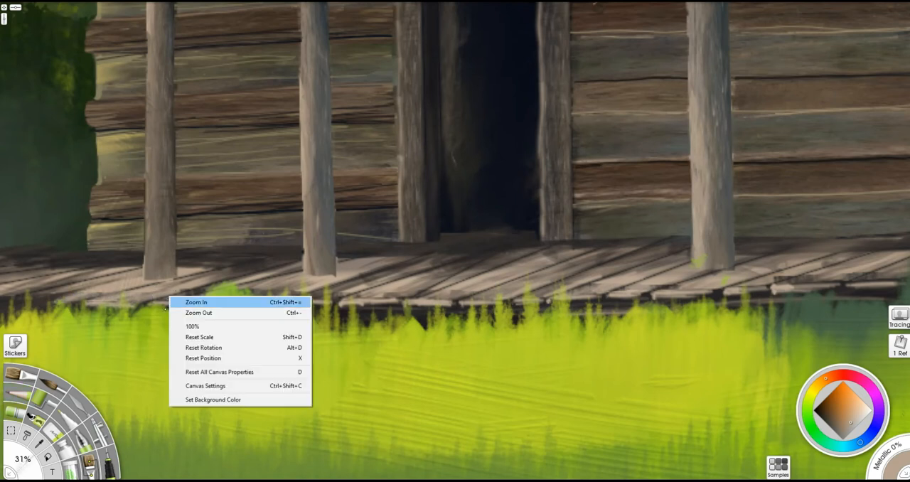
left_click(186, 299)
mouse_move(442, 288)
left_mouse_down()
mouse_move(329, 290)
mouse_move(441, 294)
left_mouse_up()
left_click(17, 393)
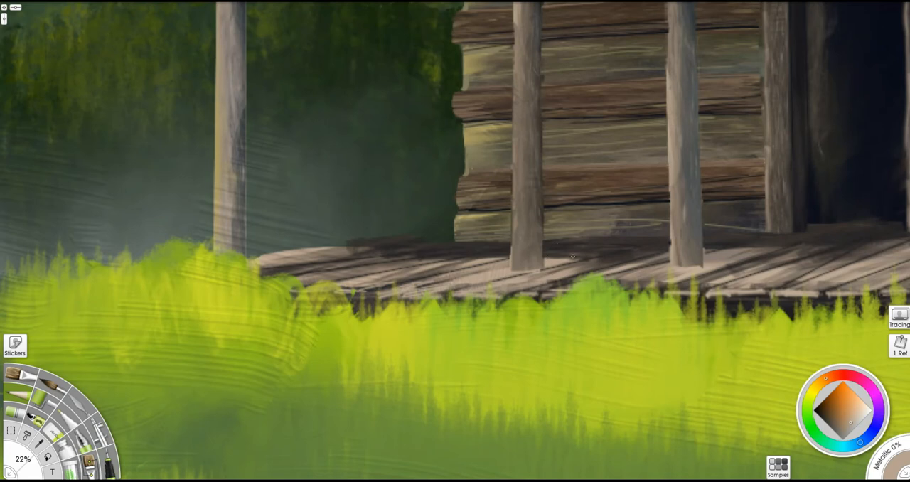
left_click(573, 257, "alt")
left_click_drag(532, 264, 529, 89)
mouse_move(693, 264)
left_mouse_down()
mouse_move(696, 241)
mouse_move(691, 267)
mouse_move(731, 270)
left_mouse_up()
left_click_drag(543, 272, 625, 273)
left_click_drag(740, 257, 268, 267)
left_click_drag(696, 270, 601, 267)
left_click_drag(622, 271, 613, 95)
- Shade the porch posts with vertical brown strokes and darken parts of the plank floor with brown at 18%
left_click_drag(455, 142, 601, 196)
left_click_drag(367, 242, 367, 260)
left_click_drag(367, 322, 363, 159)
left_click_drag(201, 328, 199, 269)
left_click_drag(771, 318, 765, 146)
left_click_drag(330, 335, 382, 325)
left_click_drag(213, 327, 214, 204)
left_click_drag(193, 339, 321, 329)
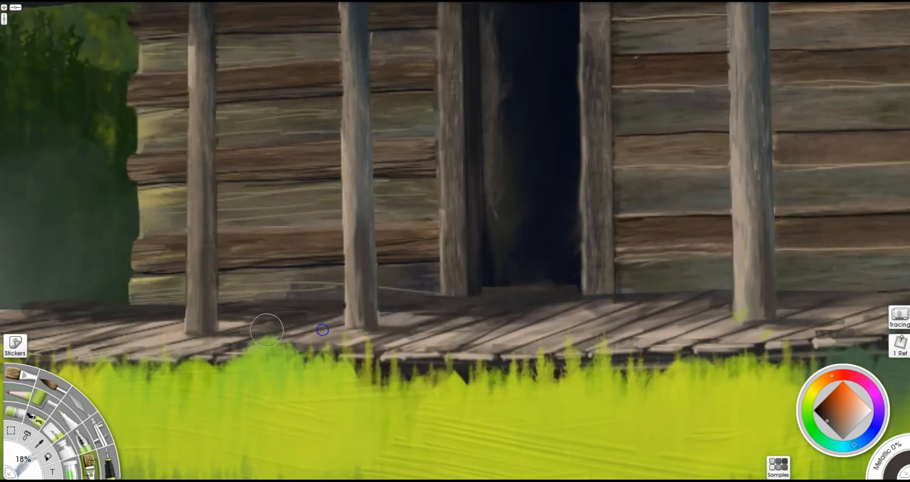
left_click_drag(505, 303, 817, 302)
- Repaint the far corner post with vertical grain strokes and clean up around its foot
left_click_drag(221, 312, 219, 62)
left_click_drag(255, 158, 258, 294)
left_click(257, 138, "alt")
left_click_drag(222, 152, 230, 256)
key("e")
left_click(220, 370, "alt")
key("b")
left_click_drag(209, 371, 214, 393)
- Brush lighter tan vertical strokes at 18% onto the two posts between the corner post and the door
mouse_move(509, 322)
left_mouse_down()
mouse_move(511, 369)
mouse_move(520, 340)
mouse_move(510, 464)
left_mouse_up()
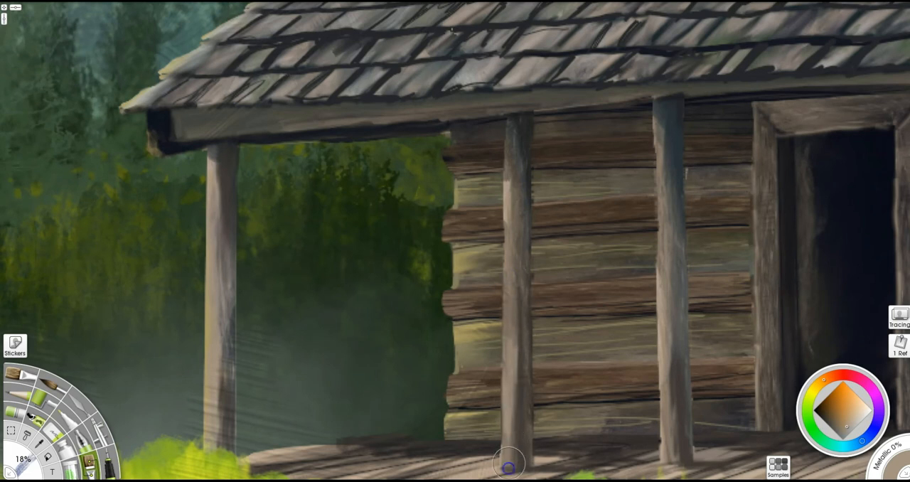
left_click_drag(670, 240, 671, 389)
left_click_drag(519, 207, 523, 465)
- Paint dark shadows on the tops of the porch posts under the roof and erase the overspill at 12%
scroll(591, 303, "down", 5)
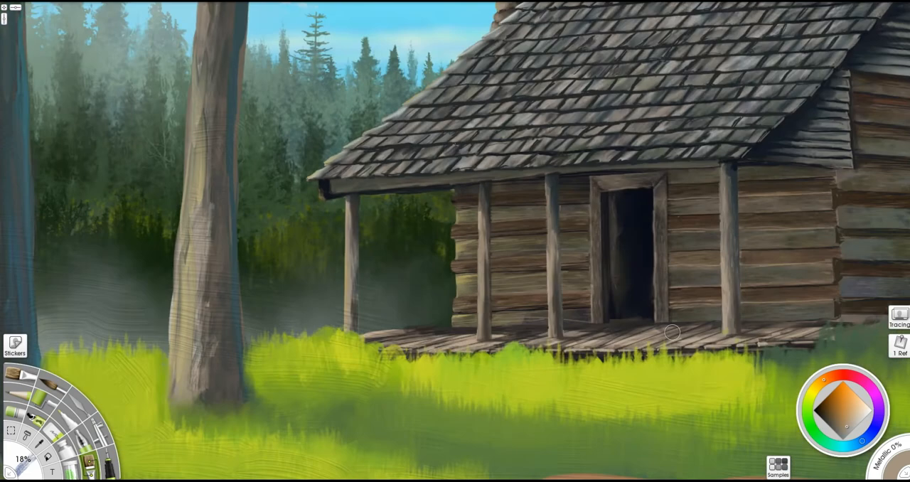
left_click(637, 258, "alt")
left_click_drag(727, 164, 731, 232)
left_click_drag(552, 176, 555, 207)
left_click_drag(482, 184, 482, 219)
key("e")
left_click_drag(561, 170, 456, 178)
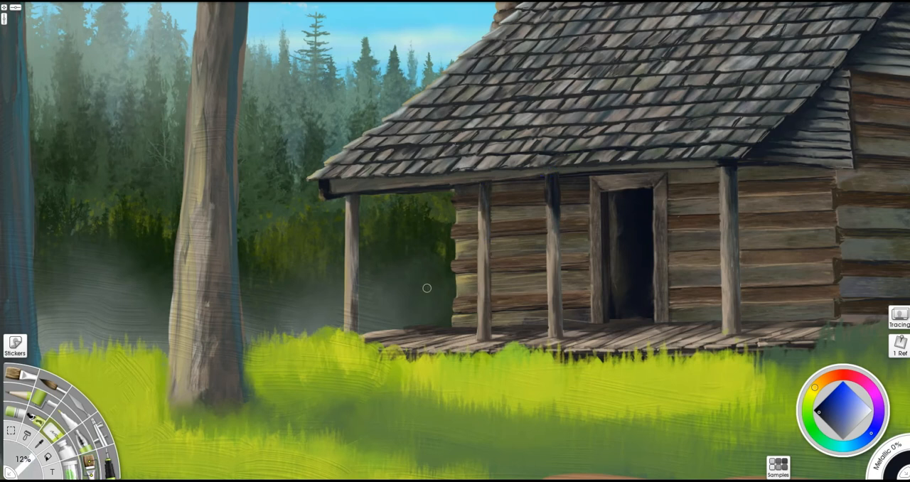
- Darken the shaded sides of the lower porch posts with near-black strokes at 18%
key("b")
left_click_drag(736, 334, 737, 293)
left_click_drag(559, 336, 560, 287)
left_click_drag(491, 298, 493, 274)
- Deepen the shadows across the porch floor and down the near-black side of the door frame
mouse_move(594, 355)
left_mouse_down()
mouse_move(658, 341)
mouse_move(797, 347)
mouse_move(874, 319)
mouse_move(854, 316)
left_mouse_up()
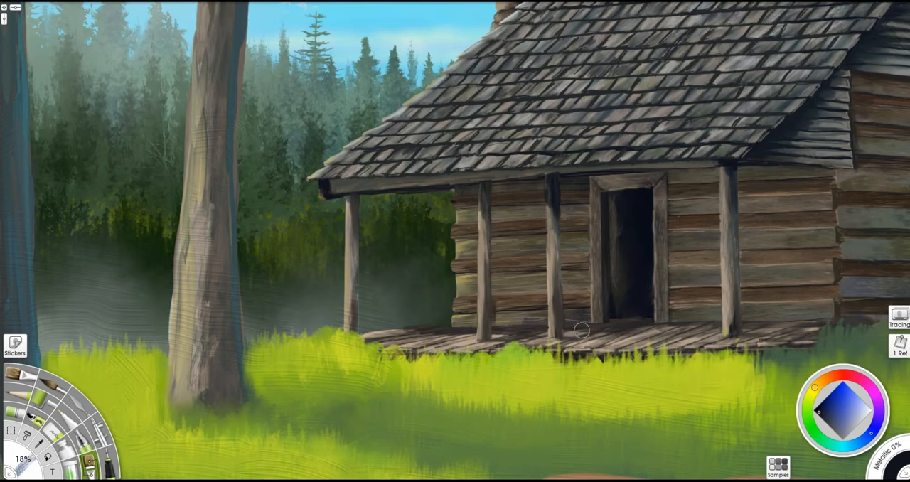
left_click_drag(484, 336, 407, 350)
mouse_move(304, 410)
left_mouse_down()
mouse_move(649, 370)
mouse_move(546, 401)
left_mouse_up()
left_click_drag(598, 184, 601, 266)
key("e")
key("ctrl+minus")
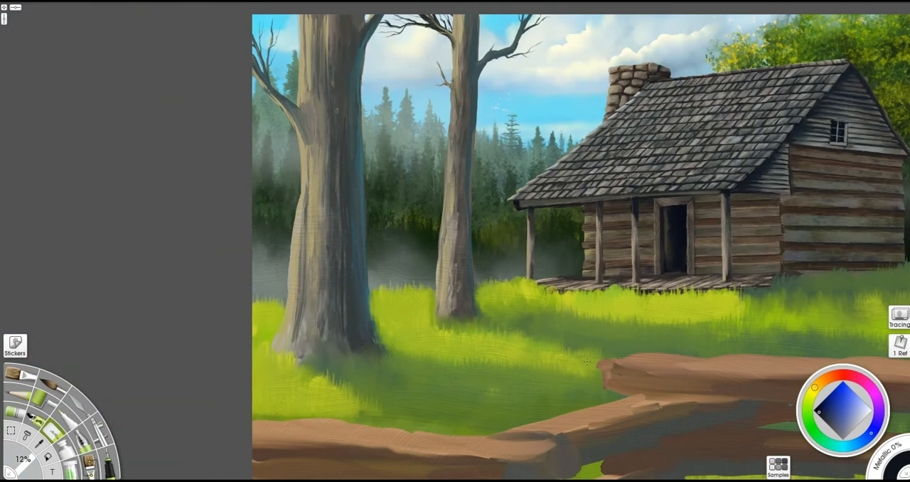
- Save the painting, and select the narrow sketched window openings on the porch wall and the gable-side wall with freehand outlines
key("ctrl+s")
left_click_drag(692, 266, 553, 258)
left_click(557, 276, "alt")
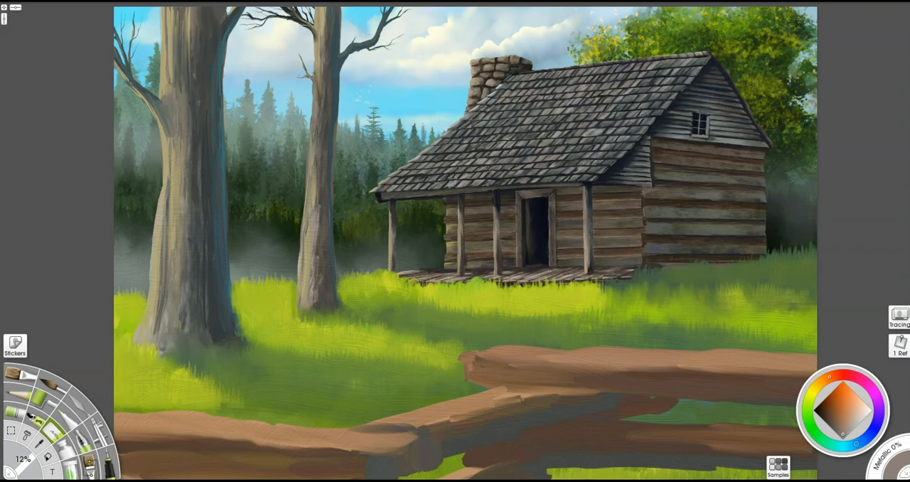
key("ctrl+plus")
left_click_drag(790, 213, 552, 237)
key("ctrl+plus")
left_click_drag(721, 262, 596, 272)
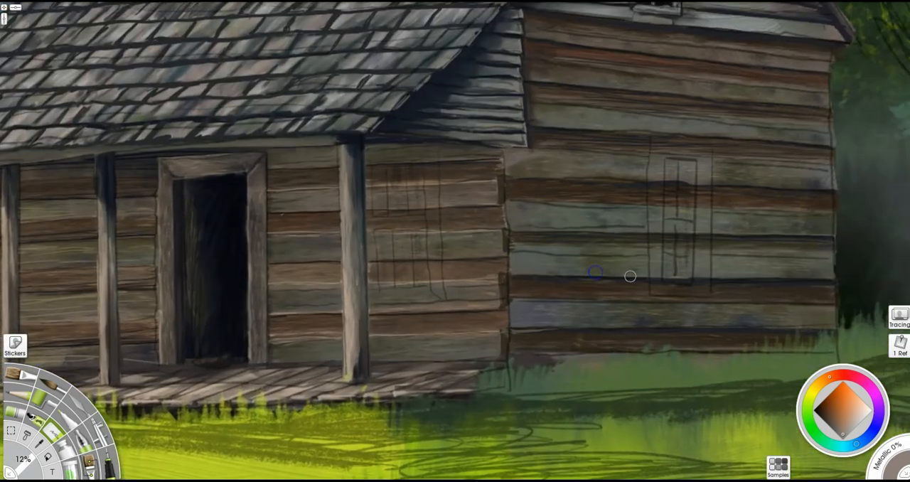
key("ctrl+plus")
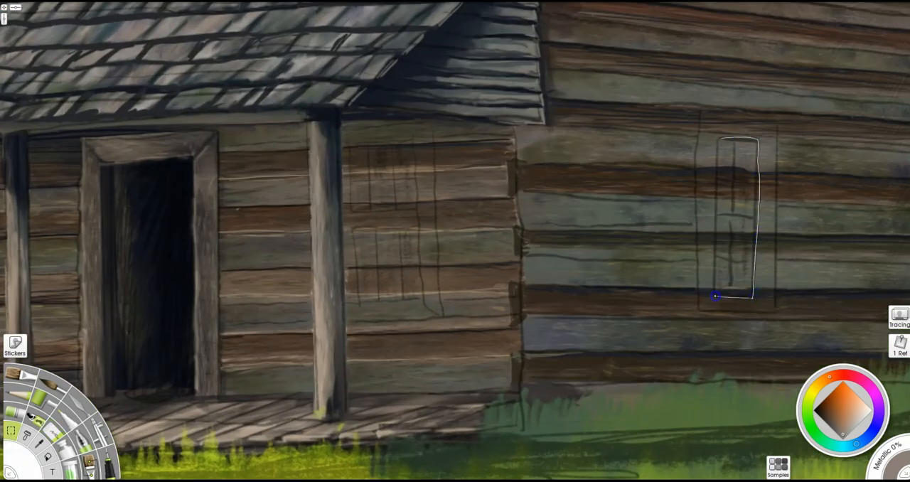
left_click_drag(717, 138, 719, 137)
mouse_move(370, 149)
left_mouse_down()
mouse_move(406, 147)
mouse_move(376, 300)
mouse_move(369, 147)
mouse_move(410, 297)
mouse_move(395, 288)
left_mouse_up()
- Fill both selected window openings with near-black sampled from the doorway at 18%, and brush faint reflections into their lower halves
key("b")
left_click(180, 199, "alt")
mouse_move(745, 189)
left_mouse_down()
mouse_move(718, 121)
mouse_move(751, 245)
left_mouse_up()
left_click(145, 329, "alt")
left_click_drag(386, 281, 392, 193)
left_click_drag(728, 231, 725, 146)
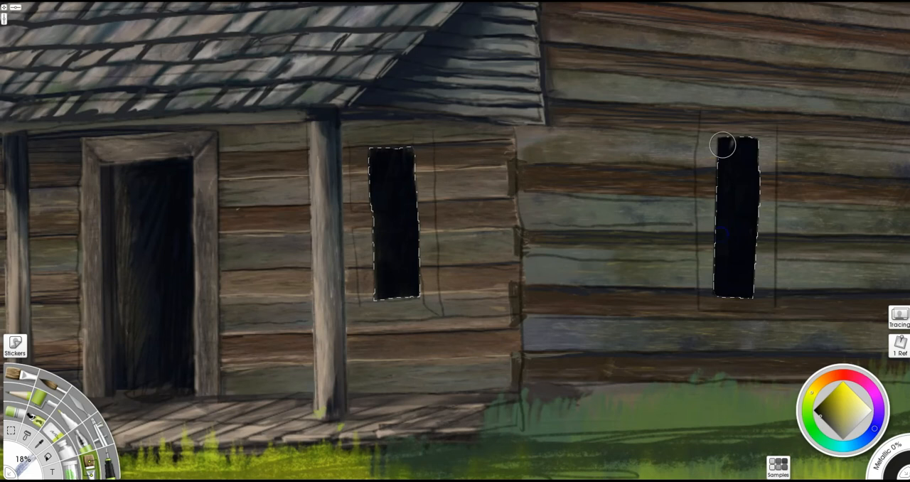
left_click(647, 344, "alt")
left_click_drag(737, 238, 731, 305)
left_click_drag(411, 264, 398, 330)
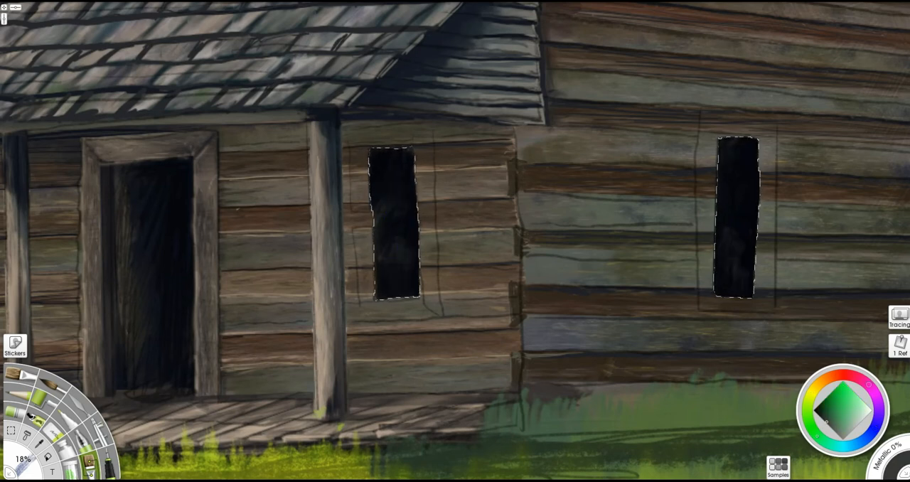
- Sample the light porch post colour and paint the middle rail and two upper upright bars in the porch window
left_click_drag(442, 404, 448, 404)
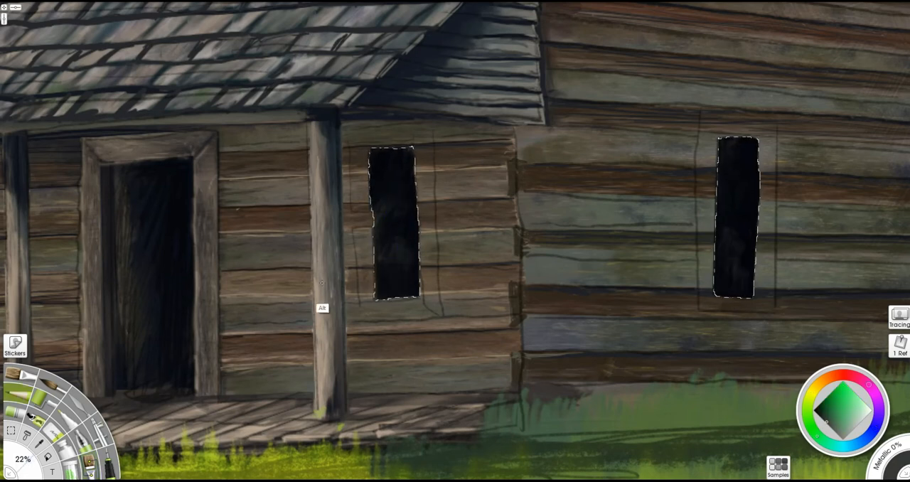
left_click(324, 308, "alt")
scroll(435, 215, "up", 2)
left_click_drag(393, 278, 331, 284)
mouse_move(393, 223)
left_mouse_down()
mouse_move(332, 224)
mouse_move(386, 221)
left_mouse_up()
left_click_drag(361, 105, 361, 194)
key("ctrl+z")
left_click_drag(369, 106, 371, 210)
left_click_drag(342, 108, 341, 196)
- Go over the porch window's upper uprights and add the lower uprights, two crossbars and a stronger middle rail at 8%
key("b")
key("i")
left_click_drag(368, 104, 372, 212)
left_click_drag(339, 113, 345, 209)
left_click_drag(374, 229, 378, 329)
left_click_drag(347, 234, 347, 320)
left_click_drag(323, 159, 393, 157)
left_click_drag(329, 281, 396, 279)
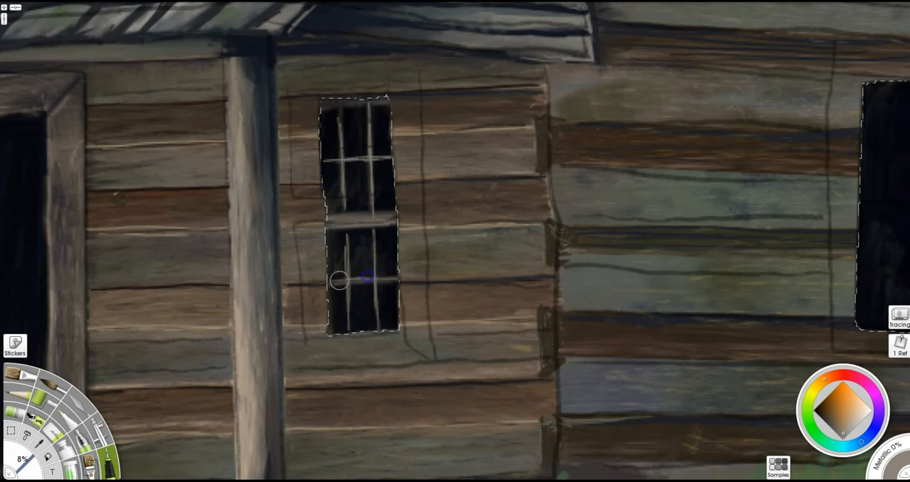
left_click_drag(337, 221, 392, 219)
- Paint a greenish-grey middle rail, upright bars, crossbars and top edge in the side-wall window at 8%
left_click_drag(784, 279, 530, 273)
left_click_drag(613, 205, 662, 205)
left_click(732, 202, "alt")
mouse_move(610, 205)
left_mouse_down()
mouse_move(653, 205)
mouse_move(646, 324)
mouse_move(624, 324)
left_mouse_up()
left_click_drag(603, 270, 659, 270)
mouse_move(653, 83)
left_mouse_down()
mouse_move(650, 199)
mouse_move(629, 197)
left_mouse_up()
left_click_drag(606, 145, 669, 145)
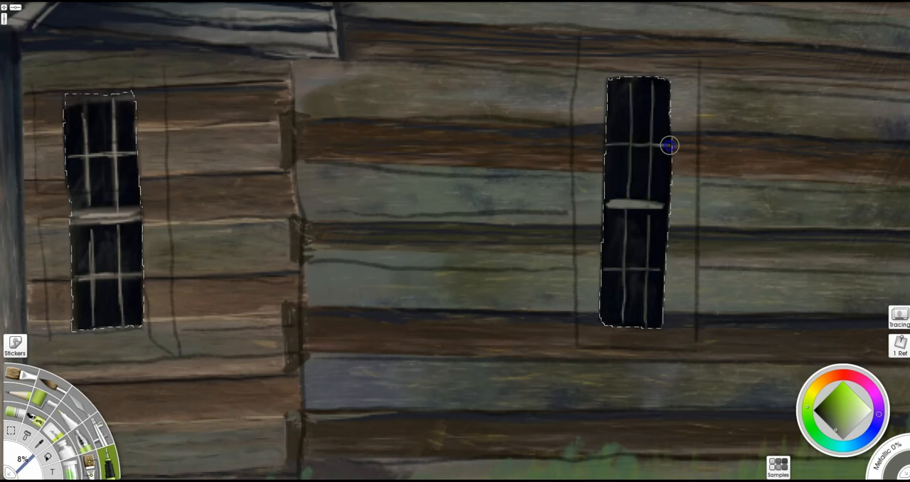
left_click_drag(608, 146, 661, 144)
left_click_drag(660, 79, 607, 85)
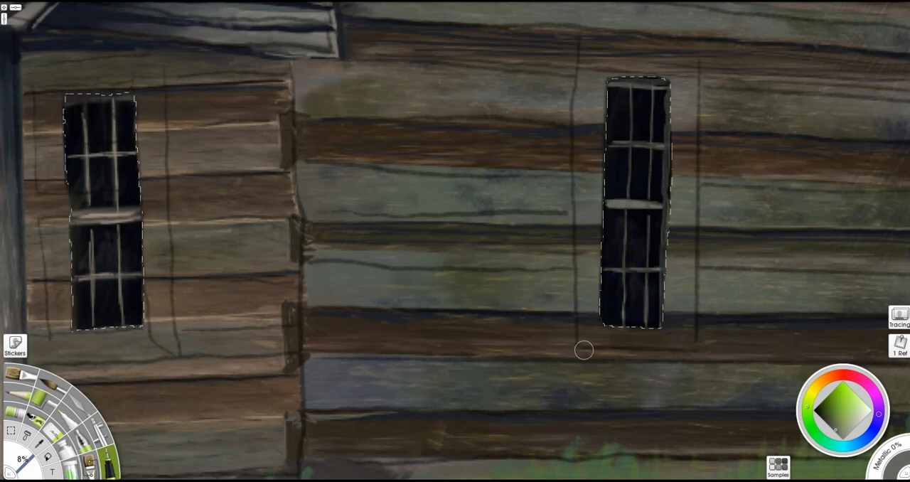
- Select the frame areas around both windows and cover the log pattern inside them with grey-brown strokes at 18%
key("s")
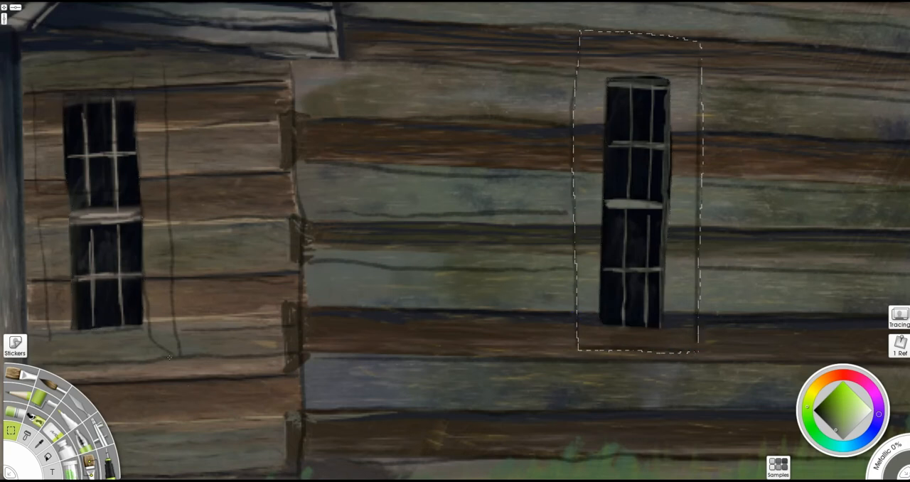
left_click_drag(118, 343, 177, 358)
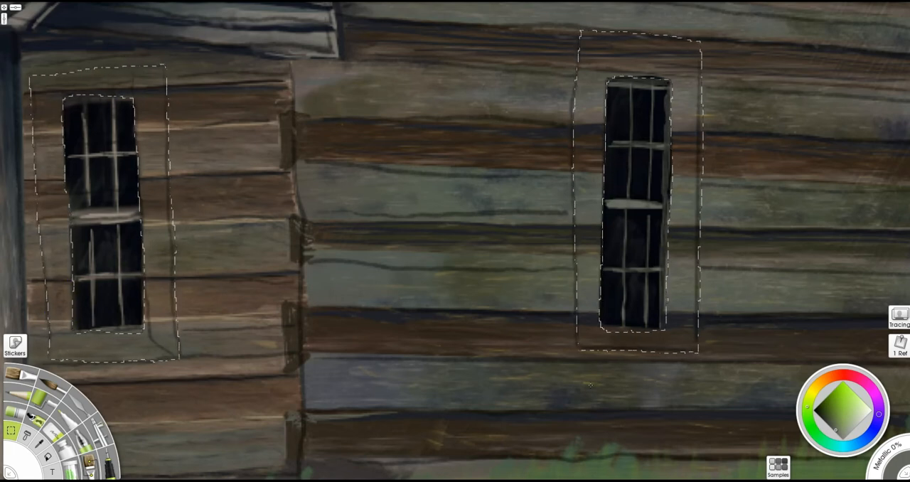
left_click(89, 465)
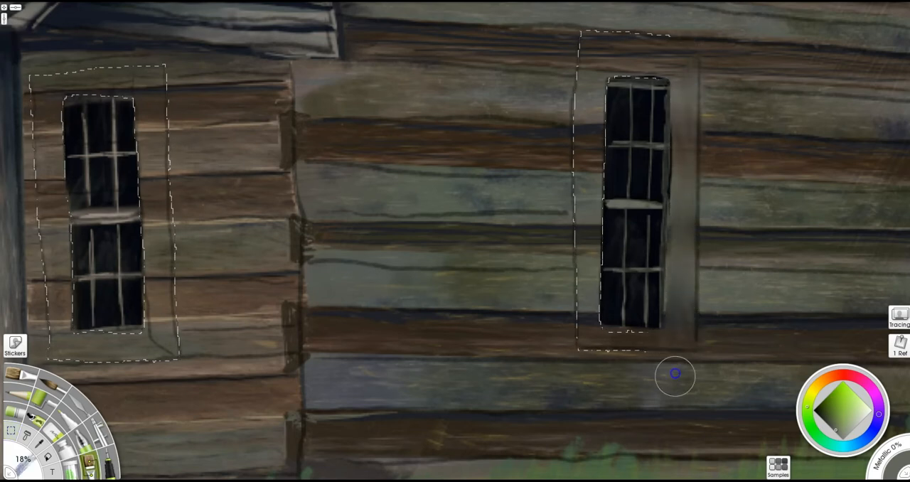
mouse_move(152, 92)
left_mouse_down()
mouse_move(156, 260)
mouse_move(53, 124)
mouse_move(150, 81)
left_mouse_up()
- Even out both window frames with darker brown strokes at 40%
left_click(754, 155, "alt")
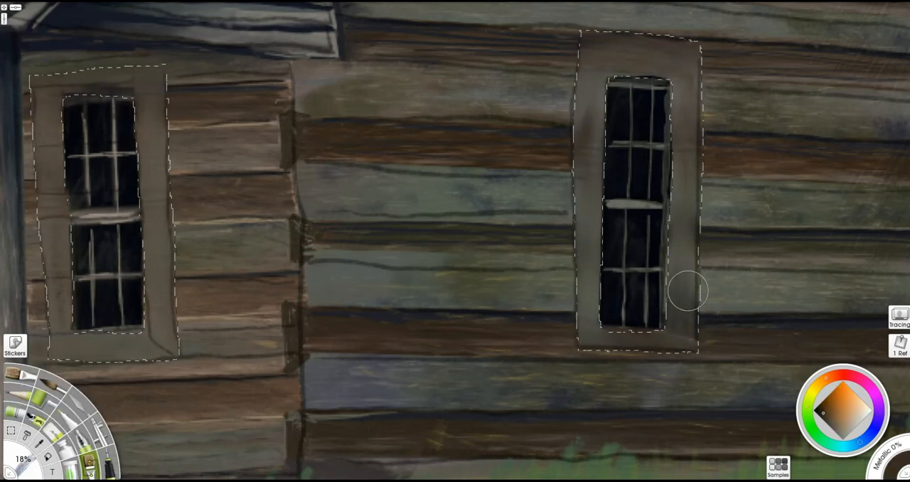
mouse_move(719, 134)
left_mouse_down()
mouse_move(782, 134)
mouse_move(677, 134)
left_mouse_up()
left_click_drag(688, 134, 686, 64)
left_click_drag(590, 86, 585, 329)
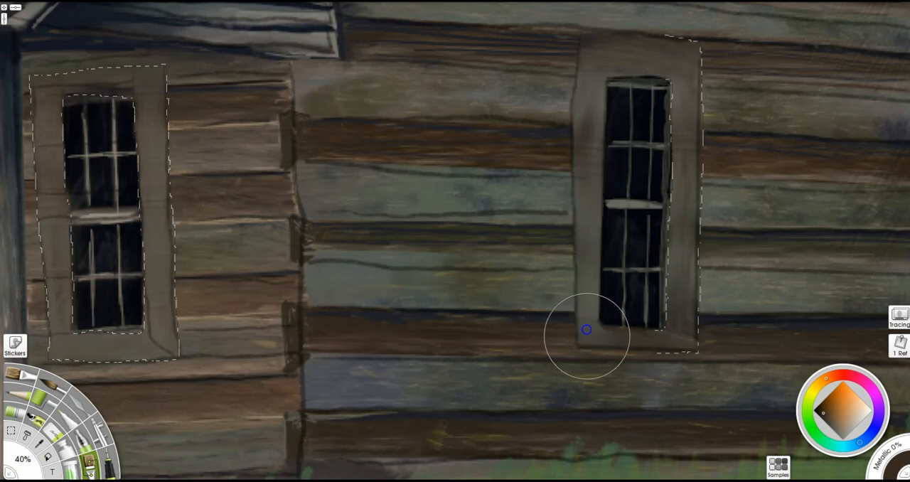
mouse_move(587, 57)
left_mouse_down()
mouse_move(632, 42)
mouse_move(664, 66)
left_mouse_up()
mouse_move(92, 84)
left_mouse_down()
mouse_move(30, 91)
mouse_move(169, 190)
mouse_move(156, 378)
mouse_move(63, 375)
left_mouse_up()
- Build up sampled grey-brown and dark tones along the sides of both window frames at 40%
left_click_drag(78, 284, 205, 281)
mouse_move(168, 142)
left_mouse_down()
mouse_move(166, 220)
mouse_move(166, 67)
left_mouse_up()
left_click(187, 291, "alt")
left_click_drag(162, 193, 182, 232)
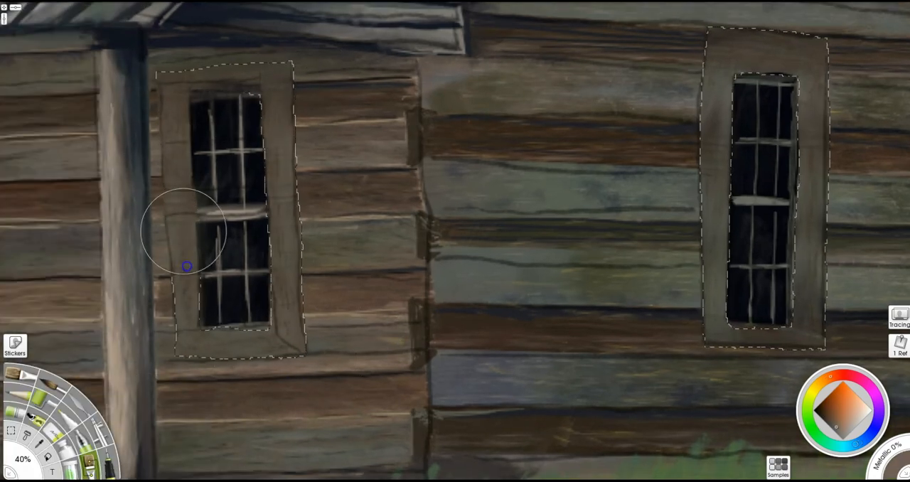
left_click(714, 302, "alt")
mouse_move(713, 299)
left_mouse_down()
mouse_move(707, 229)
mouse_move(721, 106)
left_mouse_up()
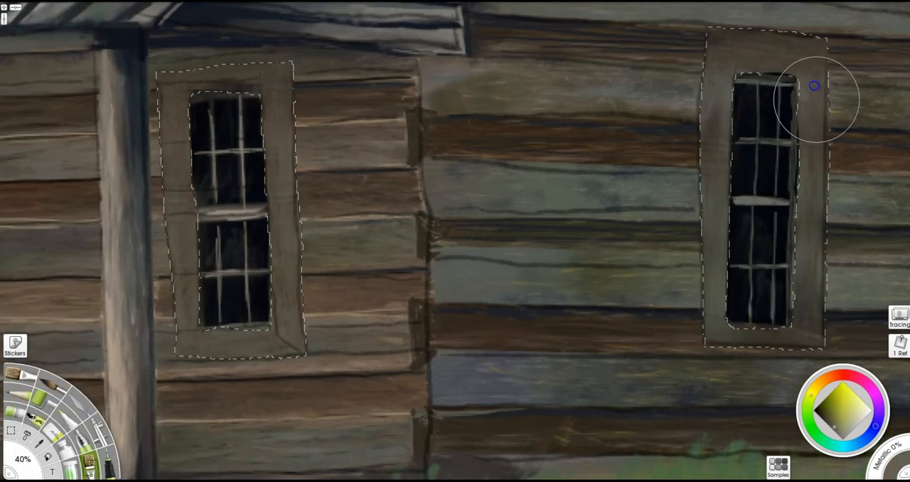
left_click_drag(816, 100, 812, 284)
left_click(786, 307, "alt")
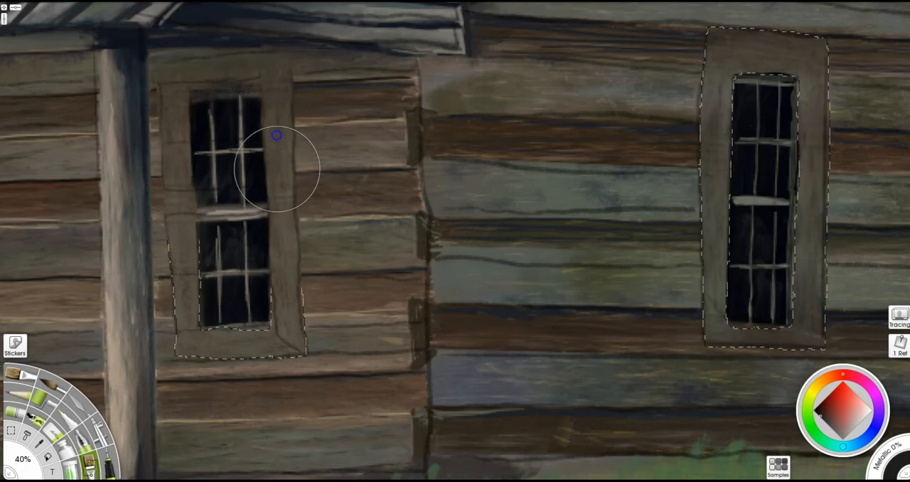
left_click_drag(172, 131, 170, 151)
- Draw dark mitred joints at both frames' corners with the pencil at 22%, and add tan strokes to the porch window frame at 8%
key("p")
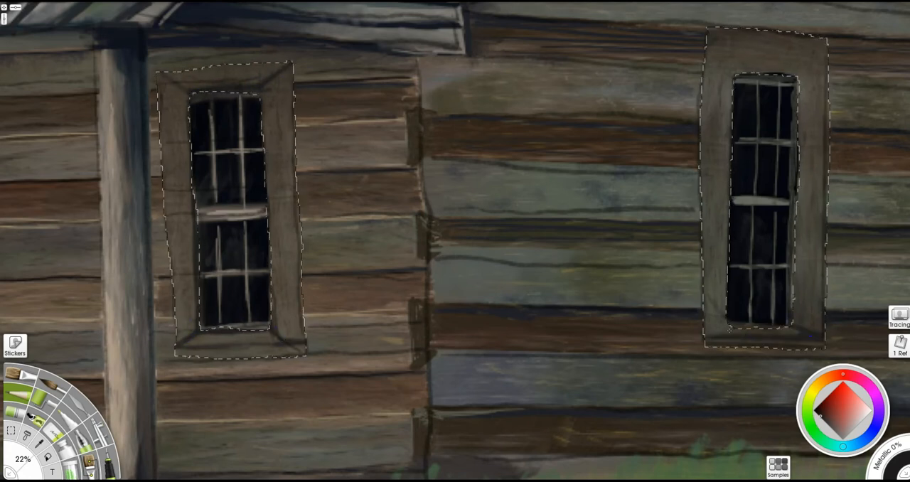
left_click(272, 315, "alt")
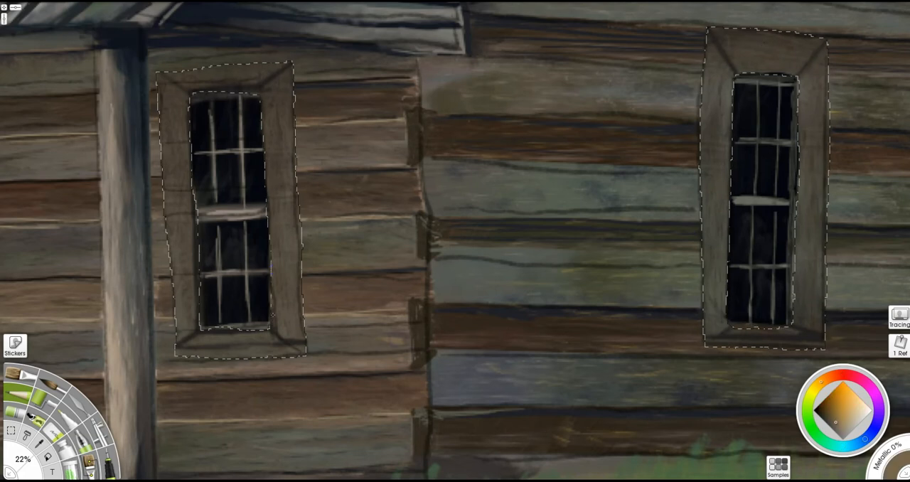
left_click(108, 464)
left_click_drag(206, 347, 258, 345)
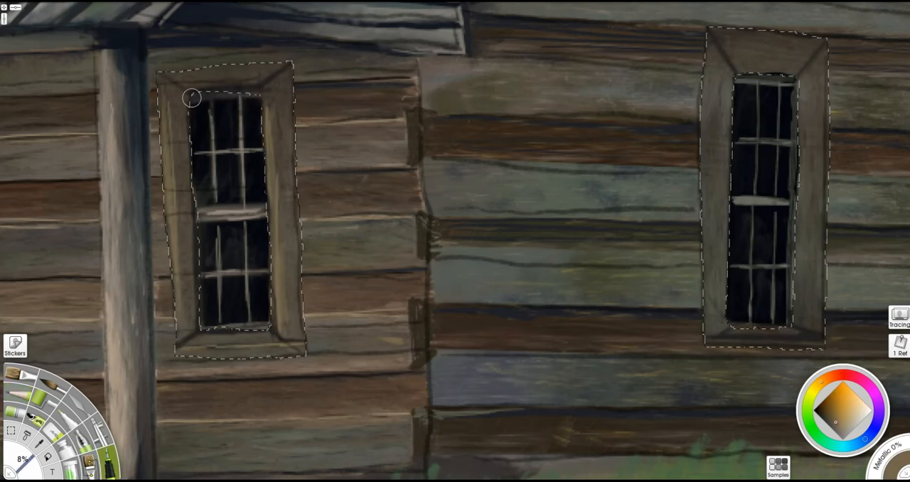
- Brush lighter tan highlights onto the side boards and top of the window frames at 7%, and clear the selection
left_click(688, 101, "alt")
left_click(843, 430)
left_click_drag(706, 342, 705, 136)
left_click(89, 466)
left_click_drag(639, 254, 604, 256)
left_click_drag(825, 47, 802, 73)
left_click_drag(823, 52, 820, 87)
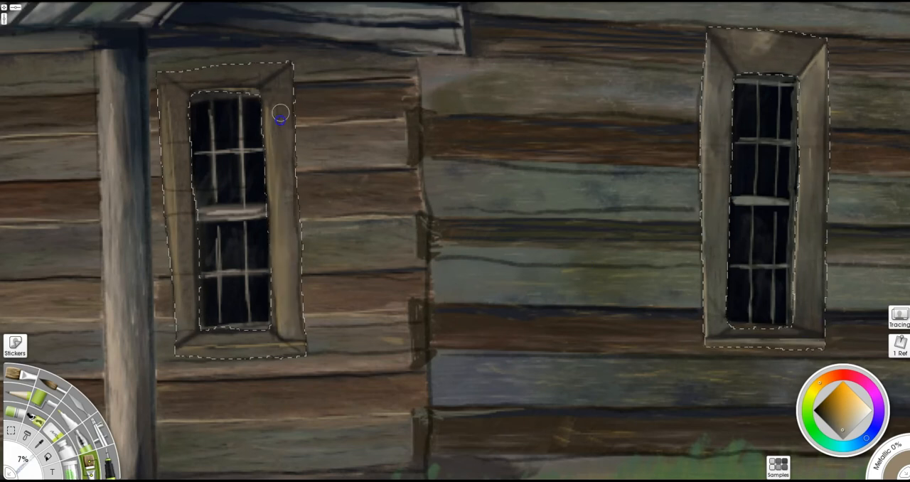
key("ctrl+d")
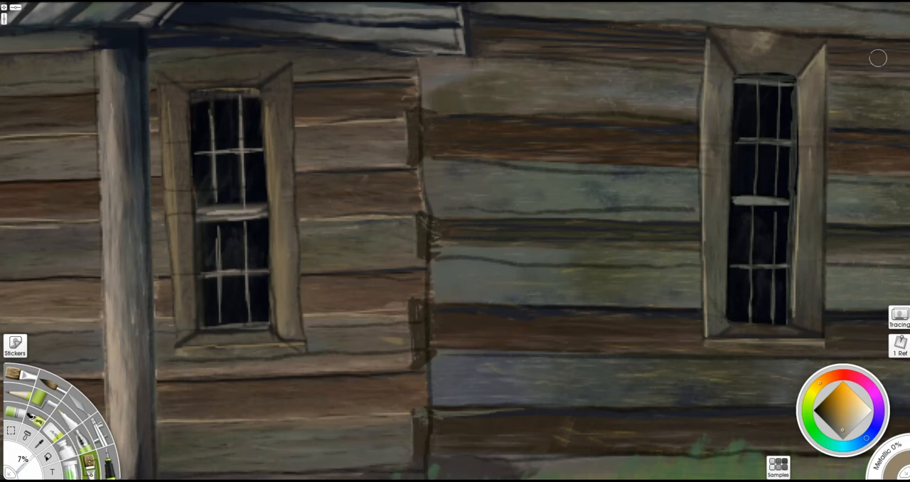
- Paint thin light tan edges along both window frames at 8%, and add a protruding sill below the porch window
left_click(109, 463)
left_click(110, 350, "alt")
left_click_drag(173, 333, 173, 246)
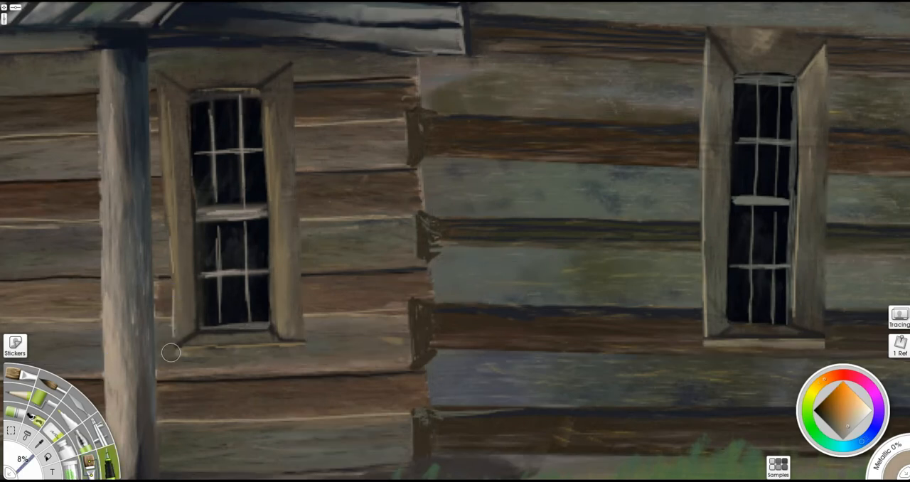
left_click_drag(276, 333, 267, 94)
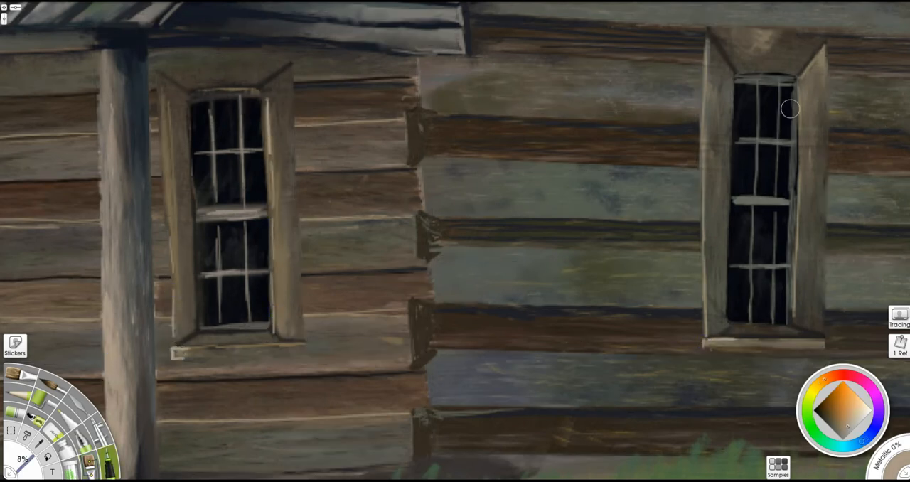
left_click_drag(797, 82, 798, 282)
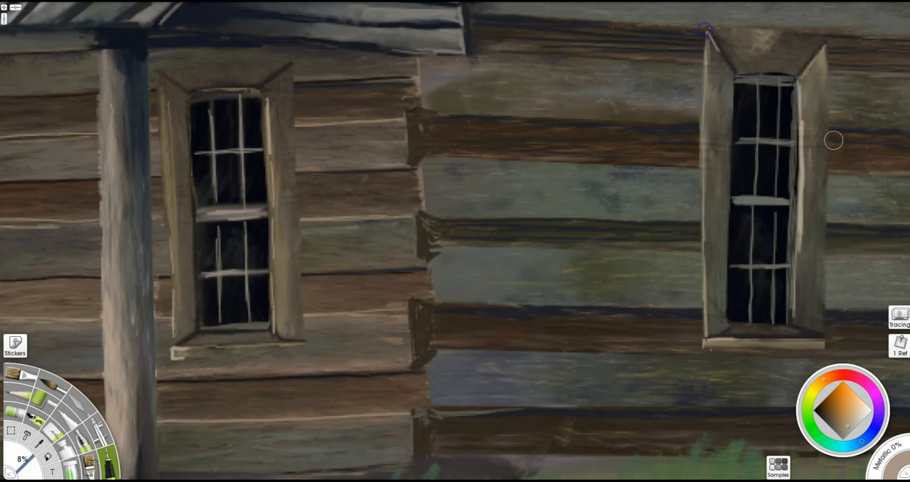
left_click_drag(172, 344, 163, 144)
left_click_drag(295, 344, 176, 349)
left_click_drag(178, 357, 307, 354)
- Sample near-black from the window glass and paint thin shadows along the outer edges, inner edges and sills of both frames
left_click(267, 315, "alt")
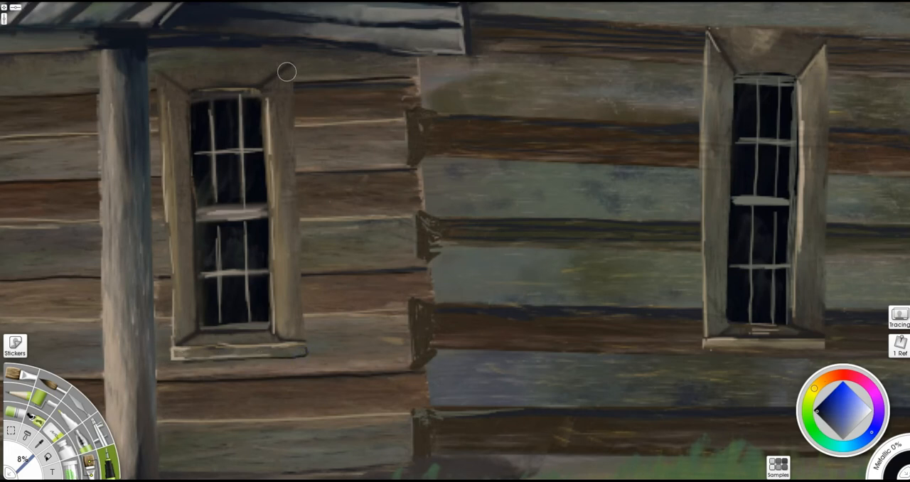
left_click_drag(296, 67, 306, 347)
left_click_drag(184, 102, 194, 288)
left_click_drag(829, 342, 827, 42)
mouse_move(711, 36)
left_mouse_down()
mouse_move(700, 137)
mouse_move(702, 280)
left_mouse_up()
left_click_drag(704, 348, 823, 349)
left_click_drag(740, 331, 787, 324)
- Position the streaky drip stencil over the large tree trunk and choose a light colour for the bark
scroll(567, 292, "down", 5)
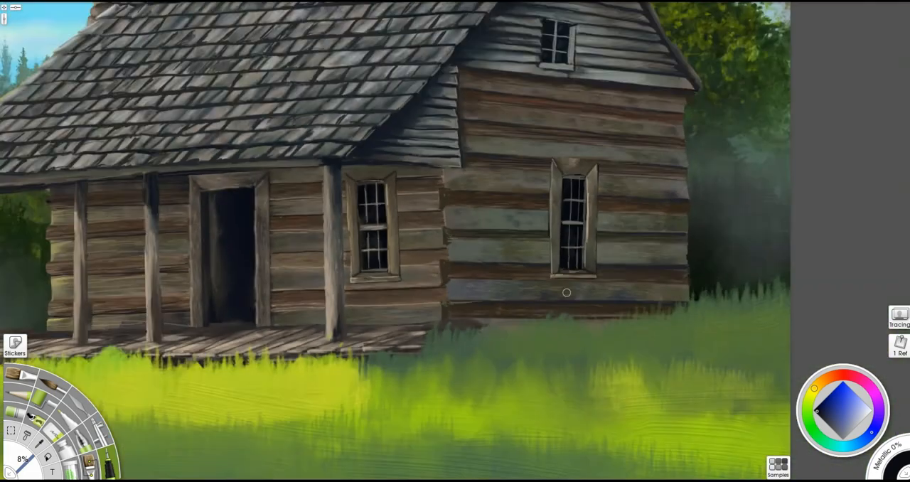
scroll(566, 292, "down", 2)
mouse_move(306, 305)
left_mouse_down()
mouse_move(876, 378)
mouse_move(897, 339)
left_mouse_up()
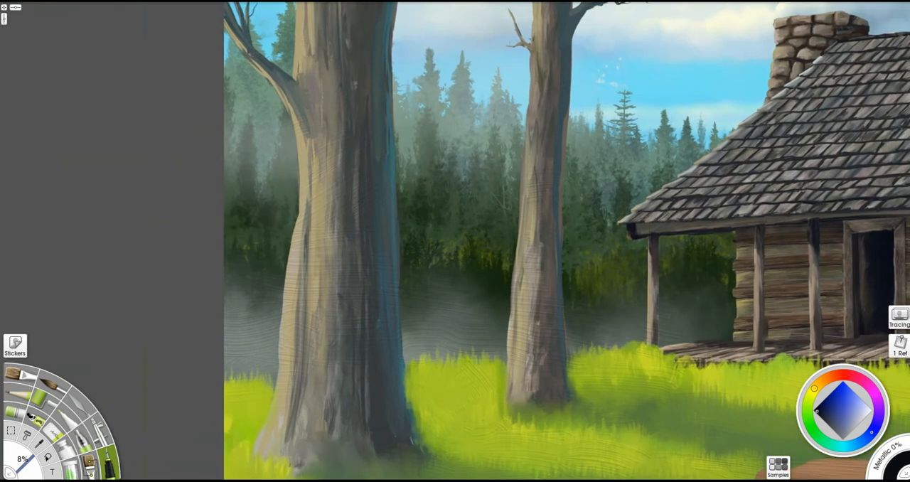
scroll(440, 329, "down", 2)
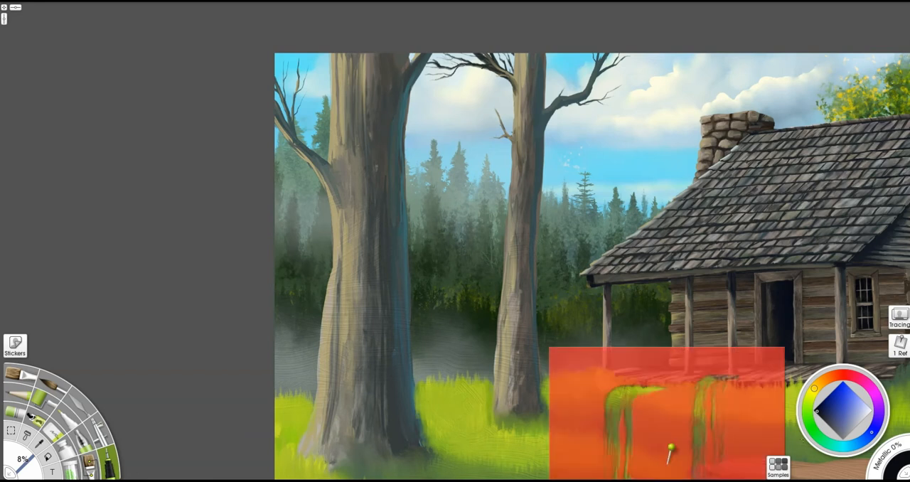
mouse_move(676, 431)
left_mouse_down()
mouse_move(396, 288)
mouse_move(343, 288)
mouse_move(432, 344)
mouse_move(388, 288)
mouse_move(370, 319)
mouse_move(311, 313)
mouse_move(289, 357)
mouse_move(317, 435)
mouse_move(353, 420)
left_mouse_up()
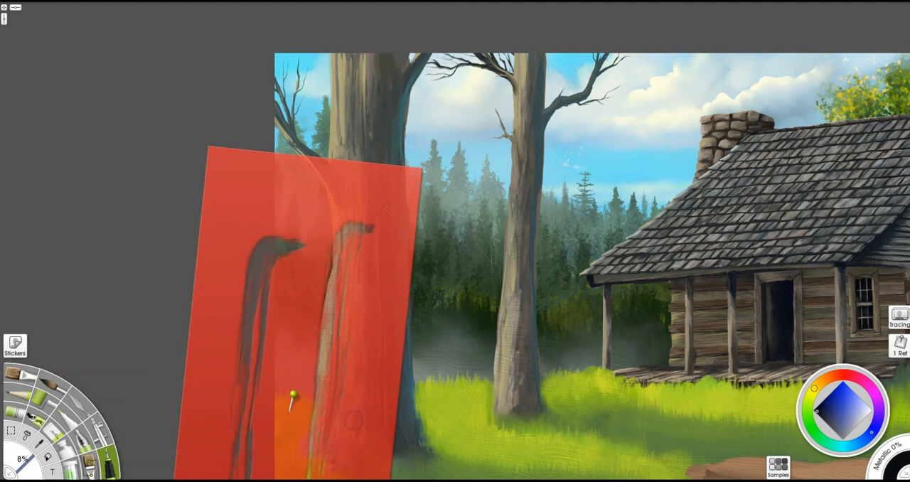
left_click(335, 136, "alt")
left_click(847, 416)
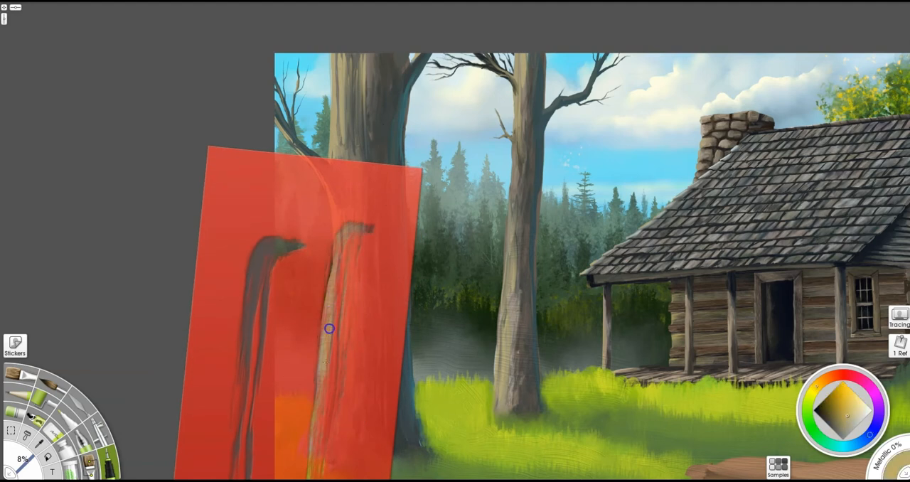
left_click(407, 395, "alt")
left_click(853, 423)
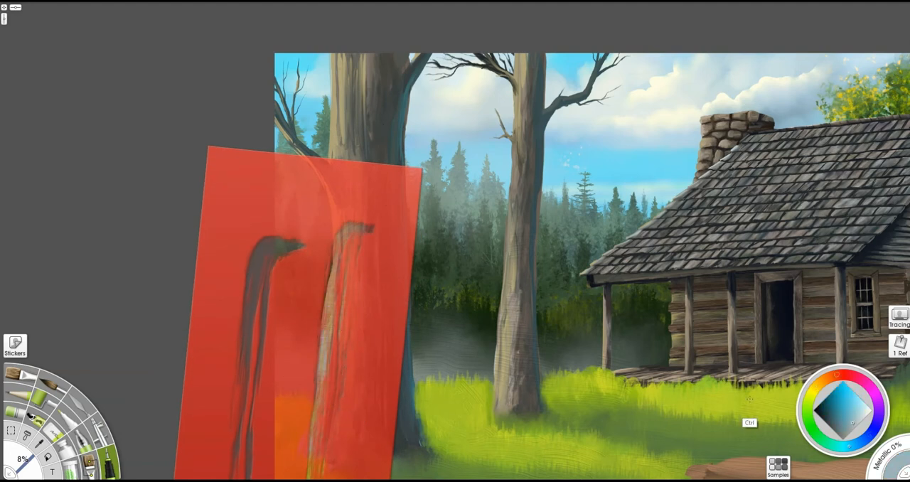
left_click(522, 62, "alt")
- Paint light tan bark streaks through the drip stencil on the large tree's sunlit side, shifting the stencil along the trunk
left_click_drag(327, 284, 335, 305)
mouse_move(370, 384)
left_mouse_down()
mouse_move(569, 396)
mouse_move(441, 360)
mouse_move(413, 392)
left_mouse_up()
left_click_drag(357, 256, 355, 333)
mouse_move(390, 361)
left_mouse_down()
mouse_move(398, 252)
mouse_move(445, 264)
left_mouse_up()
left_click_drag(346, 409, 338, 305)
mouse_move(356, 355)
left_mouse_down()
mouse_move(420, 352)
mouse_move(357, 210)
left_mouse_up()
mouse_move(341, 98)
left_mouse_down()
mouse_move(345, 203)
mouse_move(573, 209)
left_mouse_up()
- Undo the last two trunk strokes, set the brush size to 26% and shift the drip stencil off the large trunk
key("shift+b")
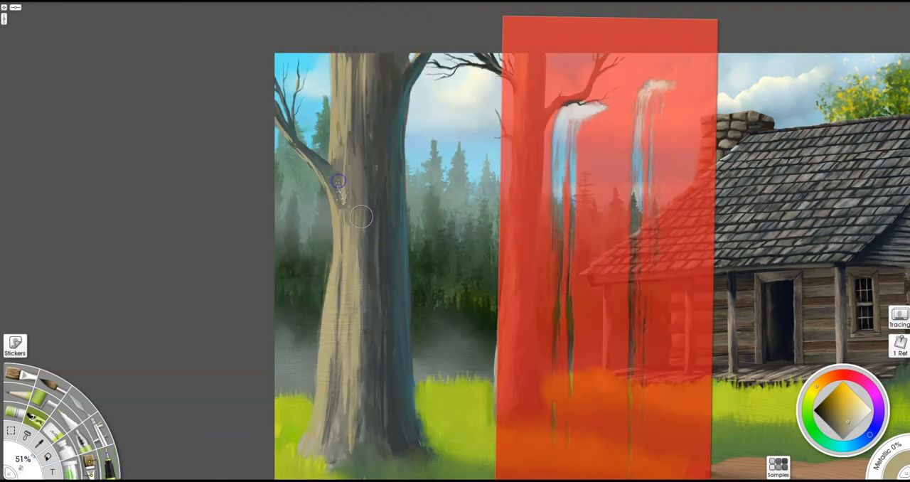
key("ctrl+z")
key("ctrl+z")
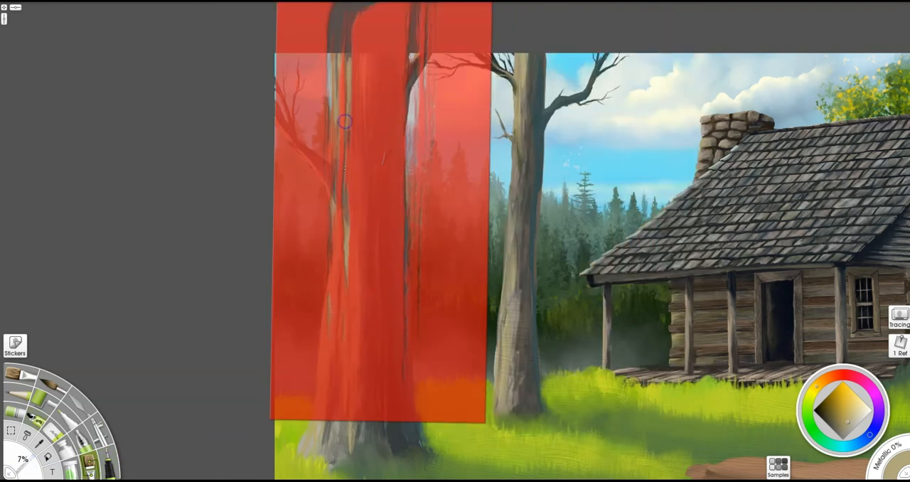
left_click_drag(346, 171, 361, 171)
left_click_drag(389, 337, 655, 393)
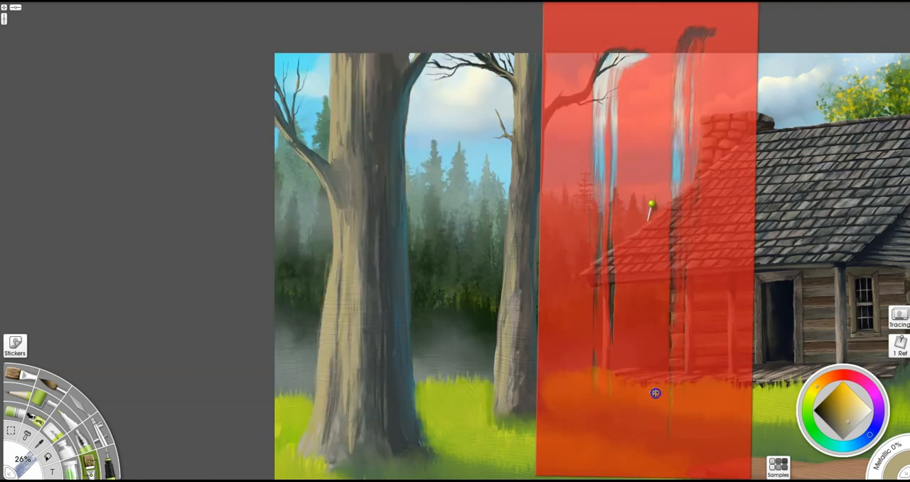
- Paint vertical bark streaks down the large trunk's sunlit side, then shift the drip stencil away
left_click_drag(363, 223, 346, 425)
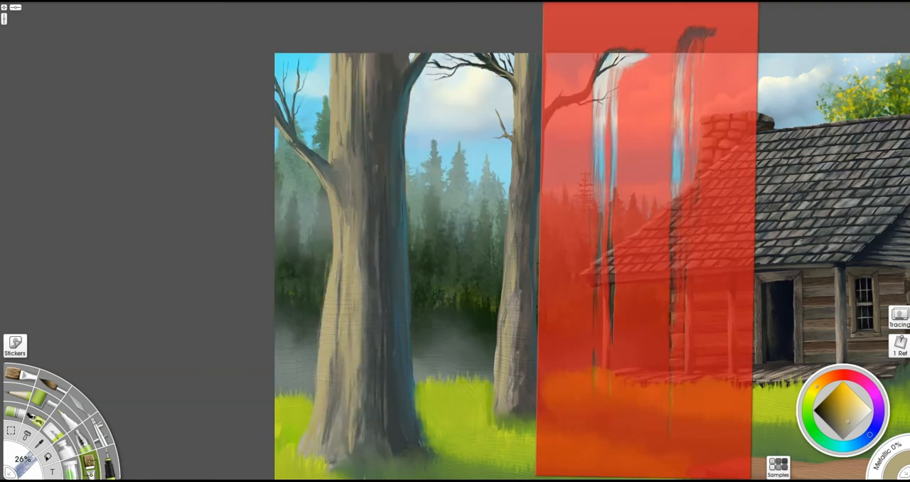
left_click(109, 463)
left_click_drag(320, 377, 336, 208)
left_click(338, 234, "alt")
left_click_drag(326, 334, 329, 277)
mouse_move(340, 311)
left_mouse_down()
mouse_move(331, 449)
mouse_move(370, 420)
mouse_move(331, 384)
mouse_move(329, 438)
left_mouse_up()
key("b")
mouse_move(683, 383)
left_mouse_down()
mouse_move(578, 419)
mouse_move(597, 480)
left_mouse_up()
- Paint light tan bark streaks down the second tree trunk's sunlit side, shifting the drip stencil along it
key("i")
left_click_drag(510, 235, 514, 305)
left_click_drag(512, 200, 508, 287)
key("b")
left_click_drag(518, 221, 513, 287)
mouse_move(557, 302)
left_mouse_down()
mouse_move(647, 315)
mouse_move(483, 341)
left_mouse_up()
left_click_drag(542, 390, 544, 402)
key("i")
left_click_drag(500, 371, 501, 257)
mouse_move(512, 291)
left_mouse_down()
mouse_move(323, 423)
mouse_move(508, 210)
left_mouse_up()
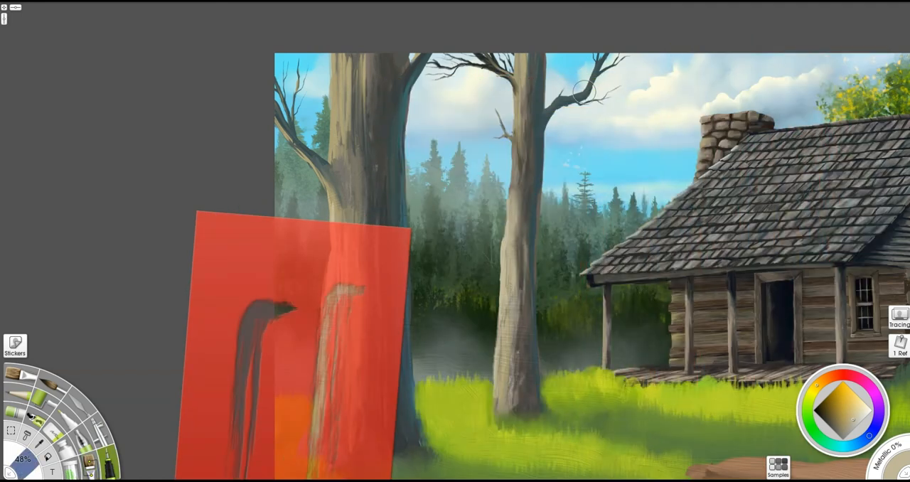
- Position the drip stencil over the large trunk's shaded side and paint dark blue-grey bark streaks through it
left_click_drag(513, 397, 452, 368)
left_click_drag(323, 372, 439, 161)
left_click_drag(408, 311, 417, 305)
left_click_drag(415, 308, 465, 312)
left_click(332, 293, "alt")
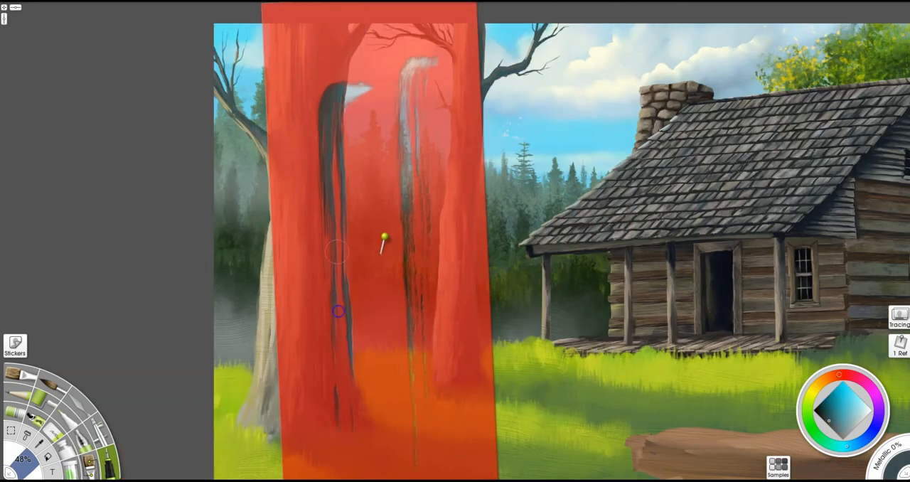
left_click(712, 269, "alt")
left_click_drag(329, 164, 337, 301)
key("b")
mouse_move(329, 125)
left_mouse_down()
mouse_move(335, 337)
mouse_move(633, 344)
left_mouse_up()
- Paint the second trunk's shaded edge with long vertical strokes and touch up its outline
mouse_move(332, 331)
left_mouse_down()
mouse_move(323, 126)
mouse_move(334, 287)
mouse_move(299, 176)
mouse_move(271, 141)
mouse_move(280, 155)
mouse_move(290, 134)
left_mouse_up()
left_click_drag(474, 79, 456, 356)
mouse_move(475, 26)
left_mouse_down()
mouse_move(462, 309)
mouse_move(469, 395)
left_mouse_up()
key("e")
left_click_drag(488, 113, 486, 149)
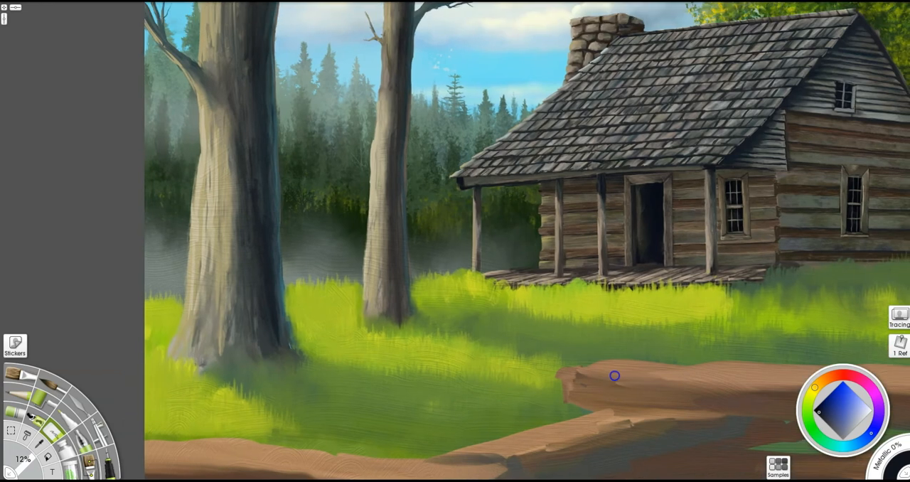
- With the Pencil at 22%, draw thin grass blades along the porch and cabin base in greens sampled from the meadow
key("p")
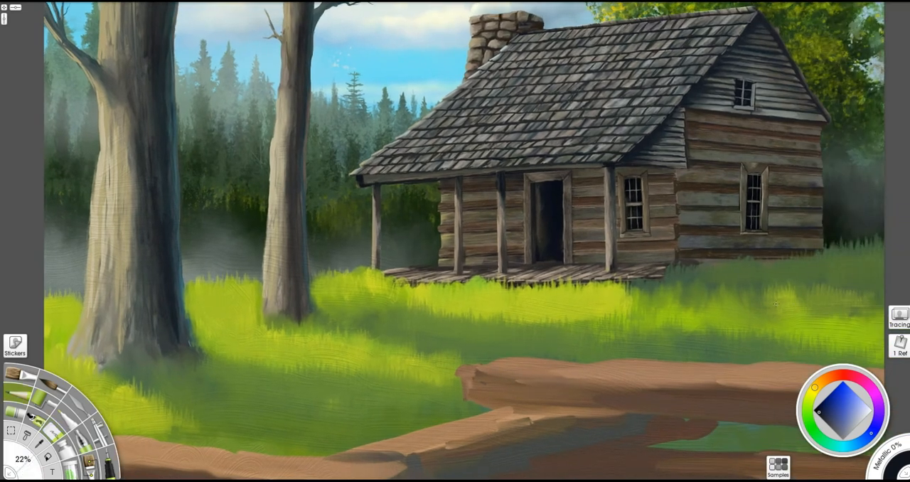
left_click(564, 303, "alt")
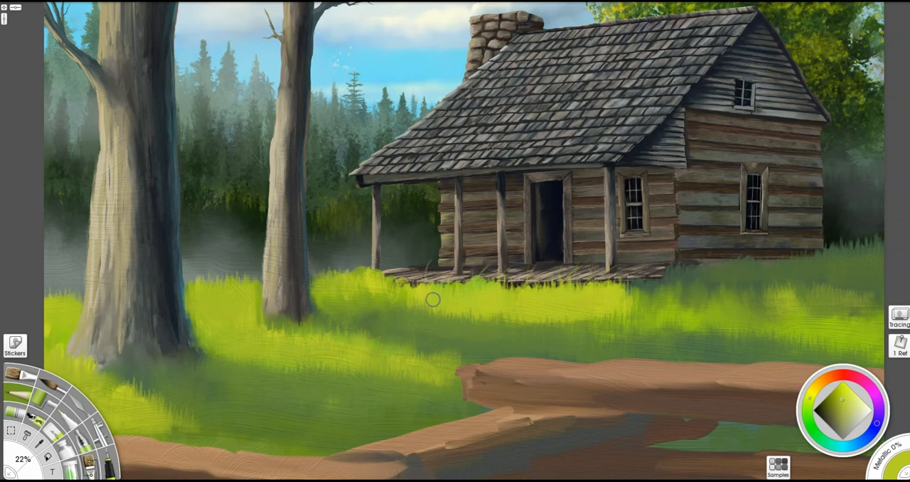
mouse_move(622, 287)
left_mouse_down()
mouse_move(645, 297)
mouse_move(671, 256)
left_mouse_up()
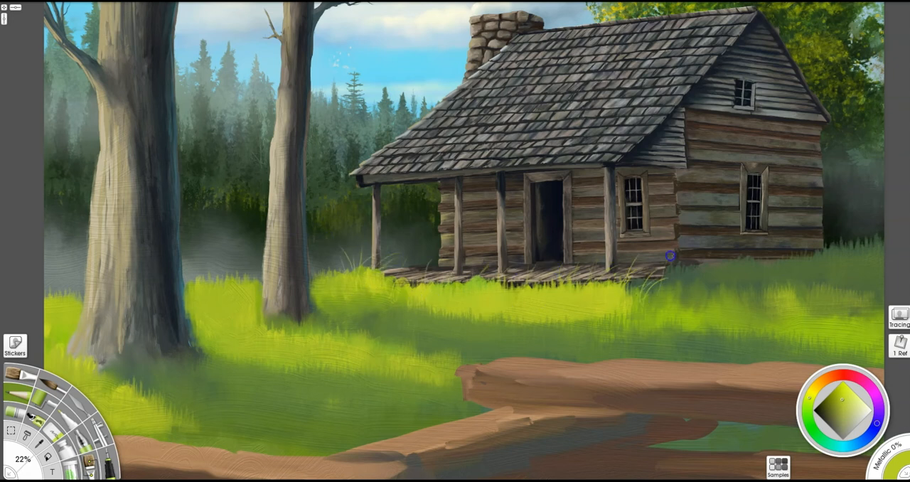
left_click(774, 270, "alt")
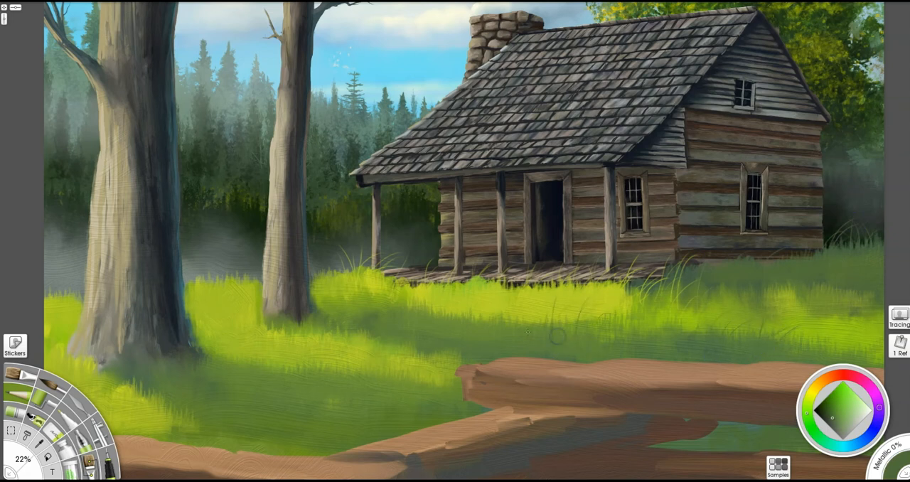
left_click(528, 331, "alt")
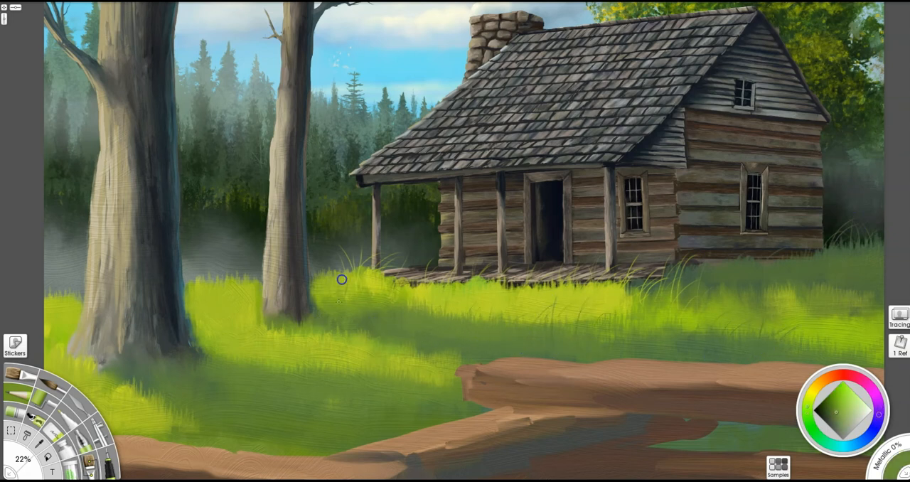
left_click(423, 350, "alt")
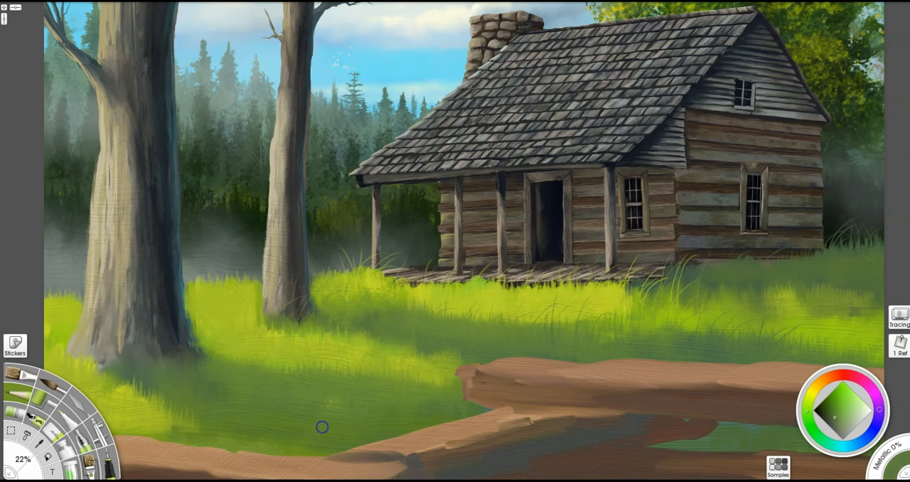
- Draw thin yellow-green and dark green grass blades around the bases of both trees using colours sampled nearby
left_click(252, 344, "alt")
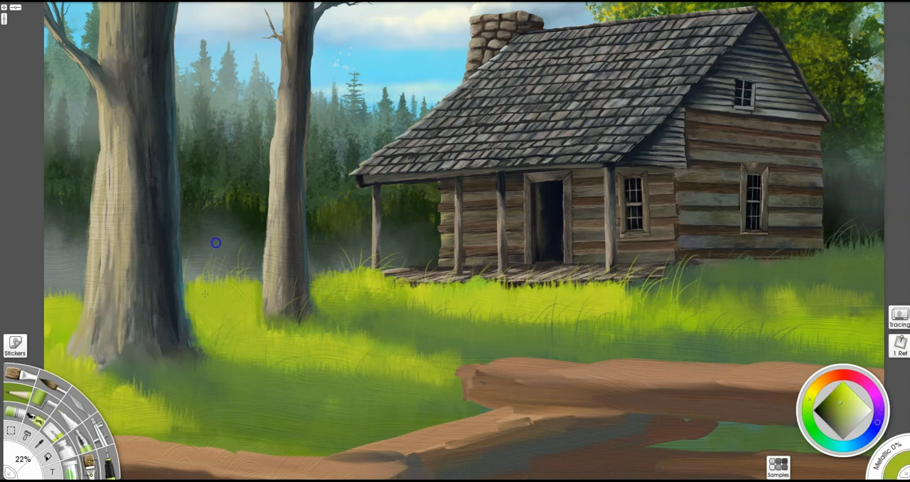
left_click_drag(109, 320, 258, 261)
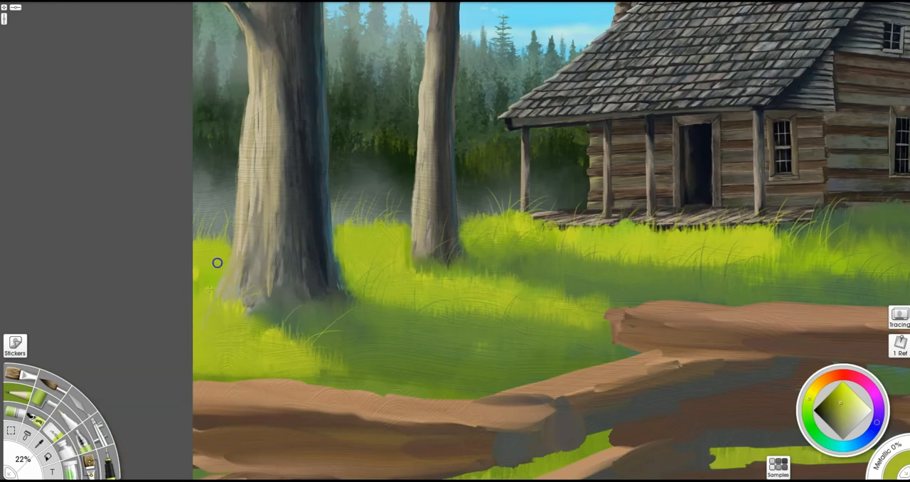
left_click(333, 361, "alt")
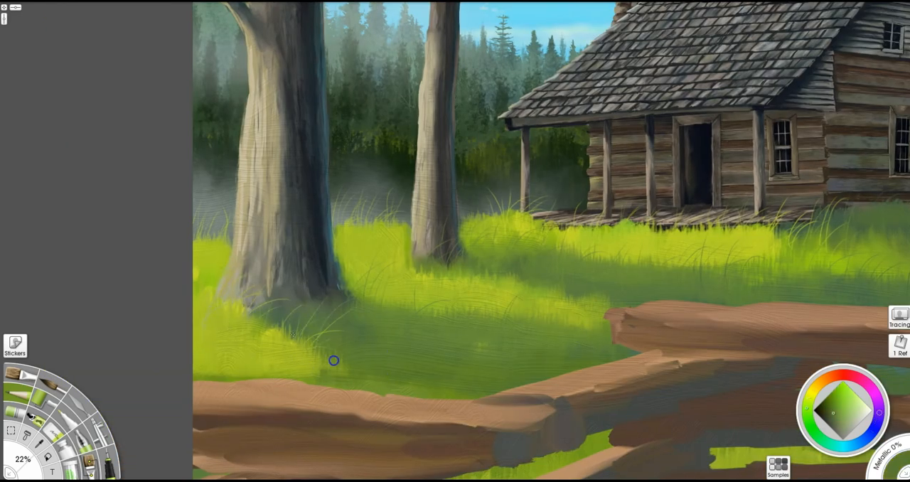
left_click(453, 330, "alt")
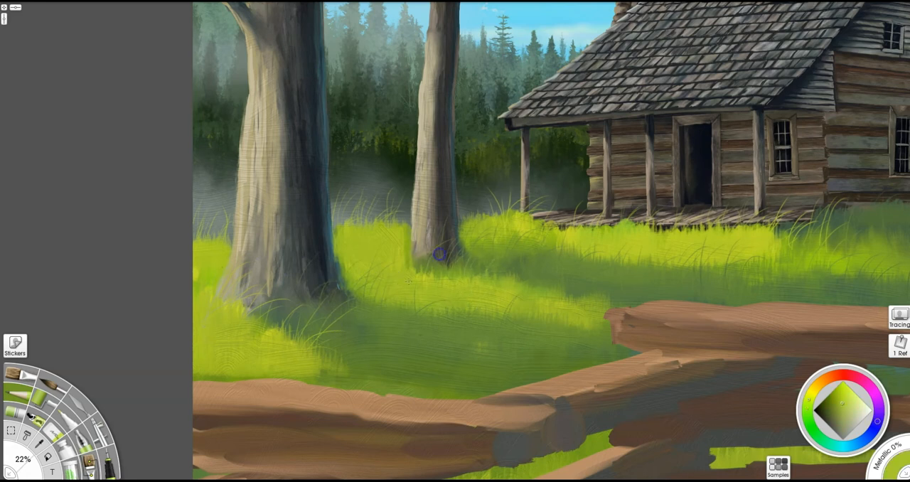
left_click(536, 307, "alt")
- Draw curved grass blades across the meadow in front of the cabin's side wall and above the fence
left_click_drag(802, 214, 662, 215)
left_click_drag(716, 239, 757, 225)
left_click_drag(766, 247, 816, 216)
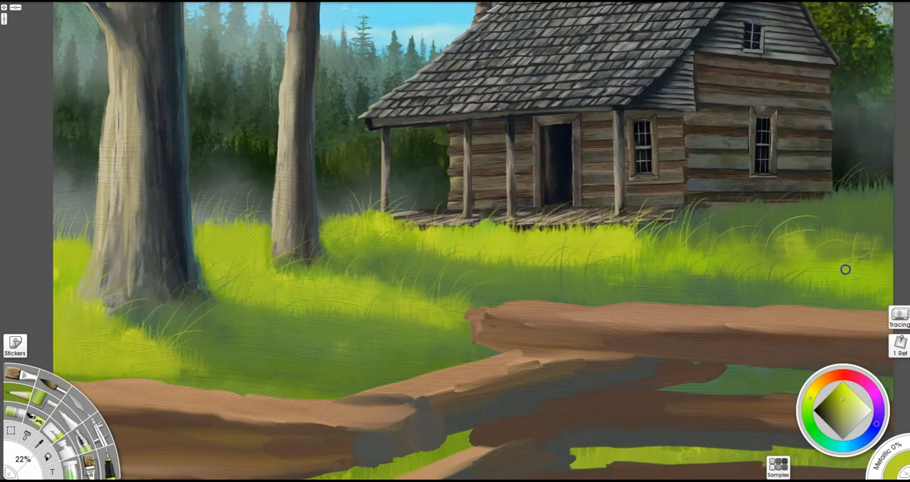
left_click(819, 257, "alt")
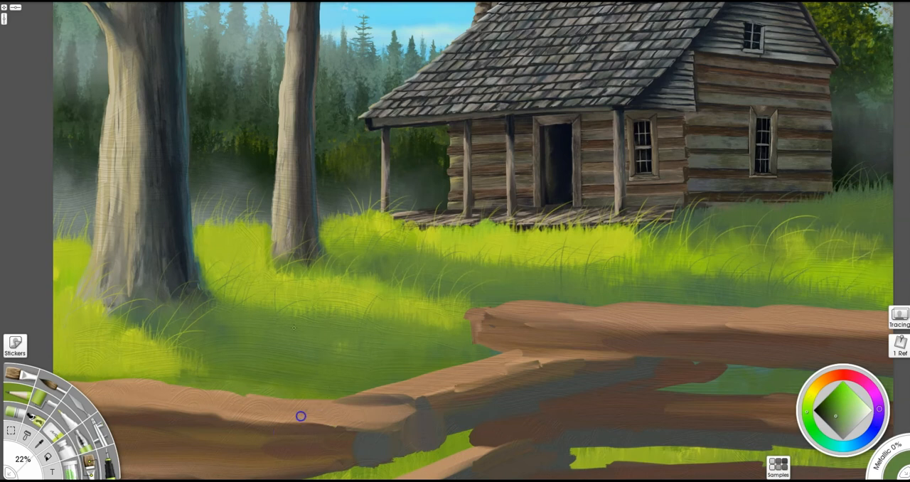
left_click(138, 350, "alt")
left_click_drag(233, 392, 369, 345)
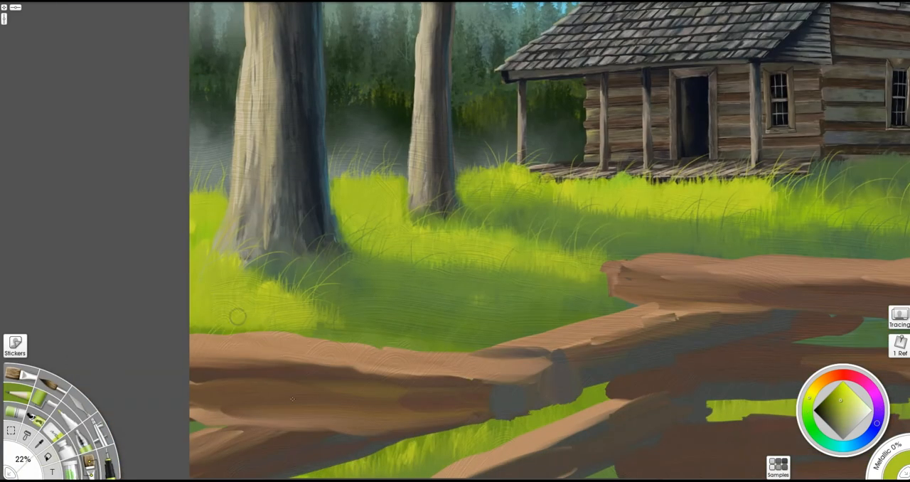
- Switch to a brush at 48% and paint yellow-green grass blades in the lower gap between the fence rails
left_click(109, 462)
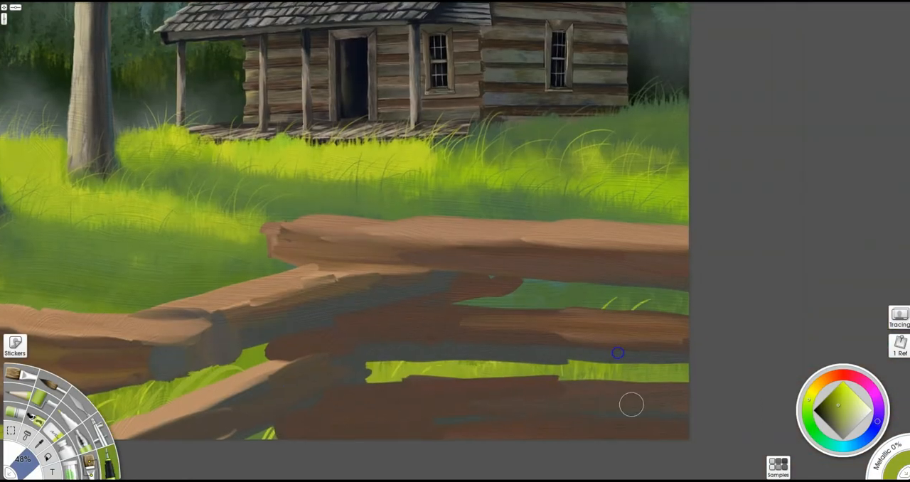
left_click(564, 302, "alt")
left_click_drag(664, 224, 688, 199)
left_click_drag(662, 381, 666, 364)
left_click_drag(652, 381, 654, 364)
left_click_drag(620, 381, 624, 364)
left_click_drag(481, 378, 485, 364)
left_click(515, 376, "alt")
- Paint curved grass blades in the fence's upper gap and beside the end of the top rail
left_click_drag(524, 308, 563, 291)
left_click_drag(577, 307, 582, 283)
left_click_drag(660, 312, 668, 290)
mouse_move(568, 287)
left_mouse_down()
mouse_move(725, 258)
mouse_move(855, 282)
left_mouse_up()
left_click_drag(511, 263, 527, 223)
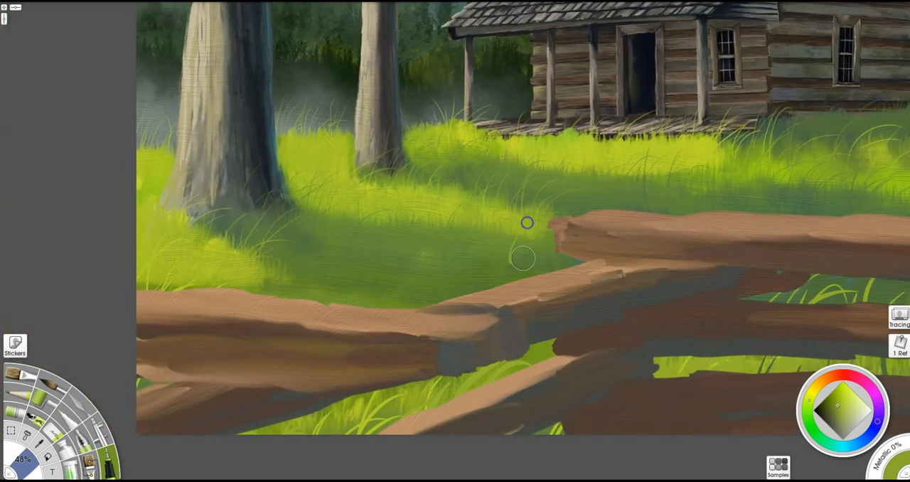
key("p")
left_click(488, 282, "alt")
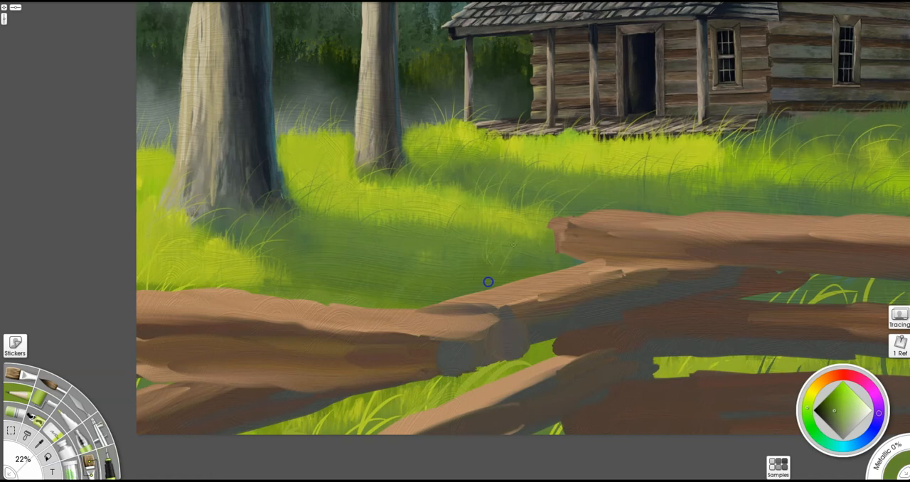
- Set the palette knife to 100% and blend the shaded grass behind the fence
key("k")
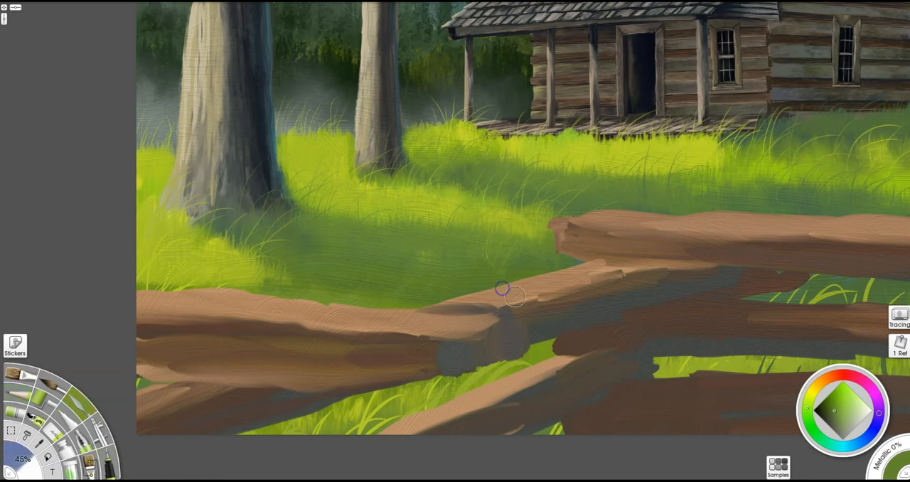
key("bracketright")
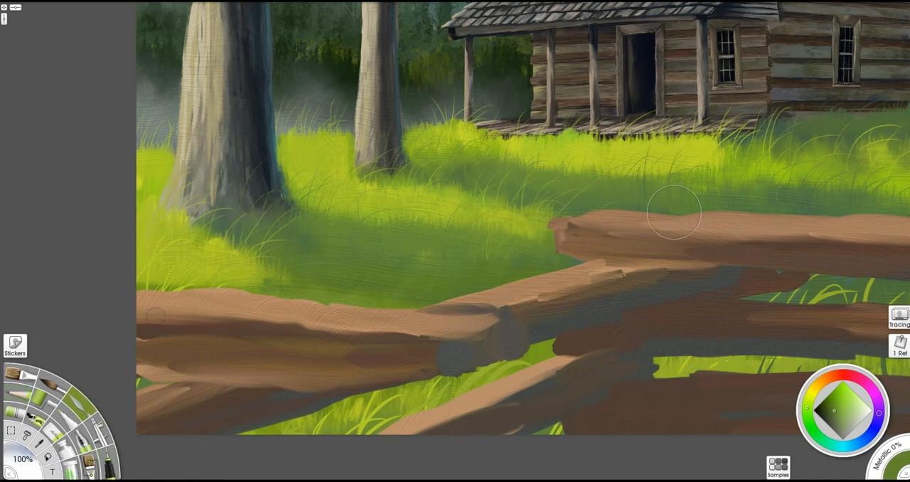
left_click_drag(725, 188, 534, 227)
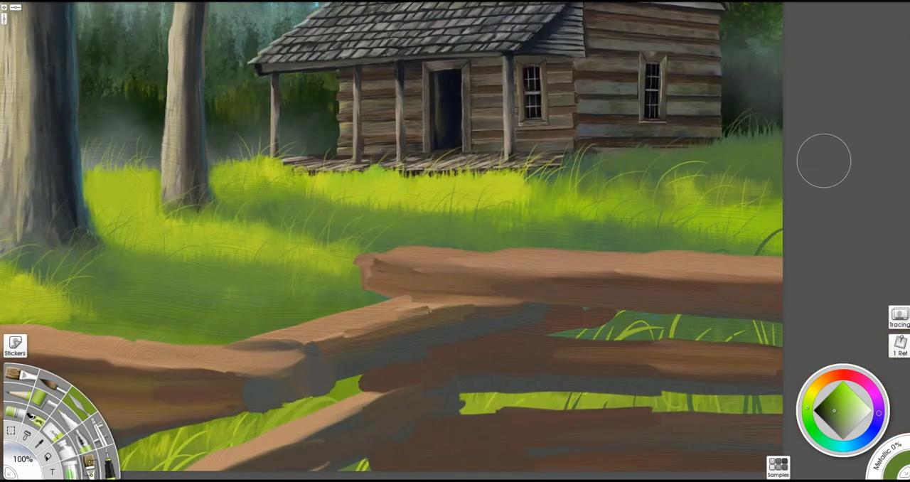
key("plus")
left_click_drag(323, 301, 364, 323)
key("b")
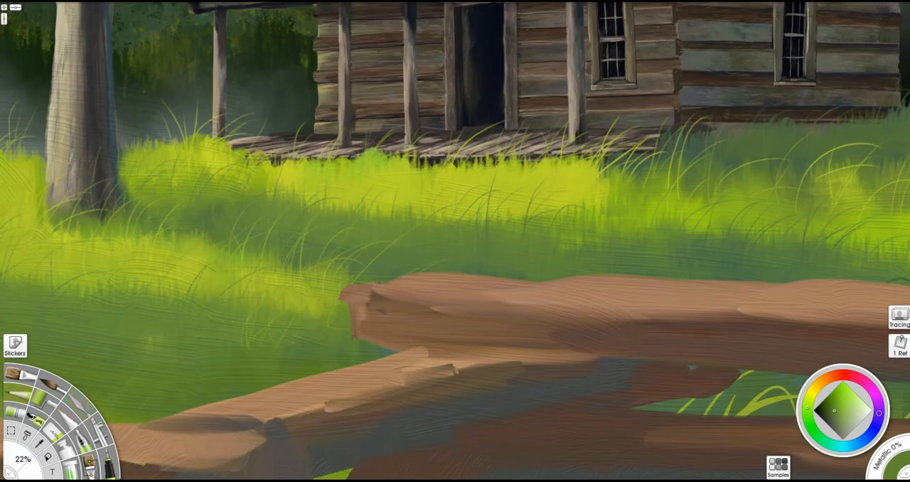
- Sample yellow-green and dark green from the meadow and draw fine grass blades before the porch and cabin side
left_click(393, 165, "alt")
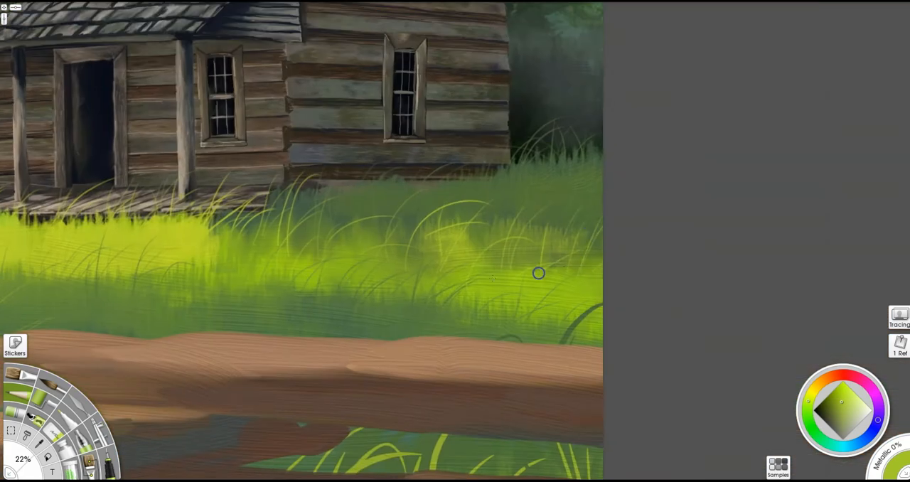
left_click(544, 236, "alt")
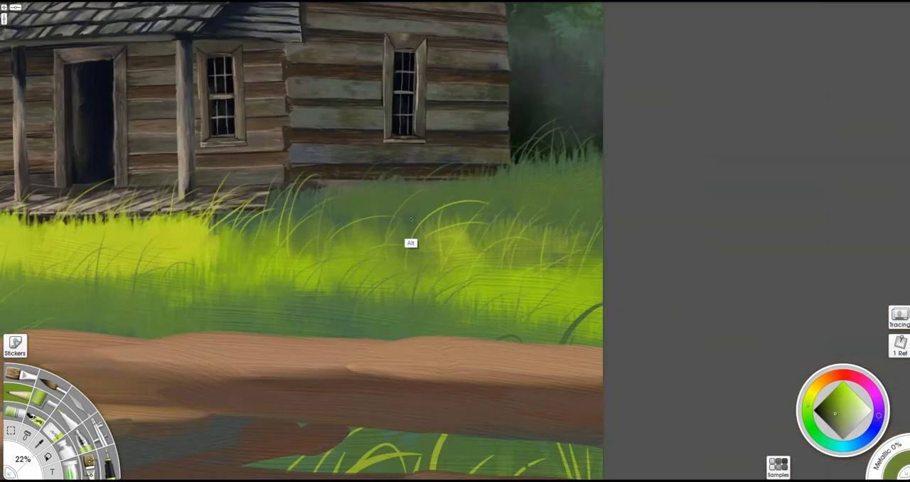
left_click(410, 243, "alt")
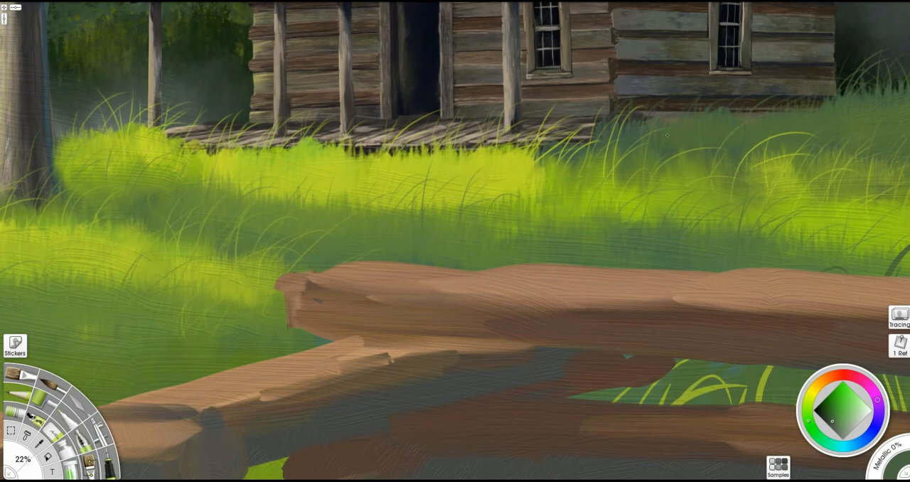
mouse_move(371, 127)
left_mouse_down()
mouse_move(657, 268)
mouse_move(771, 95)
left_mouse_up()
left_click(436, 279, "alt")
left_click(342, 247, "alt")
- Soften the grass around the trees with the palette knife at 21%
key("k")
mouse_move(415, 334)
left_mouse_down()
mouse_move(404, 331)
mouse_move(415, 334)
left_mouse_up()
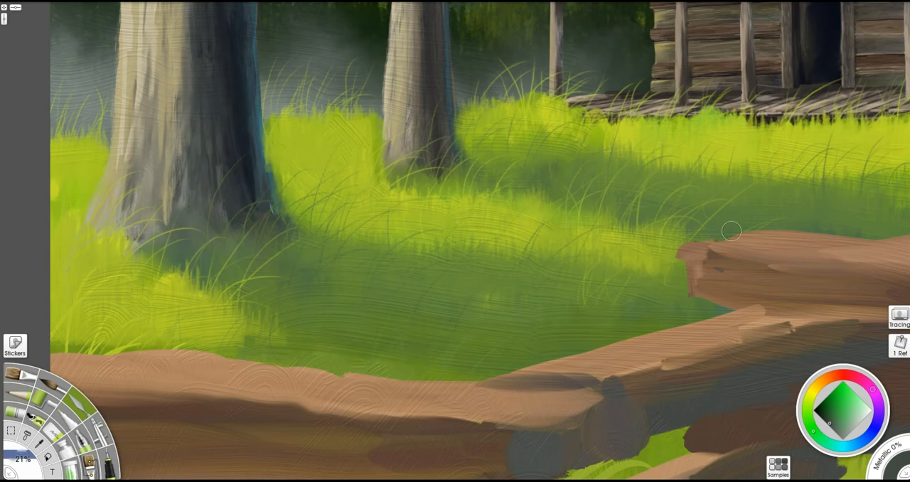
scroll(732, 231, "down", 4)
scroll(617, 205, "up", 6)
- Draw tall yellow-green and olive grass blades overlapping the front edge of the porch with the Pencil
mouse_move(824, 165)
left_mouse_down()
mouse_move(552, 293)
mouse_move(597, 239)
left_mouse_up()
key("p")
left_click(563, 283, "alt")
left_click_drag(599, 271, 619, 255)
left_click_drag(628, 272, 655, 255)
left_click_drag(524, 277, 543, 248)
left_click_drag(494, 276, 510, 250)
left_click_drag(473, 279, 485, 239)
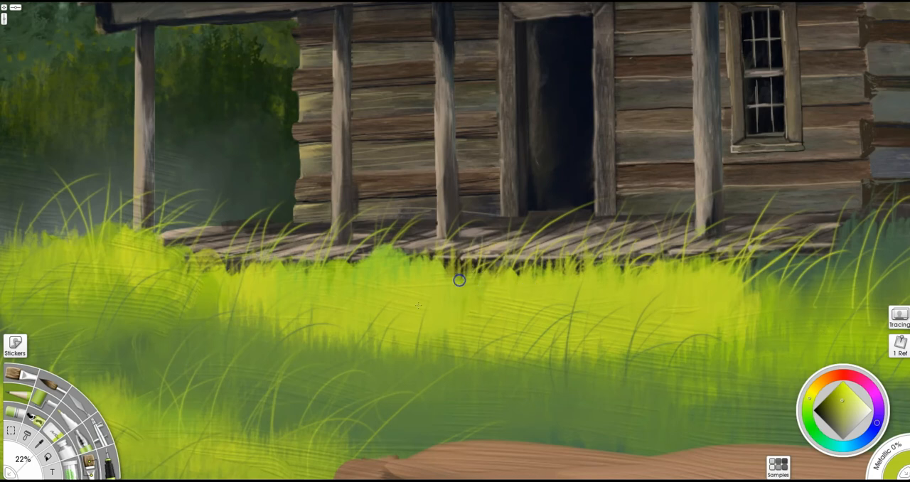
left_click(355, 365, "alt")
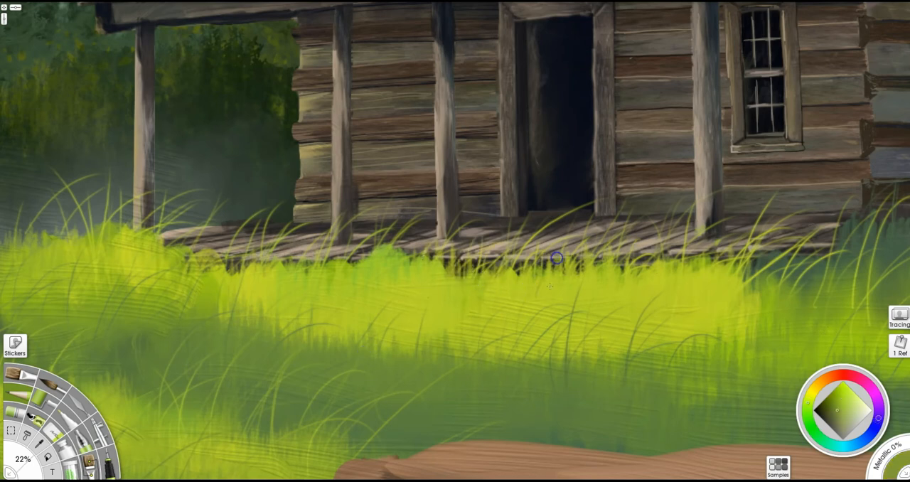
left_click(524, 296, "alt")
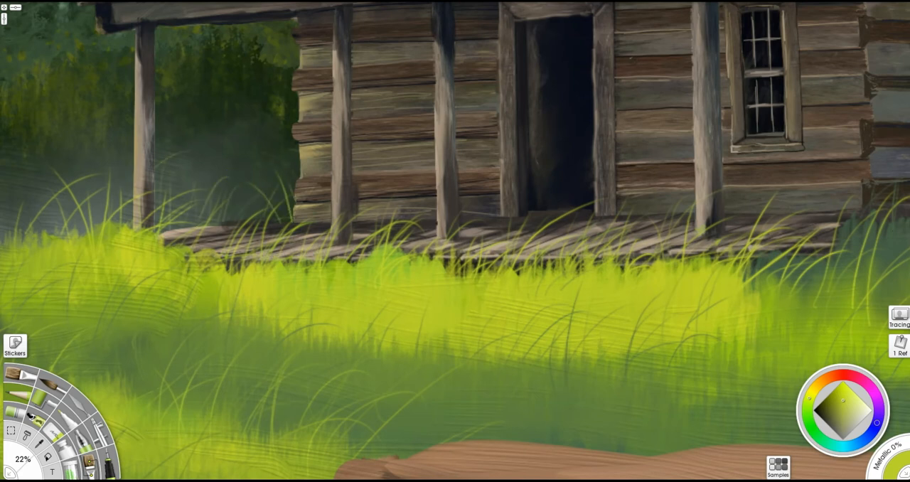
- Place the bare-branch stencil over the cabin's corner behind the porch and ready a brush for it
key("minus")
key("minus")
mouse_move(368, 186)
left_mouse_down("shift")
mouse_move(383, 210)
mouse_move(379, 199)
left_mouse_up("shift")
right_click(383, 210)
left_click(431, 249)
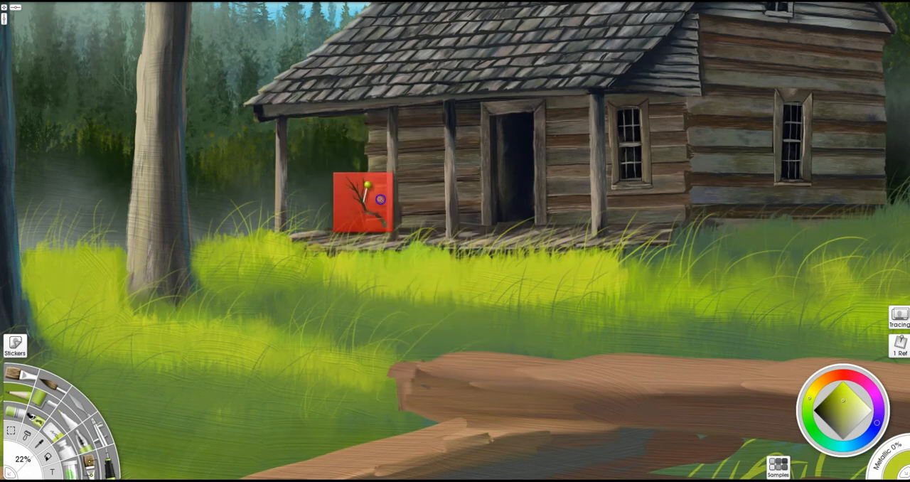
scroll(416, 221, "up", 4)
left_click_drag(417, 221, 679, 318)
key("b")
left_click(638, 355, "alt")
left_click_drag(359, 337, 365, 337, "shift")
mouse_move(547, 255)
left_mouse_down()
mouse_move(656, 260)
mouse_move(652, 270)
mouse_move(593, 280)
left_mouse_up()
key("ctrl+z")
left_click_drag(338, 312, 345, 312, "shift")
mouse_move(509, 262)
left_mouse_down()
mouse_move(513, 272)
mouse_move(499, 238)
left_mouse_up()
key("ctrl+z")
- Choose near-black and paint bare twigs through the branch stencil beside the cabin's corner
left_click(817, 412)
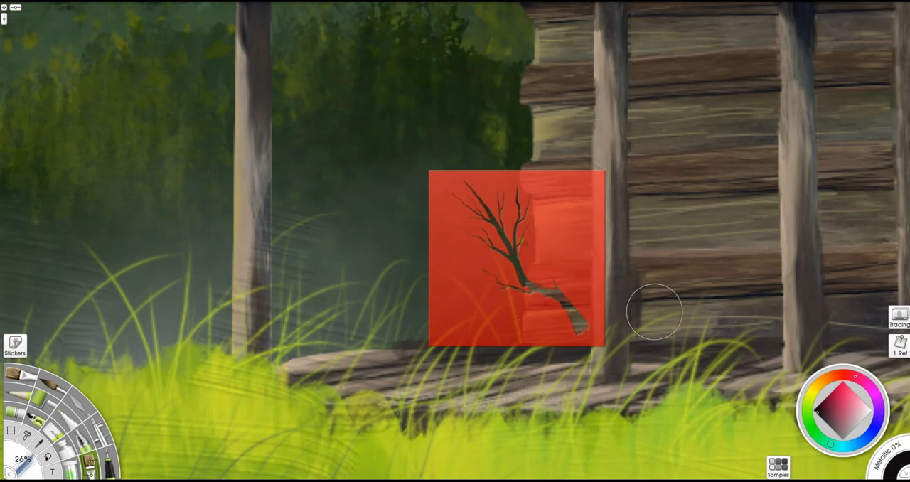
left_click_drag(554, 303, 835, 255)
key("ctrl+z")
key("ctrl+z")
right_click(597, 195)
left_click(640, 321)
left_click_drag(635, 321, 628, 321, "shift")
left_click_drag(529, 263, 484, 135)
left_click_drag(510, 217, 481, 191)
left_click_drag(524, 293, 445, 215)
left_click_drag(503, 344, 488, 295)
left_click_drag(472, 333, 442, 158)
left_click_drag(463, 306, 415, 229)
scroll(506, 236, "down", 5)
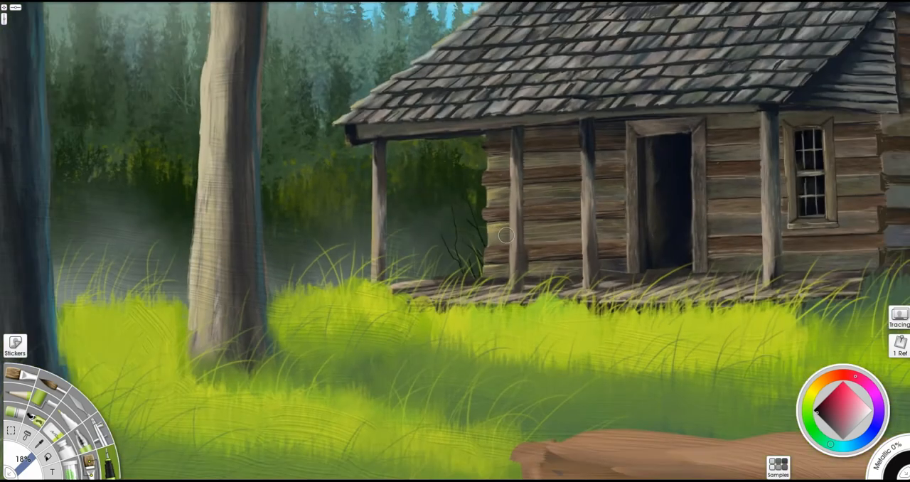
- Try retouching the twigs beside the cabin's corner and undo the last two changes
mouse_move(506, 235)
left_mouse_down("shift")
mouse_move(453, 244)
mouse_move(429, 225)
mouse_move(452, 281)
mouse_move(474, 246)
mouse_move(475, 216)
left_mouse_up("shift")
key("e")
key("ctrl+z")
key("k")
key("ctrl+z")
scroll(598, 237, "down", 3)
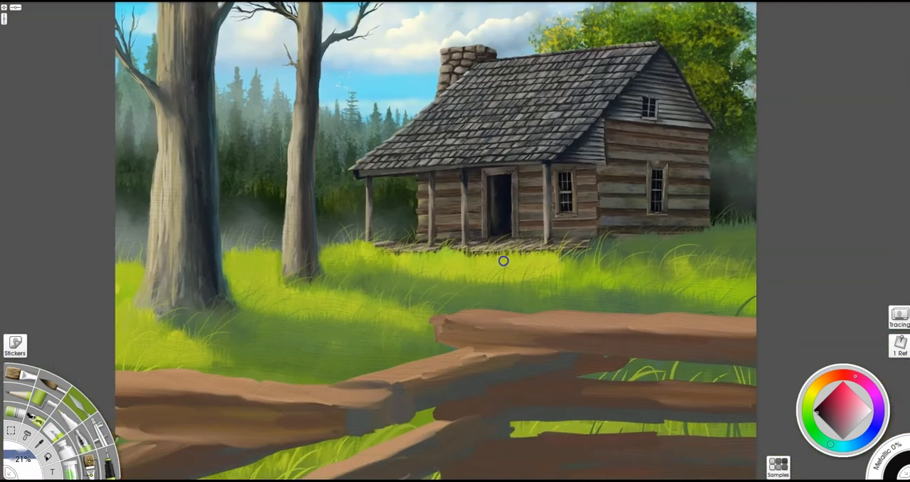
- Brush near-black wood grain over the brown fence rails with the Custom Brush and save the painting
left_click_drag(532, 462, 542, 387)
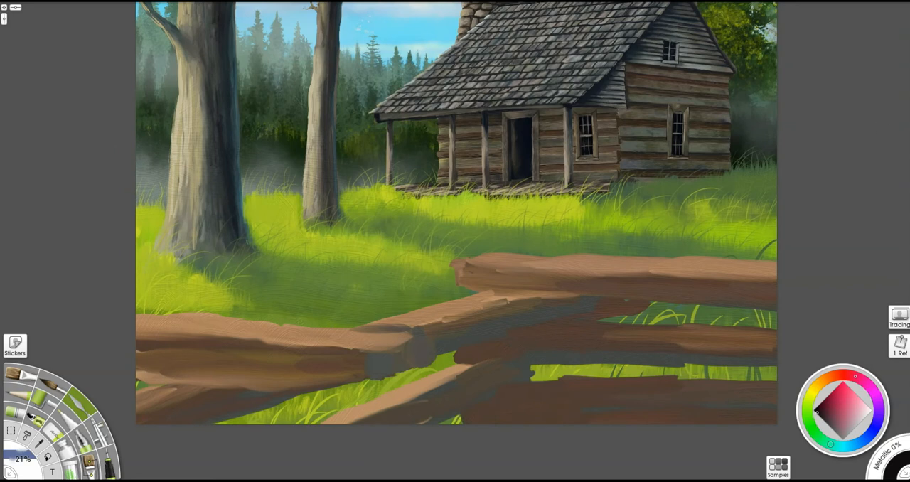
key("u")
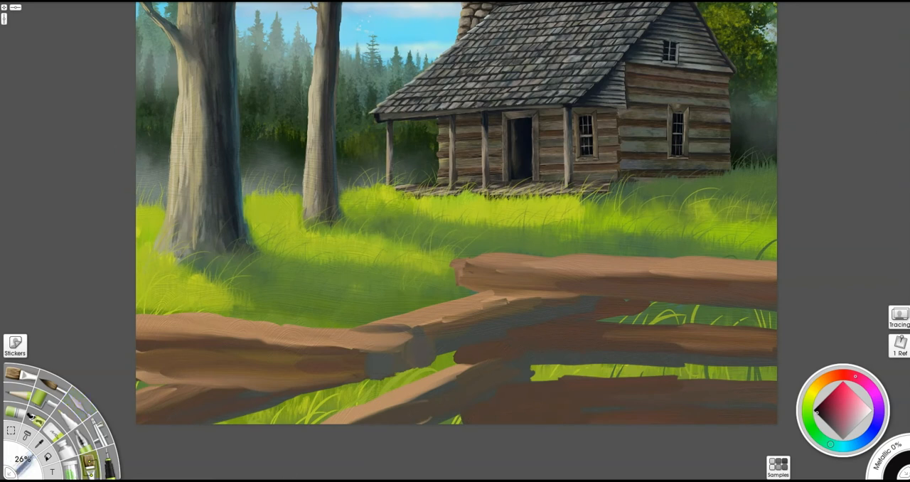
left_click_drag(447, 321, 497, 320)
left_click(526, 148, "alt")
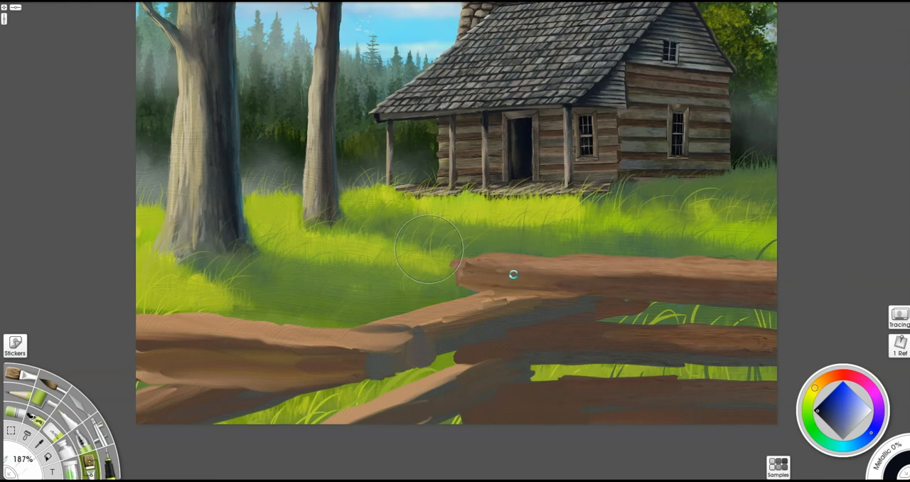
key("ctrl+s")
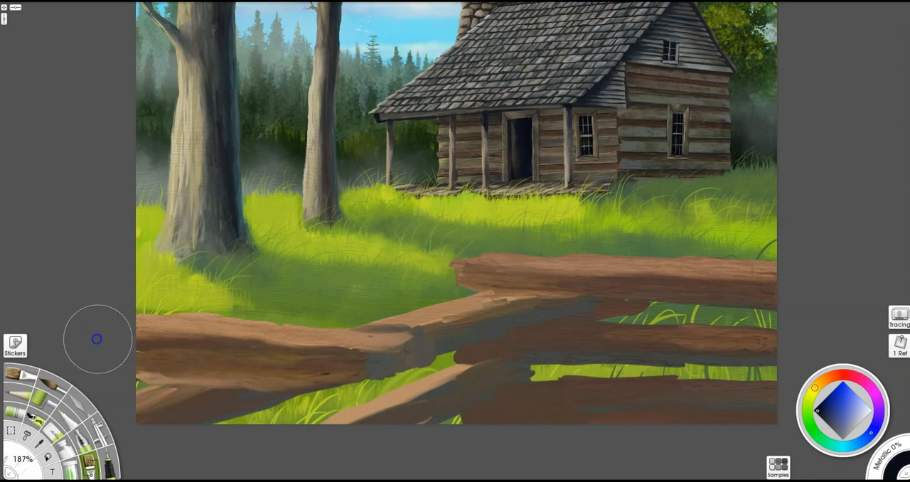
left_click_drag(464, 395, 447, 391, "shift")
left_click_drag(465, 403, 510, 373)
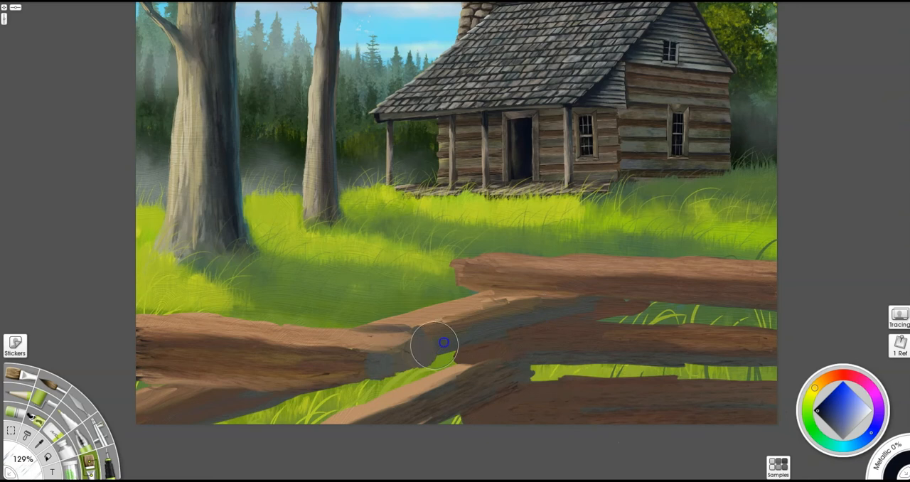
- Sample dark brown and paint over the blue-grey shading on the diagonal rail and the rails it overlaps
left_click(363, 348, "alt")
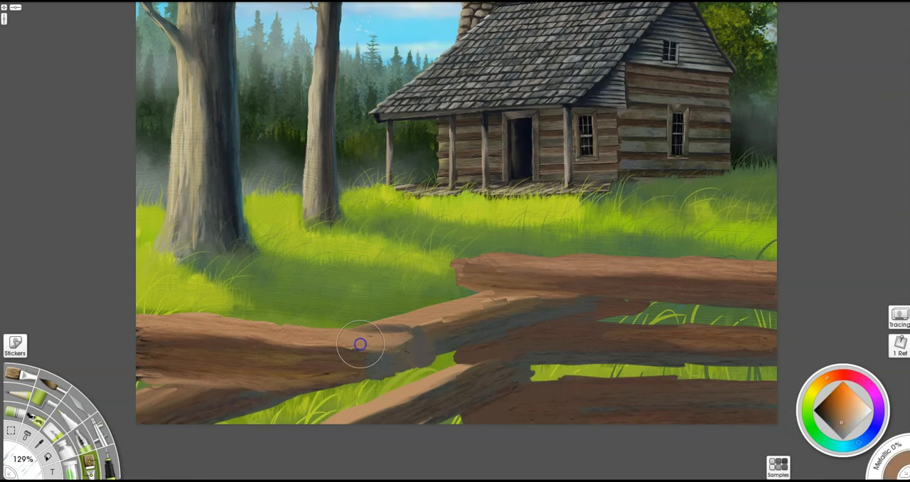
key("p")
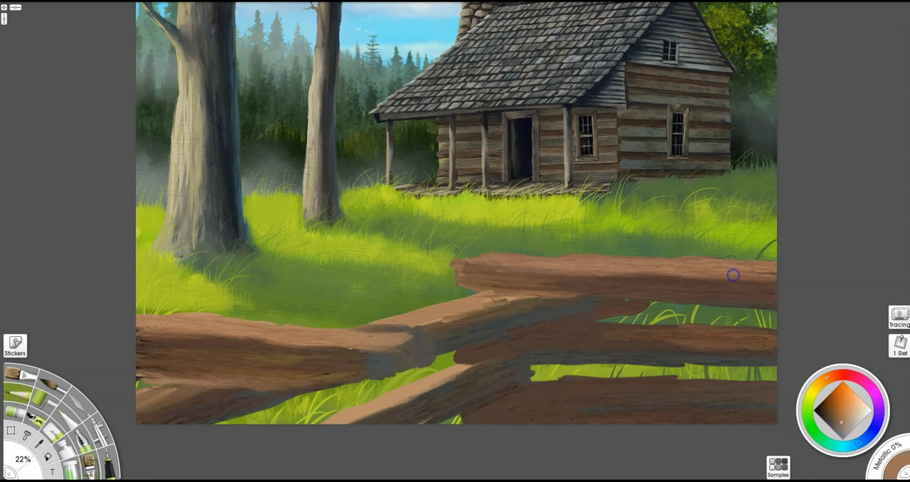
left_click(515, 389, "alt")
left_click(90, 466)
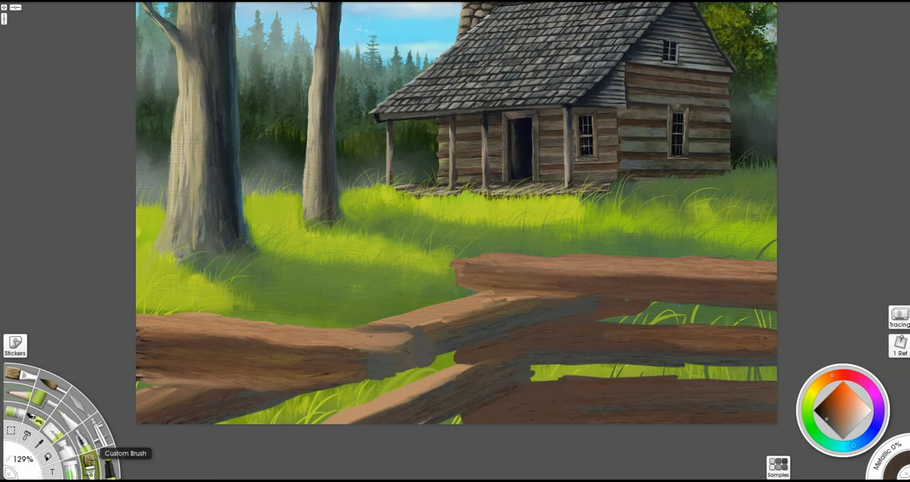
left_click_drag(753, 304, 674, 298)
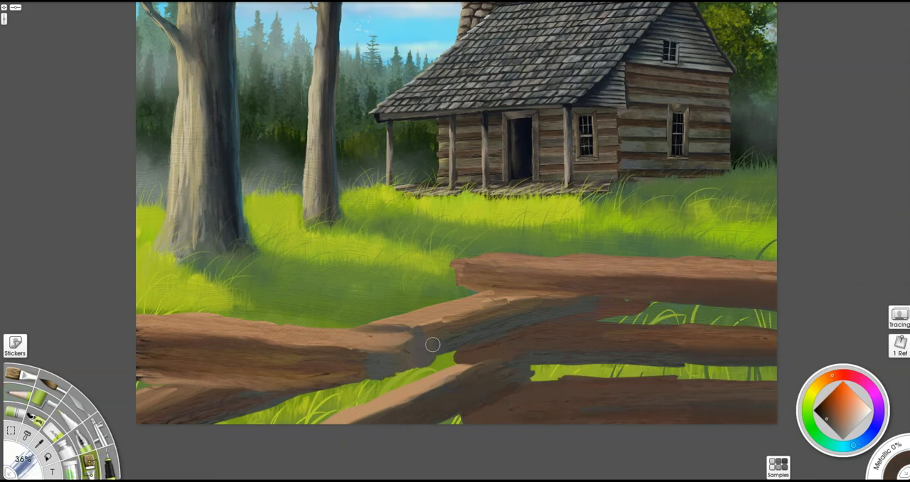
left_click_drag(571, 327, 640, 326)
left_click_drag(647, 288, 565, 286)
left_click_drag(612, 302, 446, 333)
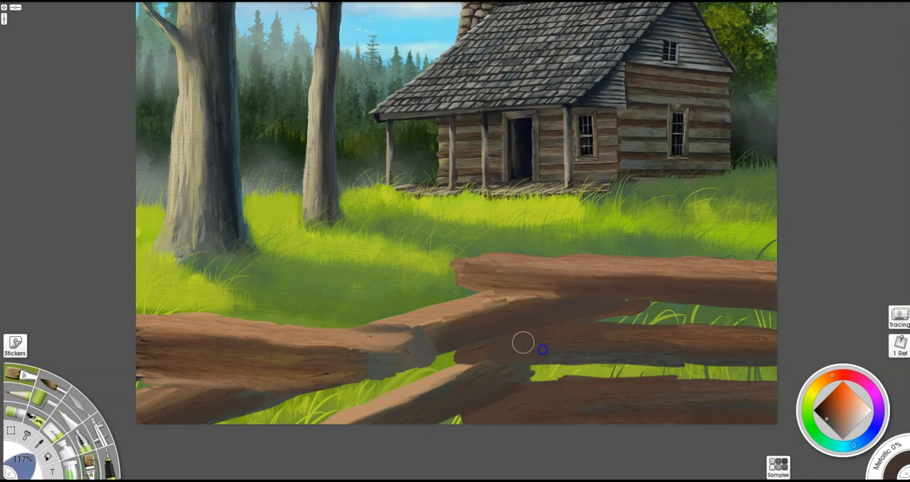
- Deepen the lower fence rails and the underside of the left rail's end with darker brown strokes
left_click_drag(496, 415, 670, 422)
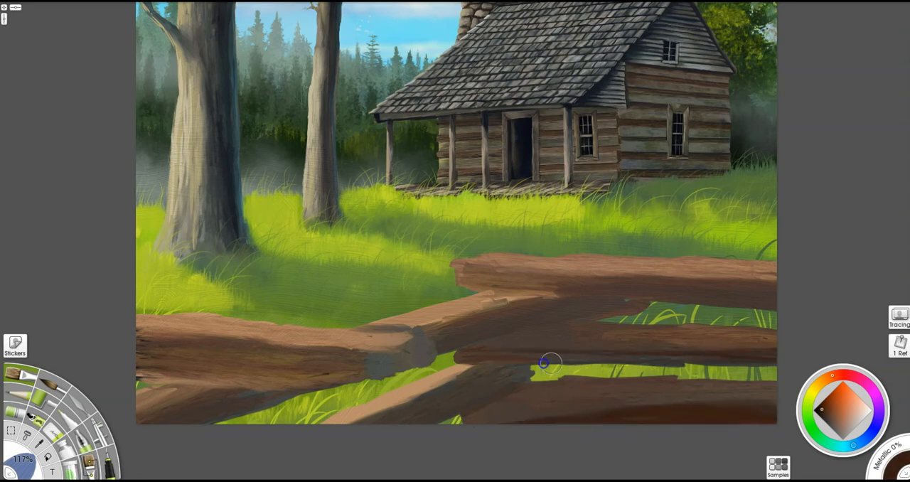
mouse_move(454, 385)
left_mouse_down()
mouse_move(520, 371)
mouse_move(490, 382)
left_mouse_up()
left_click_drag(412, 418, 461, 401)
mouse_move(449, 346)
left_mouse_down()
mouse_move(648, 308)
mouse_move(554, 320)
mouse_move(536, 341)
mouse_move(706, 306)
left_mouse_up()
left_click_drag(420, 357, 378, 373)
left_click_drag(425, 359, 337, 387)
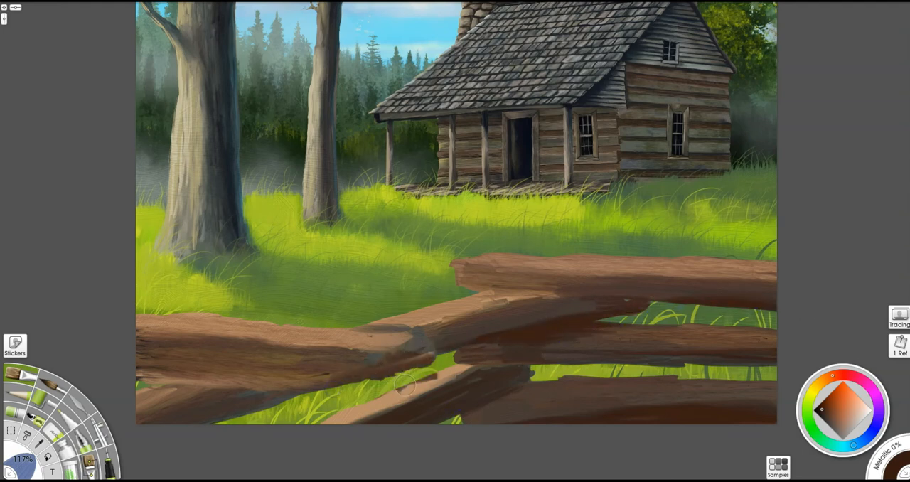
left_click(376, 403, "alt")
left_click_drag(435, 378, 340, 417)
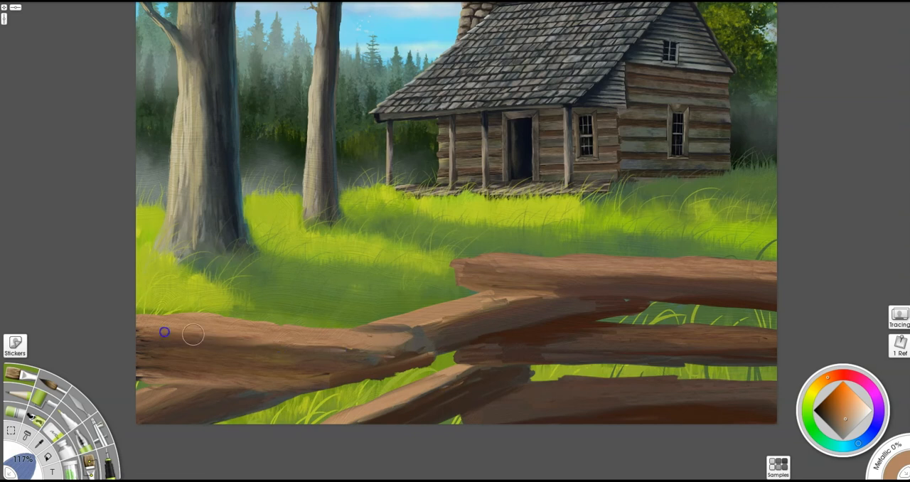
- Sample near-black from the cabin and paint shadow lines beneath the left rail and between the overlapping right rails
left_click(280, 388, "alt")
left_click_drag(268, 391, 319, 385)
left_click_drag(239, 391, 145, 385)
left_click(562, 104, "alt")
left_click_drag(285, 387, 159, 385)
left_click_drag(435, 348, 620, 315)
left_click_drag(549, 296, 644, 302)
mouse_move(772, 362)
left_mouse_down()
mouse_move(576, 352)
mouse_move(460, 369)
left_mouse_up()
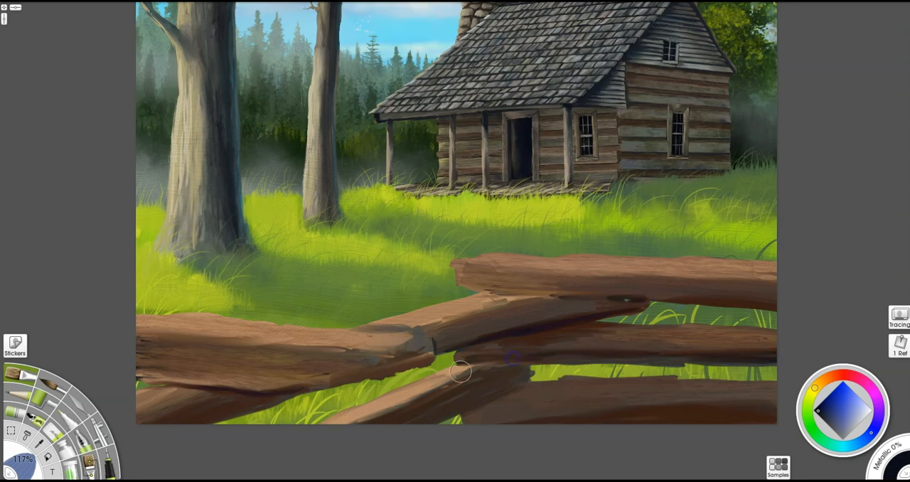
- Paint near-black shadows across the left rail's shaded side and along the underside of the rail below it
left_click_drag(290, 393, 142, 443)
left_click_drag(138, 337, 366, 352)
left_click_drag(138, 342, 201, 346)
mouse_move(138, 364)
left_mouse_down()
mouse_move(232, 368)
mouse_move(199, 360)
mouse_move(247, 360)
left_mouse_up()
- Work dark grain into the right rails and the left rail's shaded side with the Custom Brush
key("u")
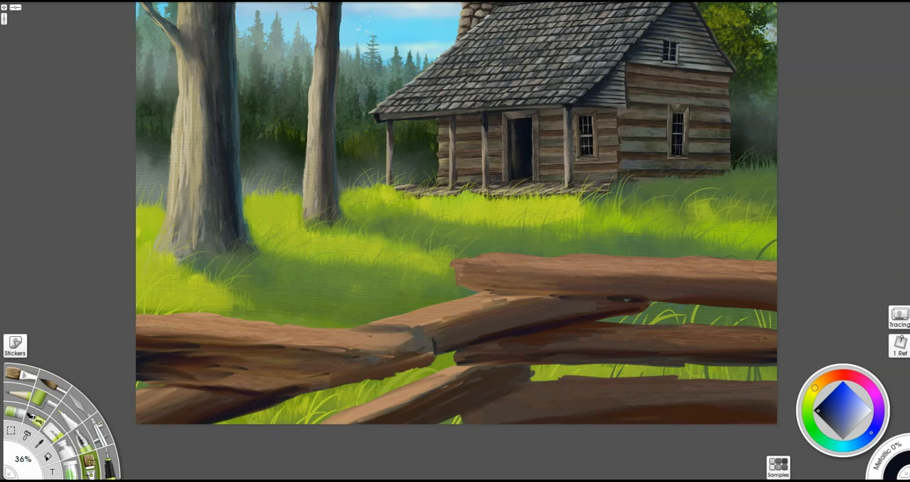
mouse_move(726, 309)
left_mouse_down()
mouse_move(786, 288)
mouse_move(586, 283)
left_mouse_up()
left_click_drag(768, 336, 551, 340)
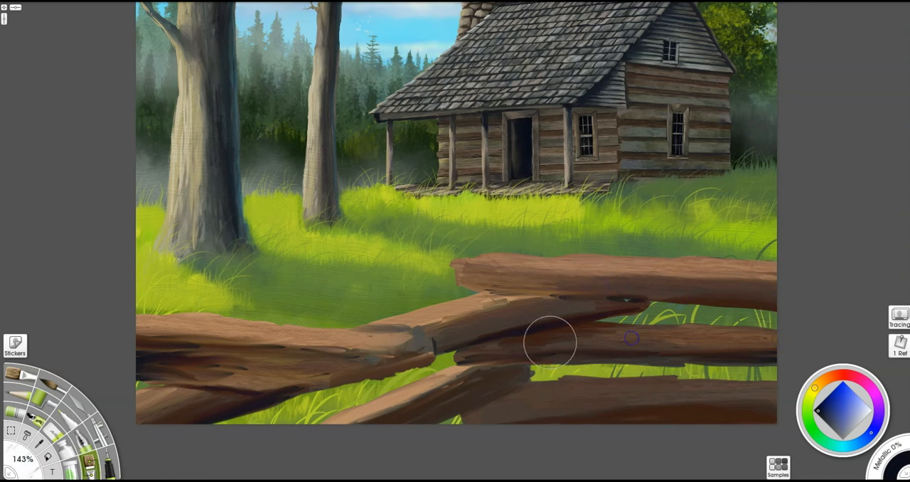
left_click_drag(210, 369, 310, 367)
left_click_drag(159, 352, 292, 379)
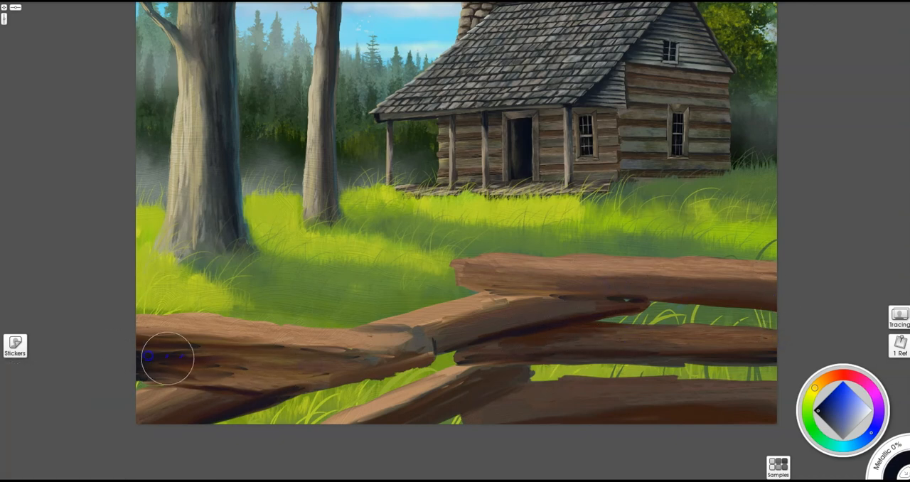
left_click_drag(473, 328, 442, 327)
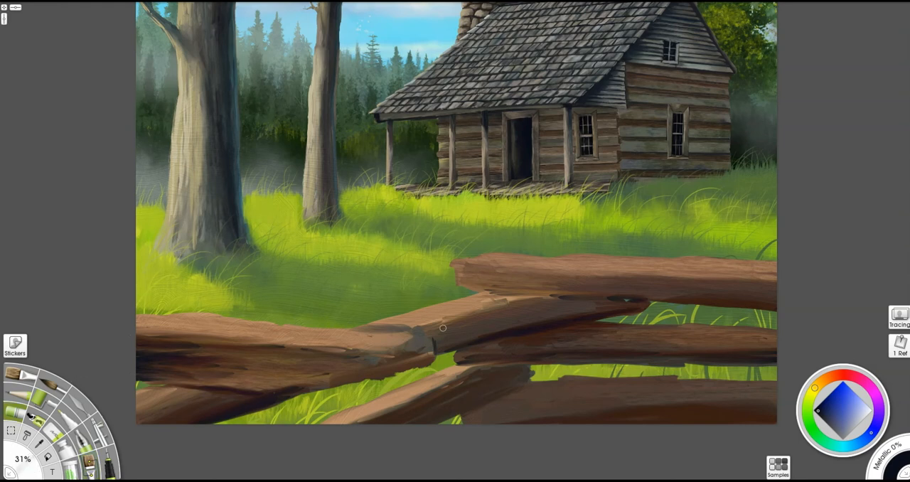
- Choose a light tan and draw thin highlight lines along the top right rail with the Pencil
left_click(730, 279, "alt")
left_click(19, 395)
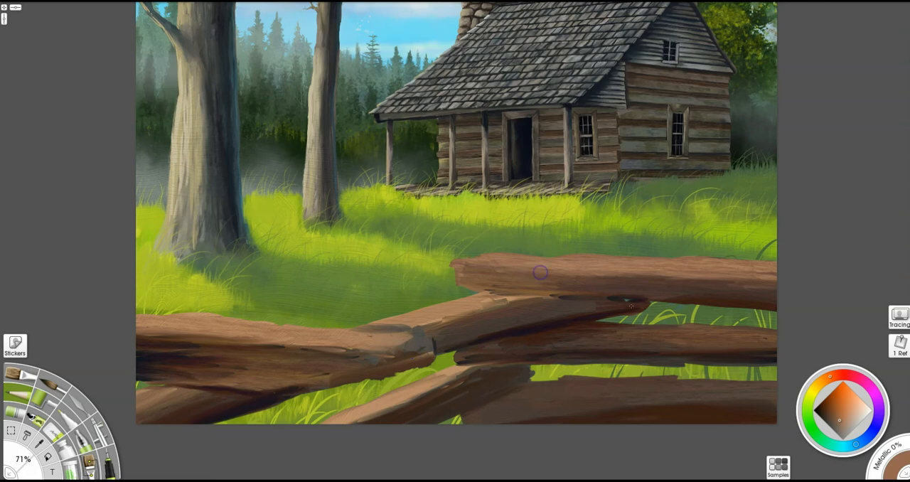
left_click(851, 413)
left_click(549, 273, "alt")
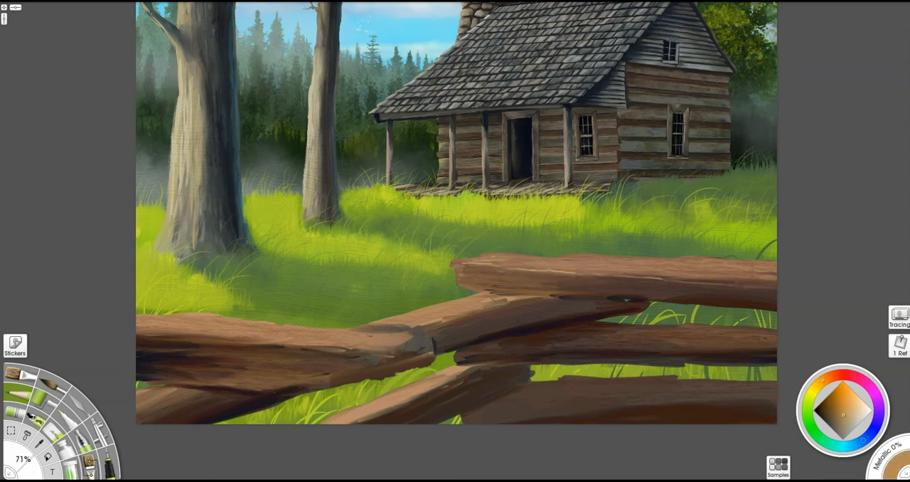
- Draw thin tan highlights along the left rail's upper edge and along the ridge above its shaded side
scroll(456, 238, "up", 3)
left_click_drag(261, 409, 636, 209)
scroll(636, 208, "up", 2)
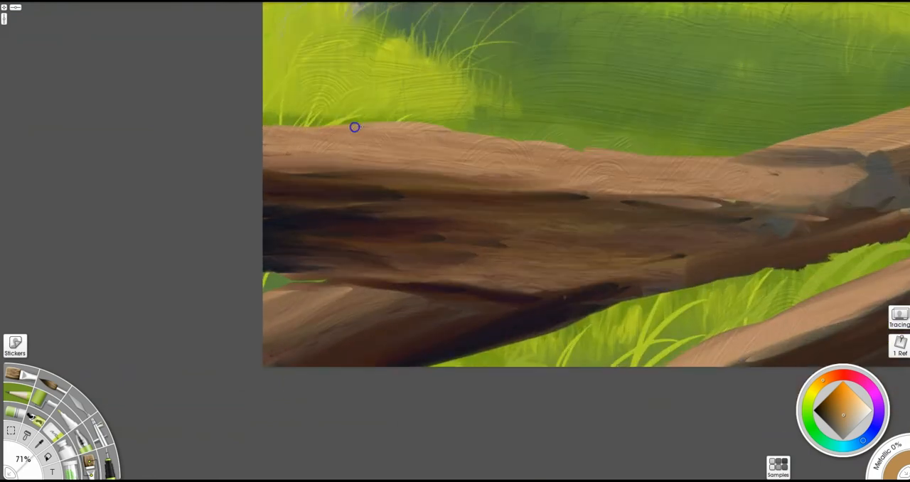
mouse_move(280, 127)
left_mouse_down()
mouse_move(839, 169)
mouse_move(755, 185)
left_mouse_up()
left_click_drag(644, 173, 715, 158)
left_click_drag(773, 169, 673, 171)
left_click_drag(645, 172, 616, 175)
left_click_drag(640, 205, 482, 205)
left_click_drag(419, 202, 182, 187)
mouse_move(220, 189)
left_mouse_down()
mouse_move(298, 185)
mouse_move(161, 184)
left_mouse_up()
- Sample a near-black and draw cracks, a ragged lower edge and grain lines on the two left rails
left_click(244, 290, "alt")
mouse_move(246, 295)
left_mouse_down()
mouse_move(194, 287)
mouse_move(480, 293)
left_mouse_up()
left_click(196, 290, "alt")
left_click_drag(448, 222, 660, 234)
left_click_drag(550, 222, 440, 209)
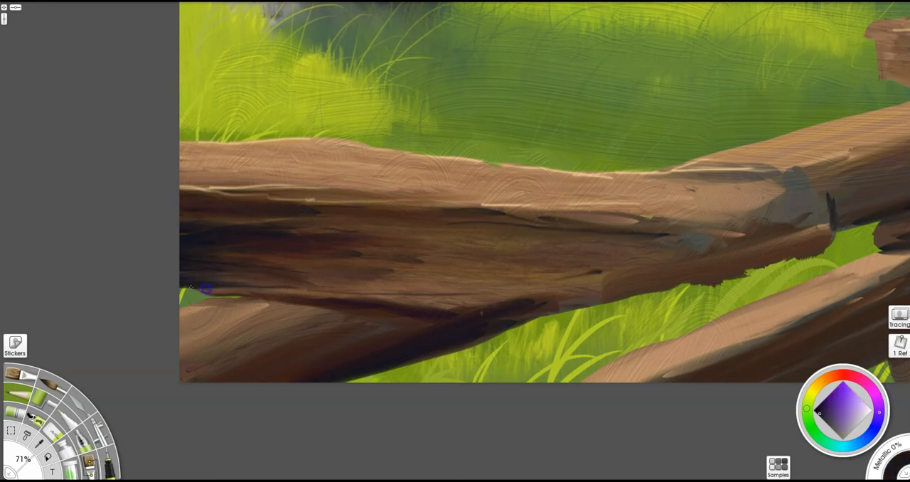
mouse_move(493, 308)
left_mouse_down()
mouse_move(518, 315)
mouse_move(595, 308)
mouse_move(741, 274)
left_mouse_up()
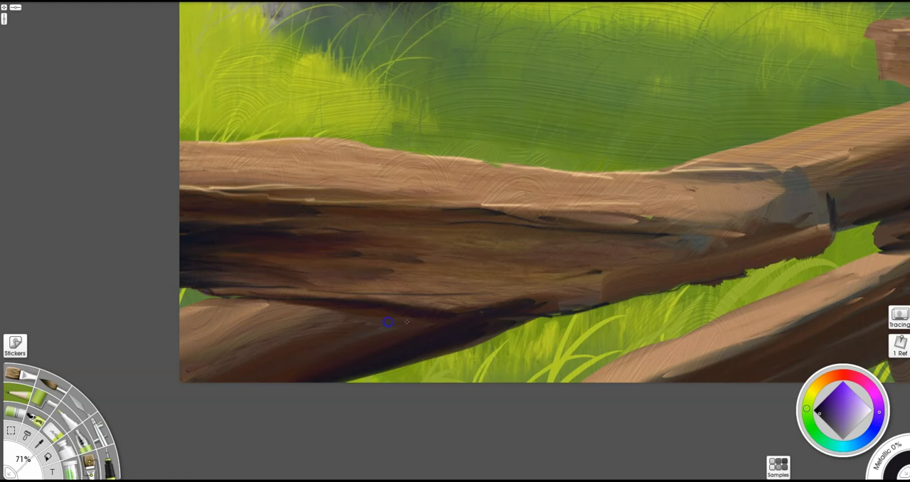
left_click_drag(310, 323, 140, 349)
left_click_drag(291, 322, 149, 363)
- Sample light brown and draw grain streaks on the lower left rail and the left rail's sunlit surface
left_click(191, 314, "alt")
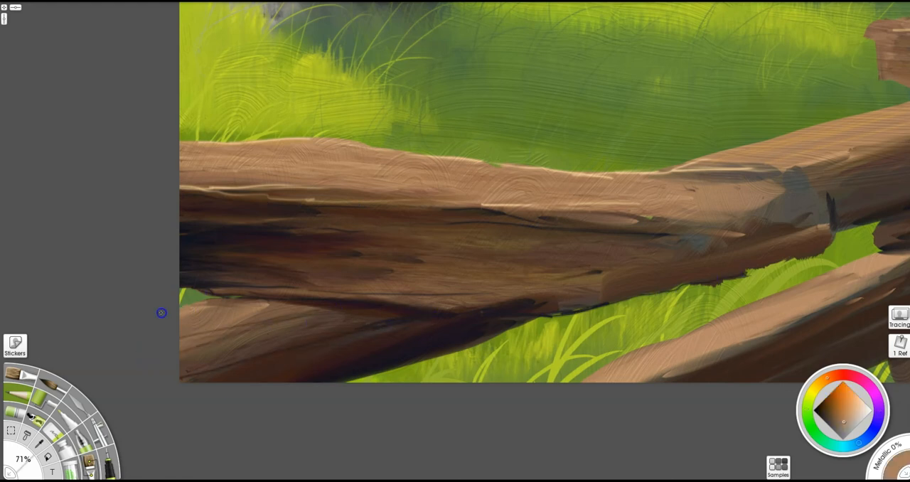
left_click_drag(243, 298, 160, 314)
left_click_drag(276, 307, 178, 344)
left_click_drag(316, 312, 143, 356)
left_click_drag(348, 315, 177, 369)
left_click_drag(403, 316, 172, 374)
left_click_drag(353, 186, 651, 190)
left_click_drag(570, 177, 689, 186)
left_click_drag(182, 188, 455, 201)
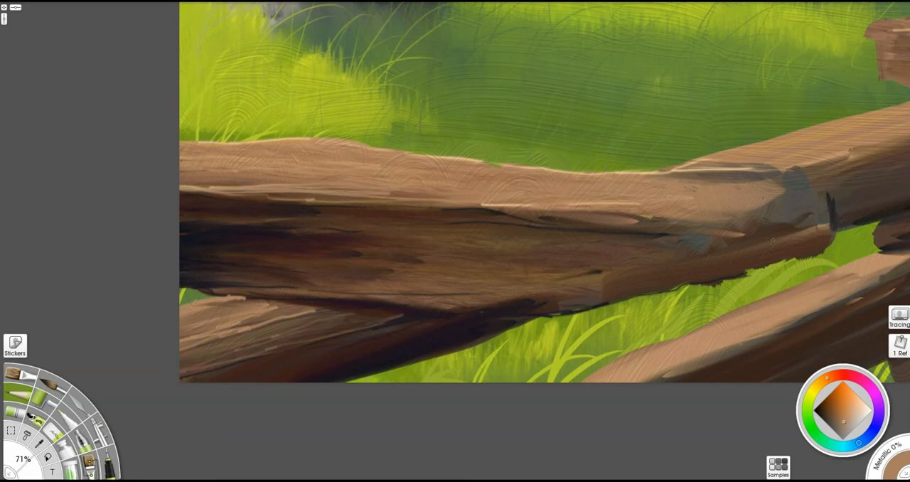
- Roughen the left rail's lower edge in near-black and draw a jagged crack across the joint at its end
left_click(547, 316, "alt")
left_click_drag(626, 297, 816, 259)
left_click_drag(743, 279, 763, 275)
left_click(521, 310, "alt")
mouse_move(826, 231)
left_mouse_down()
mouse_move(809, 197)
mouse_move(791, 179)
left_mouse_up()
- Sample brown and blend the blue-grey patches around the left rail's joint into the wood with the Custom Brush
left_click_drag(764, 220, 585, 245)
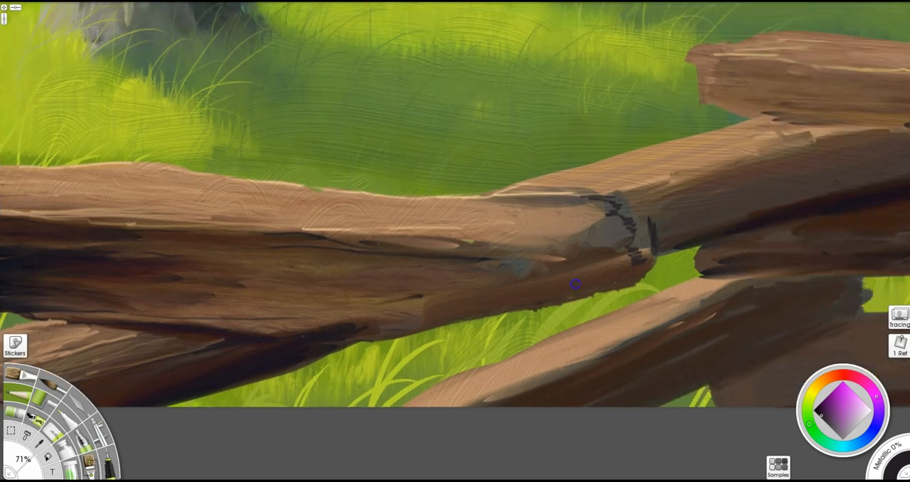
left_click(584, 214, "alt")
left_click_drag(586, 197, 610, 201)
key("c")
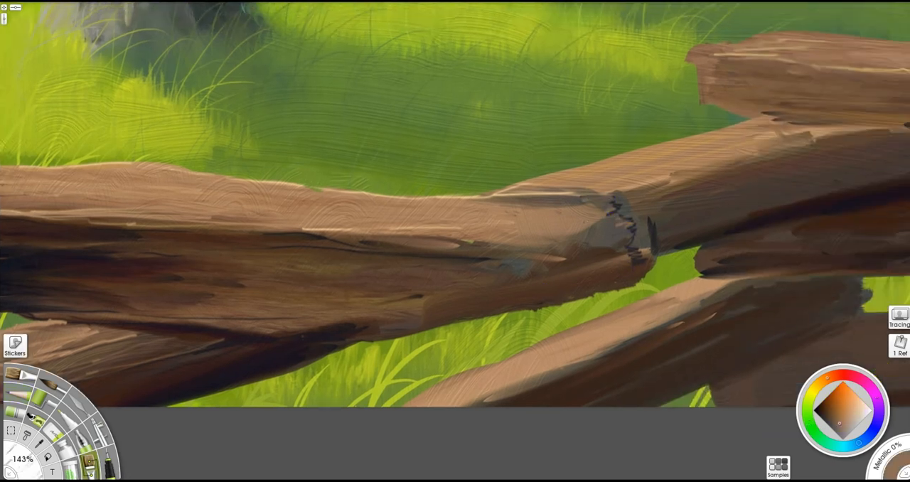
mouse_move(609, 246)
left_mouse_down()
mouse_move(564, 263)
mouse_move(578, 258)
left_mouse_up()
mouse_move(594, 213)
left_mouse_down()
mouse_move(580, 248)
mouse_move(585, 275)
mouse_move(529, 263)
left_mouse_up()
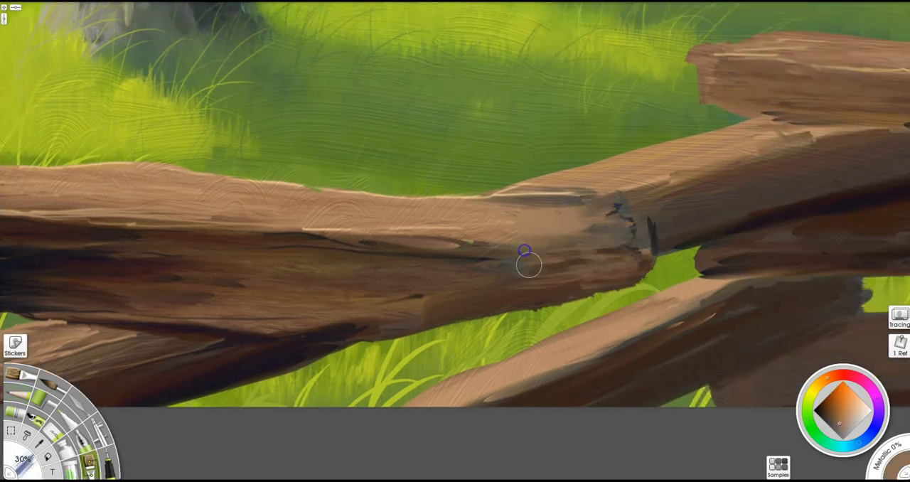
left_click(333, 333, "alt")
mouse_move(642, 246)
left_mouse_down()
mouse_move(620, 268)
mouse_move(574, 256)
left_mouse_up()
left_click_drag(628, 212, 560, 203)
- Brush light brown along the diagonal rail's upper surface and dark brown along its shaded side
left_click(611, 175, "alt")
left_click_drag(544, 171, 753, 128)
left_click_drag(538, 174, 500, 192)
left_click(788, 201, "alt")
left_click_drag(731, 207, 888, 175)
mouse_move(867, 145)
left_mouse_down()
mouse_move(659, 211)
mouse_move(699, 244)
left_mouse_up()
left_click_drag(662, 253, 788, 232)
- Brush more brown grain onto the left rails and around the joint with the diagonal rail
mouse_move(345, 352)
left_mouse_down()
mouse_move(192, 394)
mouse_move(240, 394)
left_mouse_up()
mouse_move(325, 353)
left_mouse_down()
mouse_move(400, 333)
mouse_move(206, 323)
left_mouse_up()
left_click(423, 318, "alt")
left_click_drag(445, 323, 562, 307)
left_click_drag(579, 222, 413, 232)
left_click_drag(640, 174, 831, 122)
left_click_drag(663, 176, 600, 195)
- Shade the lower diagonal rail with dark brown strokes following its length
mouse_move(701, 298)
left_mouse_down()
mouse_move(691, 311)
mouse_move(426, 399)
left_mouse_up()
left_click_drag(643, 333, 543, 370)
mouse_move(260, 362)
left_mouse_down()
mouse_move(571, 311)
mouse_move(500, 349)
left_mouse_up()
left_click_drag(321, 293, 256, 294)
left_click_drag(471, 158, 230, 136)
left_click_drag(768, 284, 145, 255)
left_click_drag(749, 204, 684, 335)
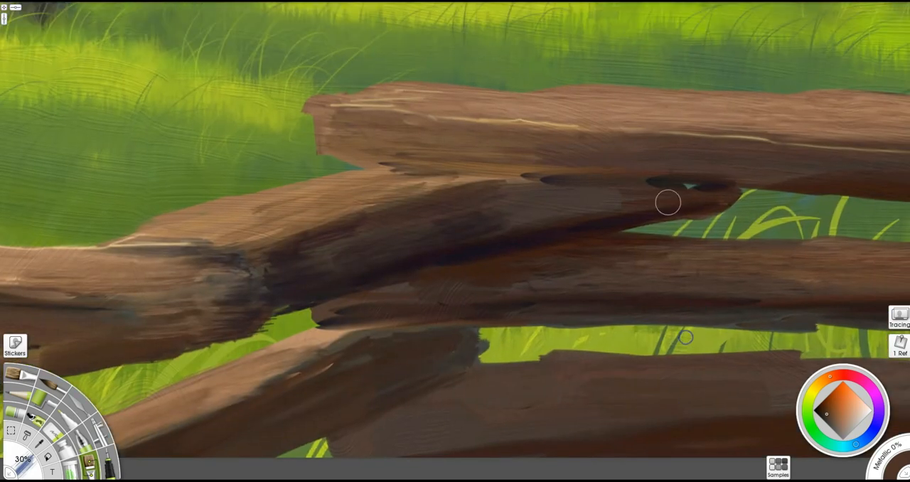
- Cover the small gap beneath the top right rail and darken the left ends of the rails below it
left_click_drag(672, 188, 721, 187)
left_click(461, 250, "alt")
left_click_drag(533, 260, 439, 266)
left_click_drag(416, 269, 660, 243)
left_click_drag(461, 263, 394, 274)
left_click_drag(465, 337, 360, 365)
mouse_move(361, 350)
left_mouse_down()
mouse_move(459, 337)
mouse_move(398, 392)
left_mouse_up()
- Darken the lower diagonal rail and extend its shadow across the bottom rail with long dark brown strokes
left_click_drag(495, 346, 331, 426)
mouse_move(408, 405)
left_mouse_down()
mouse_move(568, 372)
mouse_move(639, 369)
left_mouse_up()
left_click_drag(458, 404, 370, 428)
left_click(417, 201, "alt")
left_click_drag(432, 426, 330, 447)
left_click_drag(411, 442, 537, 432)
- Brush brown grain along the middle rail and the shaded side of the top right rail
left_click_drag(782, 342, 519, 314)
left_click_drag(561, 295, 758, 290)
left_click_drag(569, 154, 725, 170)
left_click_drag(442, 152, 793, 175)
- Sample near-black and deepen the shadows on the diagonal rail's far end and across the lower right rails
key("e")
left_click_drag(647, 202, 558, 226)
left_click_drag(631, 188, 553, 180)
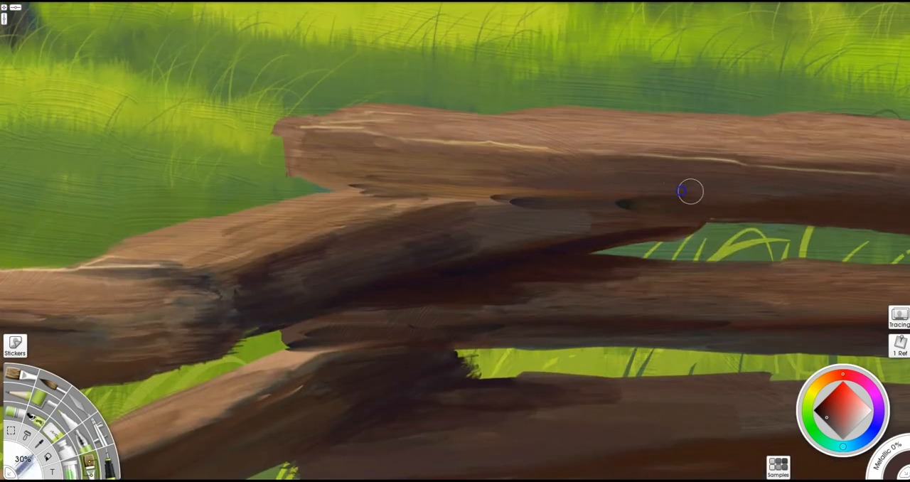
mouse_move(603, 189)
left_mouse_down()
mouse_move(462, 178)
mouse_move(341, 196)
left_mouse_up()
left_click(485, 245, "alt")
mouse_move(485, 246)
left_mouse_down()
mouse_move(578, 207)
mouse_move(607, 225)
mouse_move(349, 270)
mouse_move(445, 211)
left_mouse_up()
left_click_drag(304, 336, 636, 348)
left_click_drag(640, 420, 372, 425)
left_click_drag(499, 364, 500, 165)
mouse_move(631, 273)
left_mouse_down()
mouse_move(732, 248)
mouse_move(476, 222)
left_mouse_up()
mouse_move(725, 244)
left_mouse_down()
mouse_move(376, 240)
mouse_move(666, 128)
mouse_move(616, 63)
mouse_move(715, 84)
left_mouse_up()
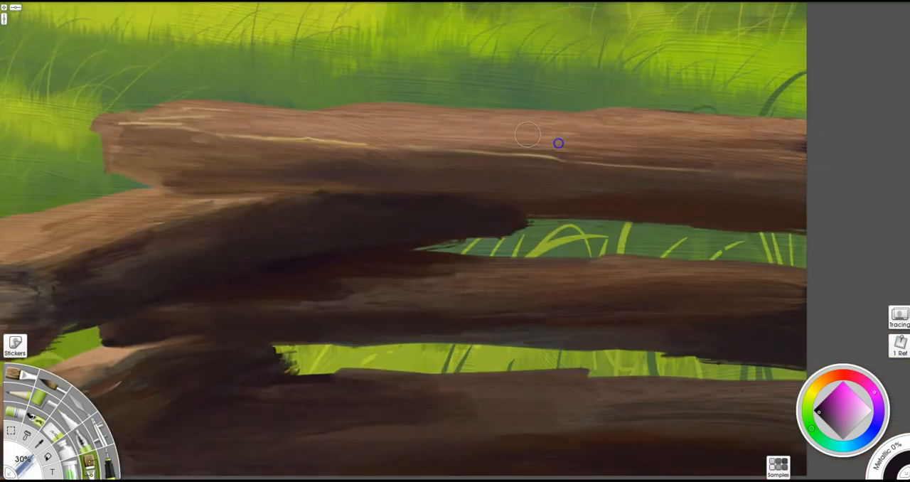
left_click_drag(527, 134, 609, 183)
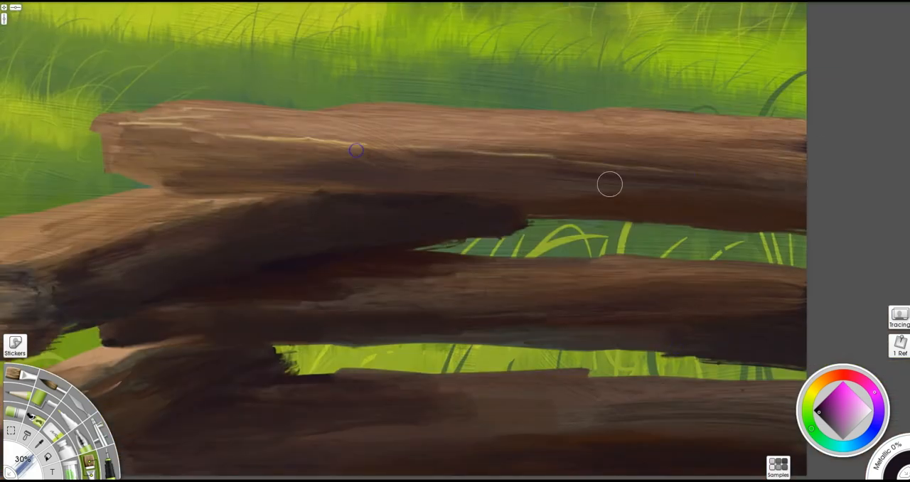
- Sample brown to reshape the top right rail's cut end, and extend the dark diagonal rail's tip over the grass gap
left_click(117, 160, "alt")
mouse_move(118, 165)
left_mouse_down()
mouse_move(172, 154)
mouse_move(309, 182)
left_mouse_up()
left_click(301, 179, "alt")
mouse_move(111, 179)
left_mouse_down()
mouse_move(205, 147)
mouse_move(358, 141)
left_mouse_up()
left_click(351, 256, "alt")
mouse_move(504, 236)
left_mouse_down()
mouse_move(422, 247)
mouse_move(424, 263)
left_mouse_up()
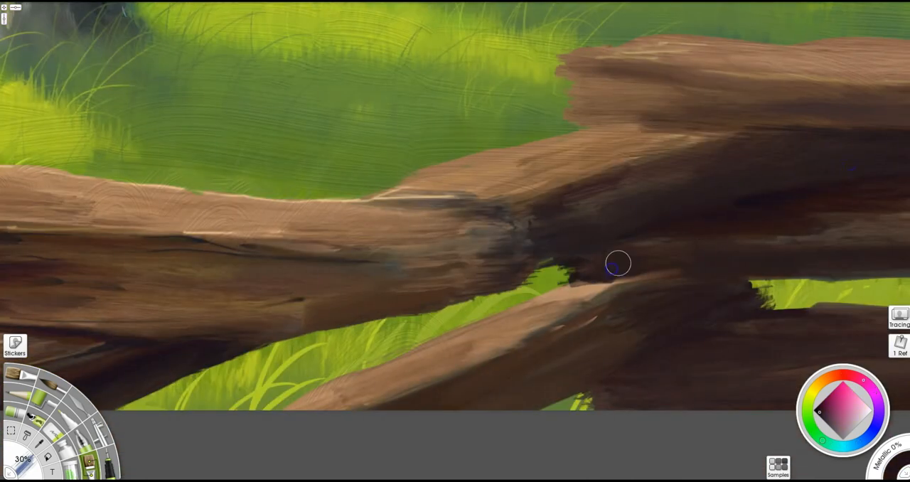
- Ink thin near-black crack lines beneath the top right rail and along the shaded diagonal rail
left_click(567, 291, "alt")
left_click_drag(567, 293, 284, 401)
left_click_drag(605, 344, 469, 406)
left_click_drag(331, 374, 573, 341)
mouse_move(704, 384)
left_mouse_down()
mouse_move(712, 245)
mouse_move(806, 236)
mouse_move(546, 312)
left_mouse_up()
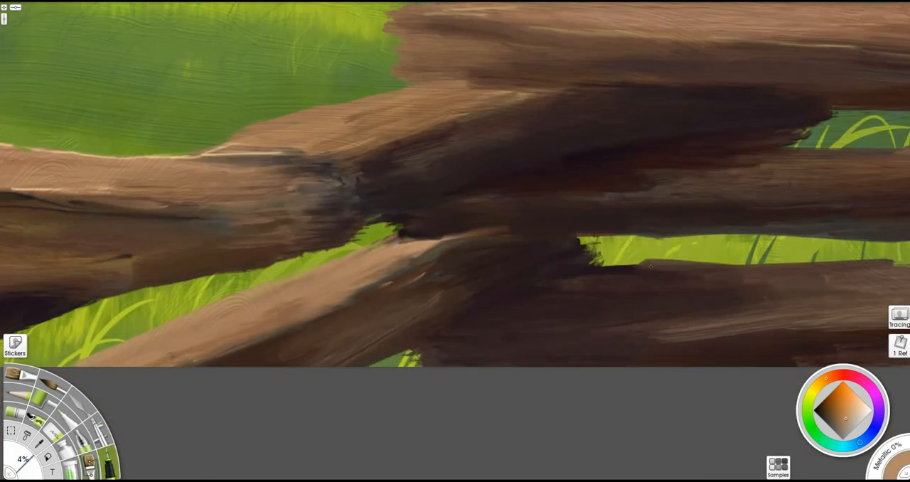
left_click(509, 227, "alt")
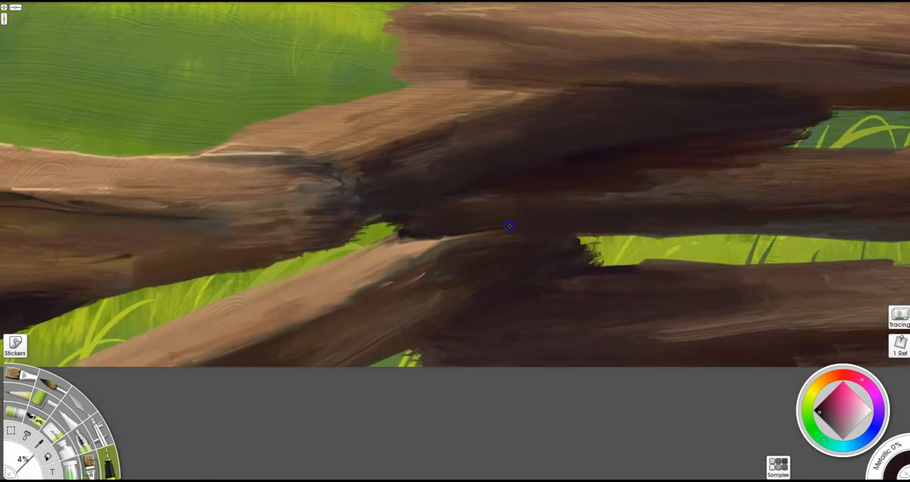
left_click(817, 411)
left_click_drag(428, 80, 640, 84)
mouse_move(824, 102)
left_mouse_down()
mouse_move(735, 87)
mouse_move(630, 88)
left_mouse_up()
- Brush light tan wood over the left rail's end and its sunlit face
key("b")
mouse_move(779, 99)
left_mouse_down()
mouse_move(661, 125)
mouse_move(543, 113)
left_mouse_up()
mouse_move(323, 211)
left_mouse_down()
mouse_move(616, 211)
mouse_move(520, 220)
mouse_move(562, 235)
left_mouse_up()
left_click(459, 235, "alt")
left_click_drag(488, 235, 544, 233)
left_click(449, 165, "alt")
left_click_drag(430, 201, 562, 208)
mouse_move(575, 247)
left_mouse_down()
mouse_move(483, 248)
mouse_move(567, 257)
left_mouse_up()
left_click_drag(631, 189, 310, 196)
- Ink fine tan grain lines around the left rail's jagged end
key("i")
left_click_drag(572, 221, 539, 223)
mouse_move(612, 201)
left_mouse_down()
mouse_move(555, 167)
mouse_move(581, 156)
mouse_move(526, 162)
left_mouse_up()
- Ink a near-black shadow on the lower left rail beneath the upper one and clean its edge against the grass
key("b")
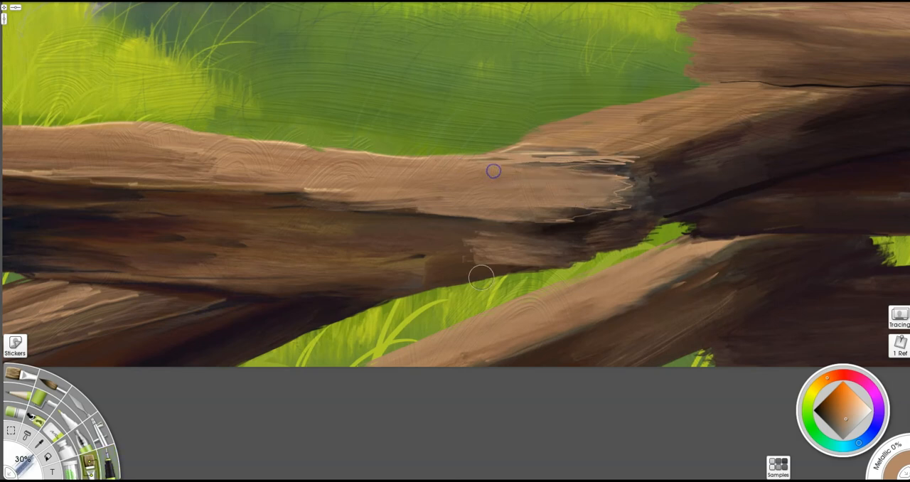
left_click(201, 294, "alt")
key("i")
mouse_move(251, 298)
left_mouse_down()
mouse_move(343, 300)
mouse_move(282, 307)
left_mouse_up()
left_click_drag(376, 306, 233, 372)
left_click_drag(340, 322, 242, 367)
key("e")
left_click_drag(320, 339, 246, 371)
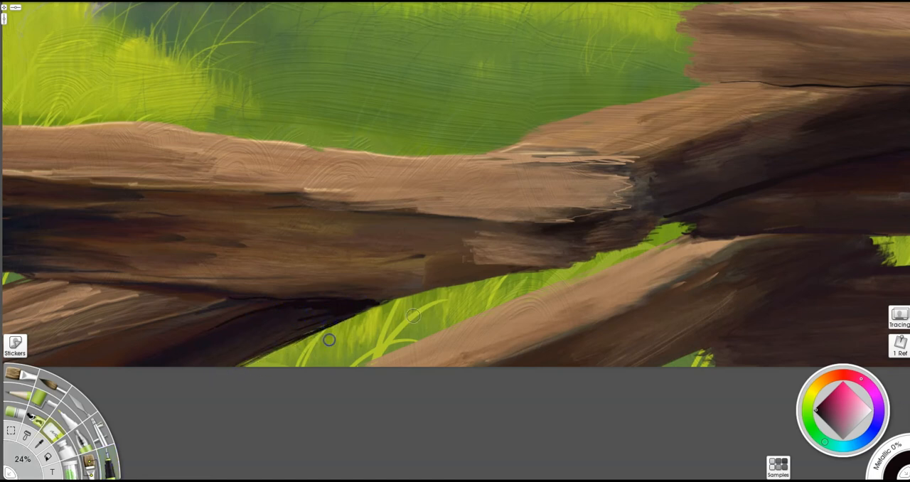
- Ink long near-black cracks along the lit face and shaded underside of the lower diagonal rail
key("i")
left_click_drag(652, 270, 506, 344)
left_click_drag(605, 325, 705, 273)
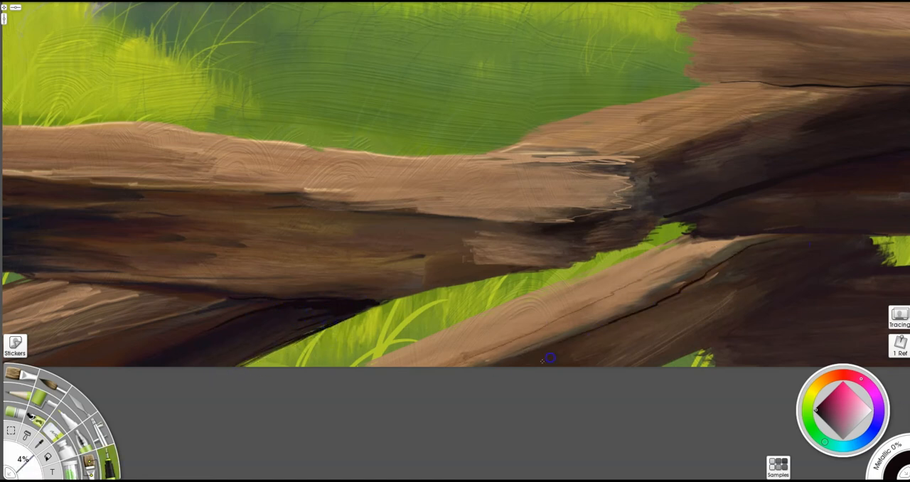
left_click_drag(653, 366, 754, 317)
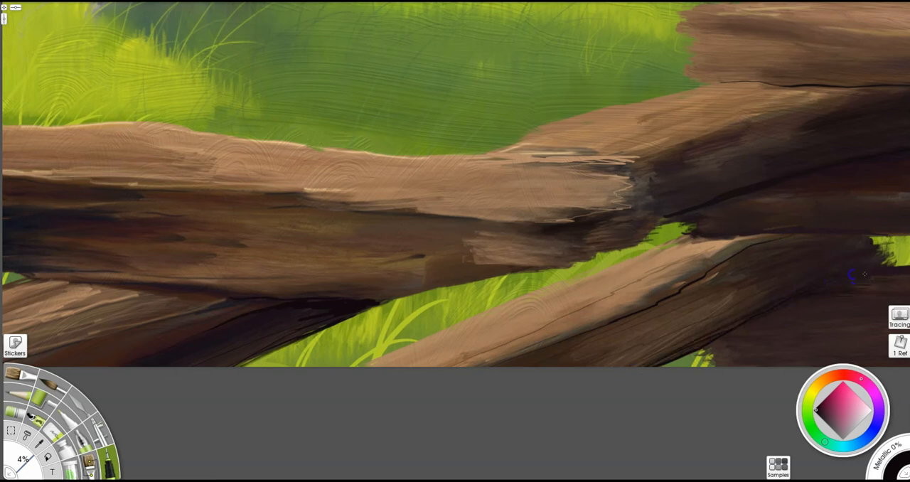
- Brush dark grain strokes over the lower diagonal rail's shaded side and its overlap with the bottom right rail
key("b")
left_click_drag(897, 285, 820, 302)
mouse_move(833, 328)
left_mouse_down()
mouse_move(775, 332)
mouse_move(831, 354)
left_mouse_up()
mouse_move(696, 281)
left_mouse_down()
mouse_move(621, 311)
mouse_move(577, 356)
left_mouse_up()
left_click_drag(722, 299, 561, 361)
left_click_drag(220, 307, 113, 339)
mouse_move(790, 141)
left_mouse_down()
mouse_move(661, 172)
mouse_move(732, 152)
left_mouse_up()
key("i")
- Deepen the near-black shadow where the left rail's end meets the diagonal rail, and add dark grain along the diagonal rail
mouse_move(656, 173)
left_mouse_down()
mouse_move(662, 198)
mouse_move(681, 197)
mouse_move(654, 164)
mouse_move(887, 88)
left_mouse_up()
key("b")
left_click_drag(682, 193, 727, 179)
left_click_drag(667, 164, 800, 124)
mouse_move(672, 219)
left_mouse_down()
mouse_move(541, 241)
mouse_move(543, 112)
left_mouse_up()
left_click_drag(737, 166, 489, 227)
mouse_move(489, 227)
left_mouse_down()
mouse_move(570, 182)
mouse_move(396, 286)
left_mouse_up()
mouse_move(605, 118)
left_mouse_down()
mouse_move(396, 195)
mouse_move(613, 165)
left_mouse_up()
mouse_move(692, 167)
left_mouse_down()
mouse_move(579, 149)
mouse_move(455, 241)
left_mouse_up()
- Brush dark grain into both ends of the top right rail and along its upper edge near the canvas border
mouse_move(786, 187)
left_mouse_down()
mouse_move(662, 187)
mouse_move(196, 150)
left_mouse_up()
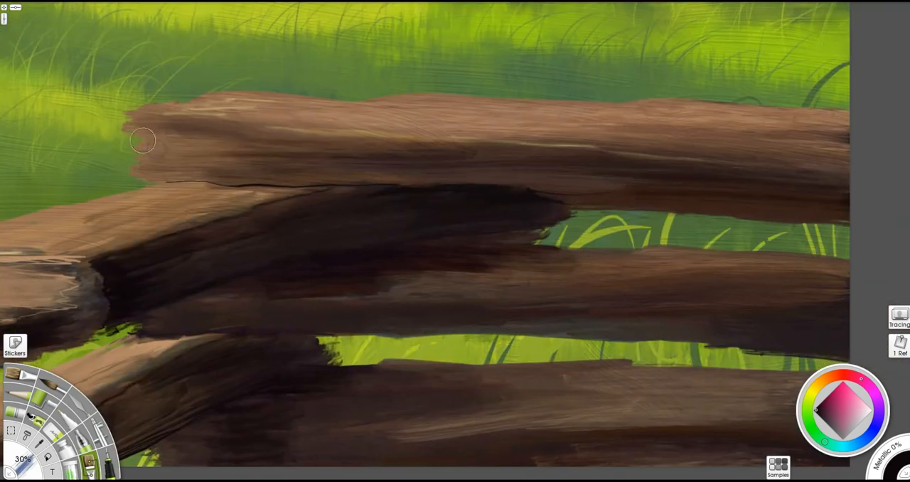
left_click_drag(145, 140, 312, 146)
left_click_drag(799, 135, 577, 130)
left_click_drag(864, 125, 374, 134)
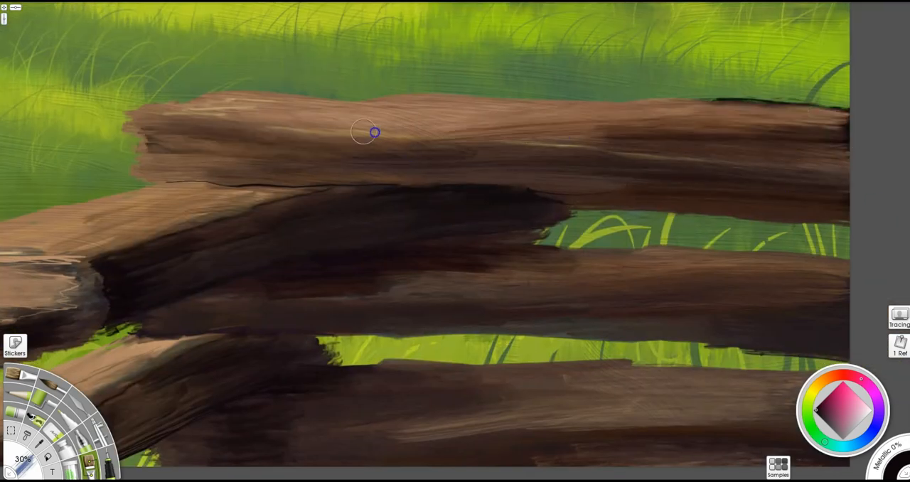
- Darken the middle right rail's upper edge and far end, and the far end of the bottom right rail
left_click_drag(858, 266, 590, 258)
left_click_drag(788, 260, 460, 266)
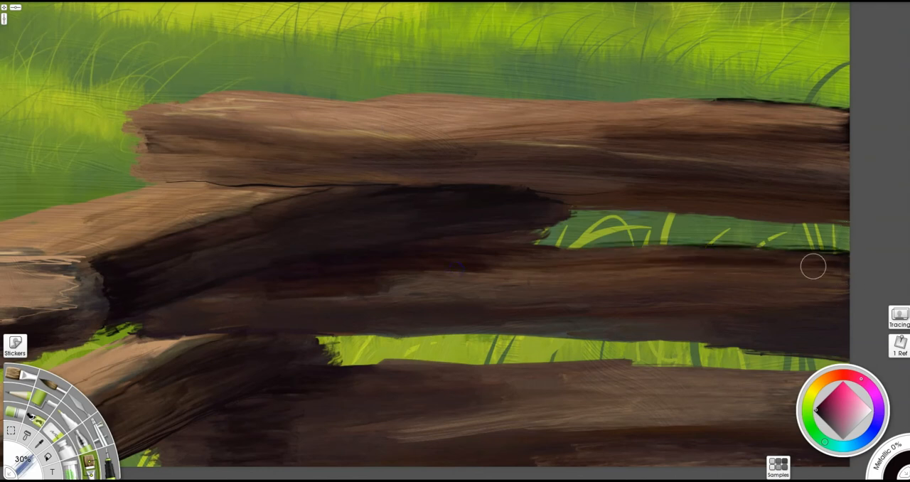
left_click_drag(828, 340, 726, 349)
left_click_drag(780, 328, 718, 348)
left_click_drag(675, 377, 626, 384)
left_click_drag(711, 385, 689, 260)
mouse_move(625, 266)
left_mouse_down()
mouse_move(817, 278)
mouse_move(565, 288)
left_mouse_up()
- Choose a golden yellow and glaze a warm highlight up the sunlit side of the large tree trunk
scroll(420, 263, "down", 5)
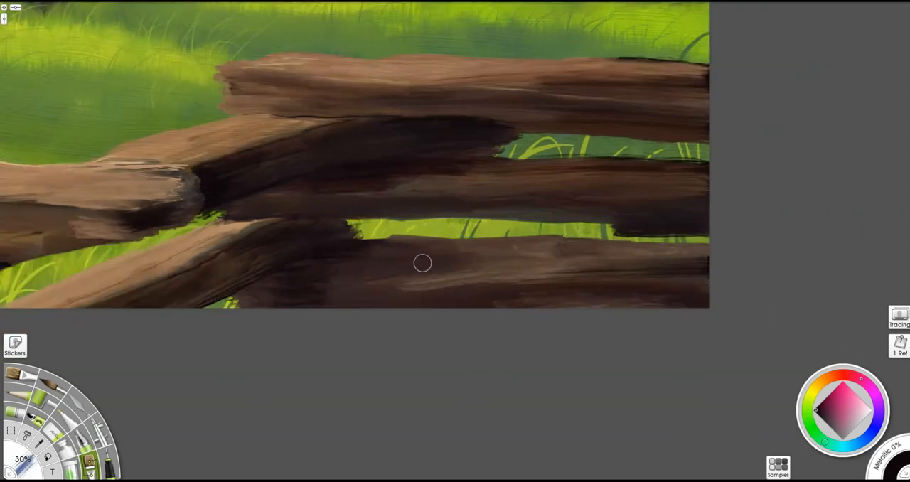
left_click_drag(381, 219, 534, 372)
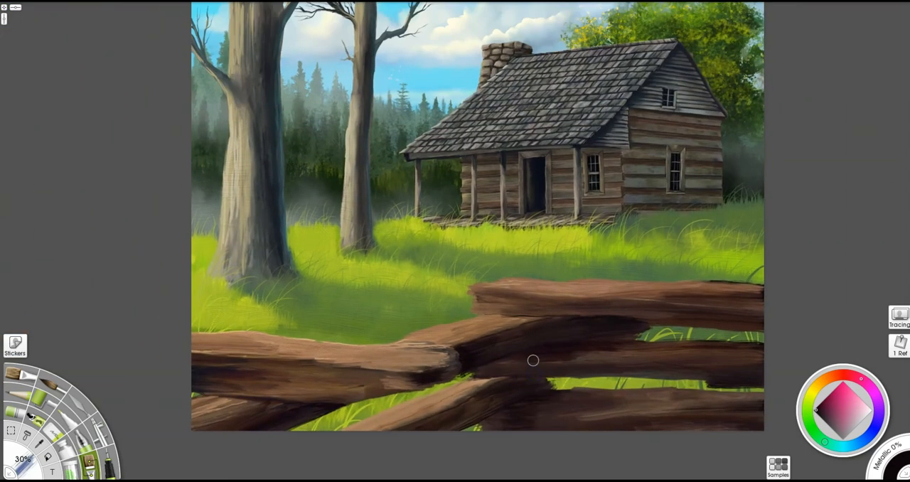
left_click_drag(564, 411, 665, 395)
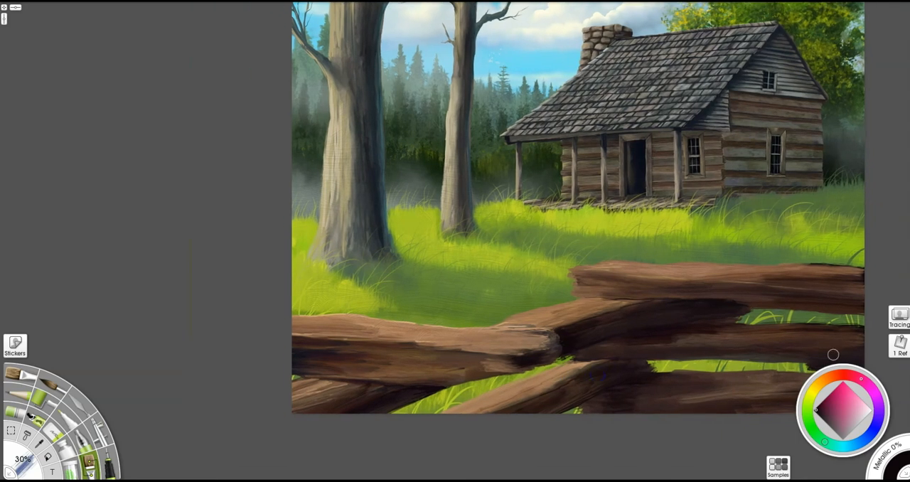
left_click_drag(732, 235, 645, 284)
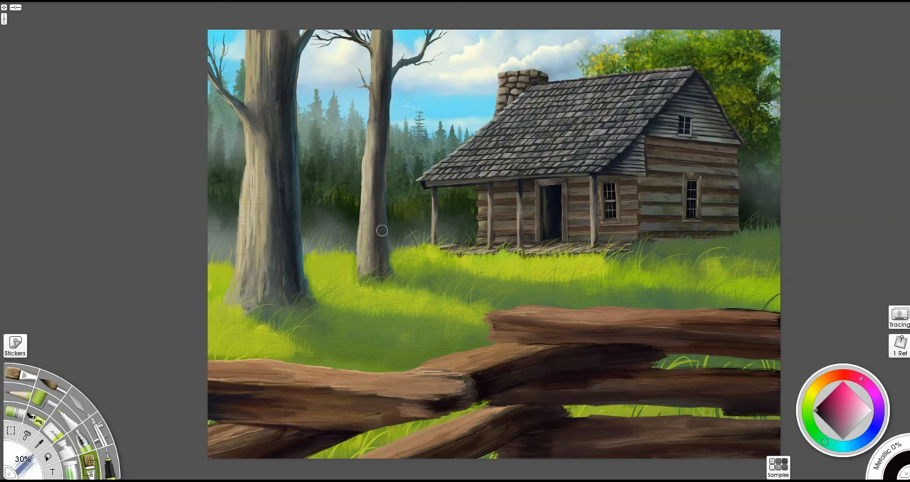
left_click(813, 387)
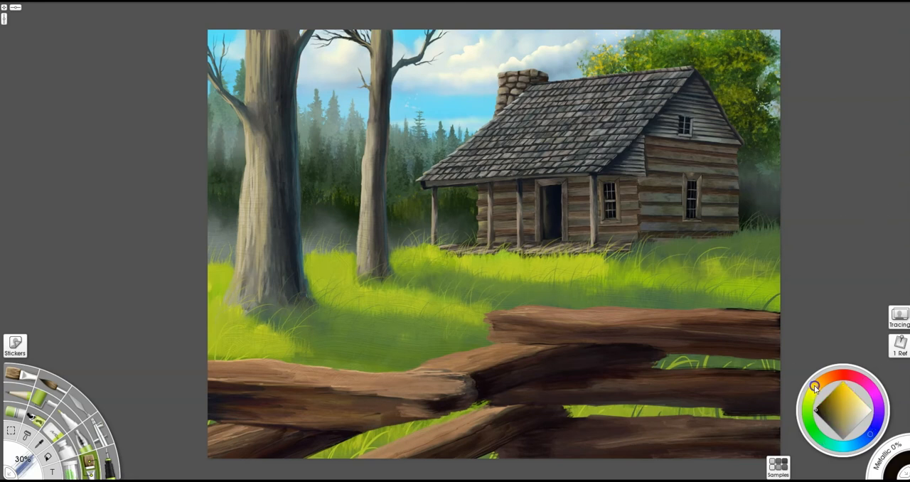
left_click(847, 393)
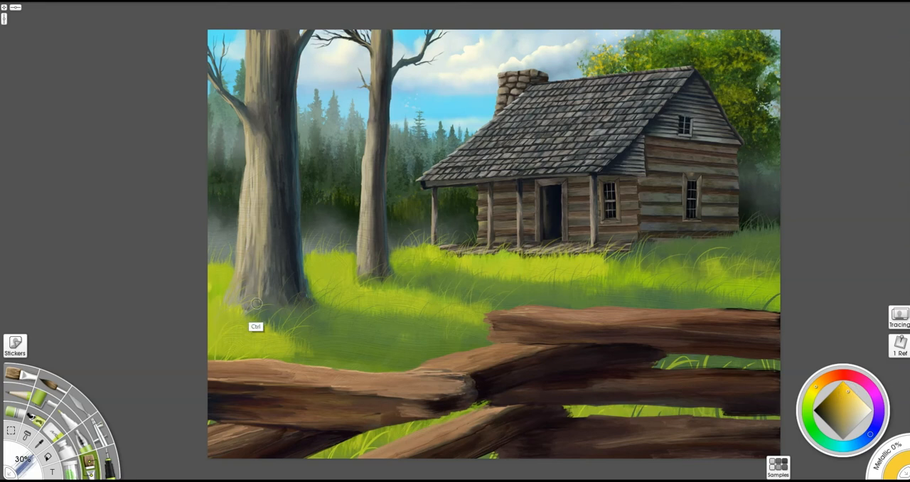
left_click_drag(250, 218, 250, 152)
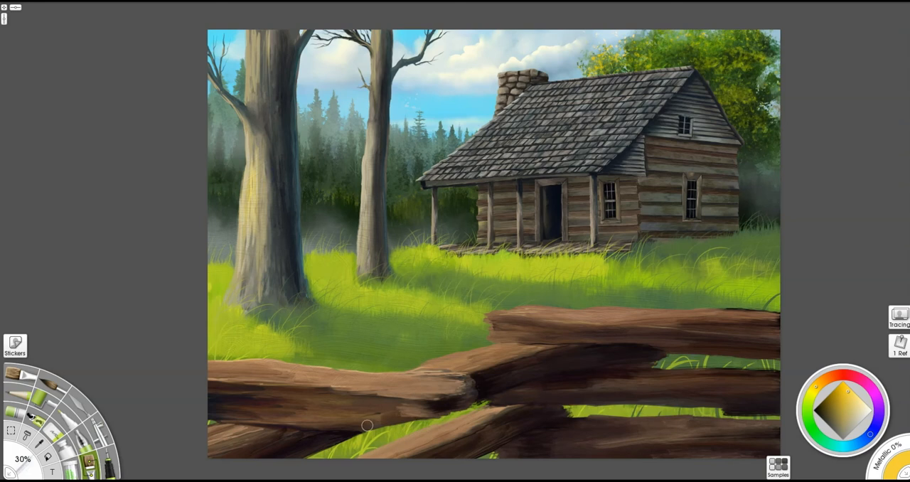
- Brush golden yellow highlights onto the fence rails, the smaller trunk's sunlit side and the grass between them
left_click_drag(240, 371, 351, 378)
mouse_move(436, 365)
left_mouse_down()
mouse_move(523, 340)
mouse_move(662, 320)
mouse_move(788, 313)
left_mouse_up()
left_click_drag(641, 386, 739, 381)
left_click_drag(447, 428, 352, 464)
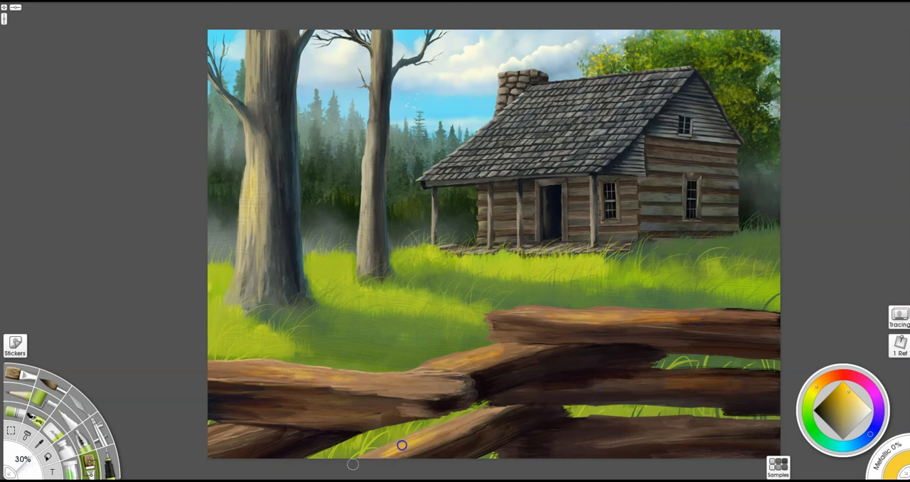
mouse_move(358, 221)
left_mouse_down()
mouse_move(372, 132)
mouse_move(364, 275)
left_mouse_up()
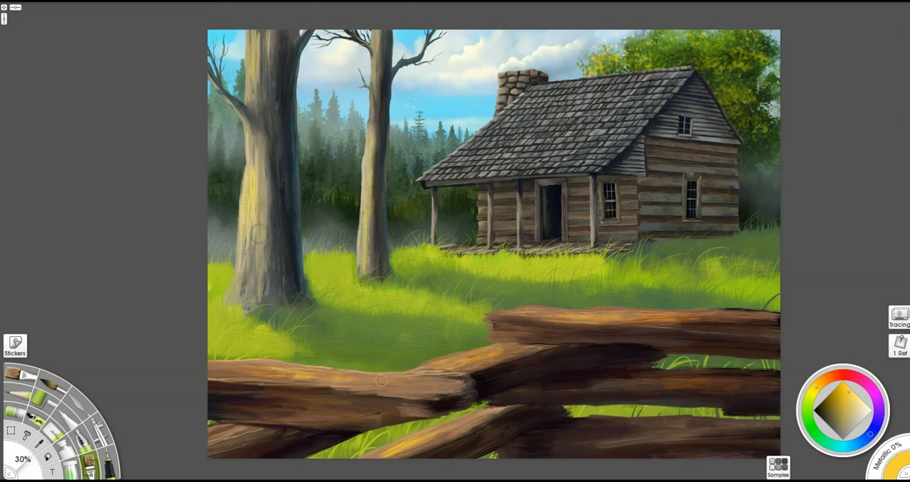
left_click_drag(403, 300, 420, 303)
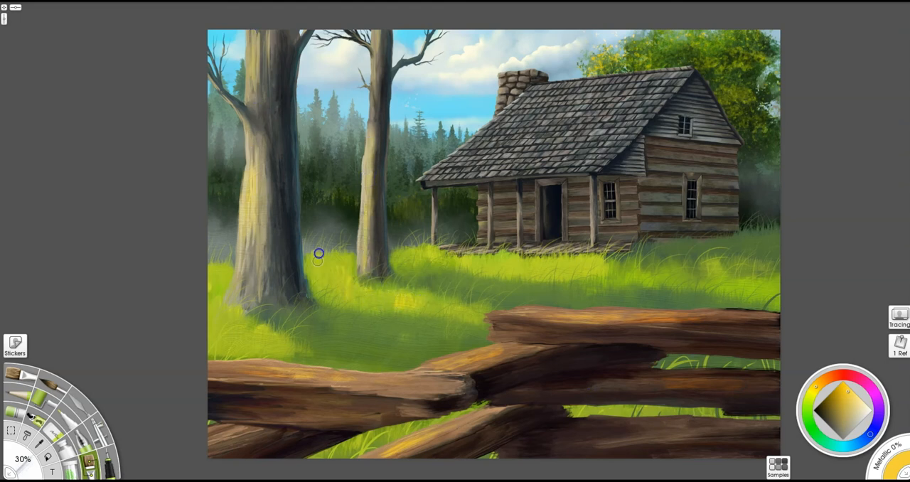
- Add golden yellow light to the cabin's roof edge, porch posts and chimney, and blend the yellow with the palette knife
mouse_move(443, 168)
left_mouse_down()
mouse_move(494, 126)
mouse_move(506, 132)
left_mouse_up()
left_click_drag(563, 193, 564, 240)
left_click_drag(431, 201, 433, 235)
left_click_drag(489, 193, 492, 241)
left_click_drag(520, 188, 520, 232)
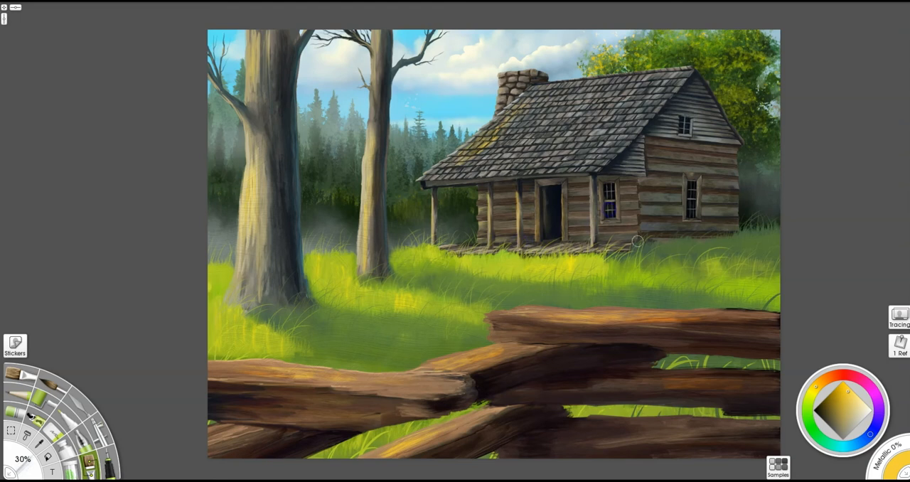
left_click_drag(514, 83, 499, 108)
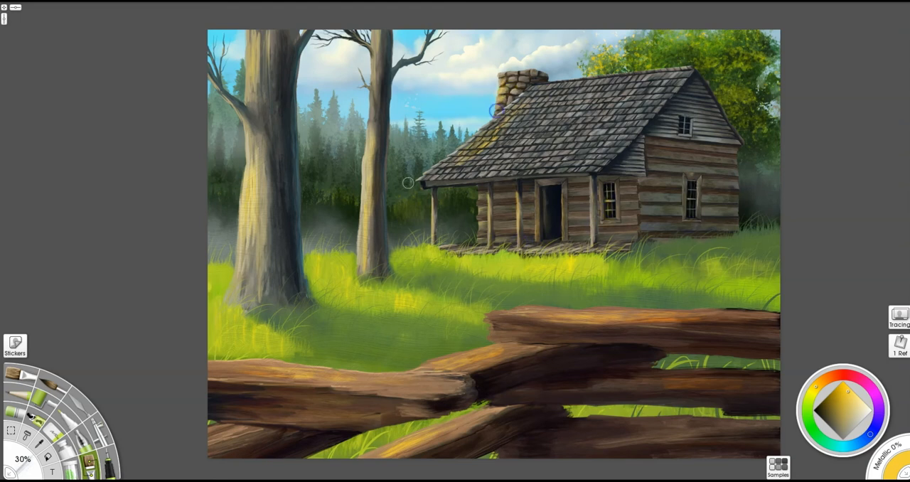
left_click(79, 404)
left_click_drag(354, 320, 364, 321)
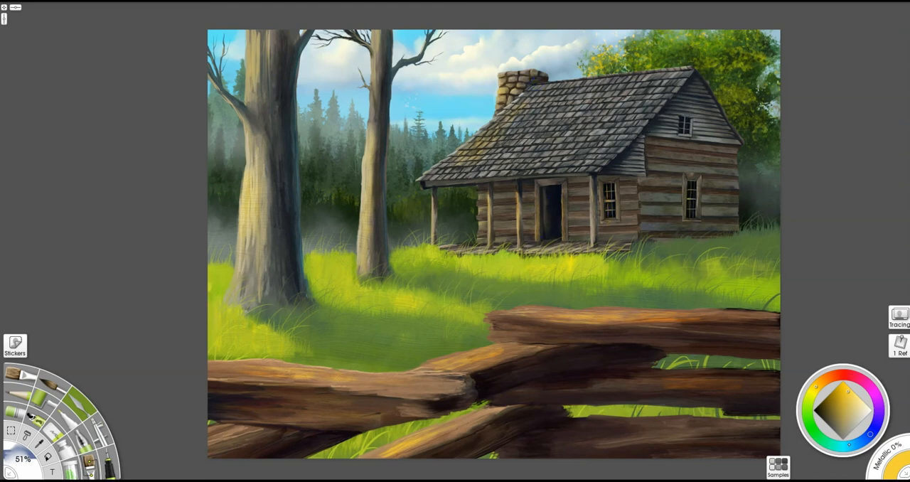
- Choose a pale blue and glaze cool reflected light along the shaded sides of both tree trunks
left_click(851, 445)
left_click(858, 418)
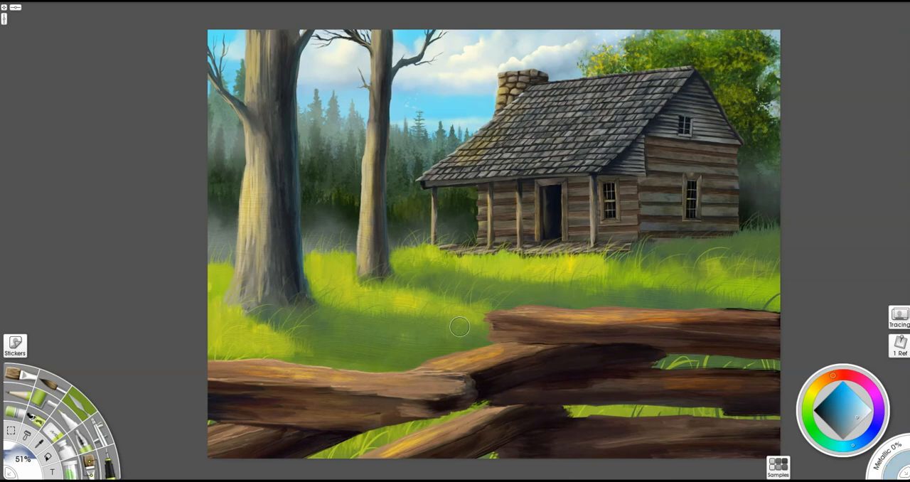
key("u")
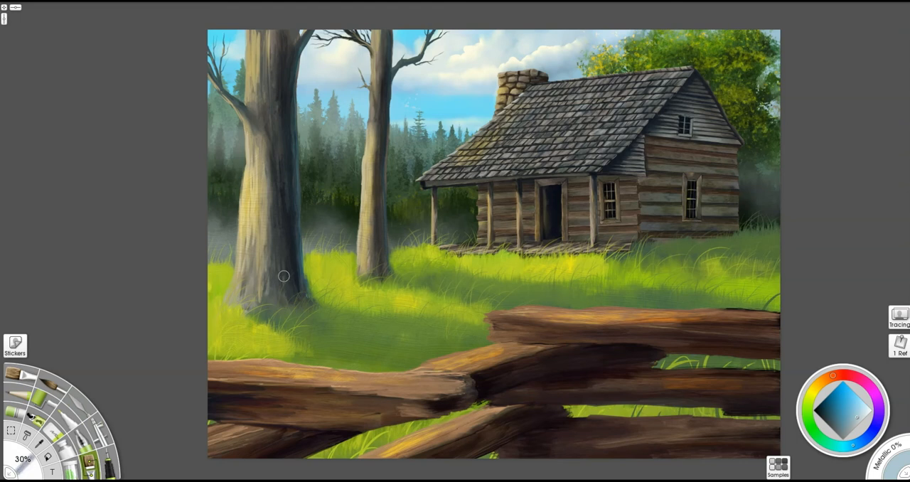
left_click_drag(297, 293, 295, 198)
left_click_drag(379, 255, 383, 115)
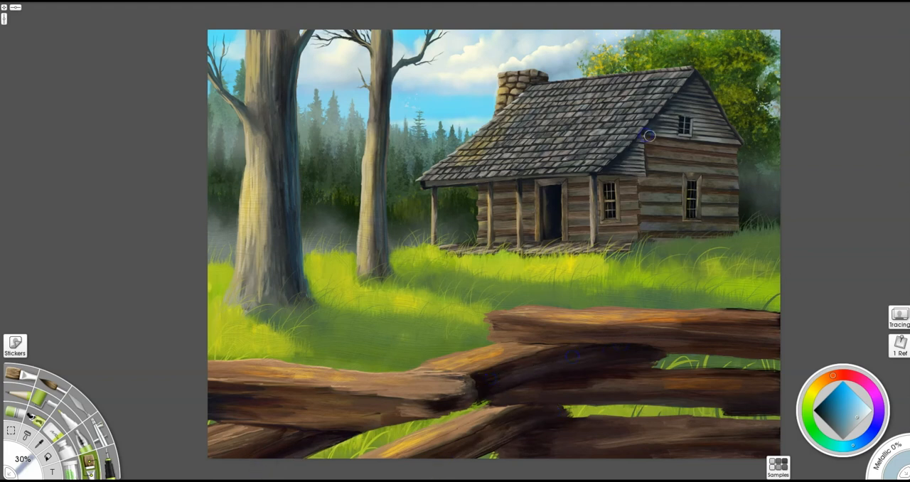
- Tint the roof shingles and the siding under the porch roof with pale and mid blue, and blend with the palette knife
mouse_move(690, 146)
left_mouse_down()
mouse_move(717, 157)
mouse_move(704, 184)
left_mouse_up()
mouse_move(656, 86)
left_mouse_down()
mouse_move(613, 153)
mouse_move(621, 89)
mouse_move(562, 153)
mouse_move(536, 83)
left_mouse_up()
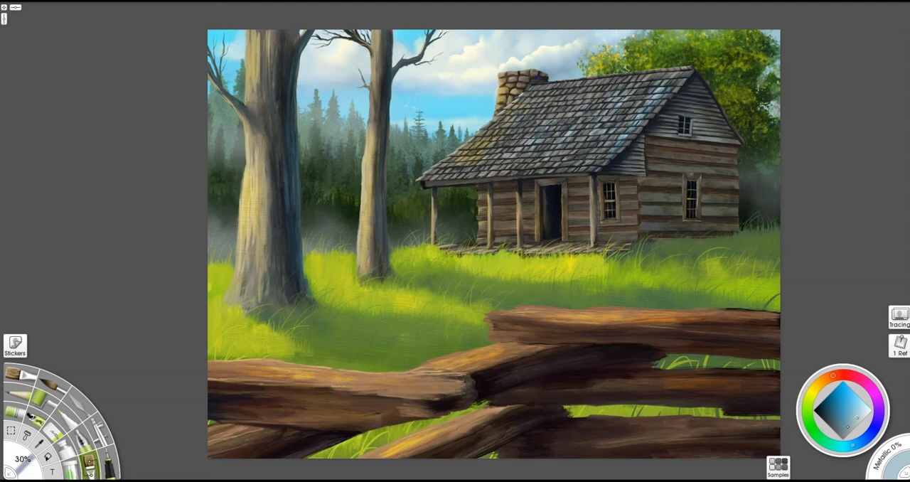
left_click(845, 423)
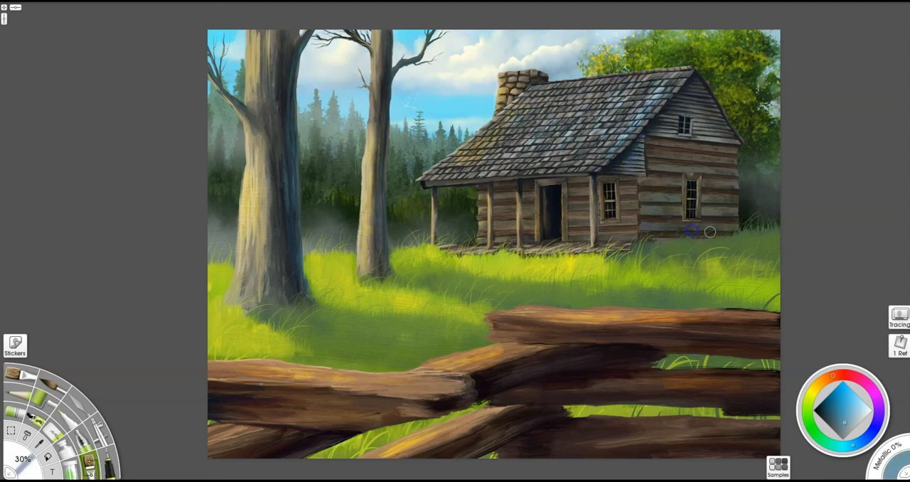
key("k")
left_click_drag(630, 187, 654, 185)
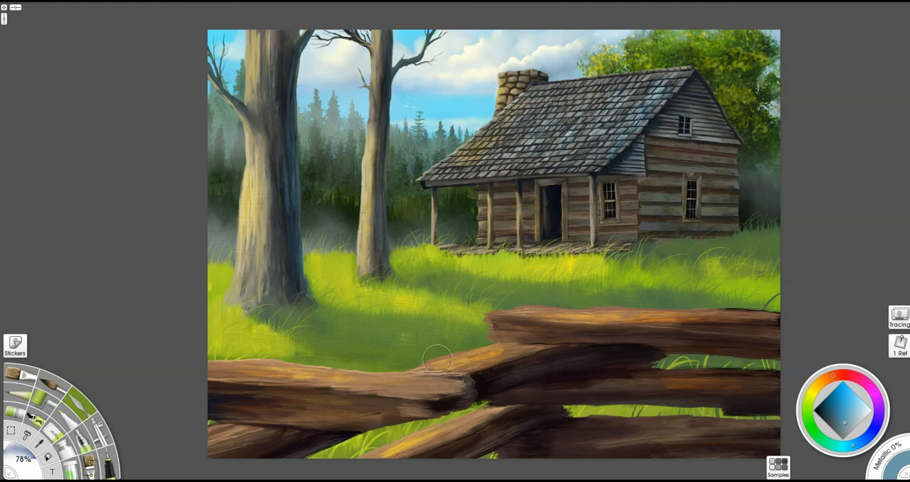
- Brush mid blue into the shadowed grass in front of the trees
left_click(89, 464)
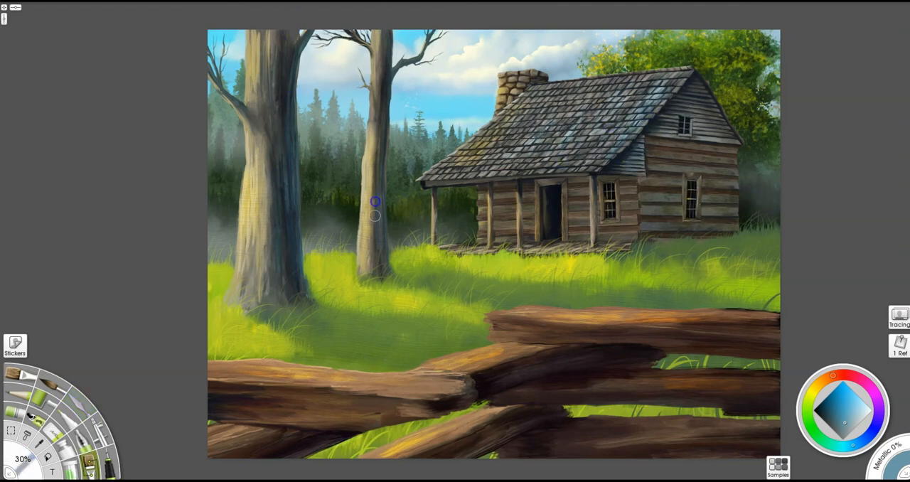
left_click_drag(322, 329, 391, 332)
key("k")
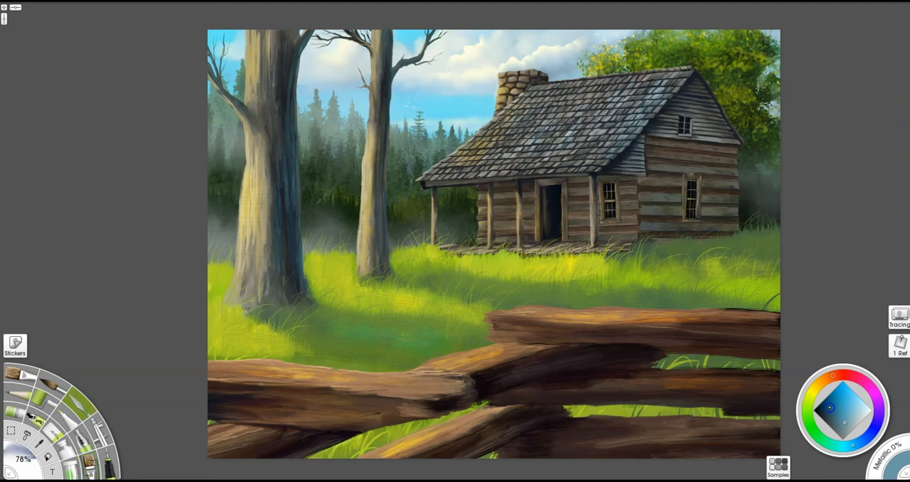
- Deepen the grass shadows around the tree bases with darker blue and blend them with the palette knife
left_click(830, 408)
key("b")
mouse_move(362, 331)
left_mouse_down()
mouse_move(413, 335)
mouse_move(293, 314)
left_mouse_up()
mouse_move(443, 284)
left_mouse_down()
mouse_move(505, 294)
mouse_move(411, 274)
left_mouse_up()
key("k")
left_click_drag(544, 301, 382, 265)
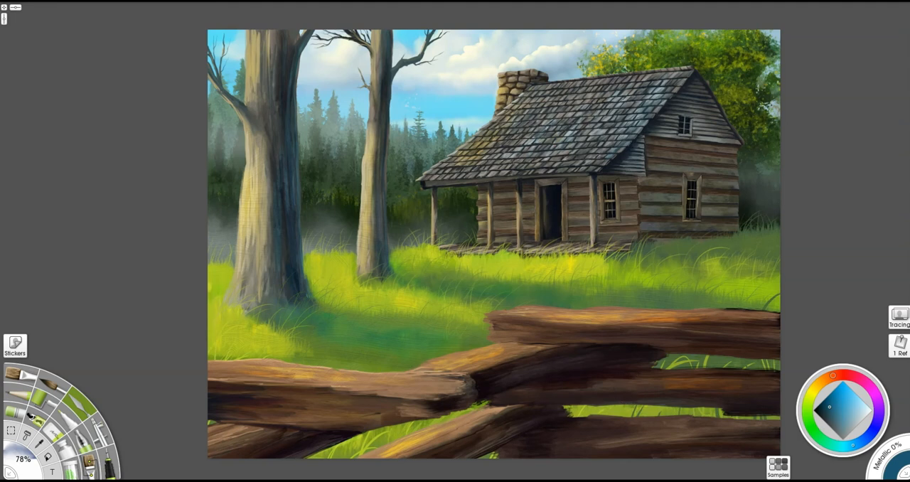
- Choose a pale grey-blue and add a cool tint to the cabin's log side wall and gable siding
left_click(861, 413)
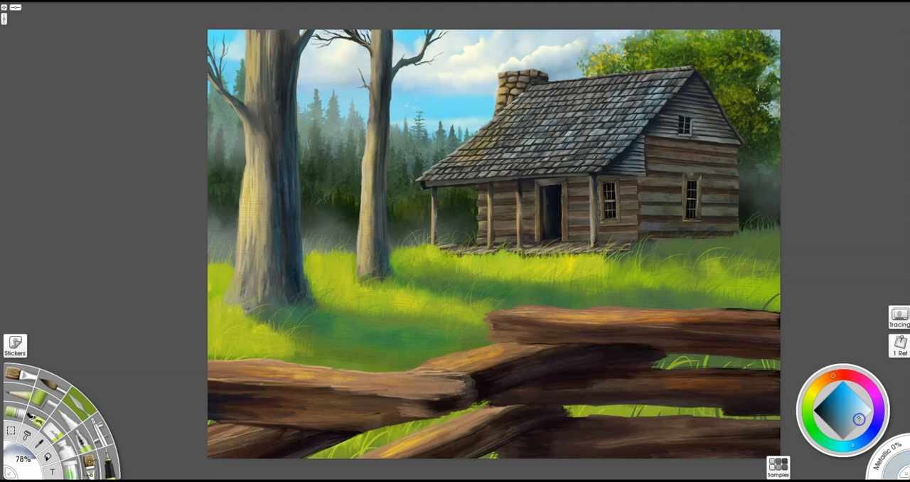
mouse_move(662, 210)
left_mouse_down()
mouse_move(678, 187)
mouse_move(665, 159)
mouse_move(646, 219)
mouse_move(668, 176)
mouse_move(711, 156)
mouse_move(732, 194)
mouse_move(692, 200)
mouse_move(730, 146)
left_mouse_up()
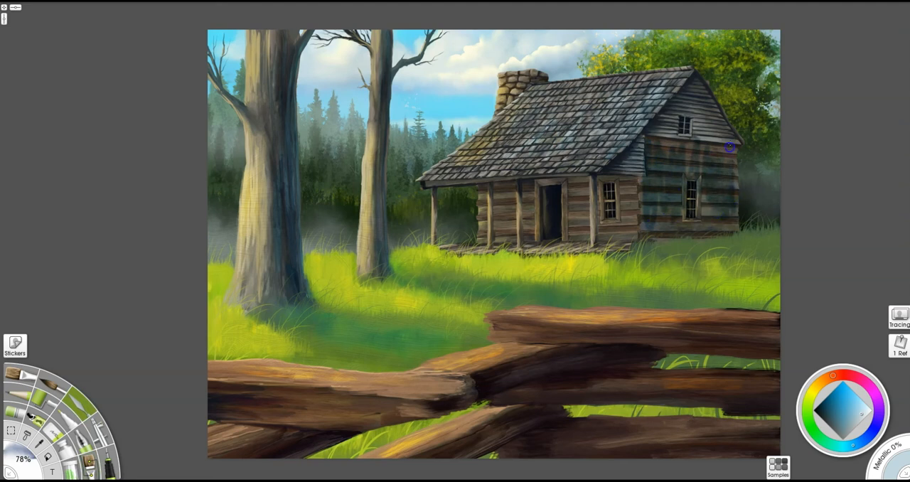
left_click_drag(651, 220, 690, 151)
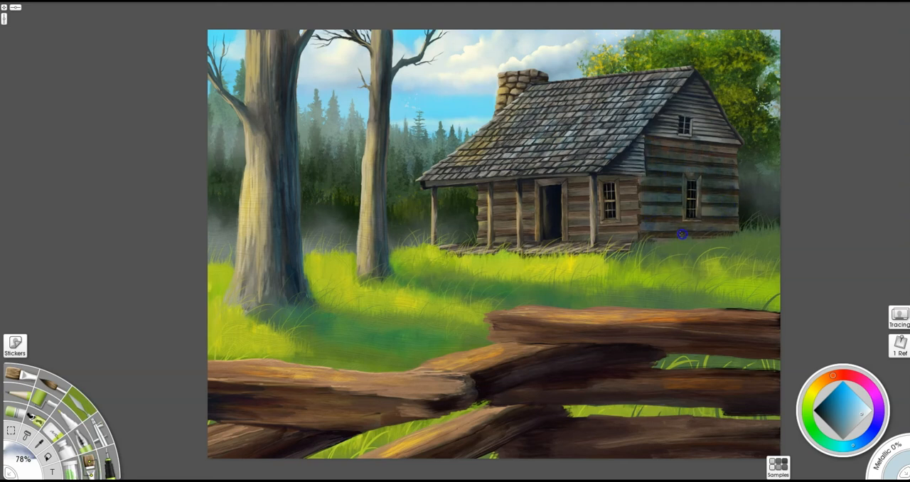
key("b")
mouse_move(503, 186)
left_mouse_down()
mouse_move(635, 180)
mouse_move(632, 157)
mouse_move(630, 170)
mouse_move(650, 129)
mouse_move(670, 134)
mouse_move(655, 138)
mouse_move(710, 76)
left_mouse_up()
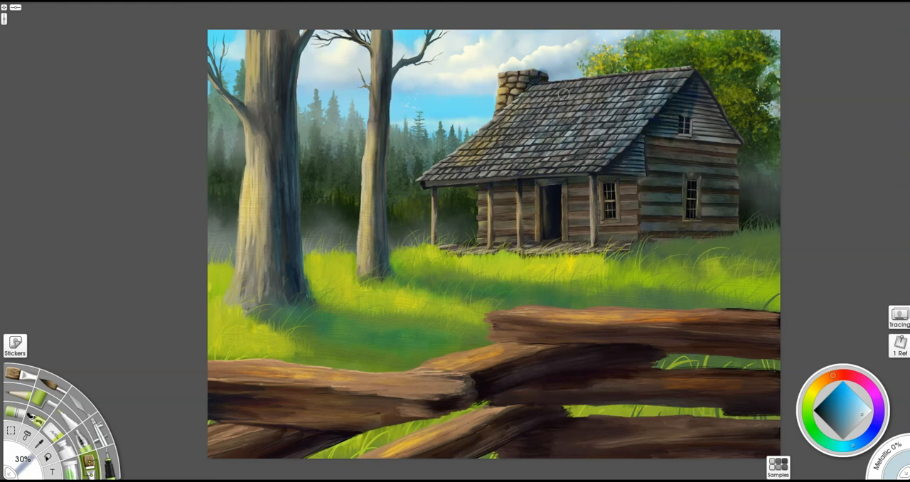
key("k")
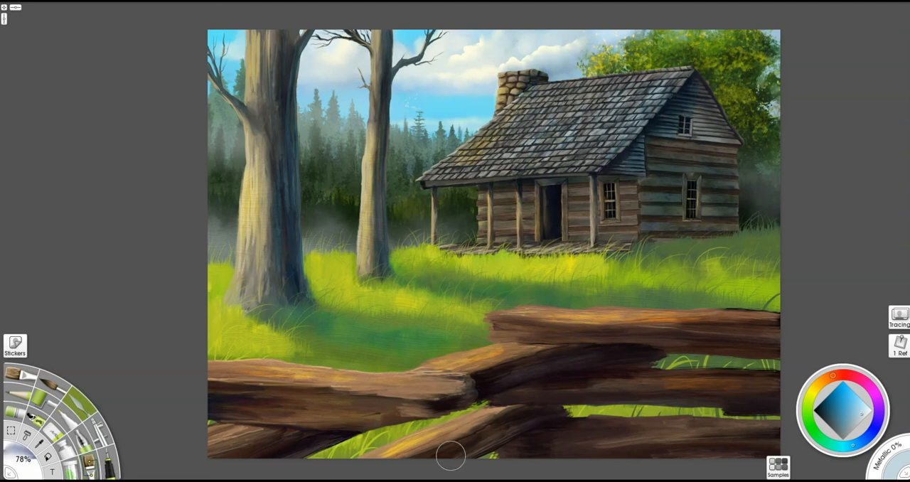
- Pick a dark blue, deepen the shadows on the right-hand fence rails, and soften them with the palette knife
left_click(845, 433)
key("s")
mouse_move(542, 381)
left_mouse_down()
mouse_move(623, 349)
mouse_move(775, 352)
mouse_move(764, 393)
left_mouse_up()
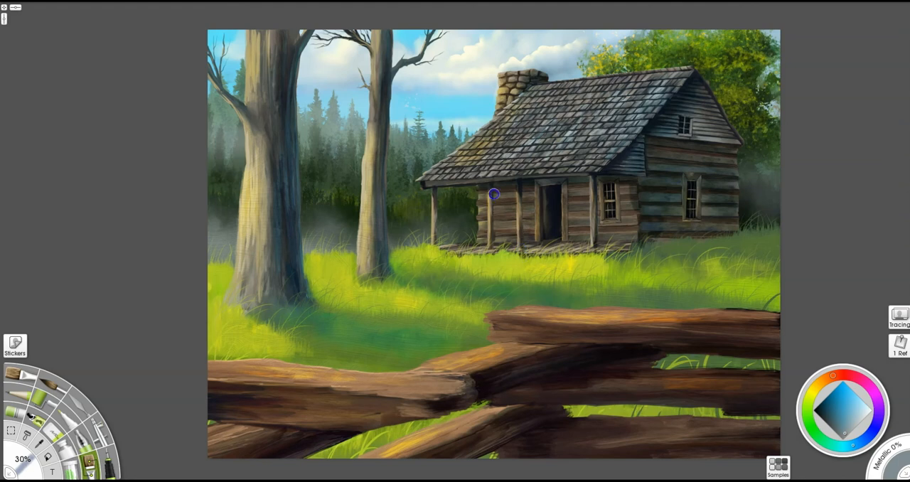
key("k")
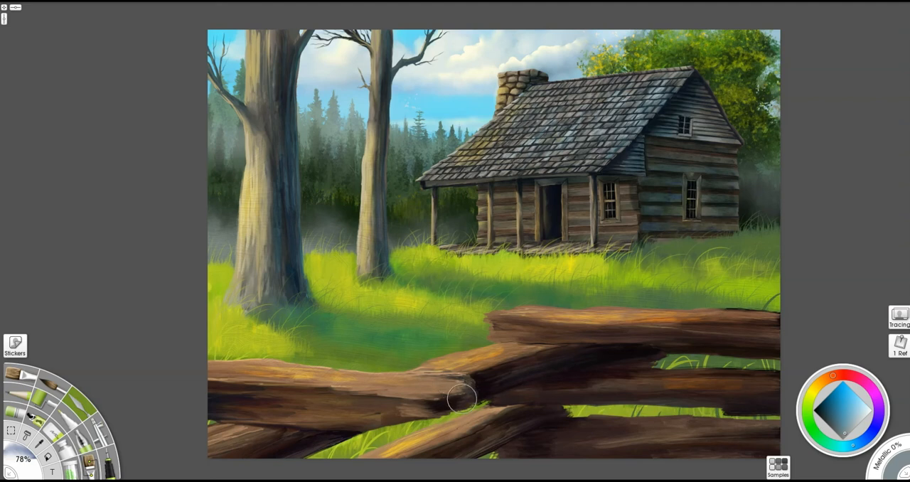
- Brush dark blue down the shadowed side of the large tree trunk and blend it with the palette knife
key("o")
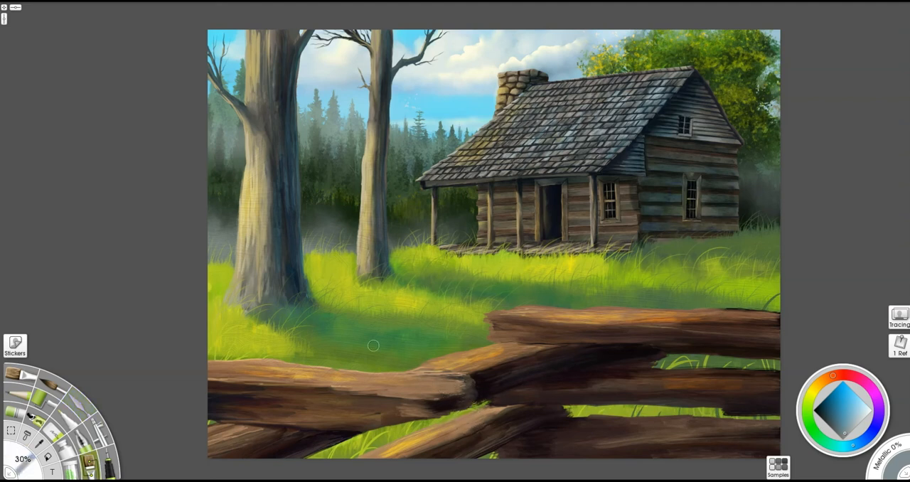
left_click_drag(298, 283, 300, 51)
mouse_move(286, 91)
left_mouse_down()
mouse_move(281, 25)
mouse_move(272, 28)
mouse_move(278, 284)
left_mouse_up()
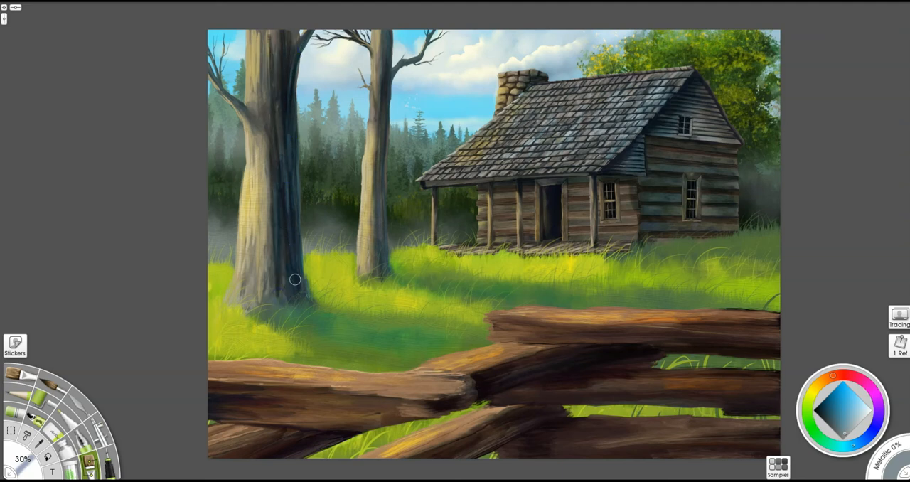
key("k")
left_click_drag(272, 212, 278, 127)
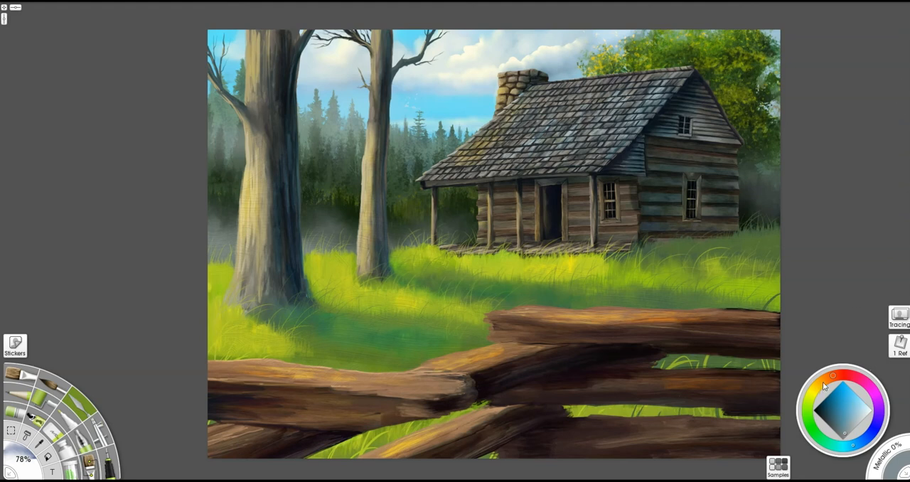
- Choose a pale orange and brush warm highlights down the sunlit sides of both tree trunks
left_click(822, 381)
left_click(858, 404)
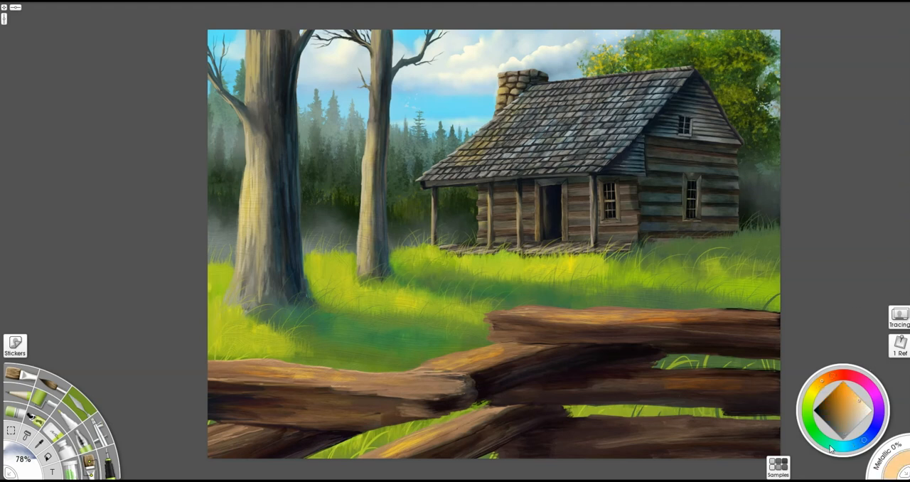
key("b")
left_click_drag(240, 267, 246, 129)
mouse_move(254, 241)
left_mouse_down()
mouse_move(256, 224)
mouse_move(237, 292)
left_mouse_up()
left_click_drag(243, 101, 249, 26)
left_click_drag(257, 83, 257, 63)
mouse_move(364, 250)
left_mouse_down()
mouse_move(371, 114)
mouse_move(392, 75)
left_mouse_up()
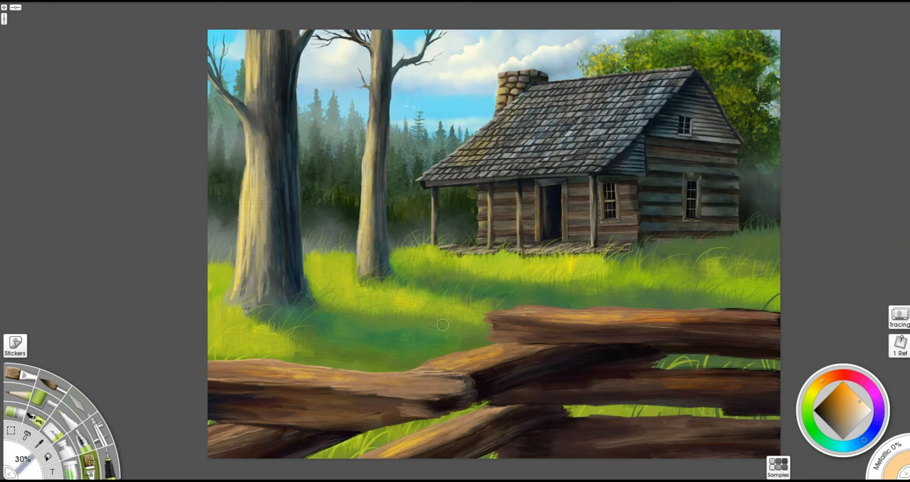
- Add pale orange highlights to the front log wall, the roof's lower left slope and the foliage behind the cabin
left_click_drag(480, 215, 481, 227)
mouse_move(425, 179)
left_mouse_down()
mouse_move(523, 98)
mouse_move(502, 105)
left_mouse_up()
mouse_move(642, 58)
left_mouse_down()
mouse_move(636, 44)
mouse_move(613, 69)
left_mouse_up()
mouse_move(455, 165)
left_mouse_down()
mouse_move(513, 128)
mouse_move(461, 160)
left_mouse_up()
- Blend the warm highlights on the foliage, log wall, both trunks and the middle fence rail with the palette knife
left_click(79, 403)
left_click_drag(646, 53, 631, 54)
left_click_drag(492, 226, 484, 200)
left_click_drag(366, 264, 371, 171)
mouse_move(238, 295)
left_mouse_down()
mouse_move(267, 140)
mouse_move(264, 64)
left_mouse_up()
left_click_drag(462, 361, 514, 349)
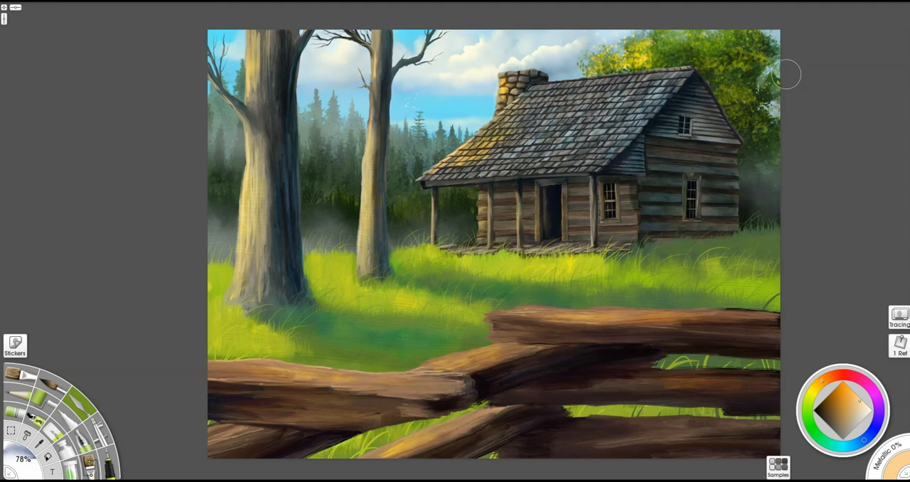
- Try stippling pale mist over the grass around the tree bases and along the foot of the cabin's side wall
key("b")
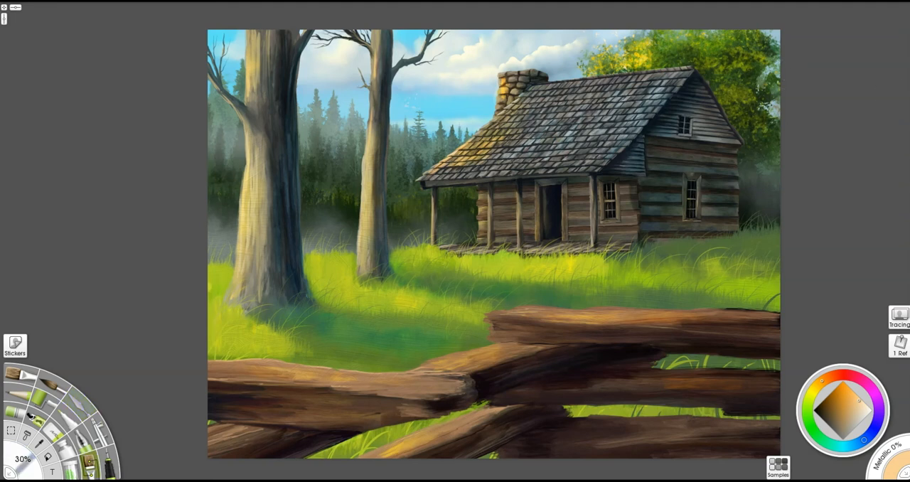
left_click(467, 65, "alt")
mouse_move(216, 311)
left_mouse_down()
mouse_move(267, 299)
mouse_move(211, 310)
left_mouse_up()
mouse_move(212, 311)
left_mouse_down()
mouse_move(349, 298)
mouse_move(201, 316)
left_mouse_up()
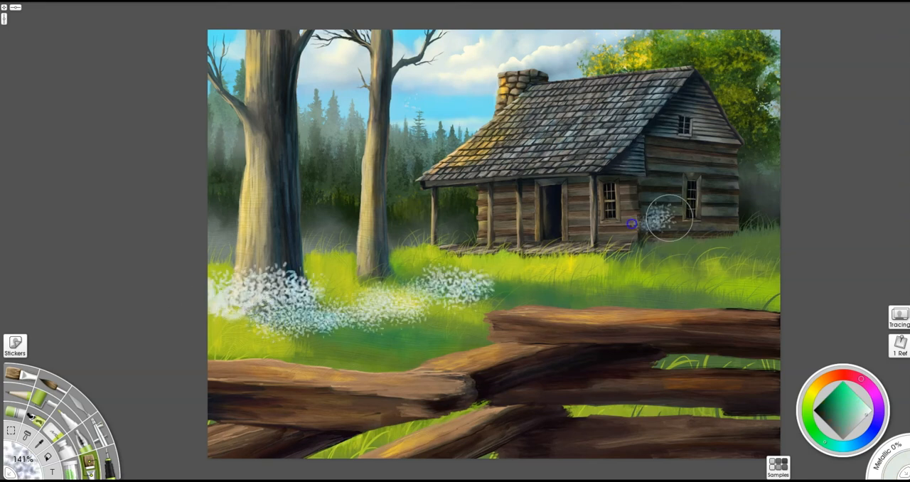
left_click_drag(664, 213, 747, 206)
left_click_drag(306, 227, 267, 223)
key("ctrl+z")
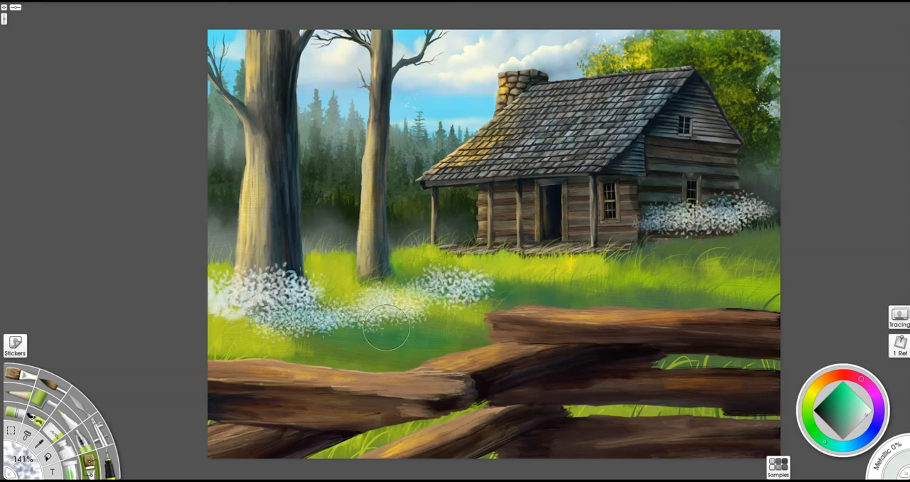
- Smooth the pale dabs into mist with an enlarged palette knife, and clear the haze off the cabin and grass
key("k")
mouse_move(324, 336)
left_mouse_down()
mouse_move(446, 305)
mouse_move(201, 286)
mouse_move(442, 303)
mouse_move(219, 295)
mouse_move(326, 279)
left_mouse_up()
mouse_move(655, 224)
left_mouse_down()
mouse_move(758, 183)
mouse_move(824, 221)
left_mouse_up()
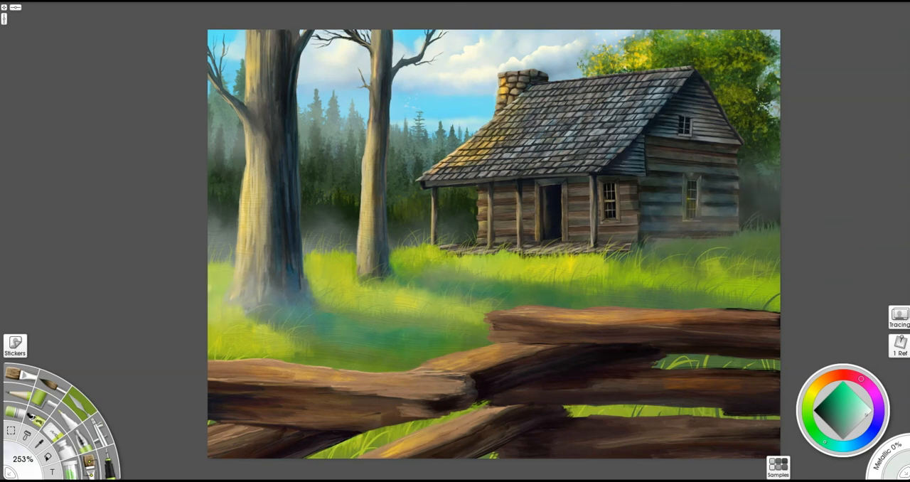
key("e")
mouse_move(684, 225)
left_mouse_down()
mouse_move(729, 227)
mouse_move(731, 216)
mouse_move(672, 206)
mouse_move(717, 212)
mouse_move(682, 235)
left_mouse_up()
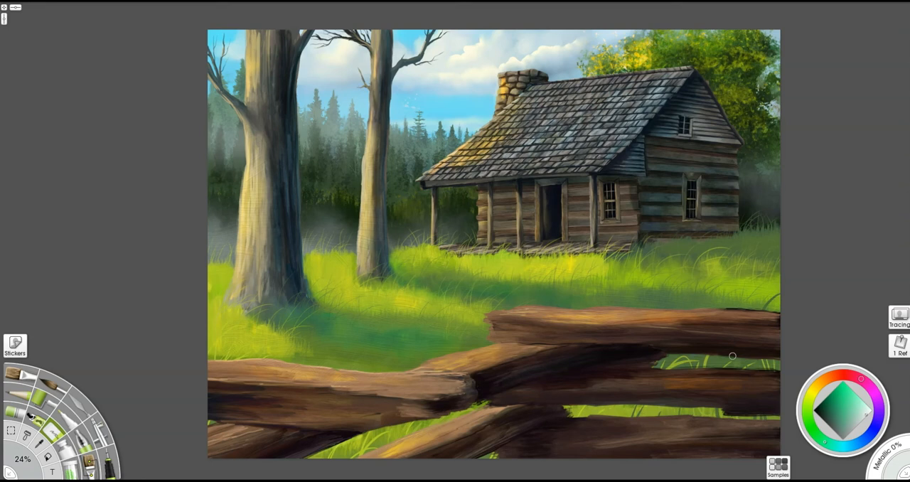
- Choose a golden orange and glaze the foliage behind the cabin, the roof shingles and the sunlit grass with a large textured brush
left_click(813, 390)
left_click(844, 394)
left_click(818, 385)
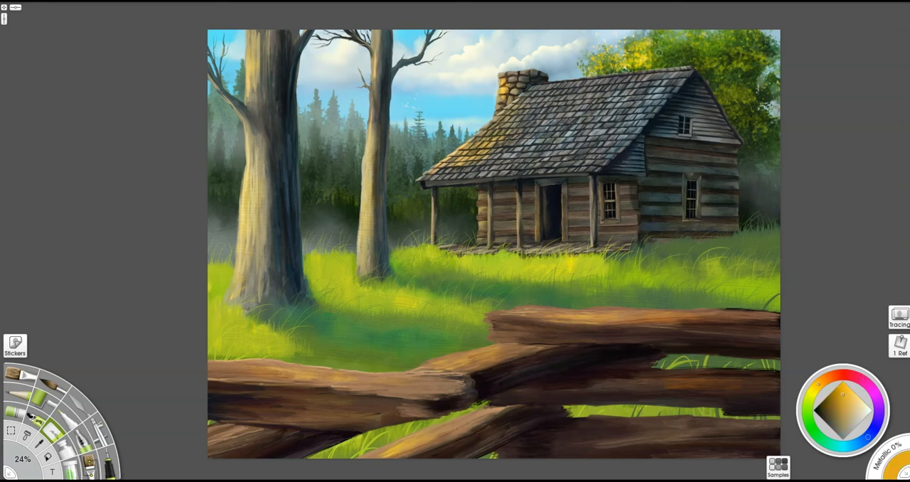
key("b")
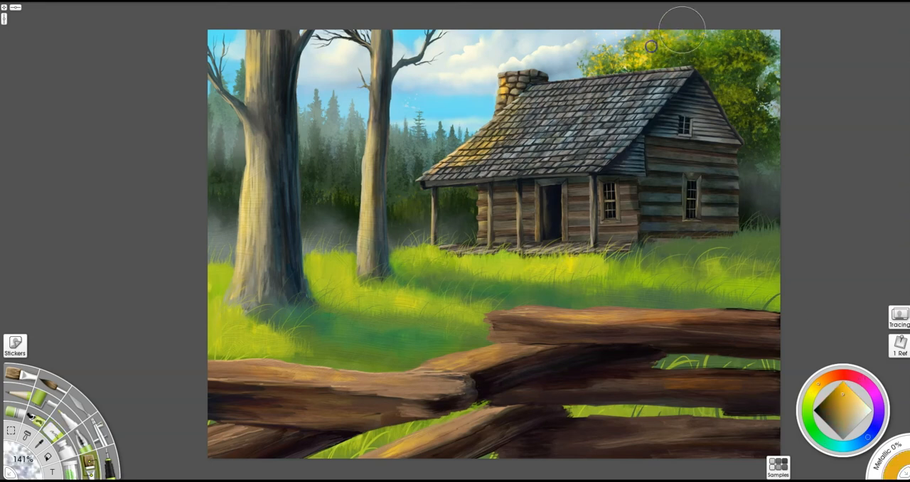
left_click_drag(542, 129, 604, 105)
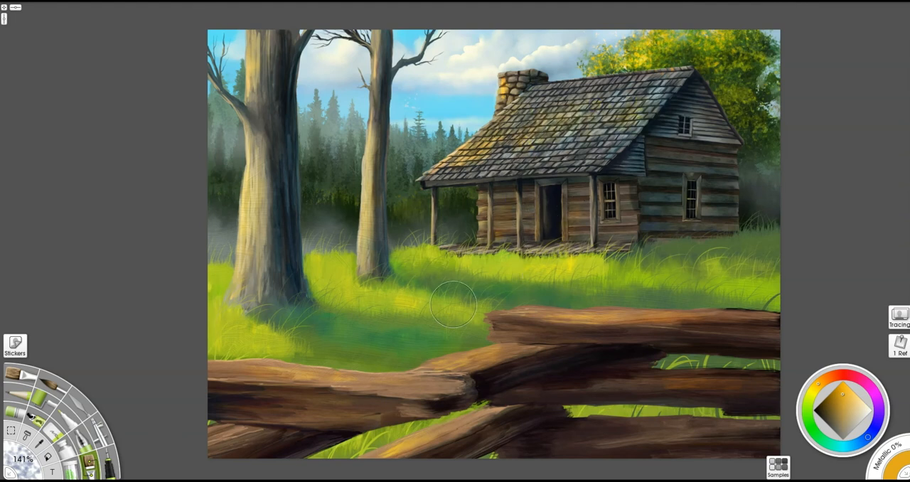
left_click_drag(368, 305, 346, 270)
left_click_drag(273, 334, 321, 343)
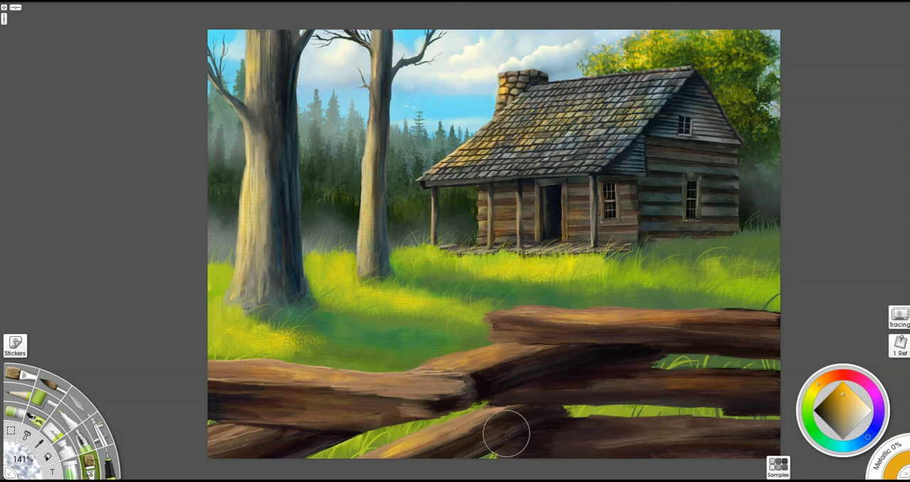
- Pick a mid grey and draw a fine line along the sunlit edge of the large tree trunk
scroll(490, 310, "down", 5)
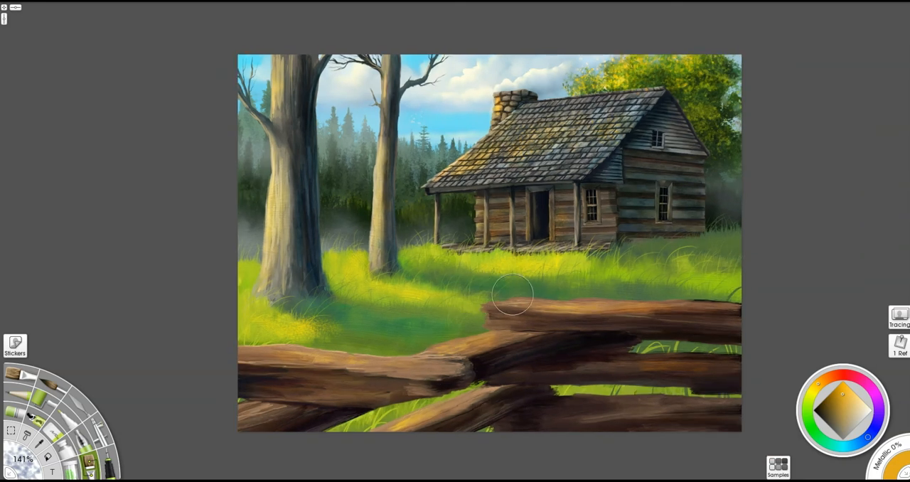
scroll(489, 311, "up", 5)
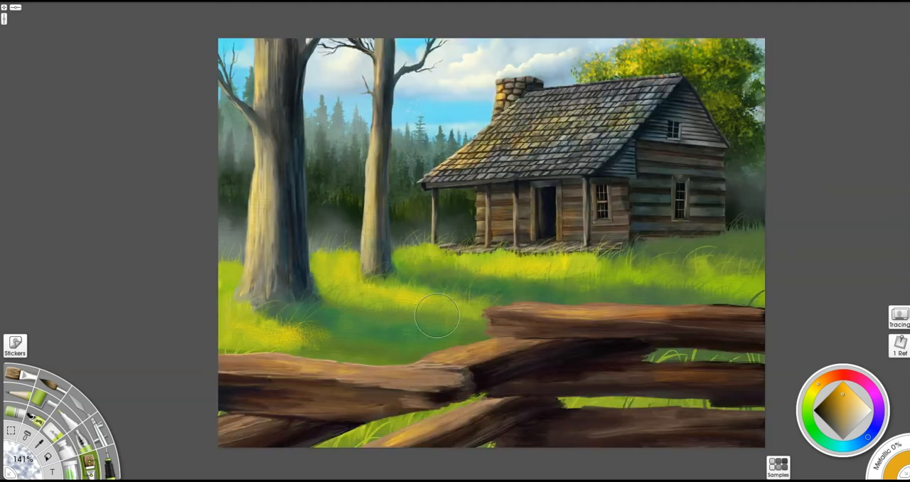
scroll(291, 227, "up", 1)
scroll(296, 226, "up", 3)
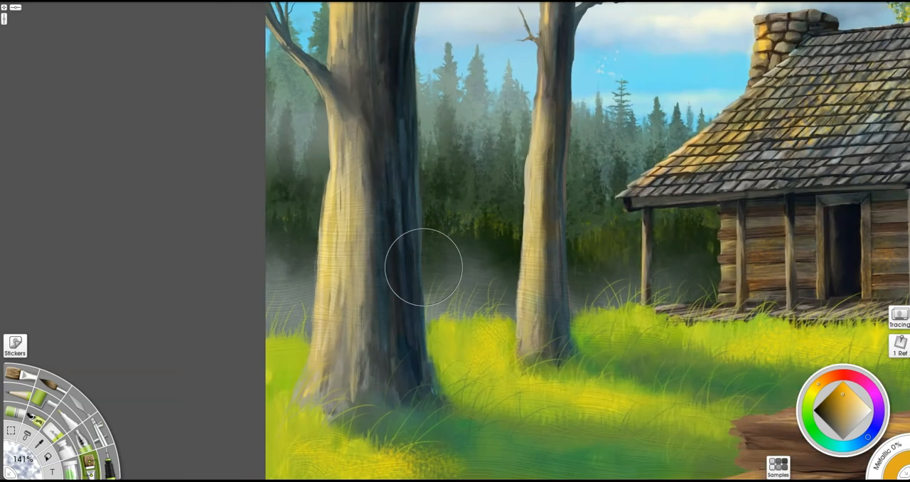
key("p")
key("i")
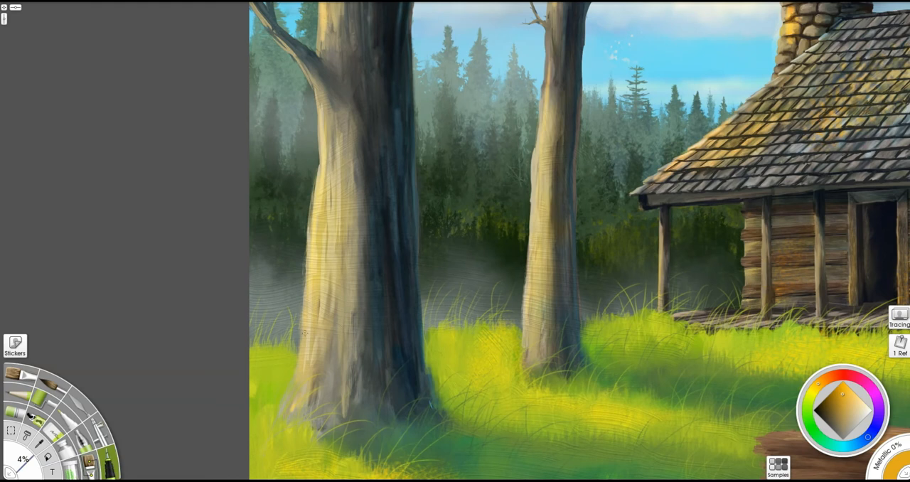
left_click(850, 428)
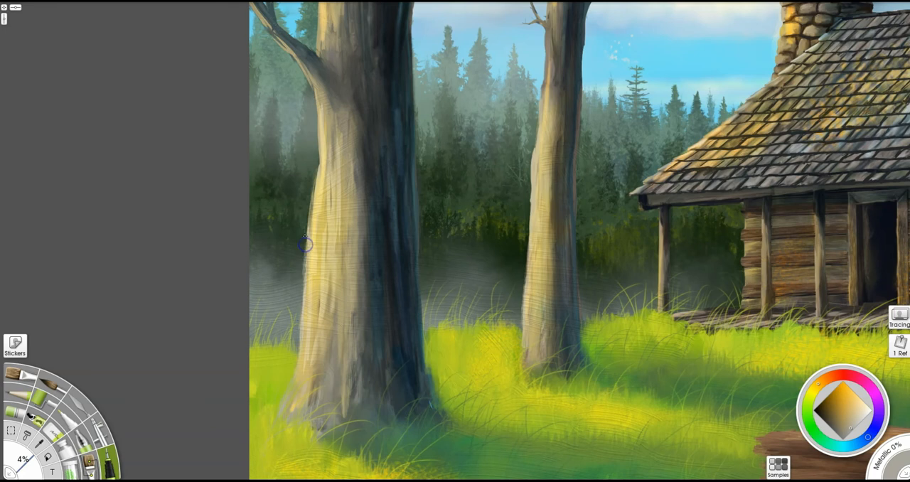
left_click_drag(314, 238, 317, 263)
- Set the pen size to 7%, sample a pale trunk tone, and outline the large trunk's sunlit edge and lower shadowed edge
left_click_drag(434, 302, 444, 303)
left_click(310, 236, "alt")
left_click_drag(308, 237, 321, 10)
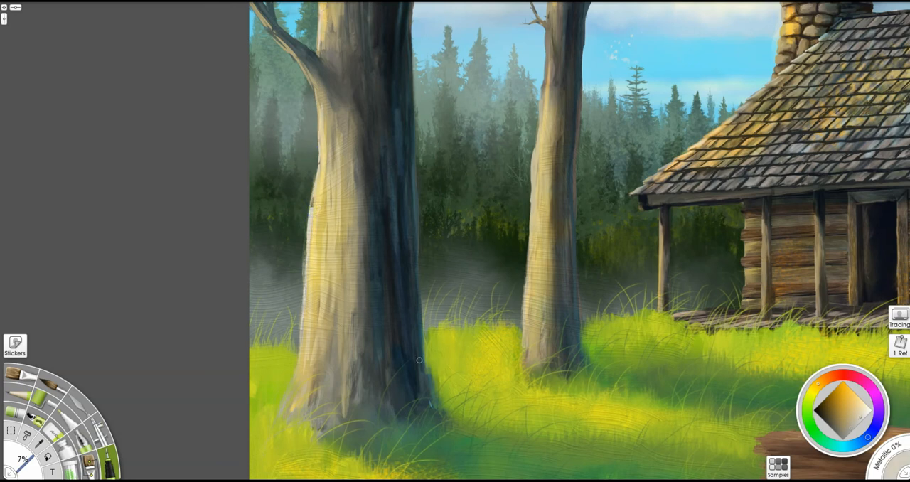
left_click_drag(431, 348, 438, 377)
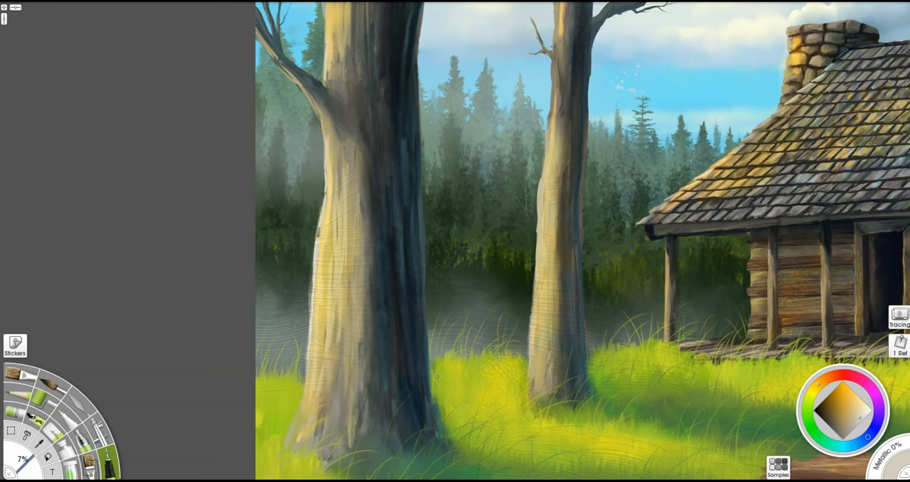
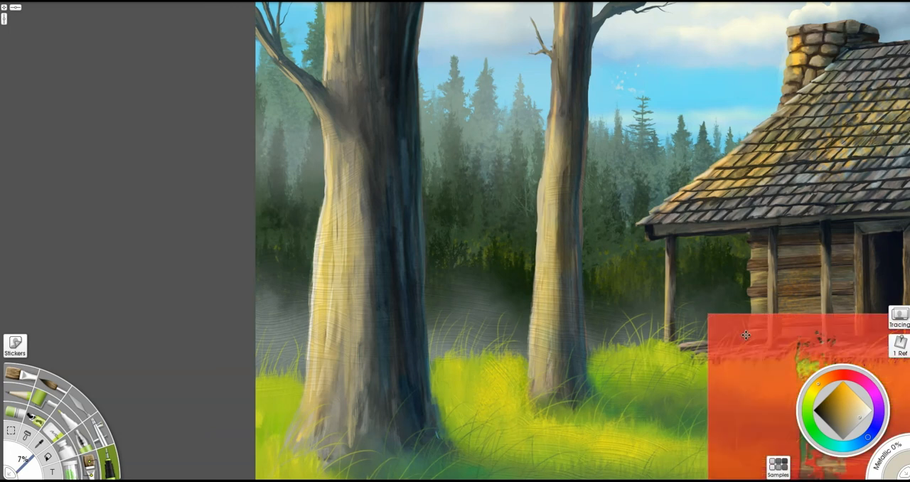
- Lay the bark stencil over the large trunk's lower sunlit side and paint pale bark patches through it with the brush
left_click_drag(745, 335, 258, 205)
left_click_drag(299, 184, 192, 183)
left_click_drag(373, 299, 363, 302)
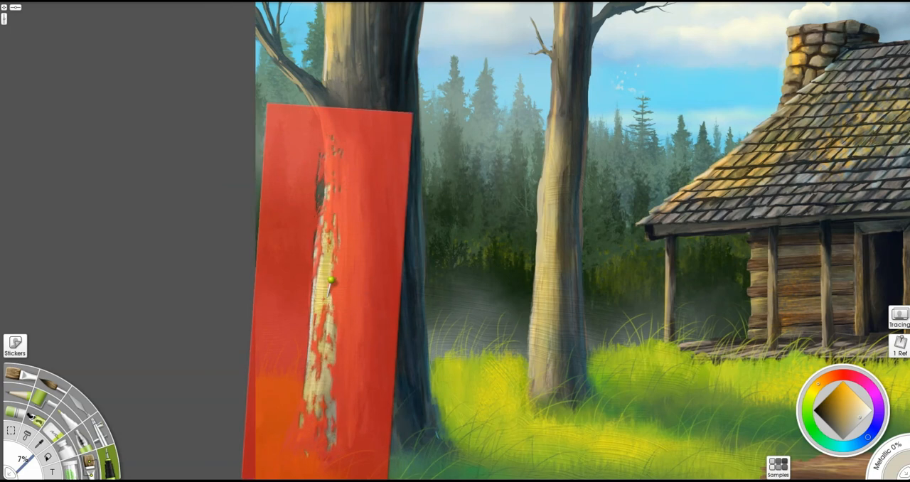
key("b")
mouse_move(313, 405)
left_mouse_down()
mouse_move(319, 308)
mouse_move(341, 213)
mouse_move(334, 185)
left_mouse_up()
left_click_drag(360, 355, 356, 383)
left_click_drag(308, 426, 315, 367)
key("ctrl+z")
mouse_move(310, 435)
left_mouse_down()
mouse_move(306, 370)
mouse_move(324, 362)
left_mouse_up()
mouse_move(362, 323)
left_mouse_down()
mouse_move(475, 220)
mouse_move(382, 207)
mouse_move(349, 294)
mouse_move(334, 177)
left_mouse_up()
mouse_move(377, 236)
left_mouse_down()
mouse_move(386, 283)
mouse_move(445, 315)
mouse_move(401, 314)
mouse_move(412, 404)
left_mouse_up()
left_click_drag(413, 354, 403, 370)
left_click_drag(351, 386, 357, 285)
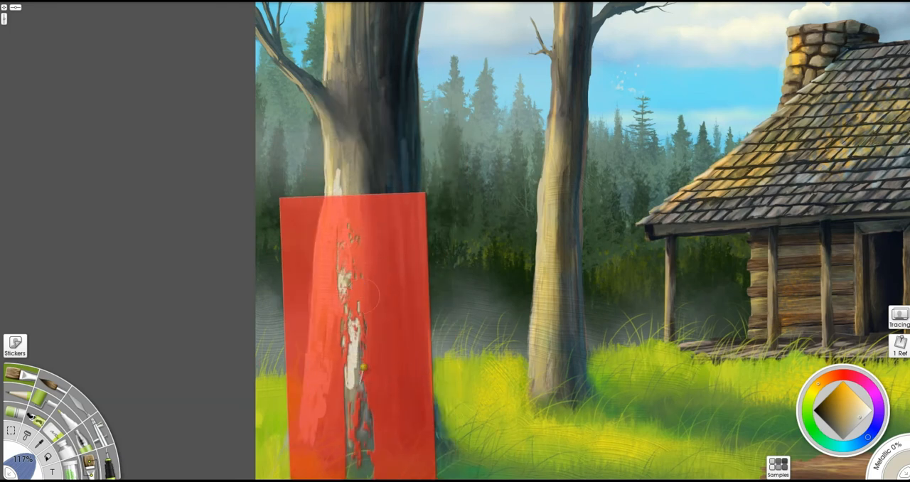
- Shift the stencil up the large trunk and paint pale bark patches along its middle and upper sunlit side
mouse_move(358, 335)
left_mouse_down()
mouse_move(352, 396)
mouse_move(363, 421)
left_mouse_up()
mouse_move(391, 314)
left_mouse_down()
mouse_move(427, 268)
mouse_move(363, 270)
left_mouse_up()
left_click_drag(328, 329, 336, 389)
mouse_move(362, 299)
left_mouse_down()
mouse_move(528, 173)
mouse_move(384, 181)
left_mouse_up()
left_click_drag(361, 277, 349, 195)
mouse_move(384, 223)
left_mouse_down()
mouse_move(419, 296)
mouse_move(368, 195)
left_mouse_up()
mouse_move(343, 273)
left_mouse_down()
mouse_move(337, 138)
mouse_move(336, 183)
left_mouse_up()
mouse_move(381, 207)
left_mouse_down()
mouse_move(538, 285)
mouse_move(424, 168)
left_mouse_up()
left_click_drag(532, 183, 550, 352)
left_click_drag(441, 347, 399, 239)
mouse_move(356, 205)
left_mouse_down()
mouse_move(366, 152)
mouse_move(369, 245)
left_mouse_up()
mouse_move(409, 286)
left_mouse_down()
mouse_move(433, 205)
mouse_move(427, 189)
left_mouse_up()
mouse_move(382, 213)
left_mouse_down()
mouse_move(381, 182)
mouse_move(372, 235)
mouse_move(652, 366)
mouse_move(406, 221)
left_mouse_up()
left_click_drag(360, 188, 354, 150)
- Move the bark stencil onto the smaller trunk and paint pale bark patches near its top with a 79% brush
mouse_move(403, 223)
left_mouse_down()
mouse_move(661, 319)
mouse_move(589, 362)
mouse_move(620, 380)
left_mouse_up()
mouse_move(568, 366)
left_mouse_down()
mouse_move(522, 376)
mouse_move(567, 293)
mouse_move(662, 291)
mouse_move(628, 234)
mouse_move(630, 284)
mouse_move(627, 276)
left_mouse_up()
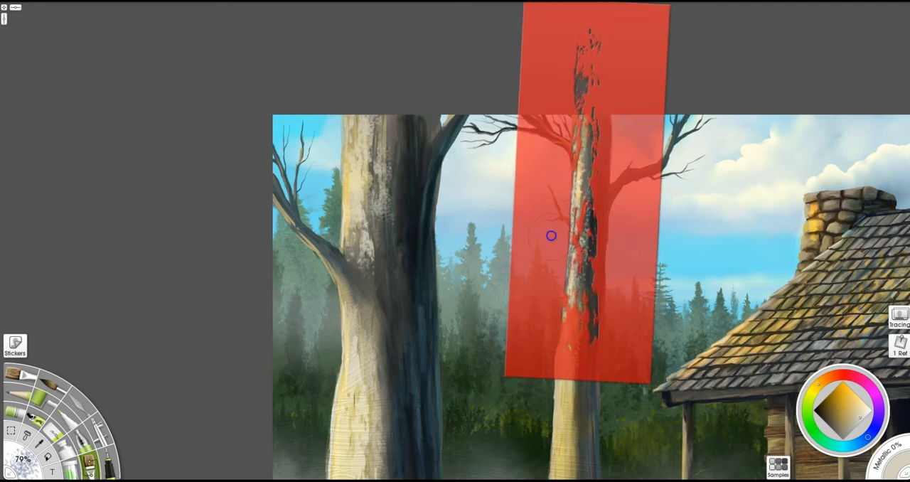
left_click_drag(586, 127, 583, 156)
mouse_move(613, 314)
left_mouse_down()
mouse_move(772, 365)
mouse_move(626, 215)
left_mouse_up()
left_click_drag(596, 114, 587, 148)
left_click_drag(641, 42, 644, 241)
left_click_drag(629, 292, 629, 328)
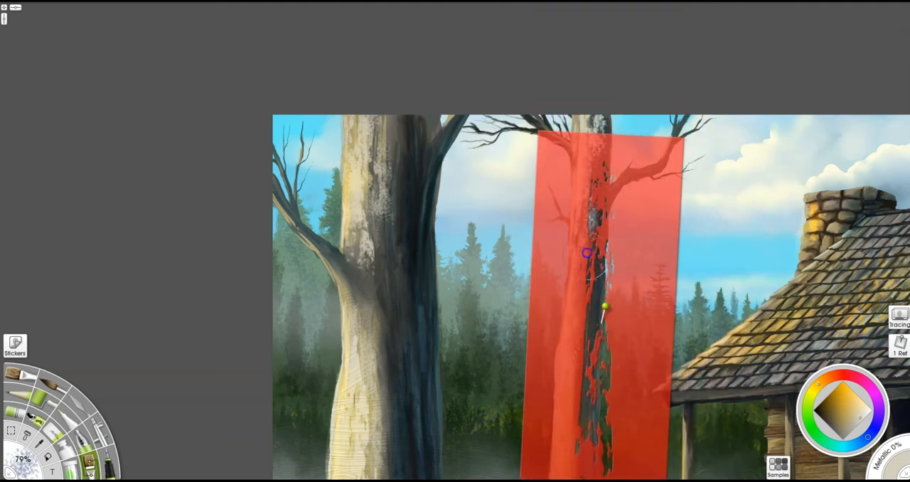
- Work the stencil down the smaller trunk, adding pale bark patches to its base, and move the stencil clear of it
left_click_drag(645, 263, 601, 320)
left_click_drag(701, 370, 733, 182)
left_click_drag(627, 326, 640, 363)
left_click_drag(591, 193, 646, 368)
left_click_drag(660, 278, 661, 245)
mouse_move(613, 260)
left_mouse_down()
mouse_move(606, 234)
mouse_move(620, 187)
mouse_move(614, 306)
left_mouse_up()
mouse_move(663, 283)
left_mouse_down()
mouse_move(707, 267)
mouse_move(768, 267)
left_mouse_up()
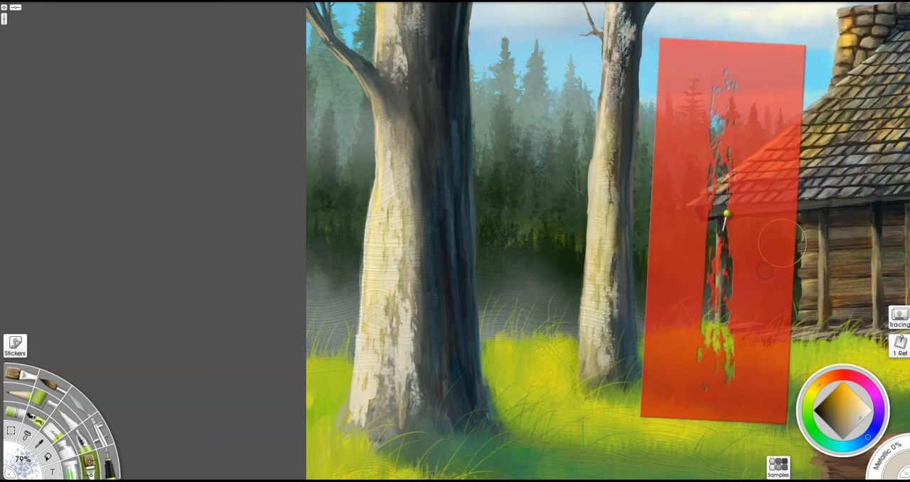
- Flip the bark stencil, sample the large trunk's dark blue, and paint bluish bark patches on the smaller trunk's shadowed side
scroll(782, 243, "down", 4)
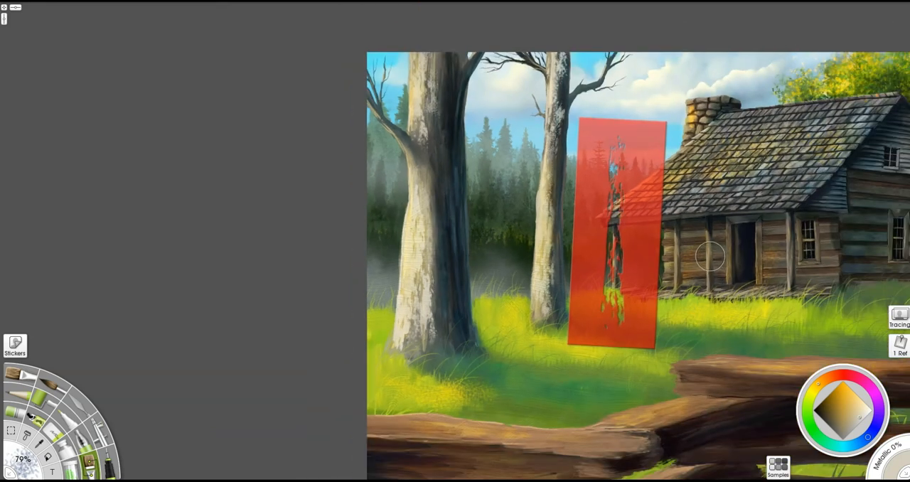
right_click(642, 253)
left_click(675, 295)
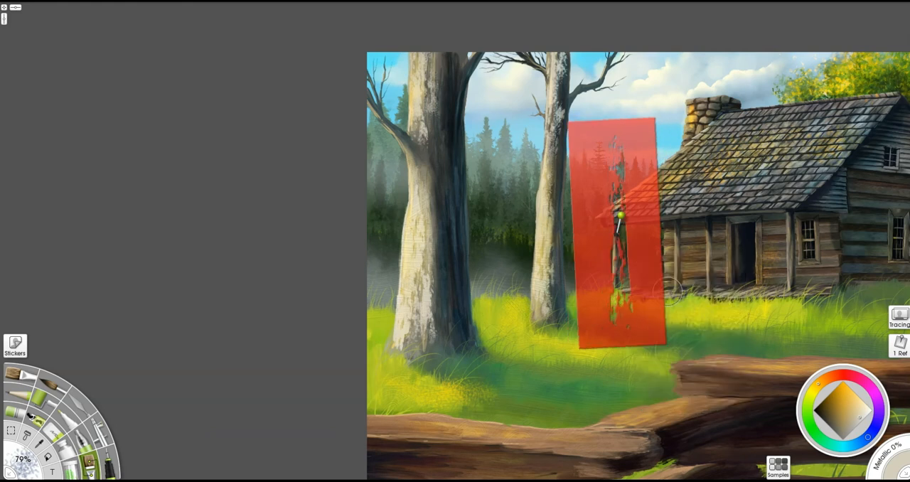
left_click_drag(652, 288, 590, 296)
scroll(500, 270, "up", 4)
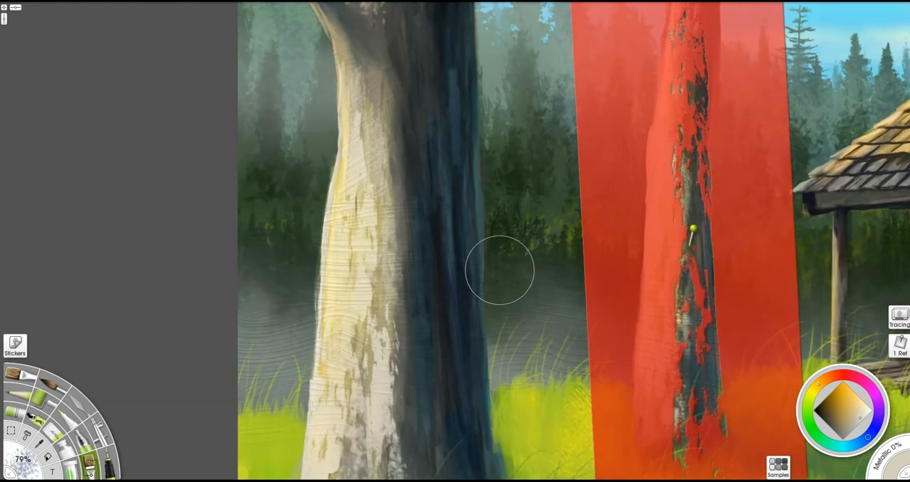
left_click(453, 260, "alt")
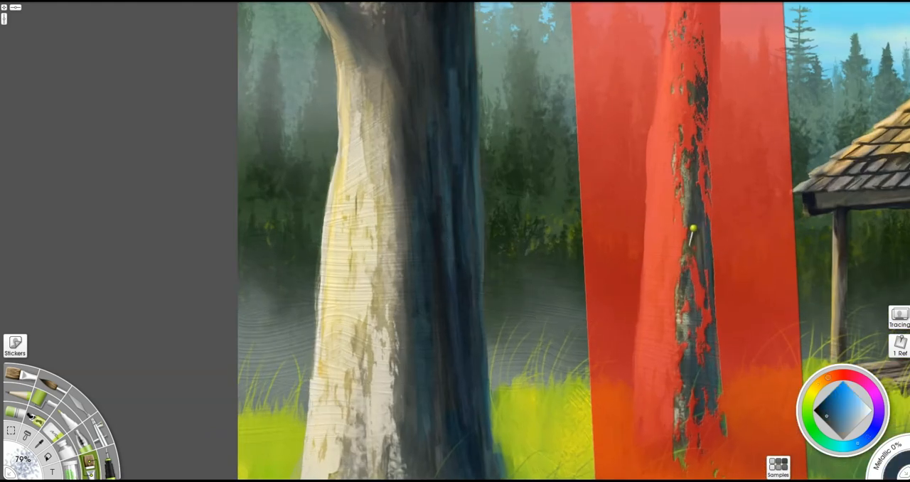
mouse_move(692, 302)
left_mouse_down()
mouse_move(701, 55)
mouse_move(697, 238)
left_mouse_up()
left_click_drag(693, 397, 700, 421)
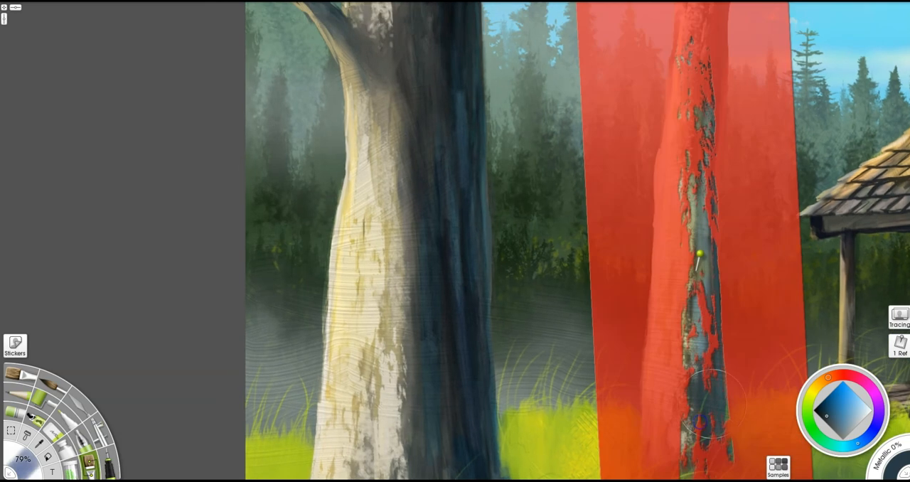
- Place the stencil over the large trunk's shadowed side and paint cool blue bark patches through it
mouse_move(750, 350)
left_mouse_down()
mouse_move(507, 307)
mouse_move(492, 334)
left_mouse_up()
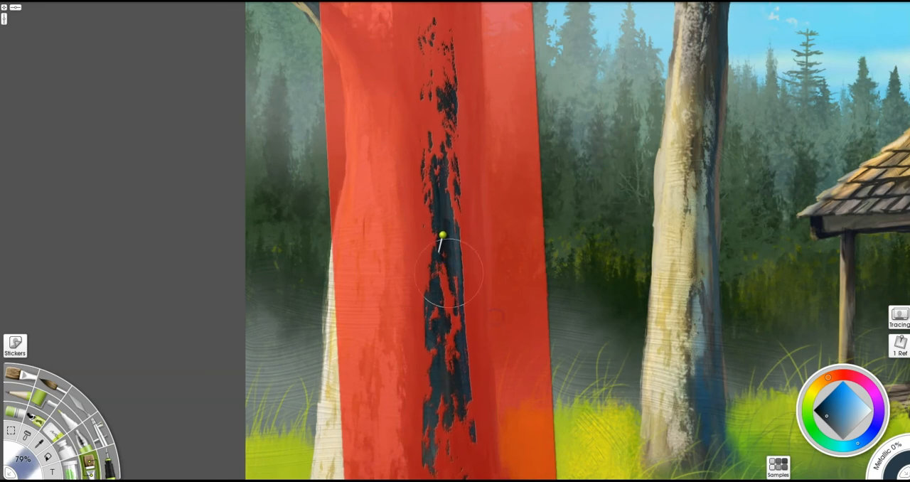
mouse_move(517, 261)
left_mouse_down()
mouse_move(818, 246)
mouse_move(535, 273)
left_mouse_up()
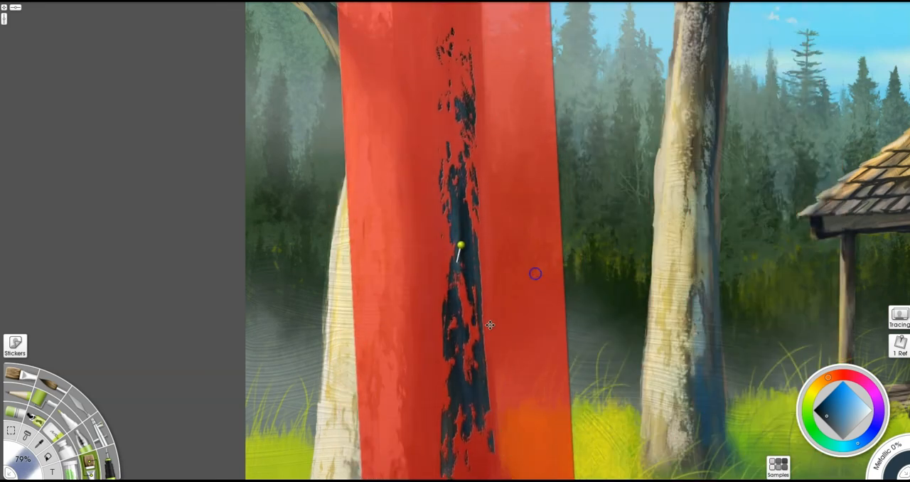
left_click_drag(466, 412, 467, 262)
left_click_drag(520, 353, 838, 266)
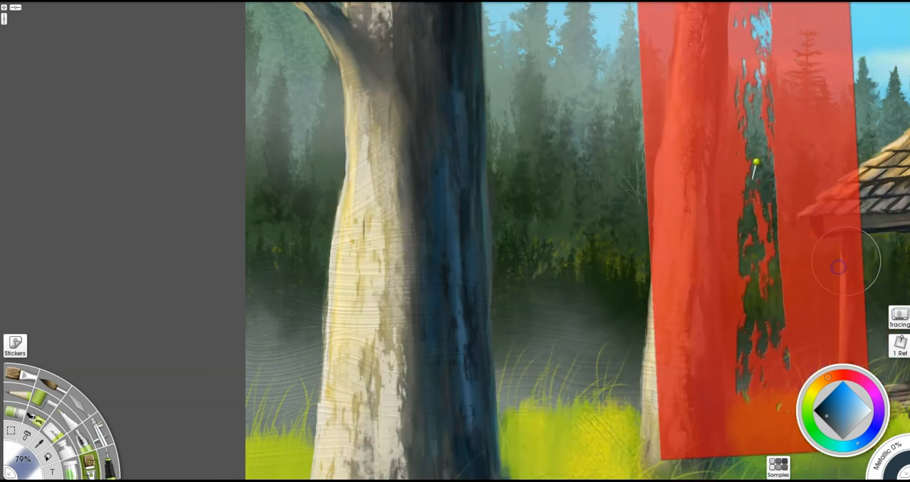
- Move the bark stencil away from the trees and remove it from the canvas
scroll(762, 158, "down", 3)
mouse_move(632, 286)
left_mouse_down()
mouse_move(827, 270)
mouse_move(614, 265)
mouse_move(603, 270)
mouse_move(603, 287)
mouse_move(577, 280)
mouse_move(573, 263)
left_mouse_up()
left_click_drag(594, 139, 817, 206)
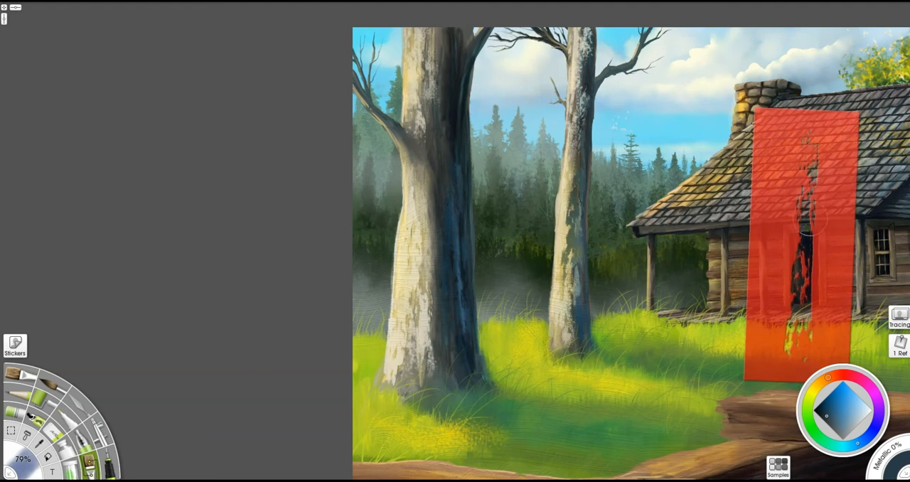
right_click(778, 242)
left_click(799, 367)
left_click_drag(802, 302, 503, 287)
left_click_drag(564, 303, 590, 305)
scroll(592, 290, "down", 1)
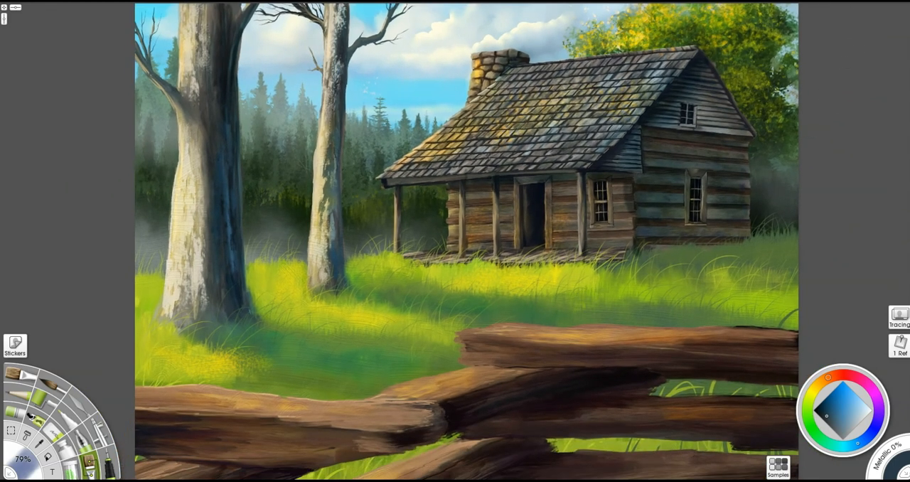
- Bring a stencil onto the foreground fence and fit it as a long narrow strip along the diagonal rail
scroll(767, 80, "down", 1)
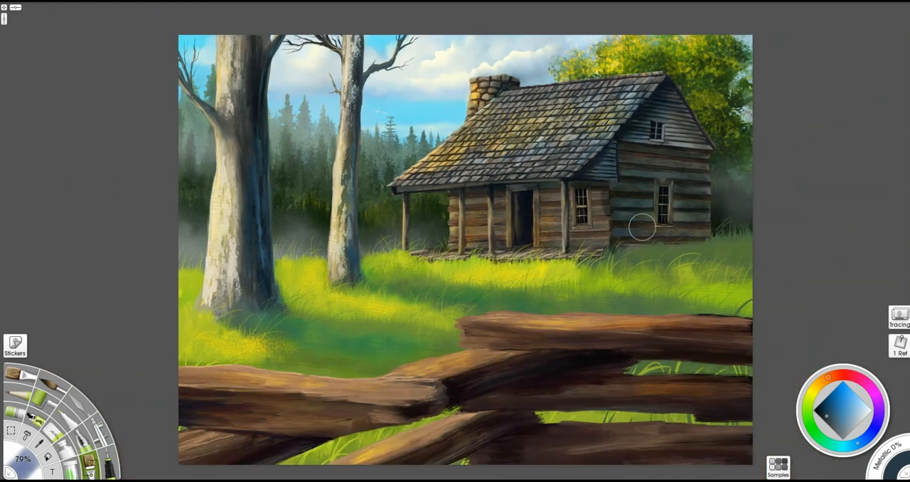
scroll(642, 226, "up", 2)
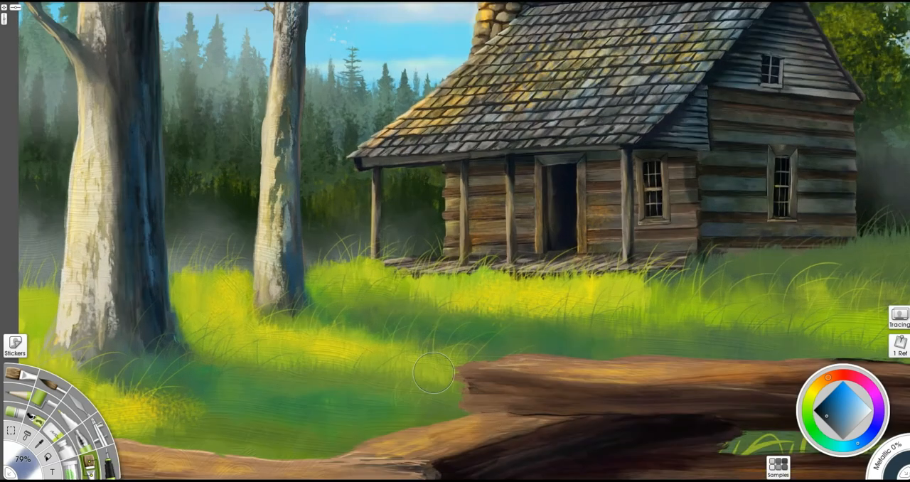
left_click_drag(514, 431, 625, 308)
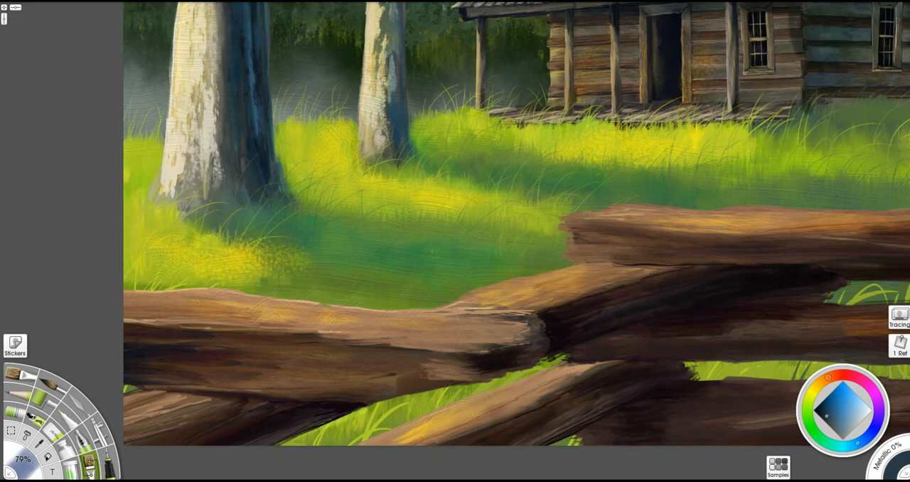
left_click_drag(576, 480, 576, 457)
left_click_drag(634, 397, 656, 468)
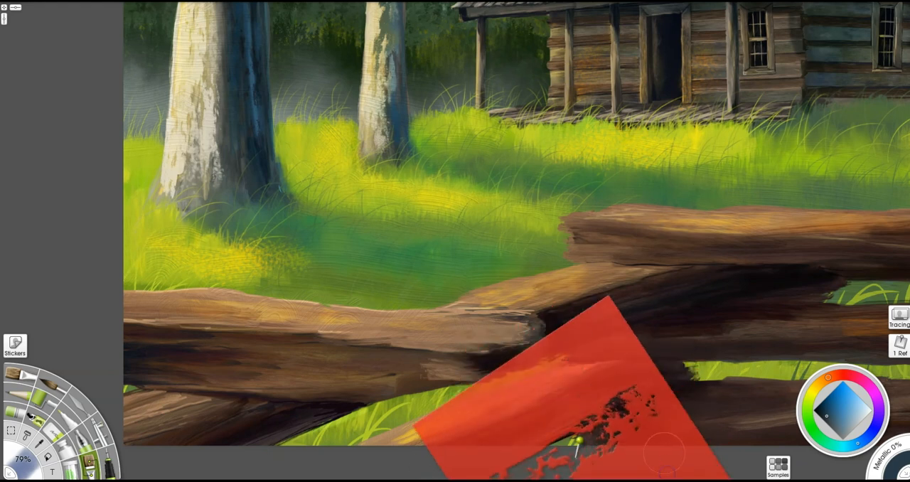
left_click_drag(615, 417, 446, 416)
left_click_drag(647, 424, 535, 304)
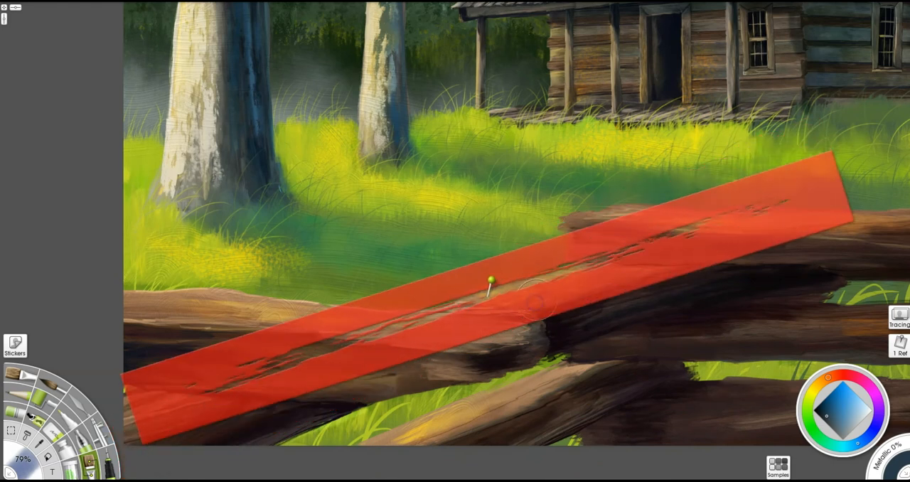
- Sample the golden tone from the lower rail and paint golden wood grain through the stencil on the diagonal rail
left_click(448, 421, "alt")
left_click_drag(553, 304, 625, 278)
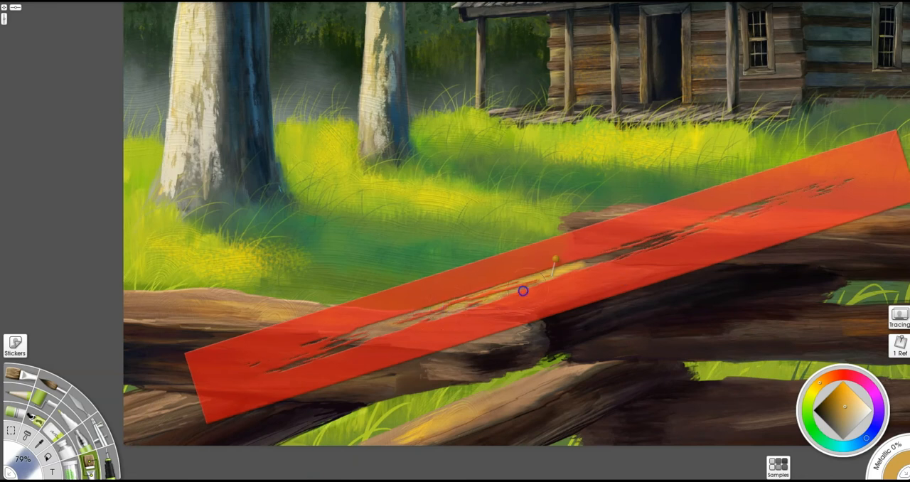
left_click_drag(532, 304, 842, 262)
- Turn the stencil along the upper right fence rail and sample a dark brown for its wood grain
left_click_drag(627, 260, 606, 236)
mouse_move(660, 245)
left_mouse_down()
mouse_move(532, 339)
mouse_move(695, 248)
mouse_move(690, 238)
mouse_move(626, 275)
mouse_move(664, 277)
mouse_move(721, 242)
mouse_move(804, 260)
left_mouse_up()
left_click(568, 315, "alt")
left_click(684, 266, "alt")
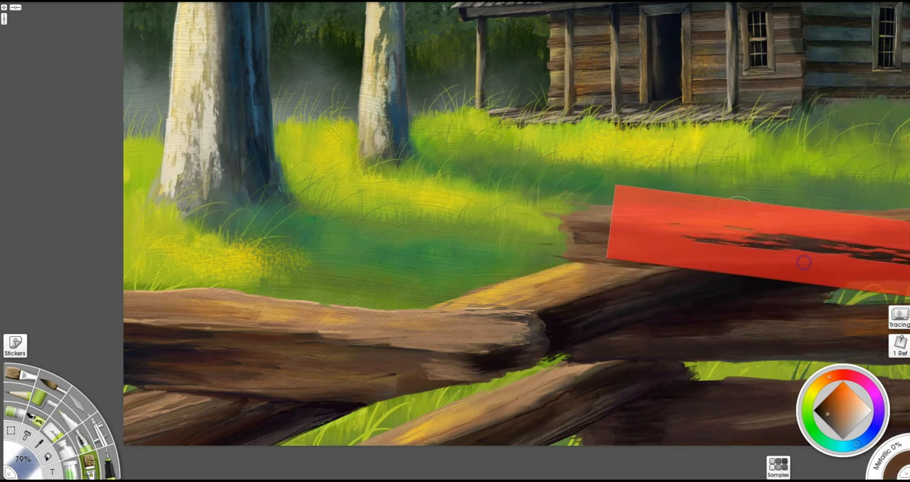
- Align the stencil with the left fence rail, sample its tan brown, and paint wood grain along the rail's top
key("e")
left_click_drag(560, 201, 205, 299)
left_click_drag(549, 337, 589, 343)
key("e")
key("ctrl+z")
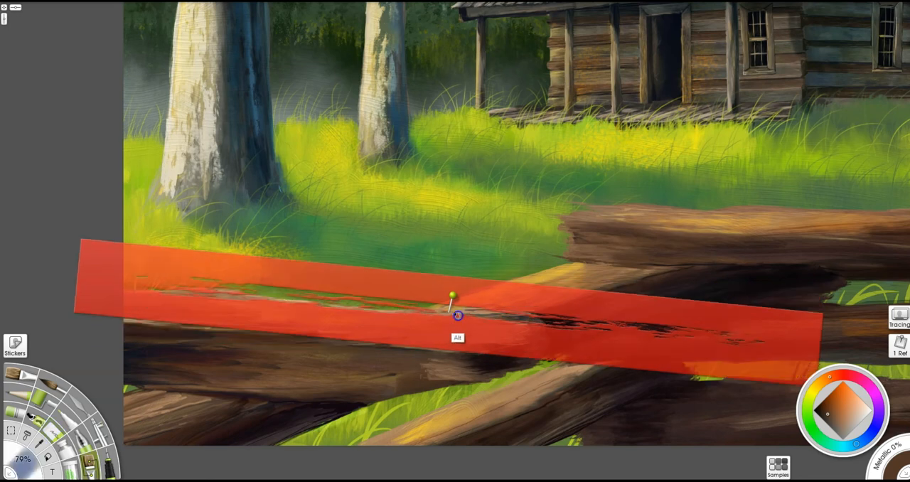
key("ctrl+y")
left_click(480, 314, "alt")
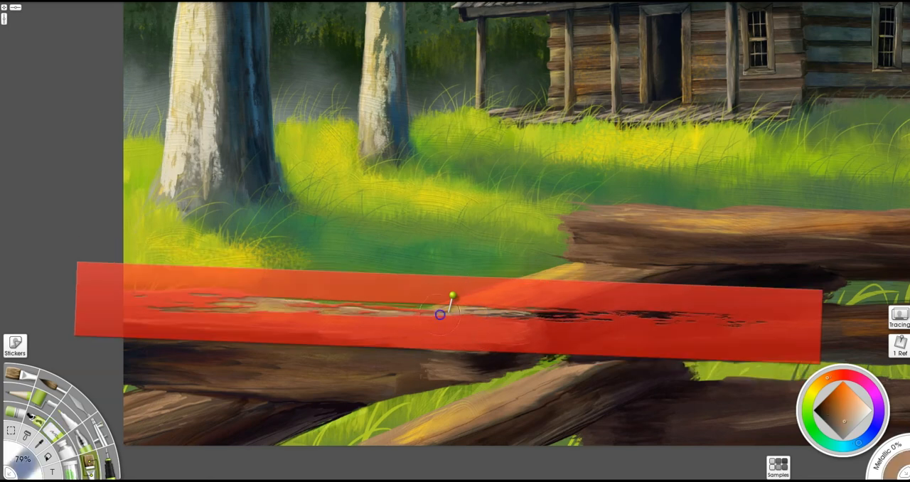
left_click_drag(213, 309, 538, 314)
left_click_drag(555, 345, 481, 361)
mouse_move(391, 348)
left_mouse_down()
mouse_move(410, 328)
mouse_move(630, 451)
mouse_move(526, 335)
left_mouse_up()
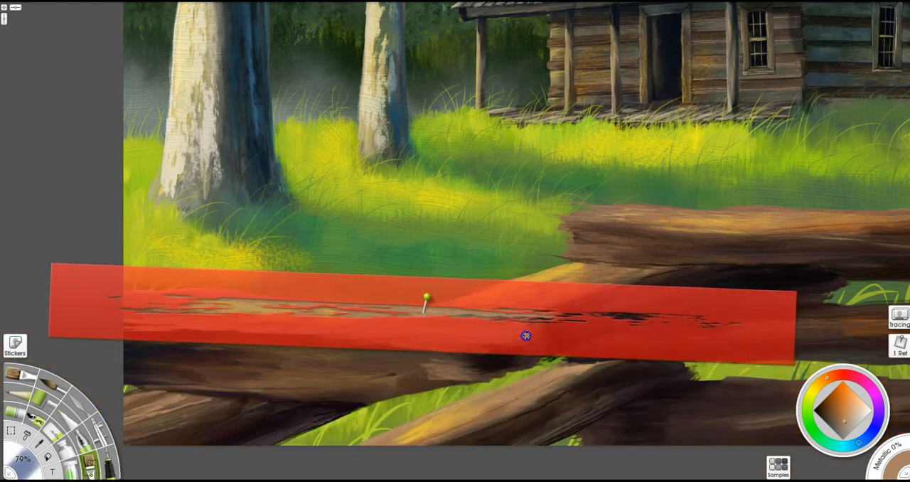
left_click(328, 387, "alt")
mouse_move(362, 311)
left_mouse_down()
mouse_move(343, 313)
mouse_move(524, 309)
mouse_move(208, 305)
left_mouse_up()
- Angle the stencil along the lowest diagonal rail and sample a dark reddish brown for its wood grain
left_click_drag(415, 337, 628, 269)
left_click_drag(655, 388, 624, 294)
mouse_move(717, 192)
left_mouse_down()
mouse_move(713, 149)
mouse_move(696, 124)
mouse_move(569, 286)
mouse_move(544, 288)
mouse_move(543, 299)
left_mouse_up()
left_click(487, 203, "alt")
left_click_drag(363, 346, 512, 280)
left_click(440, 270, "alt")
mouse_move(569, 259)
left_mouse_down()
mouse_move(533, 270)
mouse_move(561, 258)
left_mouse_up()
left_click(571, 277, "alt")
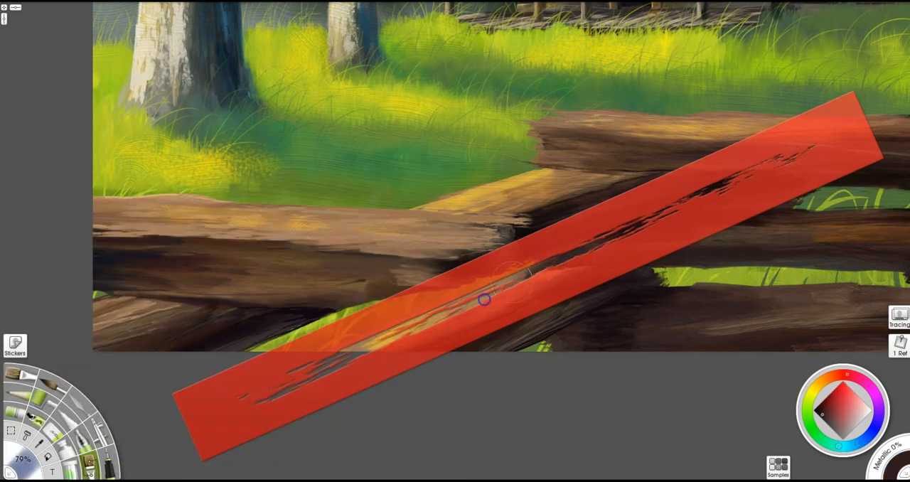
mouse_move(505, 313)
left_mouse_down()
mouse_move(612, 345)
mouse_move(494, 311)
left_mouse_up()
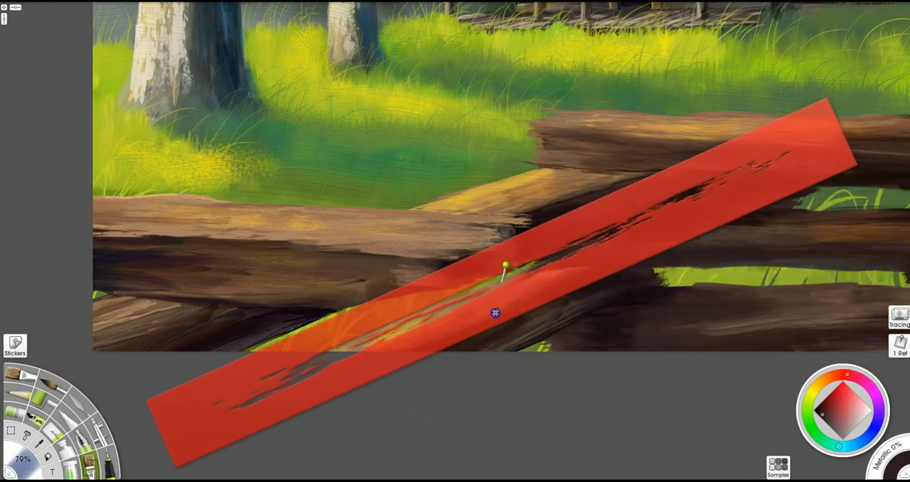
- Sample a tan wood tone to finish the rail grain and remove the stencil from the canvas
left_click(397, 279, "alt")
left_click_drag(321, 361, 522, 409)
key("ctrl+minus")
right_click(630, 288)
left_click(656, 412)
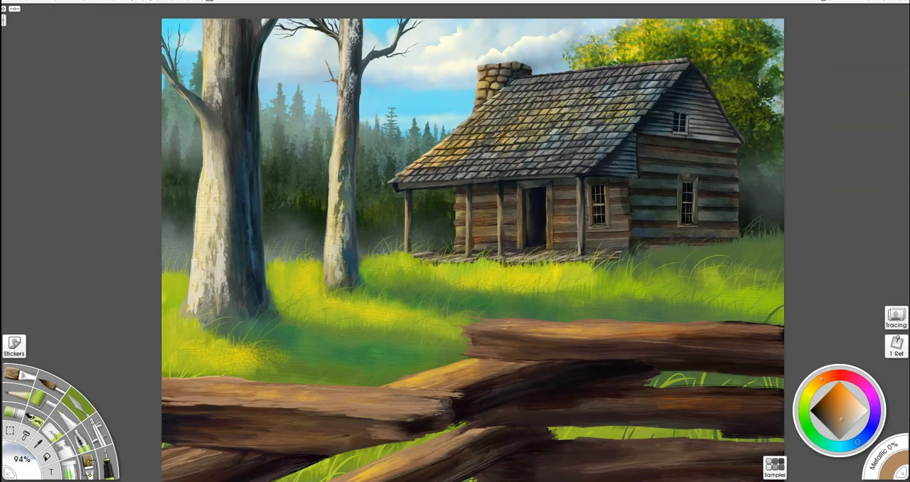
- Sample meadow greens and draw thin grass blades in front of the lower fence rails with the 7% pen
left_click(421, 353, "alt")
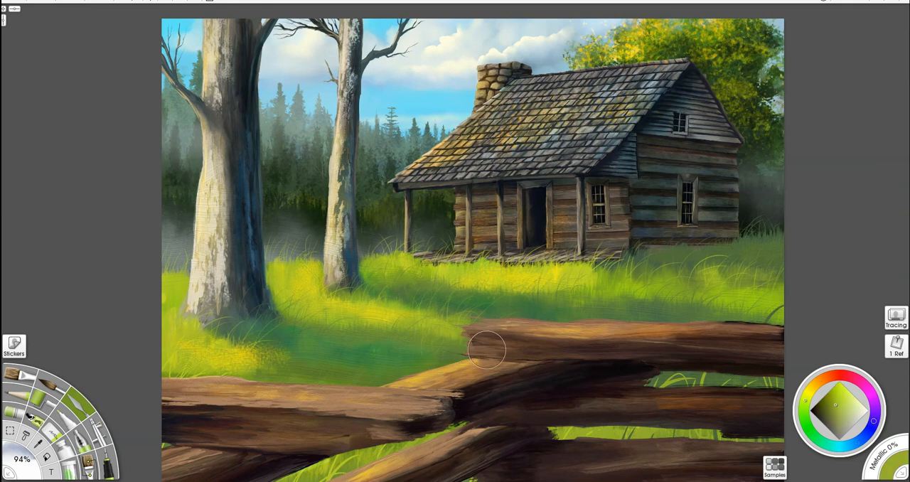
key("i")
left_click_drag(641, 410, 626, 274)
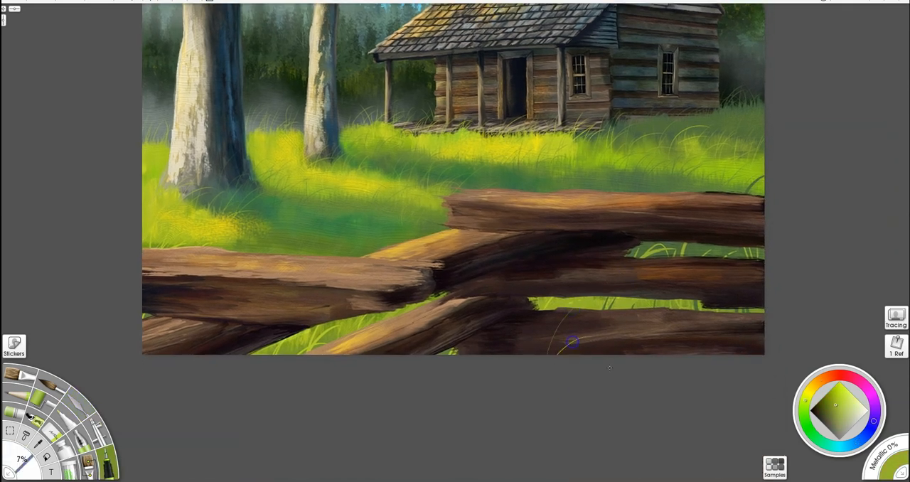
left_click(647, 182, "alt")
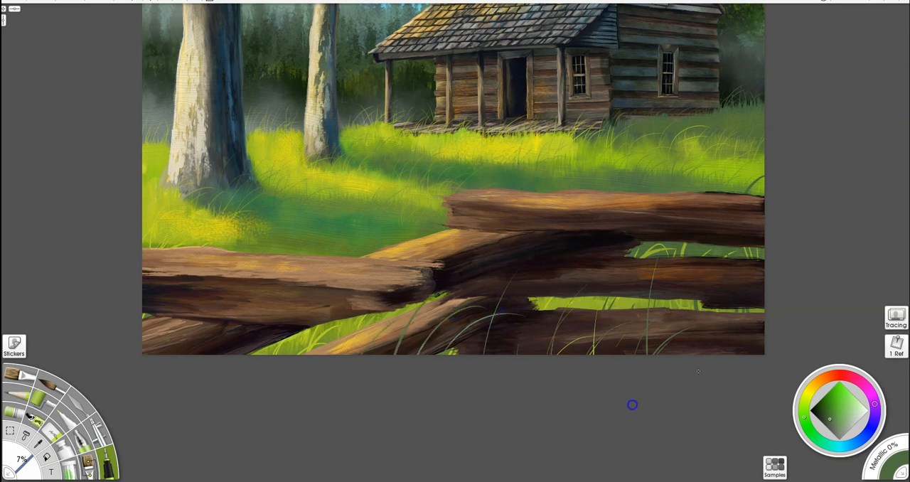
- Draw dark green grass blades over the left rails and near-black green blades in front of the right rails
left_click_drag(235, 353, 278, 260)
left_click_drag(249, 353, 327, 317)
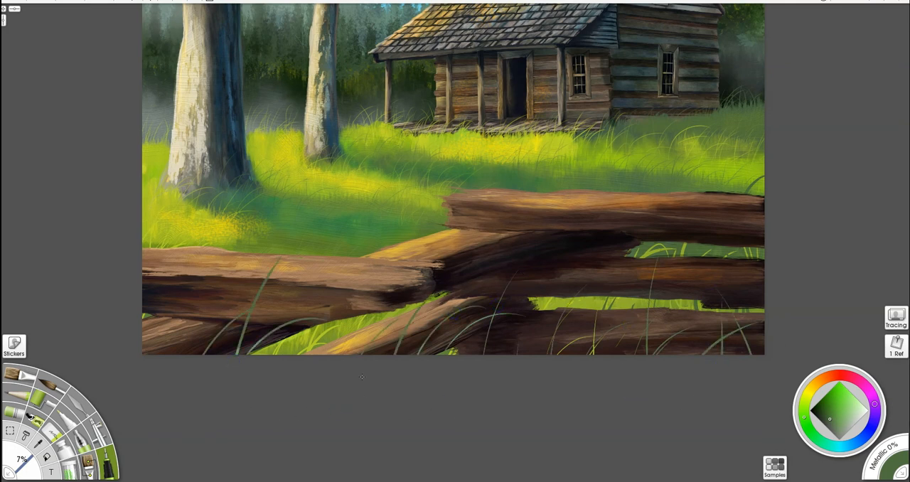
left_click_drag(622, 370, 609, 414)
left_click_drag(599, 370, 640, 344)
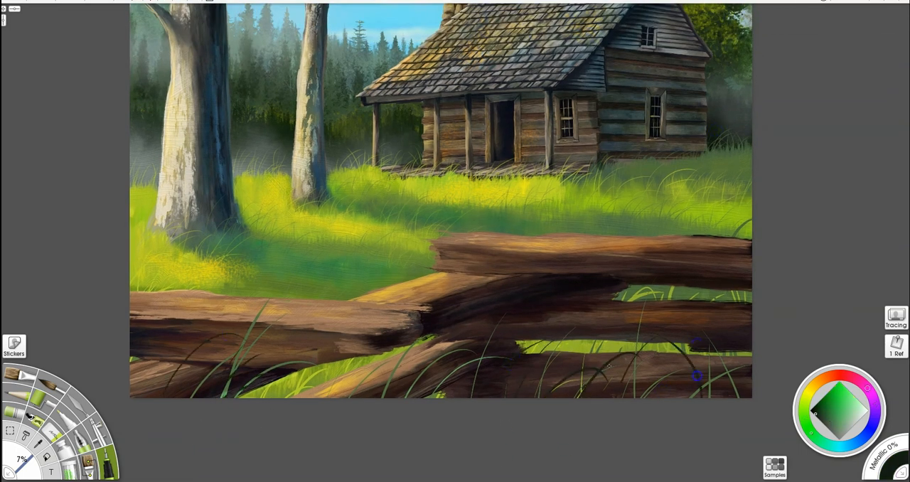
- Sample a pale tone from the clouds with the 79% brush and scatter small light flecks over the meadow grass
left_click_drag(439, 263, 551, 330)
key("u")
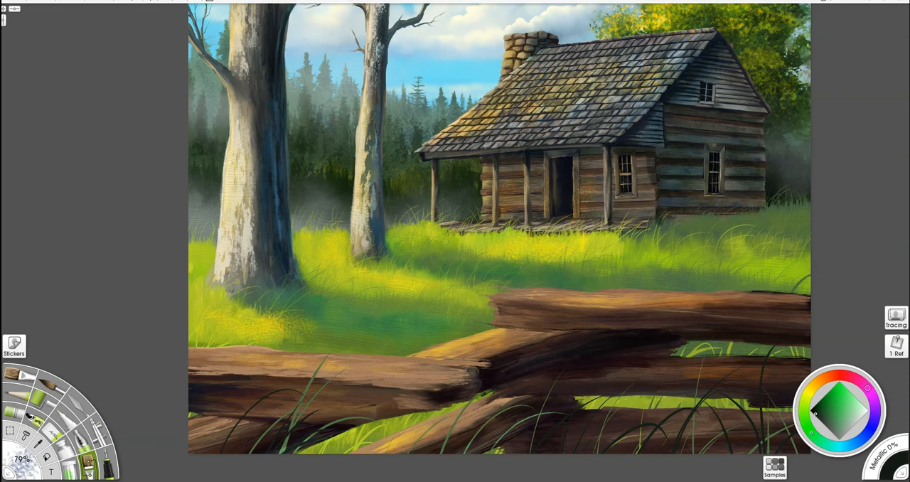
left_click(472, 37, "alt")
left_click(448, 302)
left_click(239, 331)
left_click(722, 241)
left_click(674, 233)
left_click(636, 285)
- Add larger pale flecks in front of the right fence rails and a few small ones across the far grass
left_click_drag(594, 443, 676, 416)
left_click(628, 407)
left_click(609, 439)
left_click_drag(569, 262, 469, 255)
left_click(775, 244)
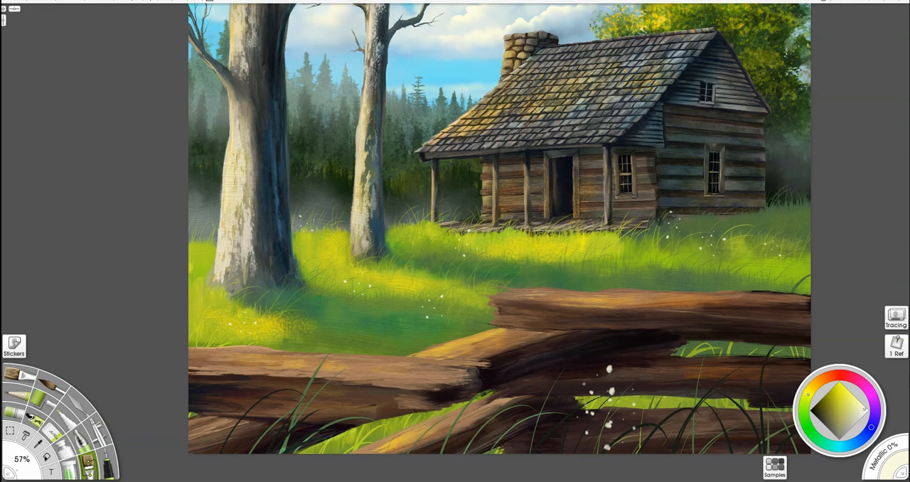
- Sample light blue from the sky and scatter small blue flecks over the left and right meadow grass
left_click(459, 68, "alt")
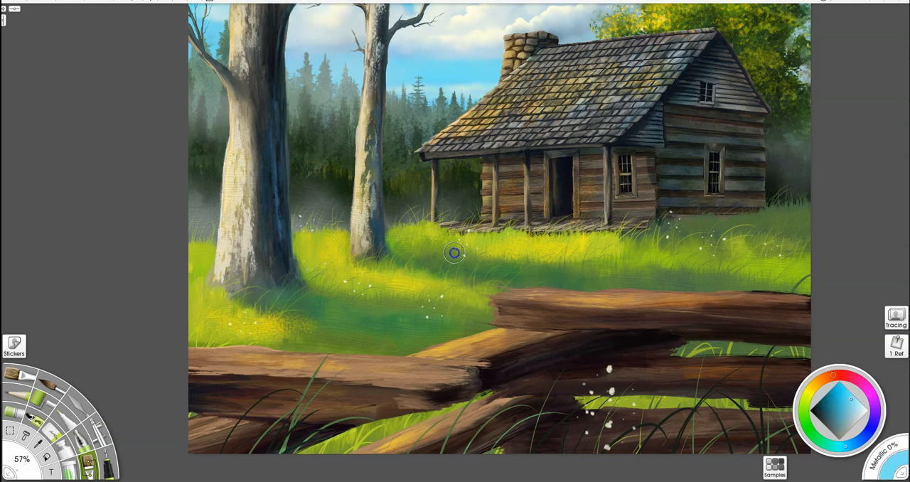
left_click_drag(182, 298, 189, 298)
left_click(197, 293)
left_click(771, 254)
left_click(702, 264)
left_click(533, 217)
- Choose a bright red and scatter red flecks over the meadow near the cabin, the dark grass and the tree bases
left_click(839, 379)
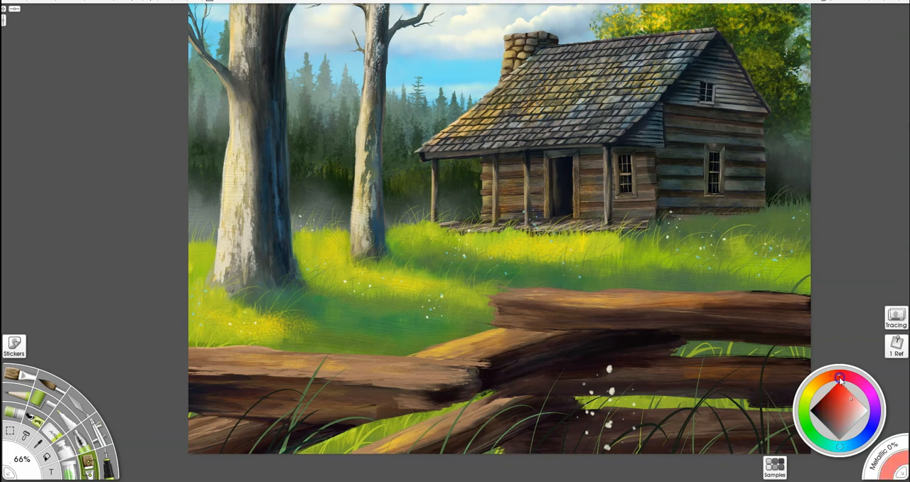
left_click_drag(612, 266, 630, 265)
left_click(646, 258)
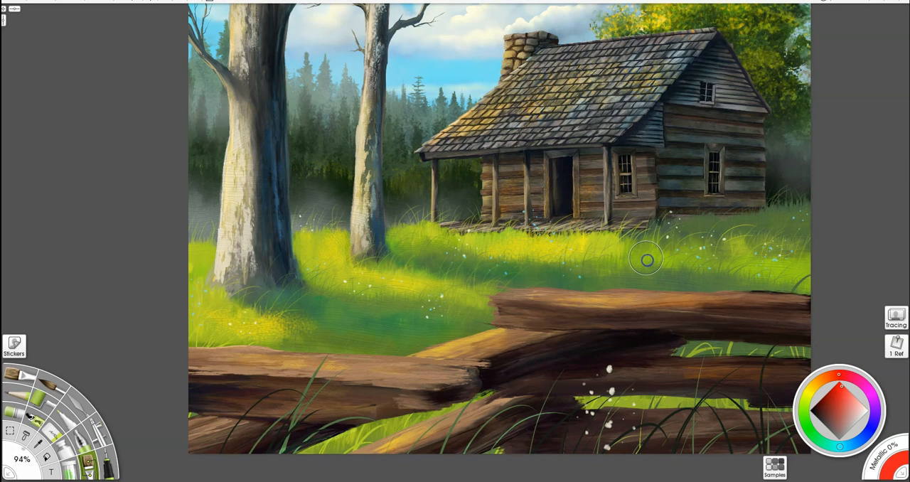
left_click(384, 312)
left_click(317, 234)
left_click(181, 243)
left_click(276, 320)
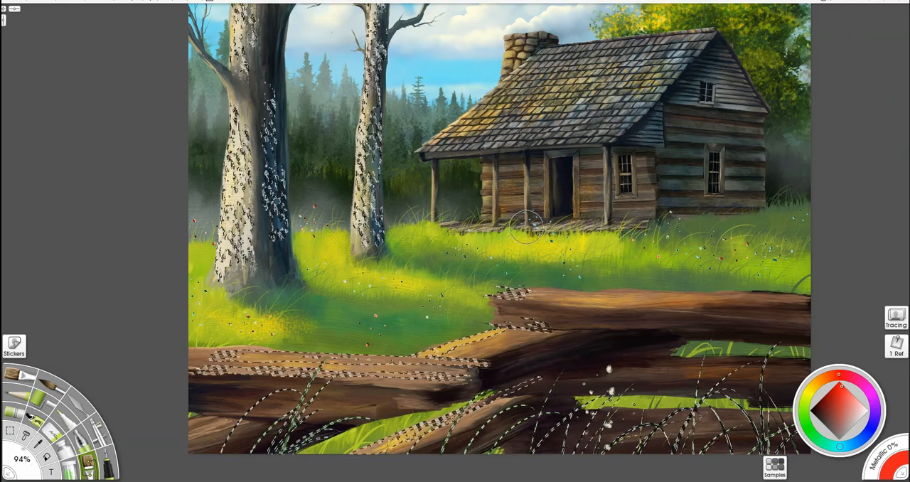
- Add yellow centres to the large pale flowers in front of the right fence rails with the 7% pen and clear the selection
scroll(455, 240, "up", 5)
left_click_drag(389, 337, 562, 223)
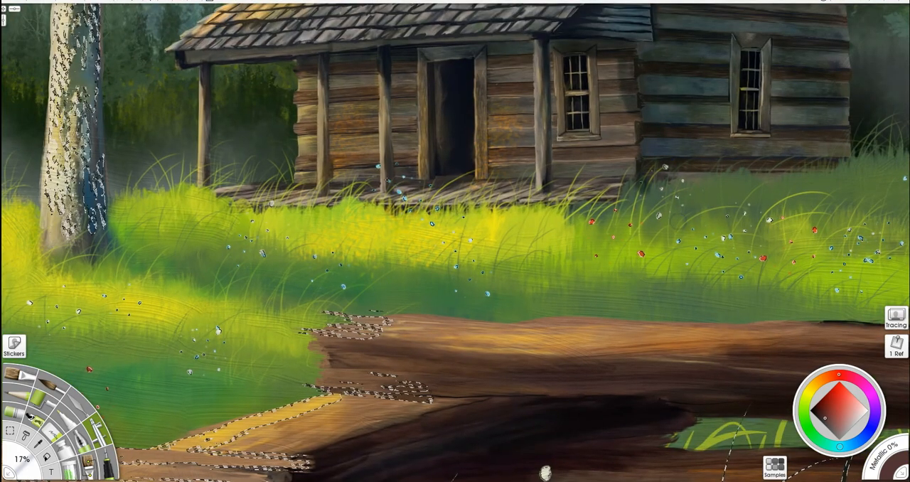
left_click_drag(423, 241, 626, 43)
left_click_drag(749, 178, 670, 134)
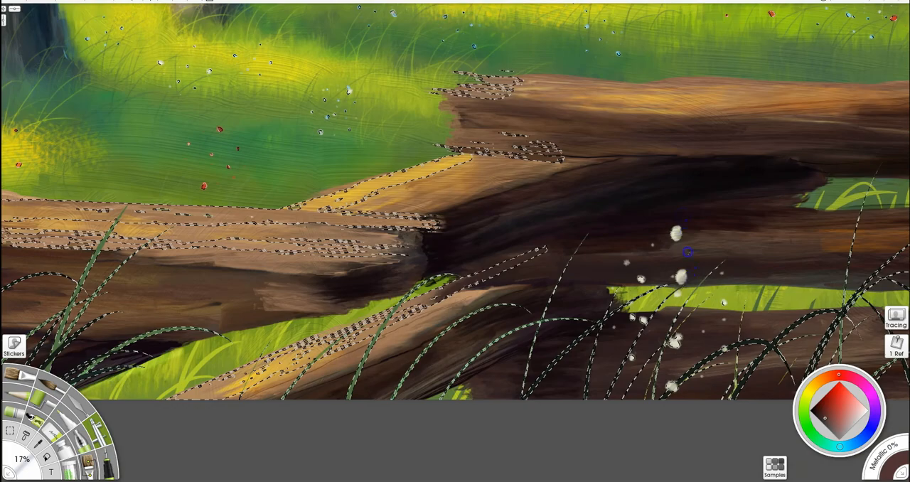
left_click(809, 392)
left_click(108, 462)
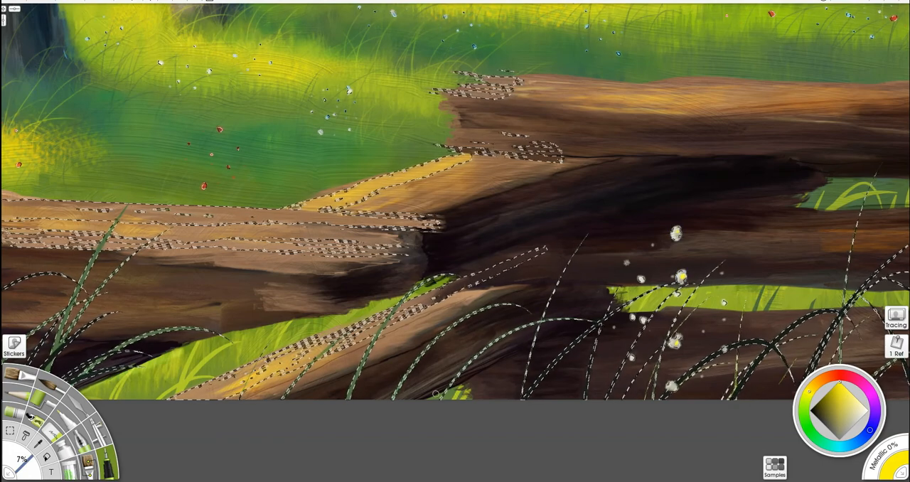
key("ctrl+d")
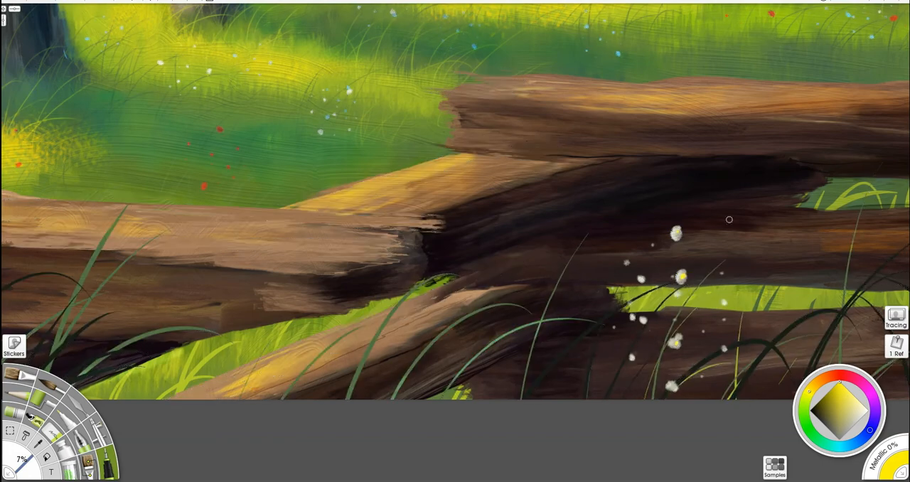
- Sample dark and mid greens from the grass and draw thin stems beneath the coloured meadow flecks
left_click(702, 363, "alt")
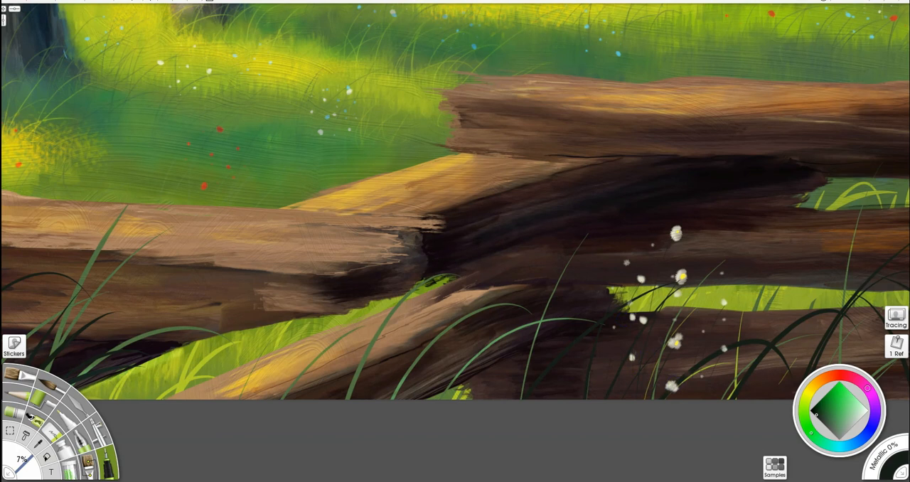
left_click_drag(309, 142, 462, 249)
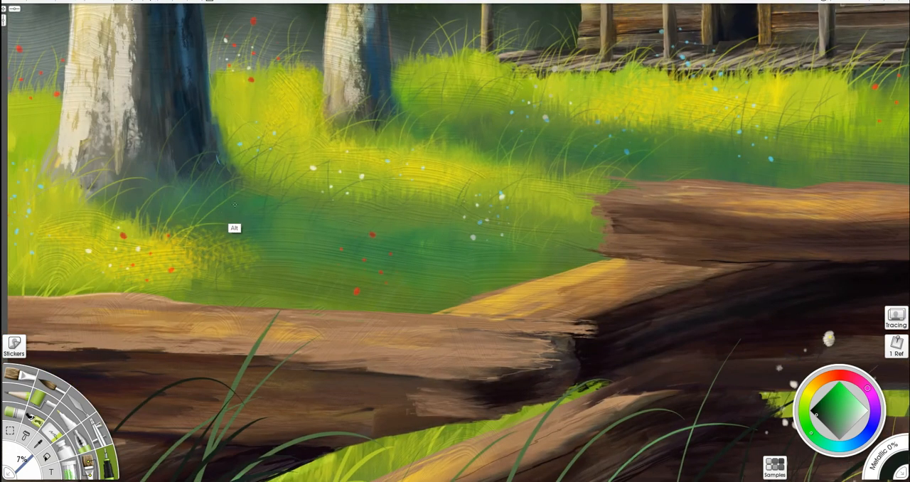
left_click(264, 207, "alt")
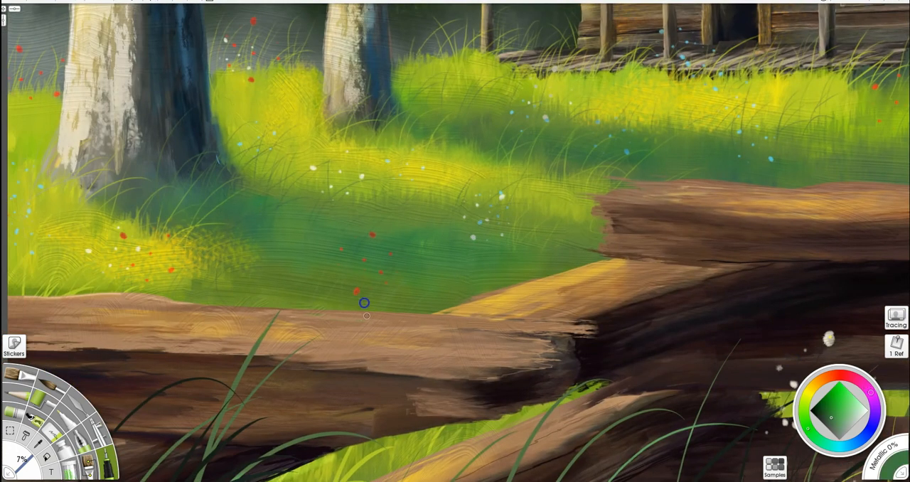
left_click(400, 279, "alt")
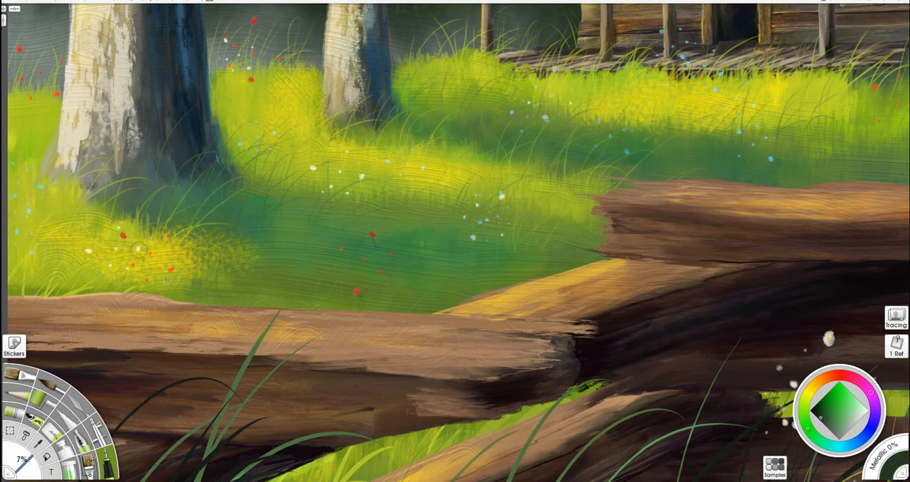
left_click_drag(739, 144, 472, 182)
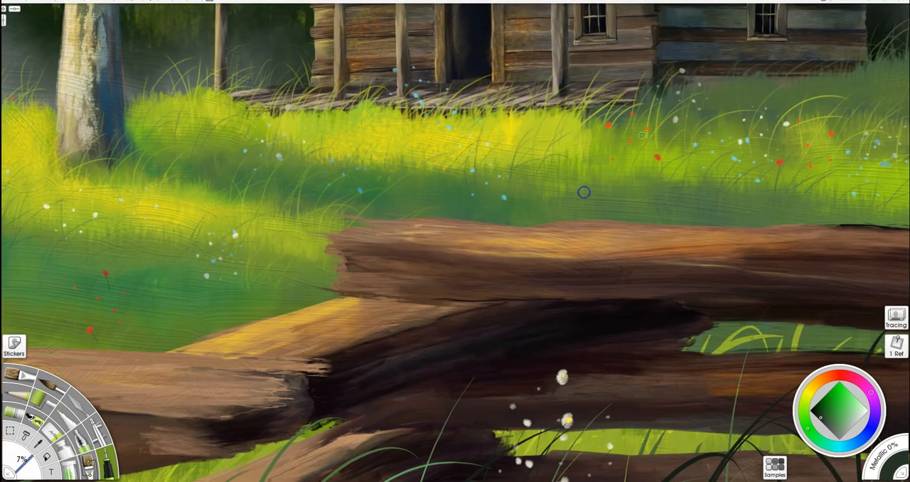
left_click(659, 187, "alt")
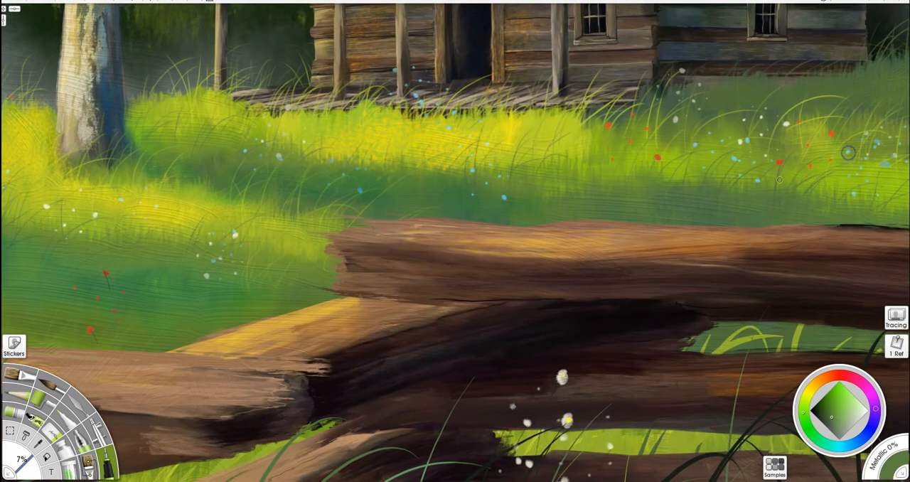
left_click_drag(494, 158, 860, 176)
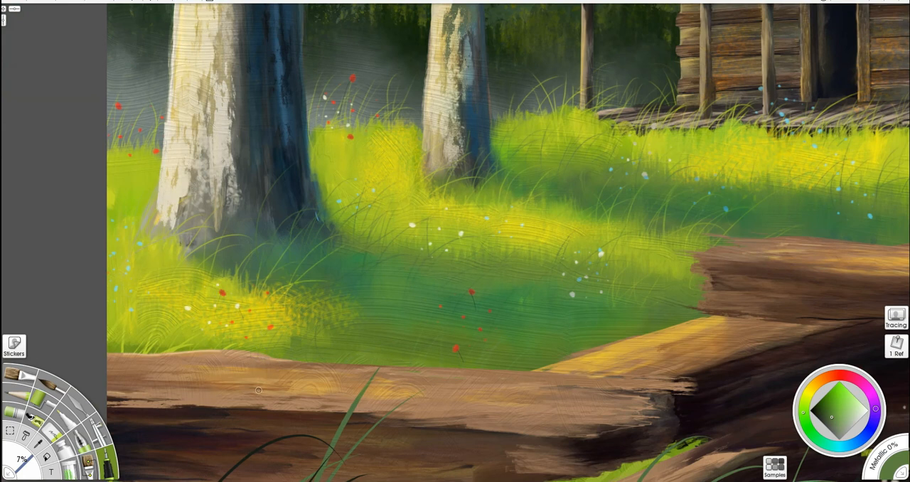
- Erase the thin stems beneath the red flecks in the dark grass and between the two trees
key("e")
left_click_drag(479, 315, 474, 304)
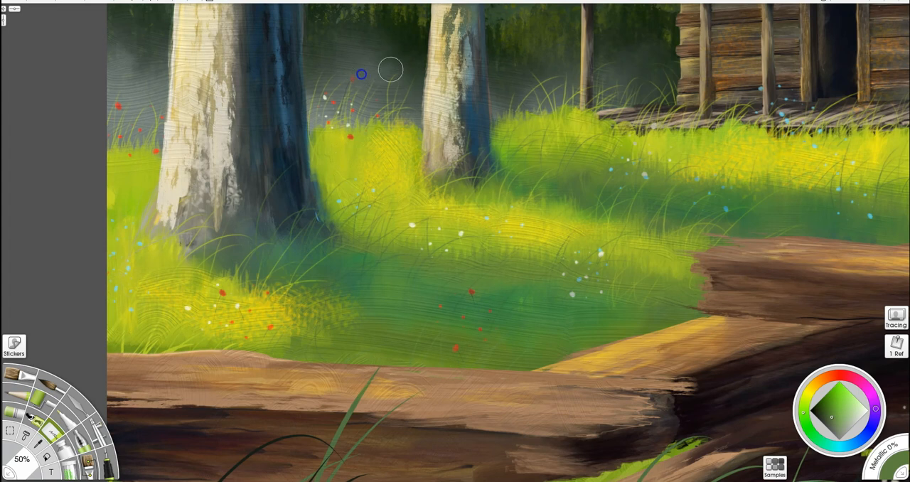
key("i")
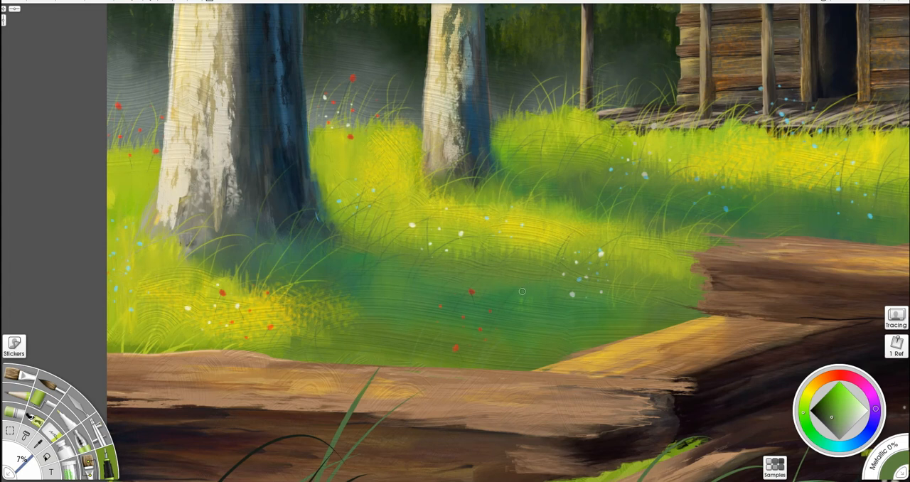
- Soften the coloured flecks across the meadow with the 94% palette knife
left_click(78, 404)
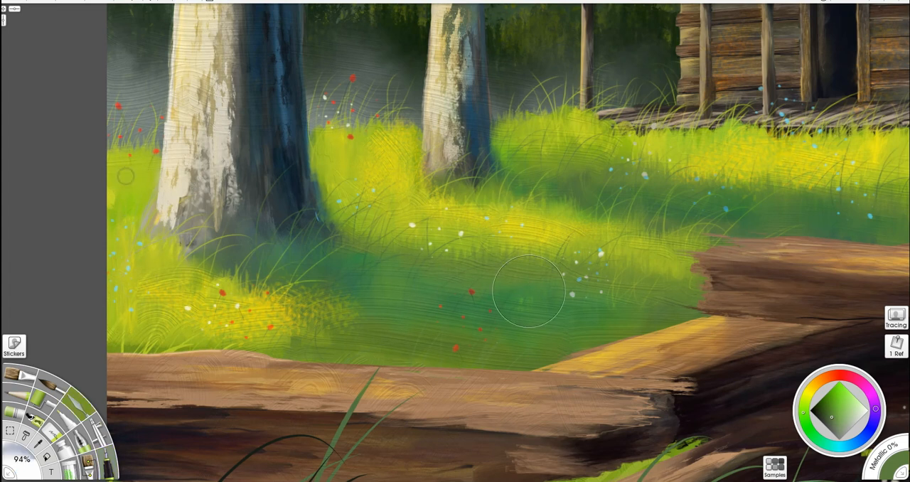
mouse_move(678, 241)
left_mouse_down()
mouse_move(459, 263)
mouse_move(249, 55)
left_mouse_up()
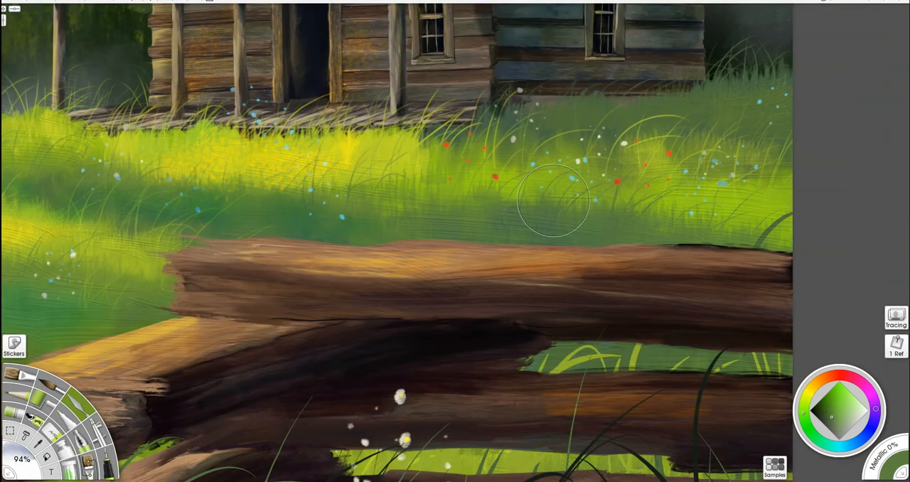
scroll(514, 114, "down", 6)
left_click_drag(352, 226, 545, 234)
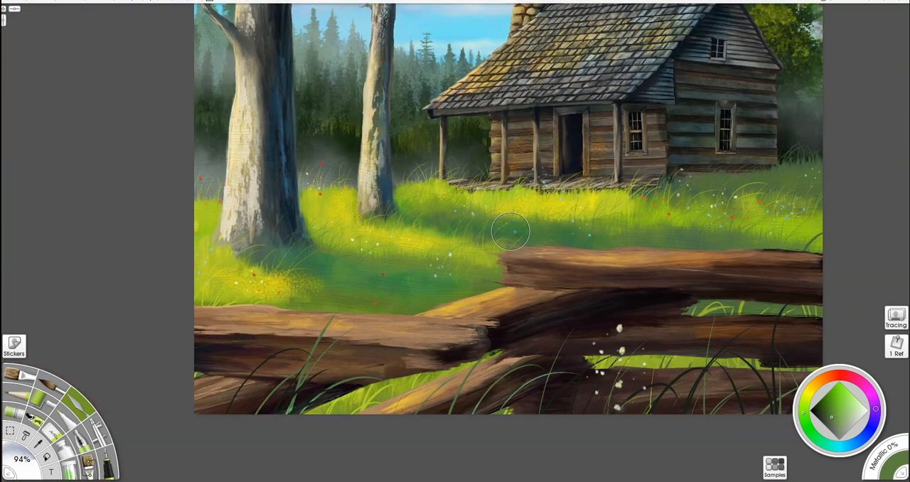
- Sample a brown and paint a dirt path from the cabin porch across the meadow to the right edge at 94% brush size
key("b")
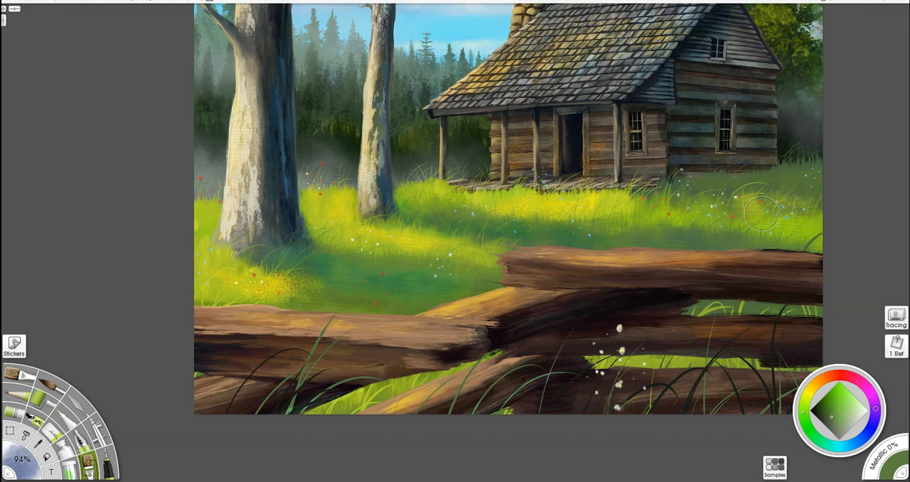
left_click_drag(762, 214, 618, 240)
scroll(633, 254, "up", 2)
left_click(537, 177, "alt")
mouse_move(430, 216)
left_mouse_down()
mouse_move(412, 227)
mouse_move(450, 229)
mouse_move(518, 253)
mouse_move(592, 255)
mouse_move(570, 263)
mouse_move(774, 259)
mouse_move(792, 269)
mouse_move(699, 267)
mouse_move(827, 270)
mouse_move(544, 261)
mouse_move(414, 234)
mouse_move(439, 227)
mouse_move(415, 215)
mouse_move(364, 217)
mouse_move(470, 241)
mouse_move(826, 279)
mouse_move(676, 264)
left_mouse_up()
left_click(575, 332, "alt")
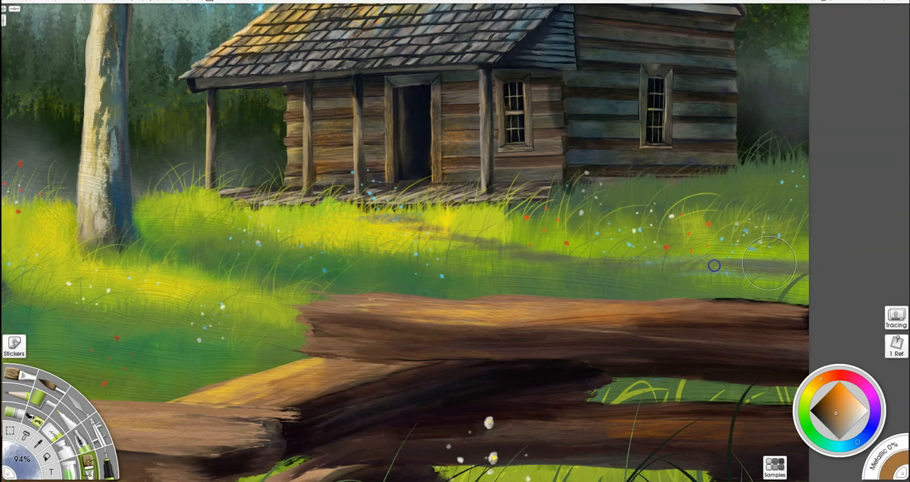
left_click_drag(457, 234, 419, 230)
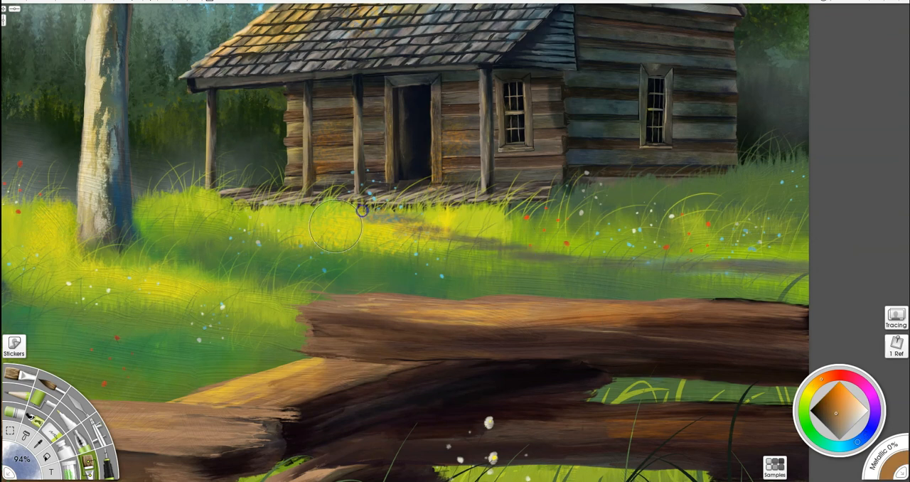
- Break up the dirt path's edges into grass shapes with the eraser, reducing its size down to 6%
key("e")
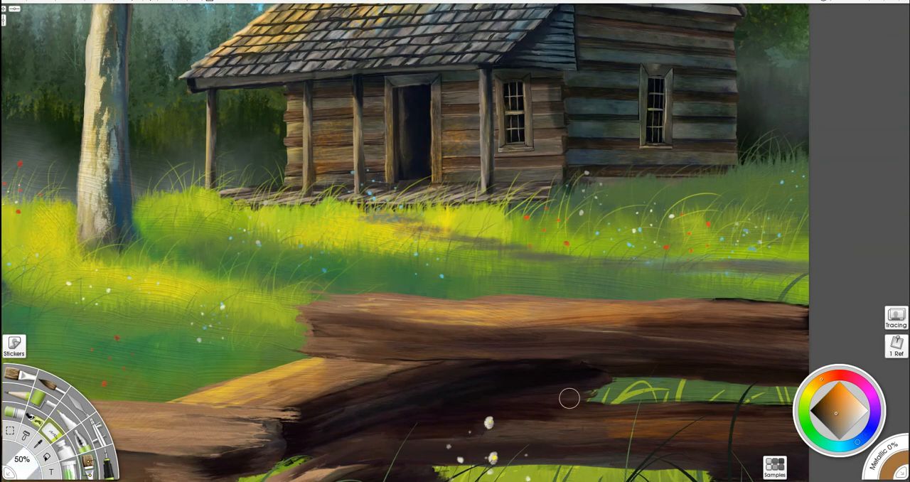
left_click_drag(515, 267, 510, 268)
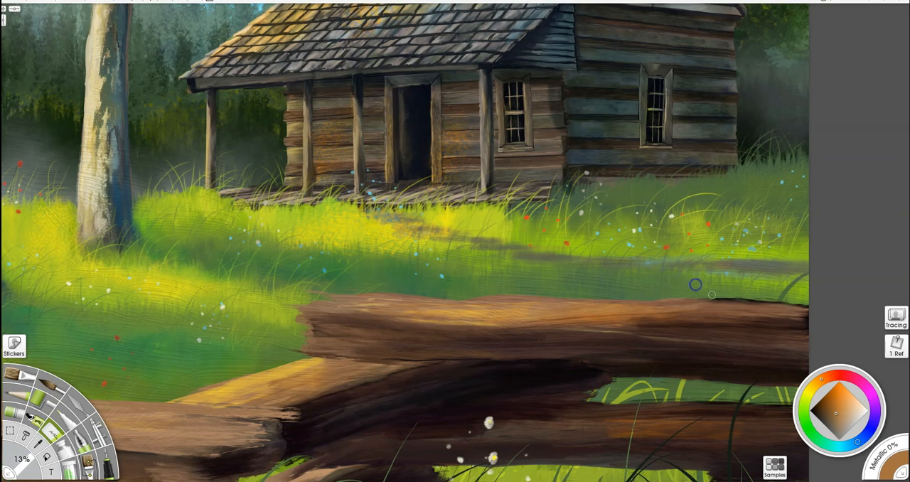
left_click_drag(769, 287, 767, 287)
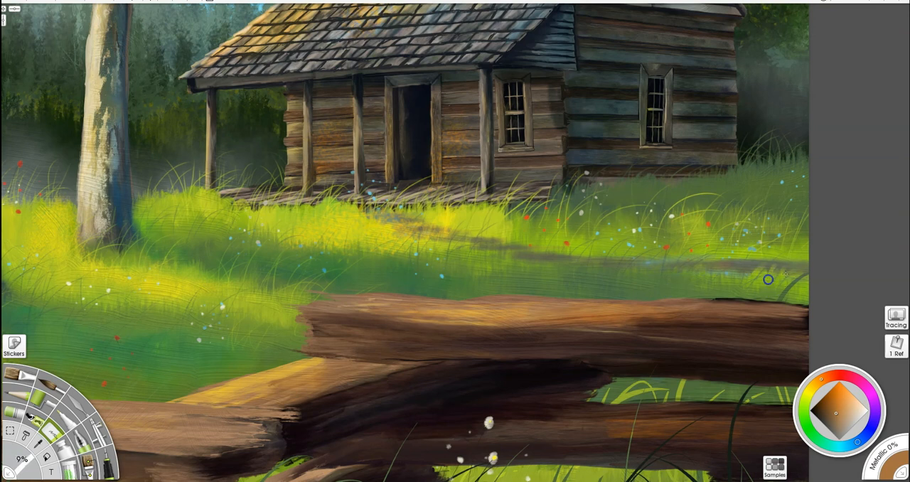
left_click_drag(540, 266, 539, 270)
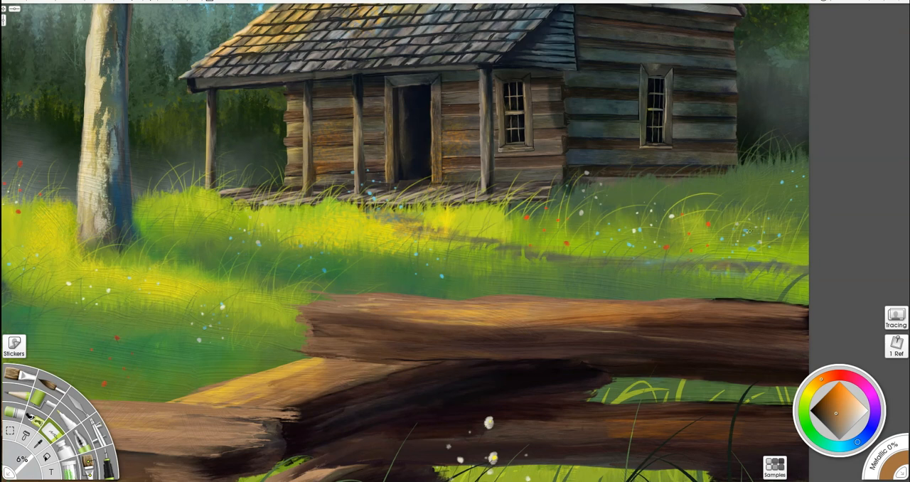
- Sample grass greens and draw fine blades along the right part of the path with the 71% pencil
key("p")
left_click(522, 259, "alt")
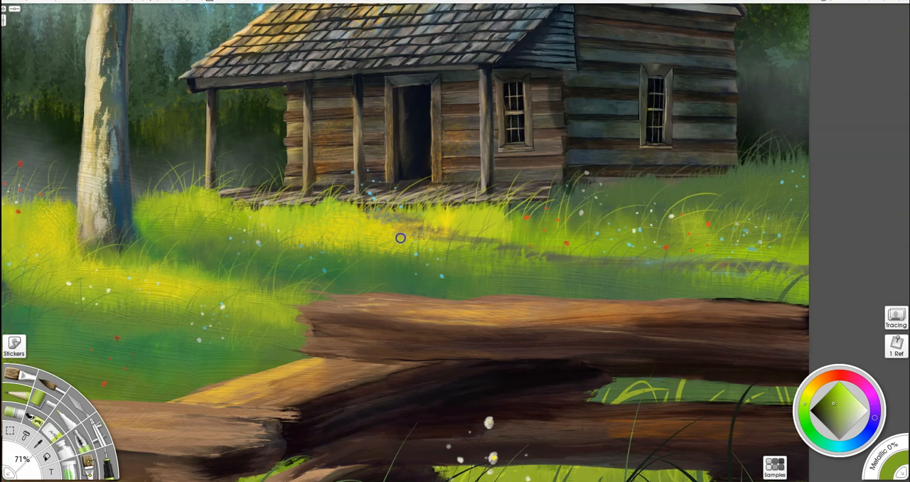
left_click(774, 263, "alt")
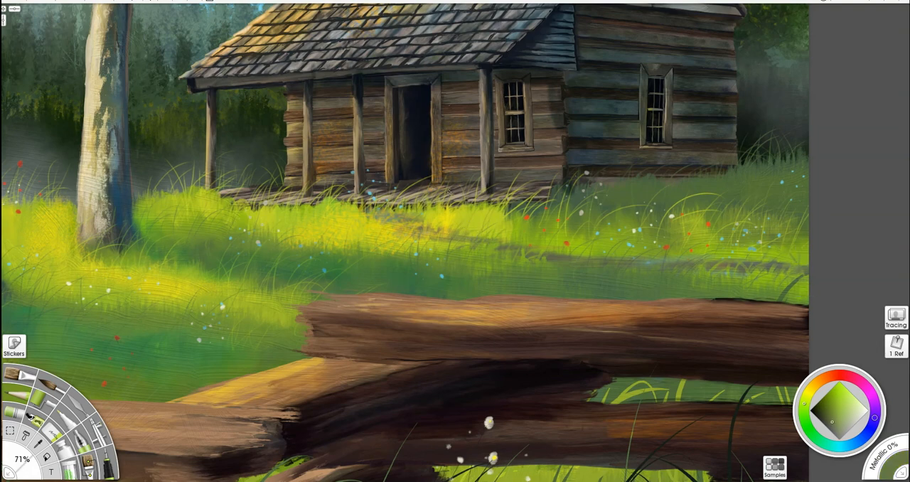
- Sample yellow and green tones from the meadow and pencil fine grass along the path near the porch
scroll(448, 191, "down", 5)
left_click(411, 235, "alt")
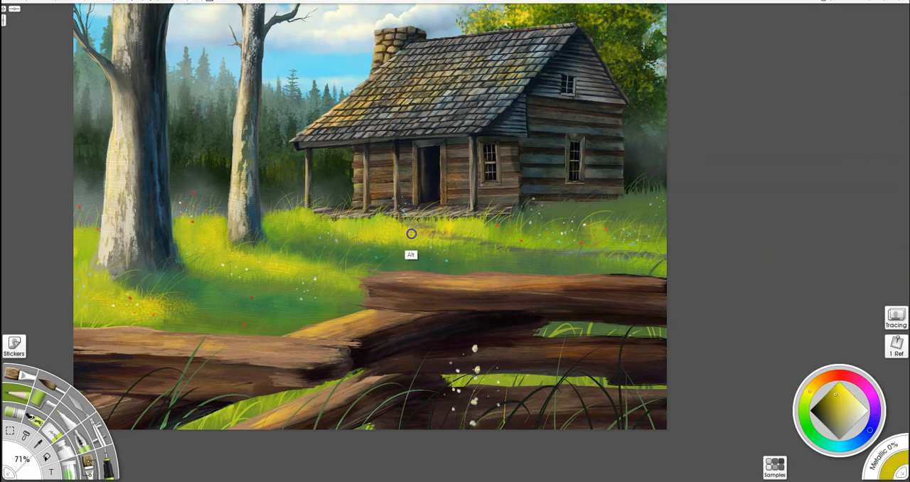
left_click(455, 245, "alt")
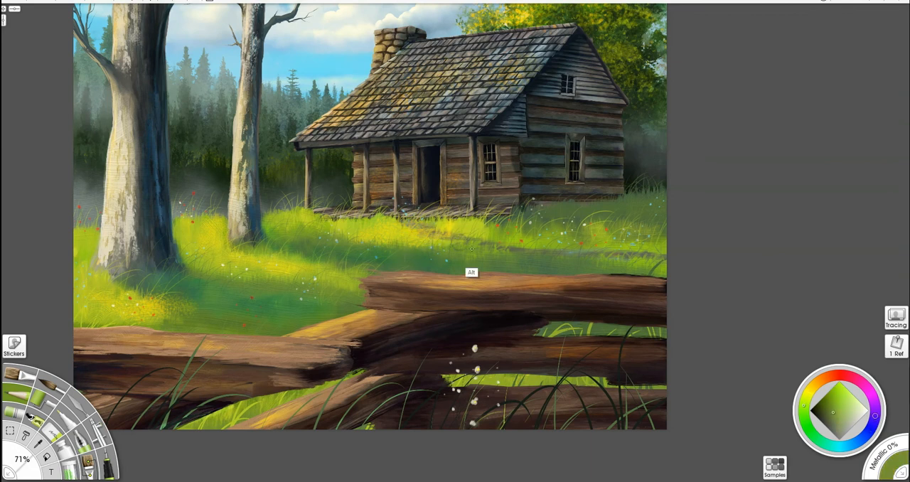
left_click(419, 241, "alt")
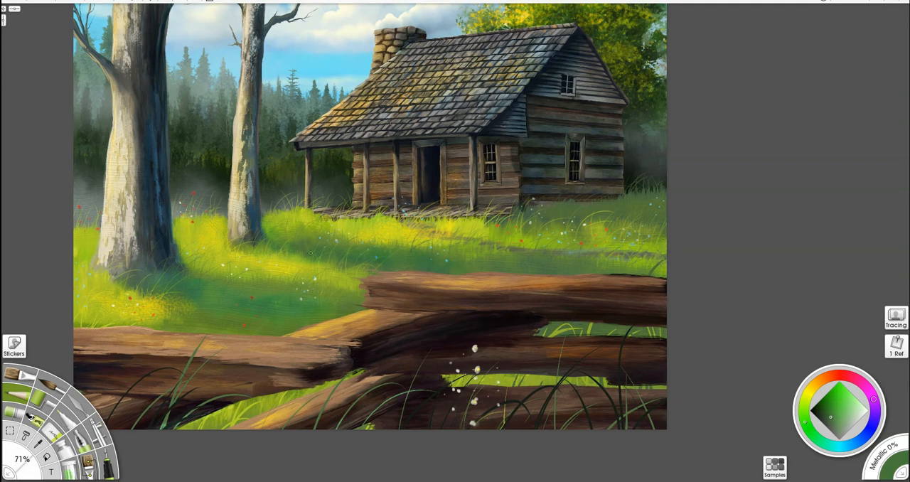
- Sample yellow-greens from the grass and pencil small blades around the left tree's base and in the right meadow
left_click(154, 323, "alt")
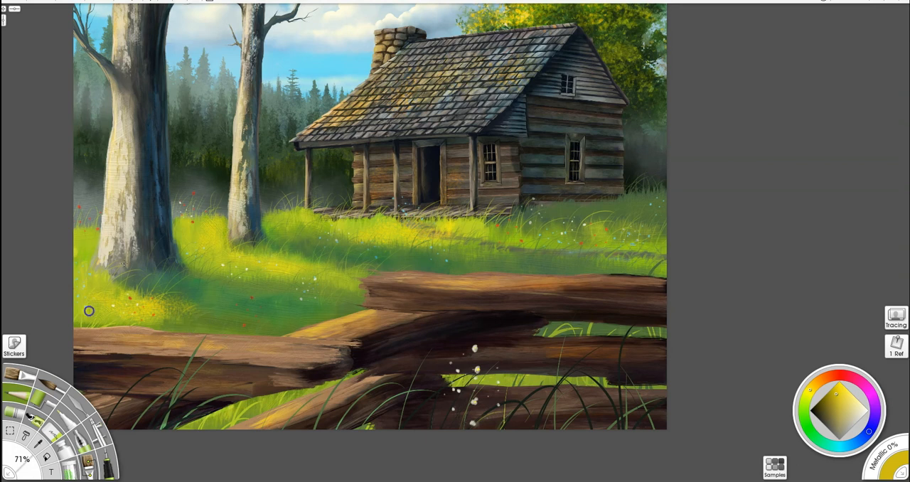
left_click(104, 274, "alt")
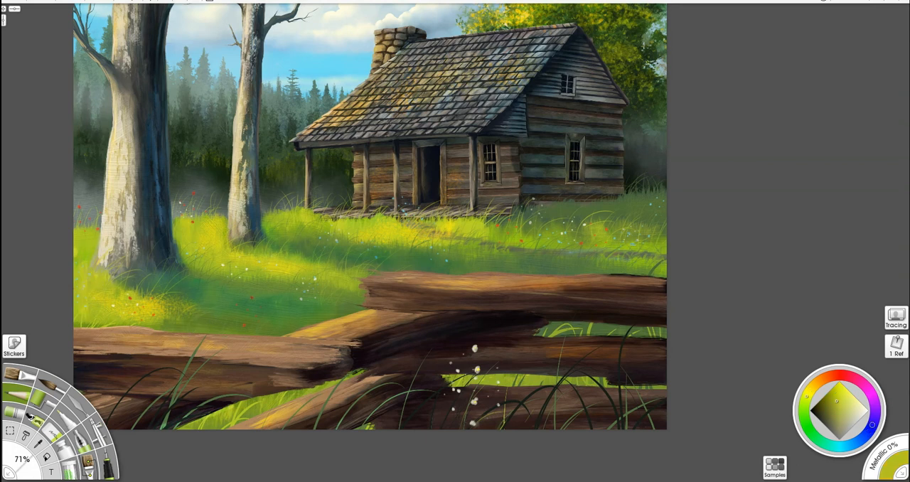
left_click(87, 251, "alt")
left_click(631, 241, "alt")
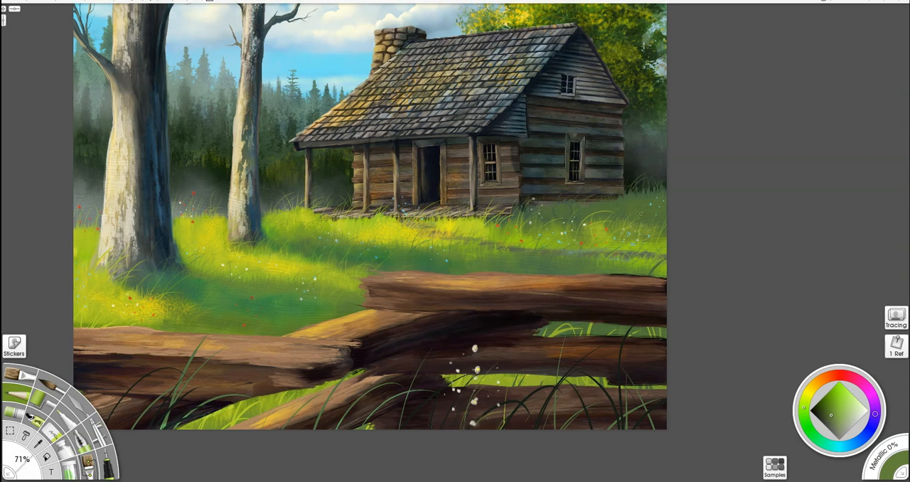
- Sample a near-black tone and pencil four tiny distant birds in the sky between the thinner tree and the cabin's chimney
left_click(634, 169, "alt")
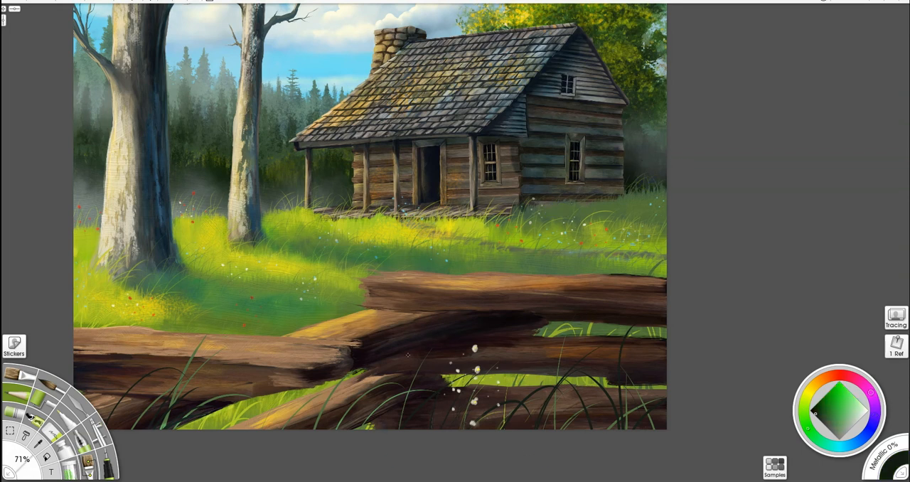
mouse_move(368, 190)
left_mouse_down()
mouse_move(396, 248)
mouse_move(399, 241)
left_mouse_up()
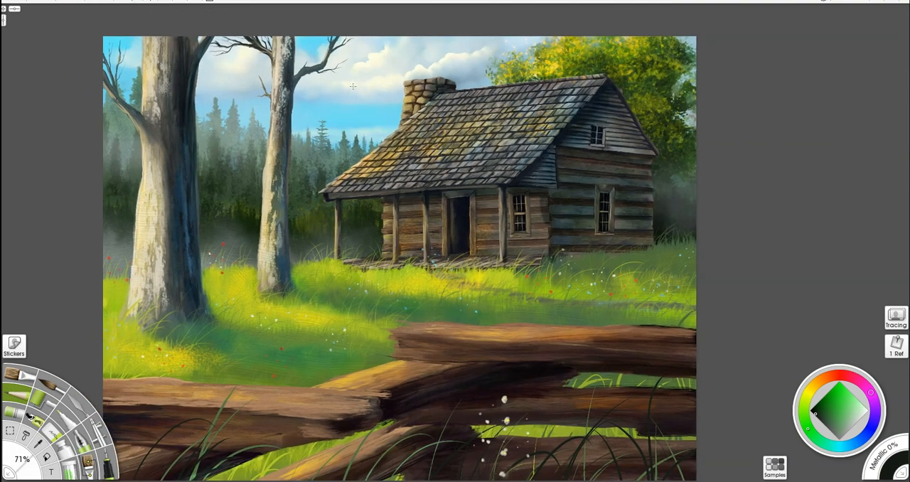
scroll(397, 85, "up", 4)
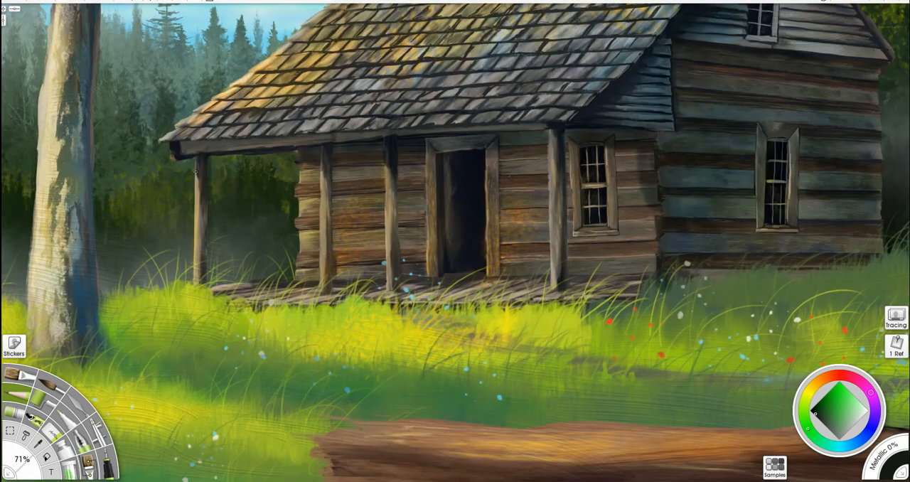
left_click_drag(196, 167, 338, 352)
left_click_drag(346, 133, 354, 133)
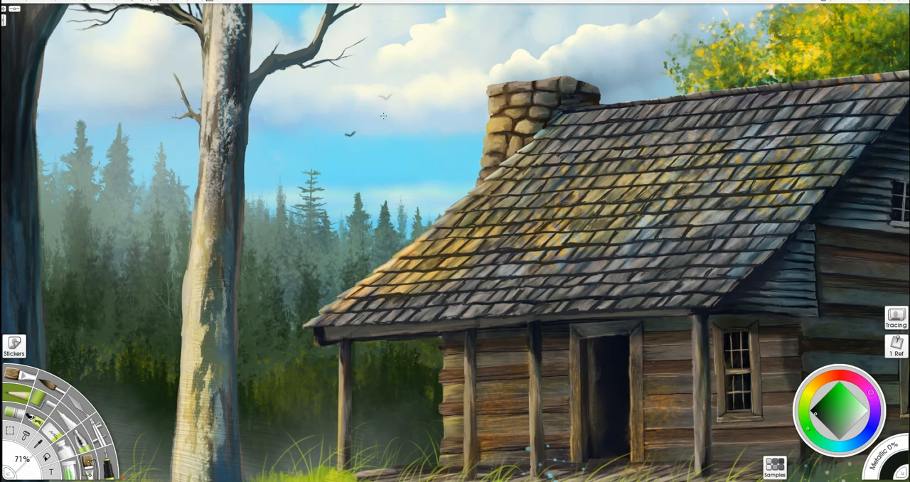
left_click_drag(379, 97, 390, 95)
left_click_drag(278, 127, 287, 125)
left_click_drag(430, 32, 437, 31)
scroll(493, 53, "down", 3)
left_click_drag(488, 203, 487, 136)
scroll(487, 136, "down", 2)
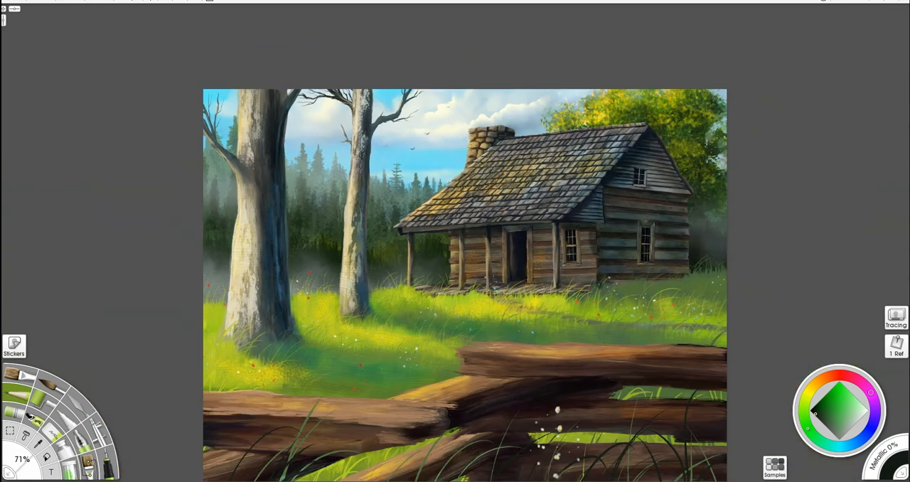
left_click_drag(467, 190, 446, 141)
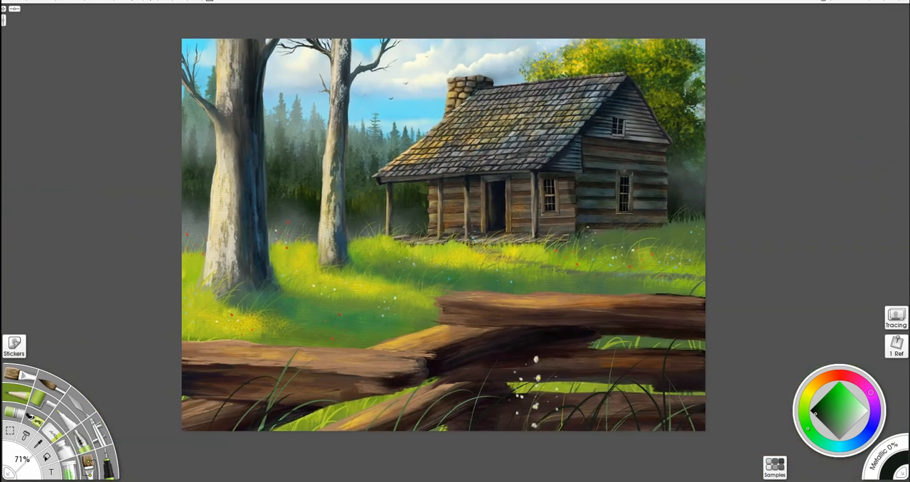